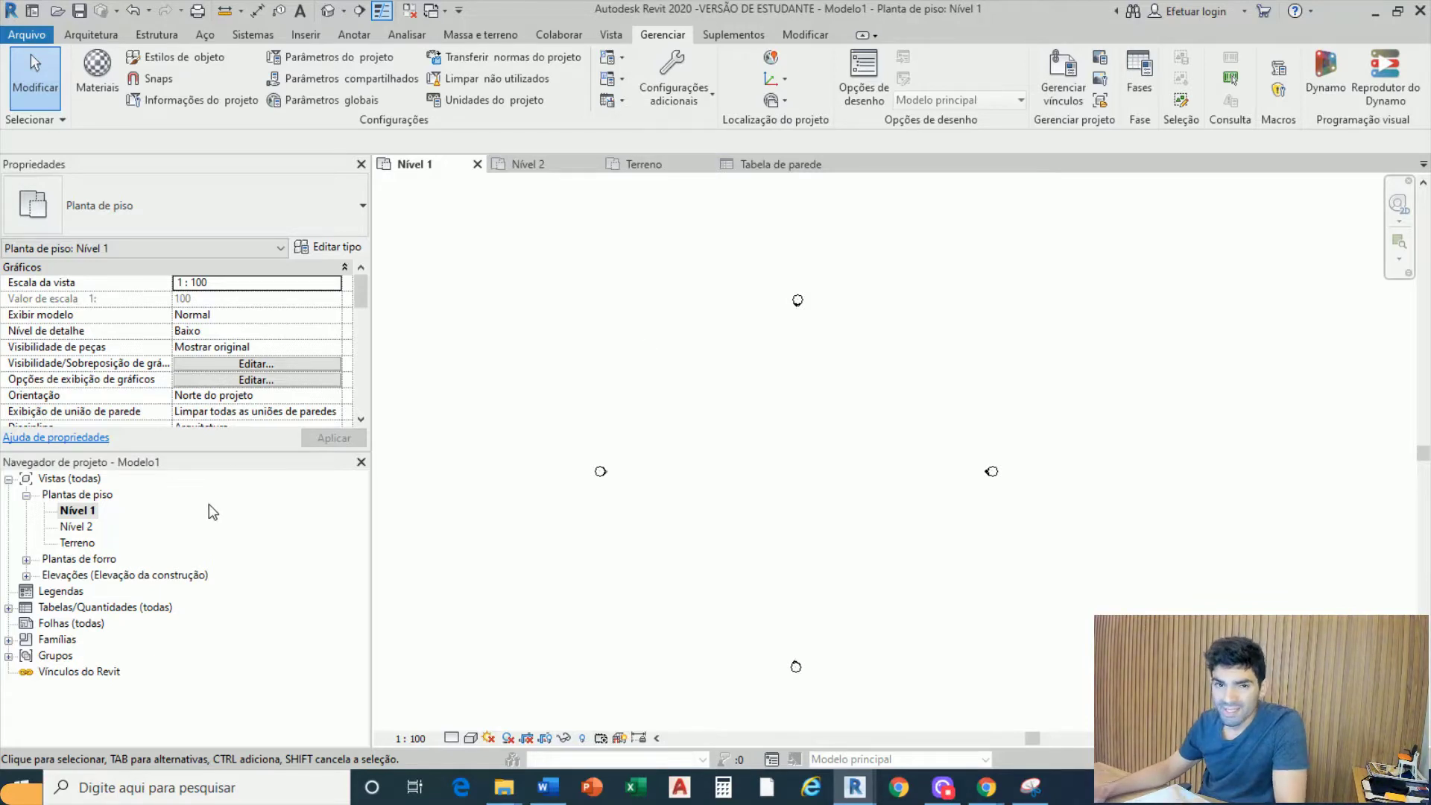
List the building elevations and examine the west elevation marker in the Nível 1 floor plan
middle_click_drag(830, 425, 884, 338)
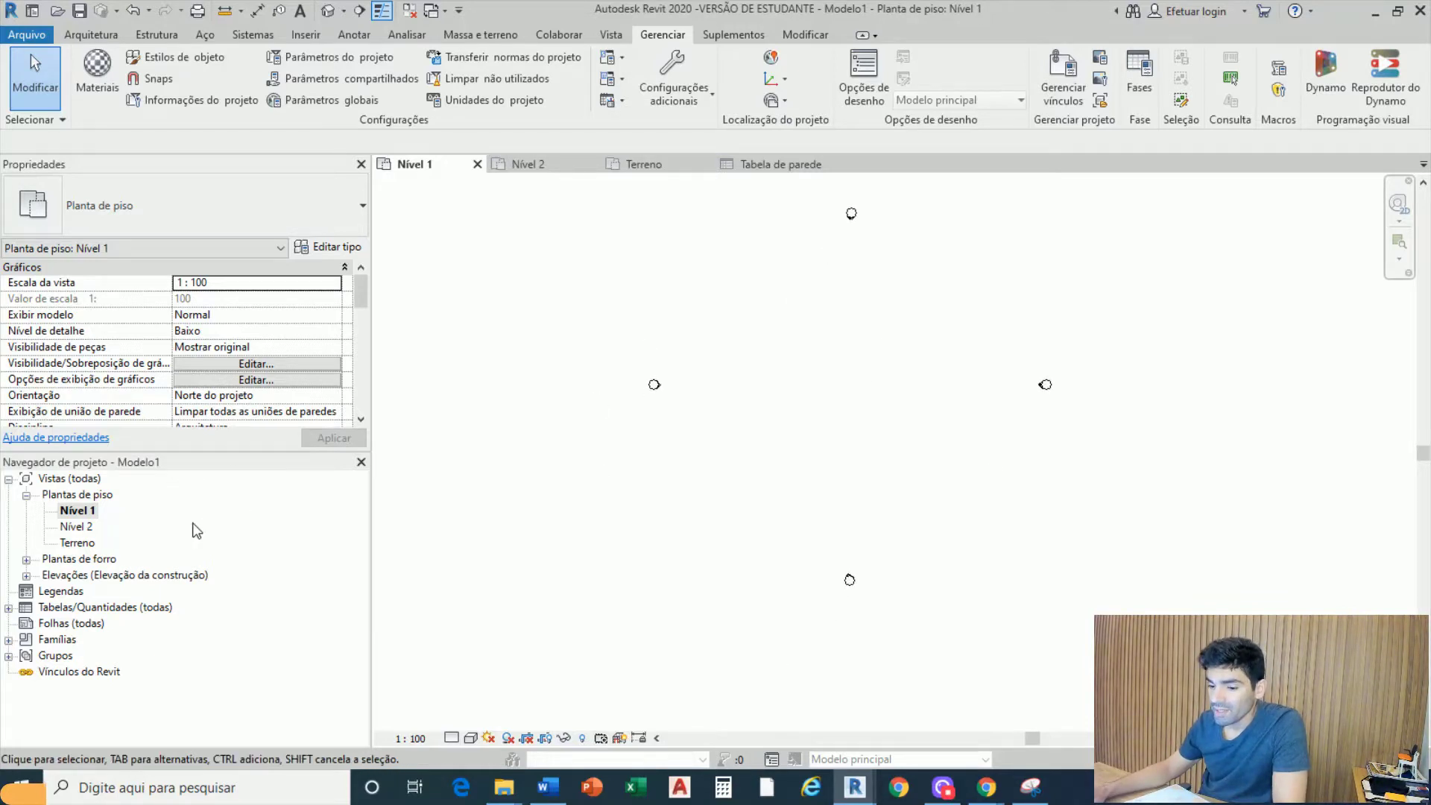
left_click(26, 576)
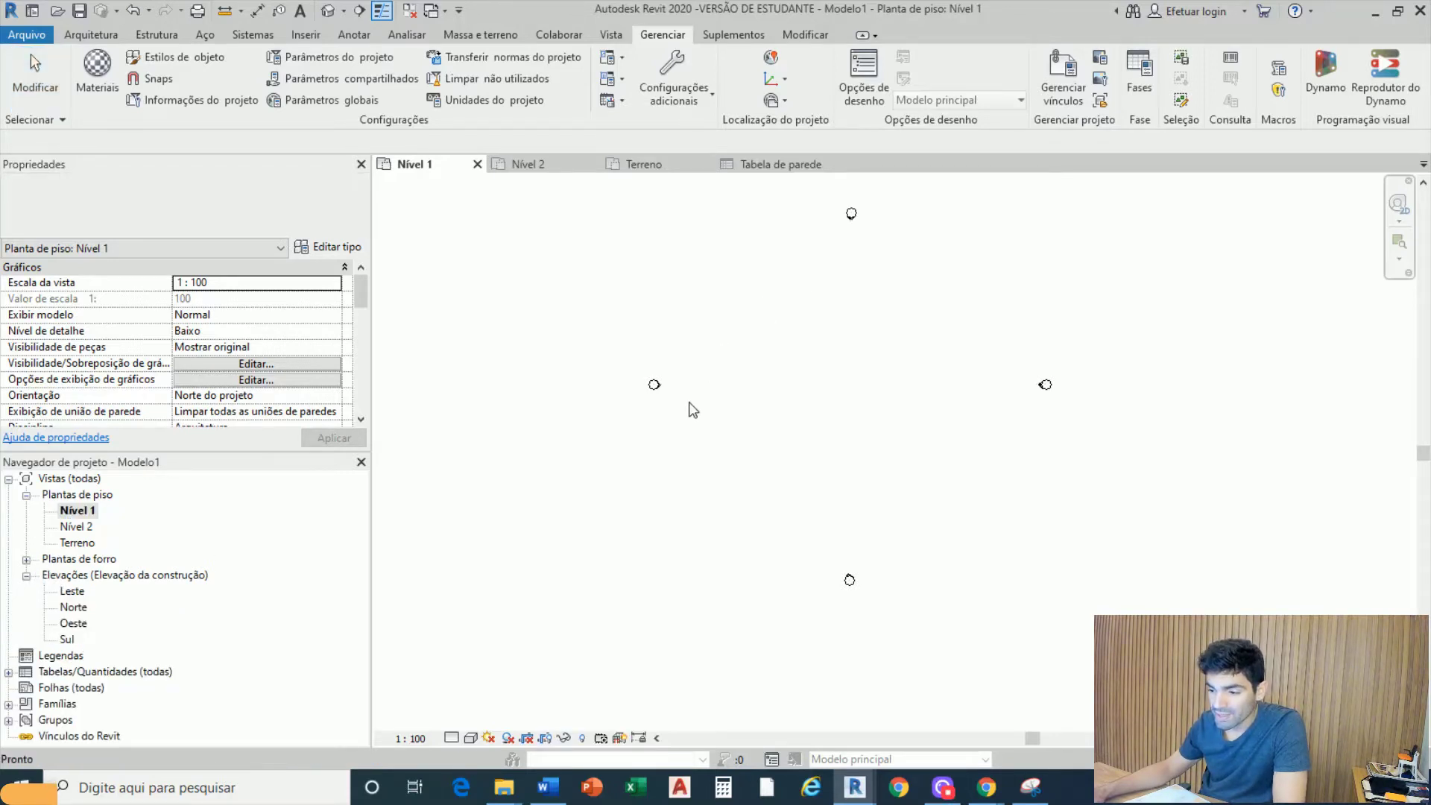
scroll(744, 313, "up", 6)
mouse_move(789, 365)
middle_mouse_down()
mouse_move(1054, 459)
mouse_move(1079, 498)
middle_mouse_up()
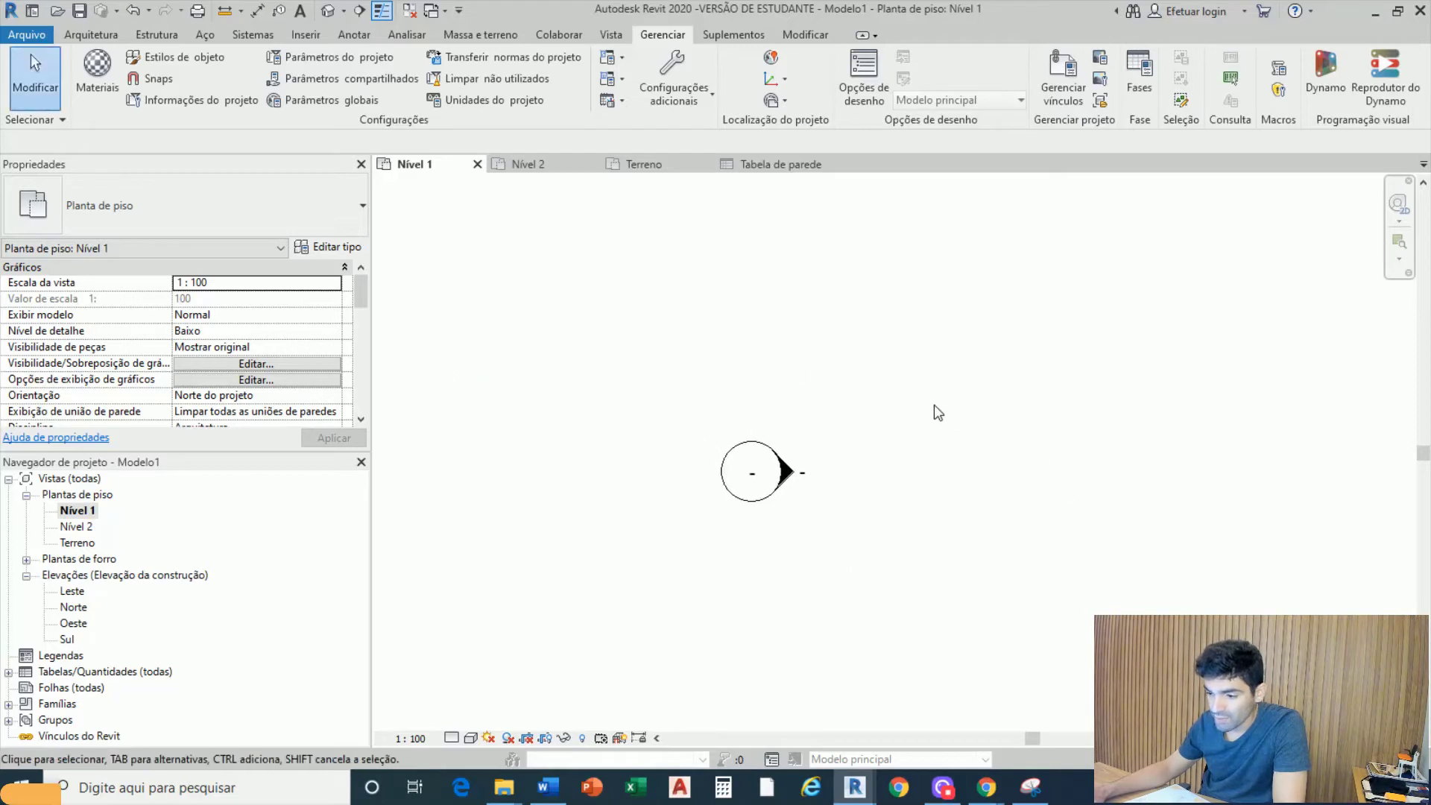
left_click_drag(827, 403, 611, 578)
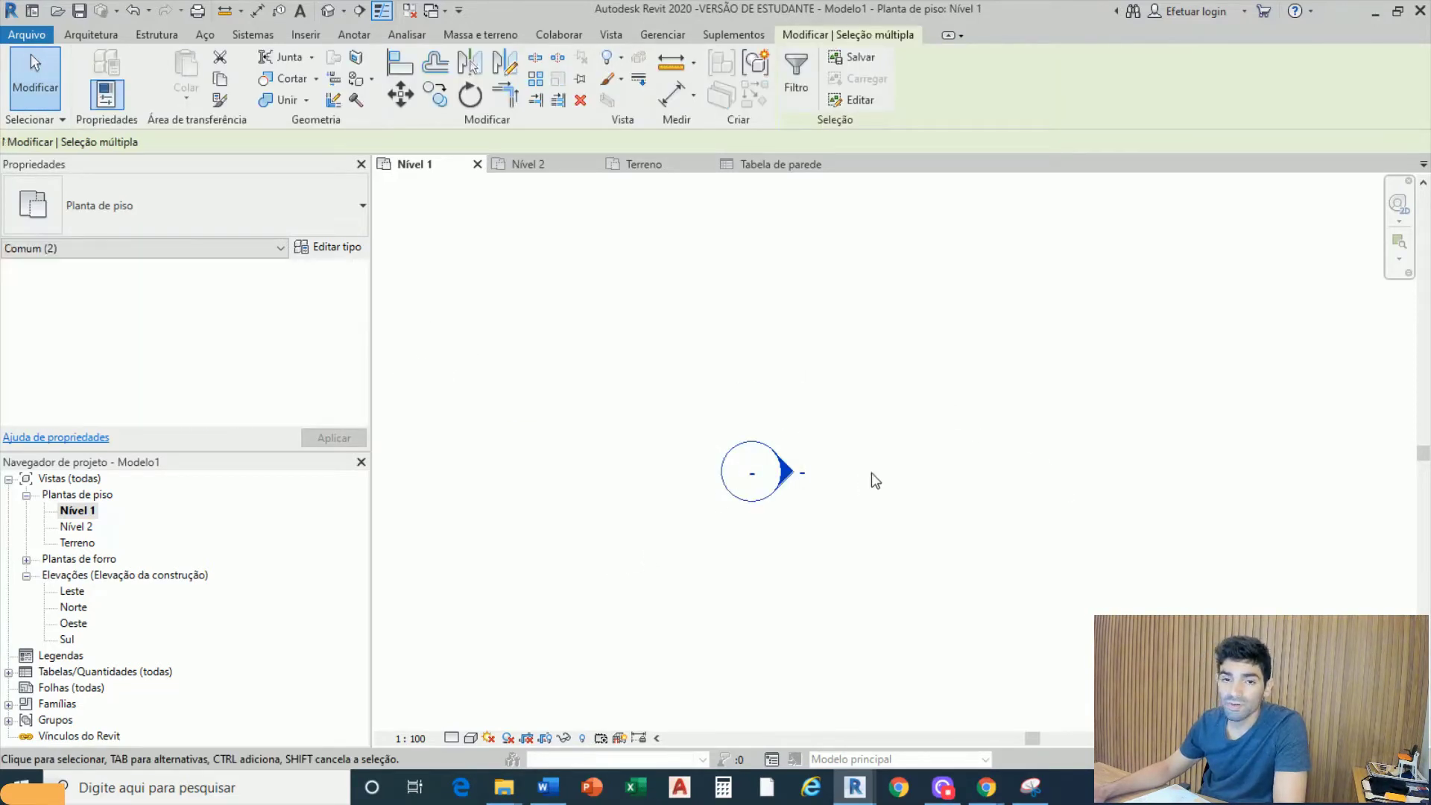
left_click(73, 591)
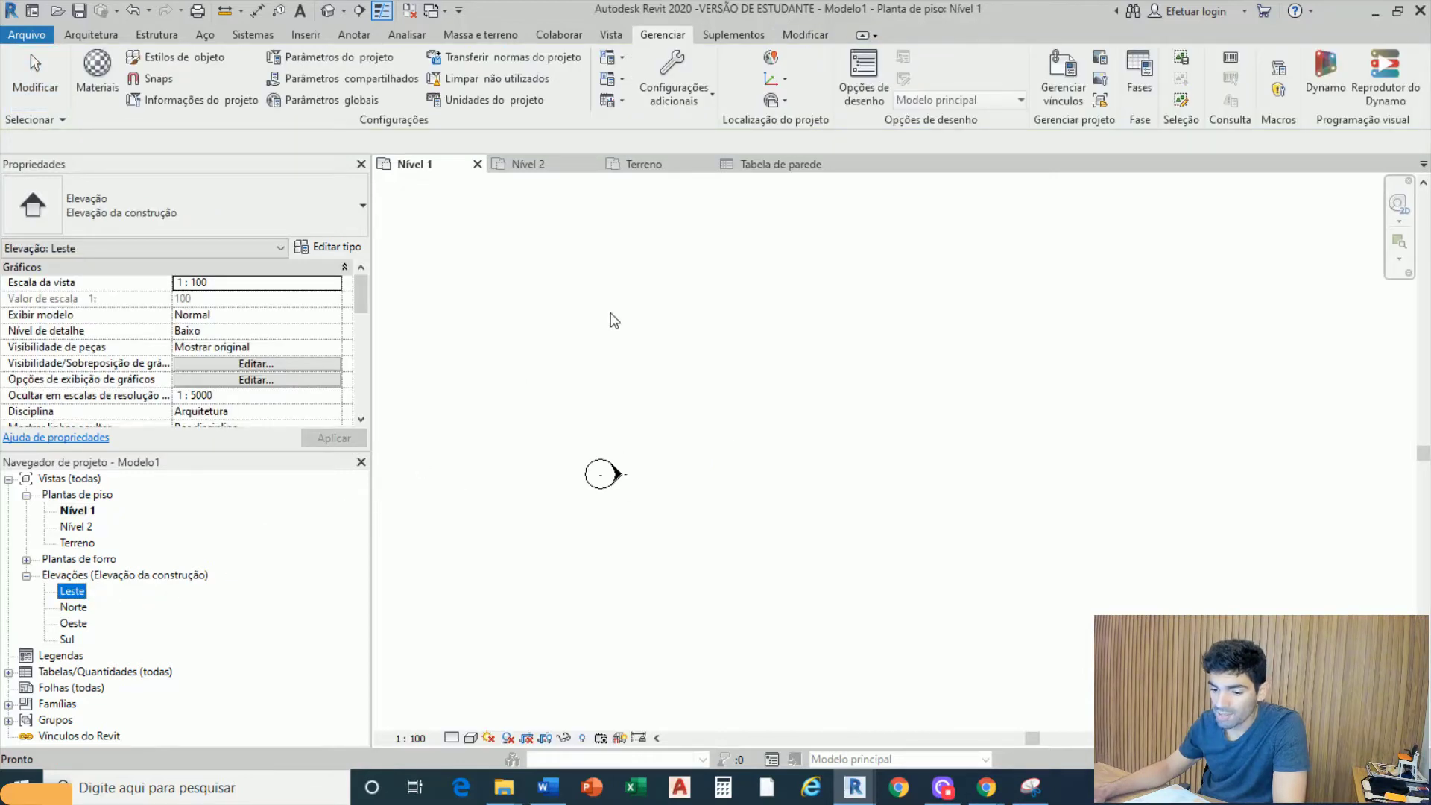
scroll(770, 383, "down", 5)
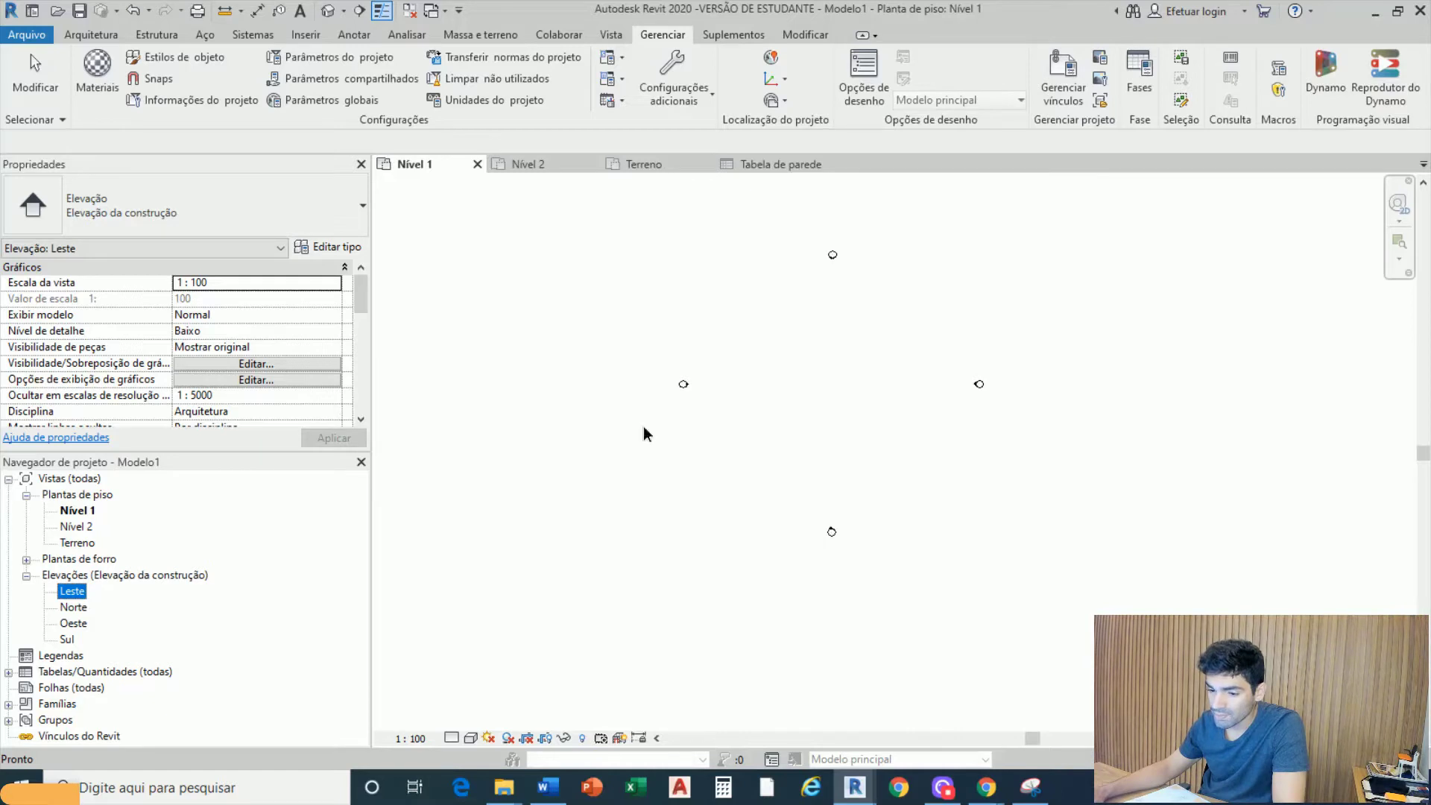
left_click_drag(721, 337, 646, 434)
left_click(72, 623)
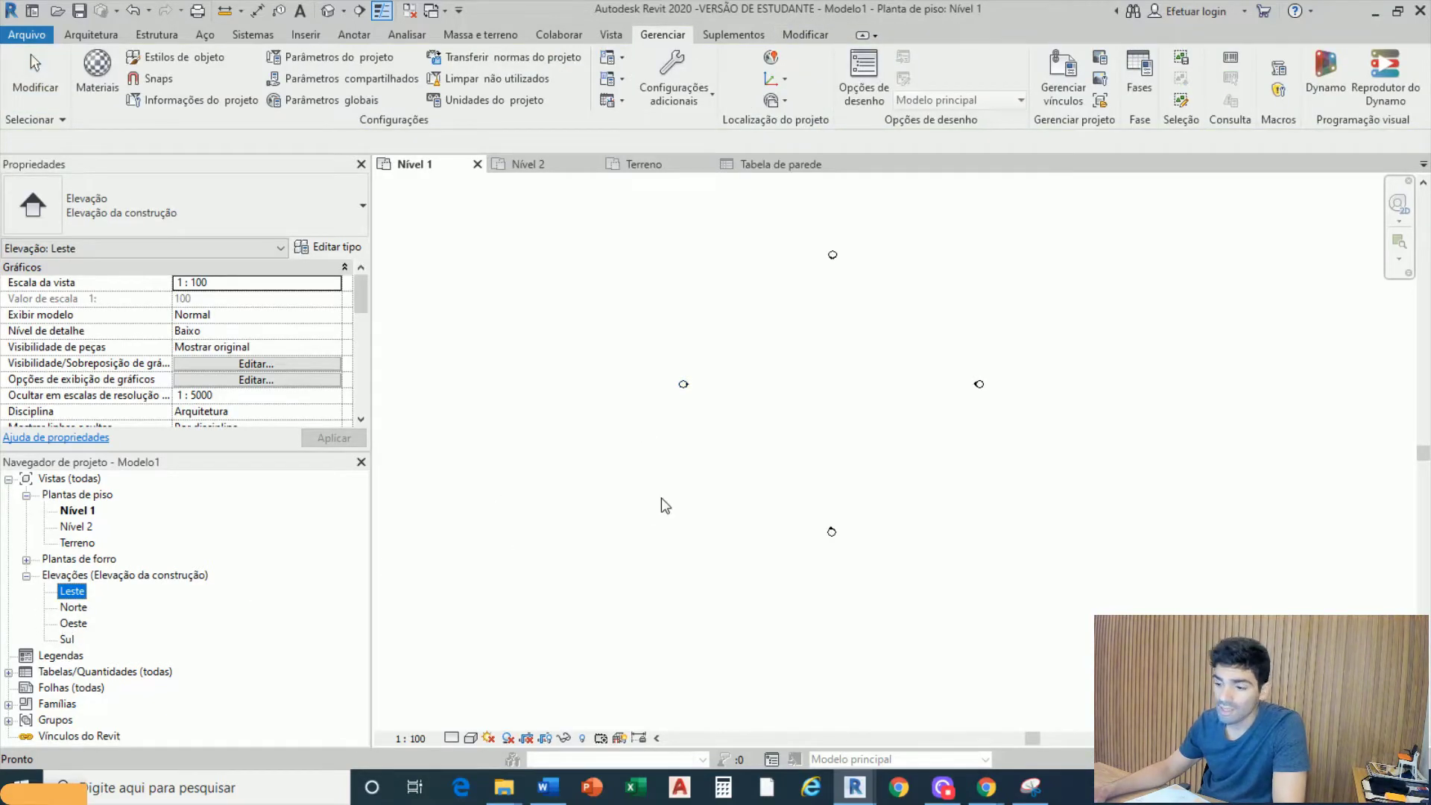
left_click_drag(724, 324, 642, 417)
scroll(663, 440, "up", 5)
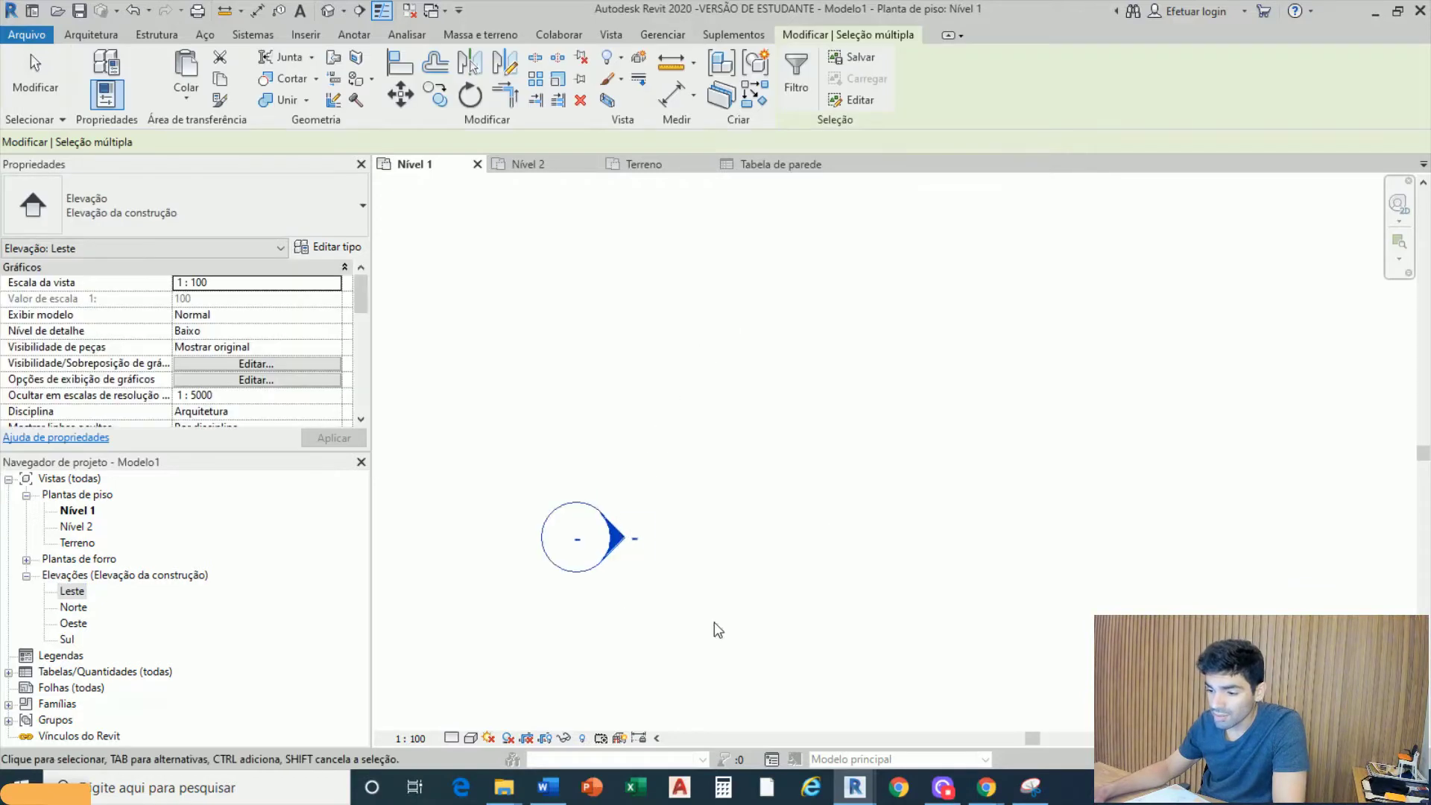
key("Escape")
Open the Oeste elevation view from the arrow of its marker in the Nível 1 plan
scroll(626, 514, "up", 4)
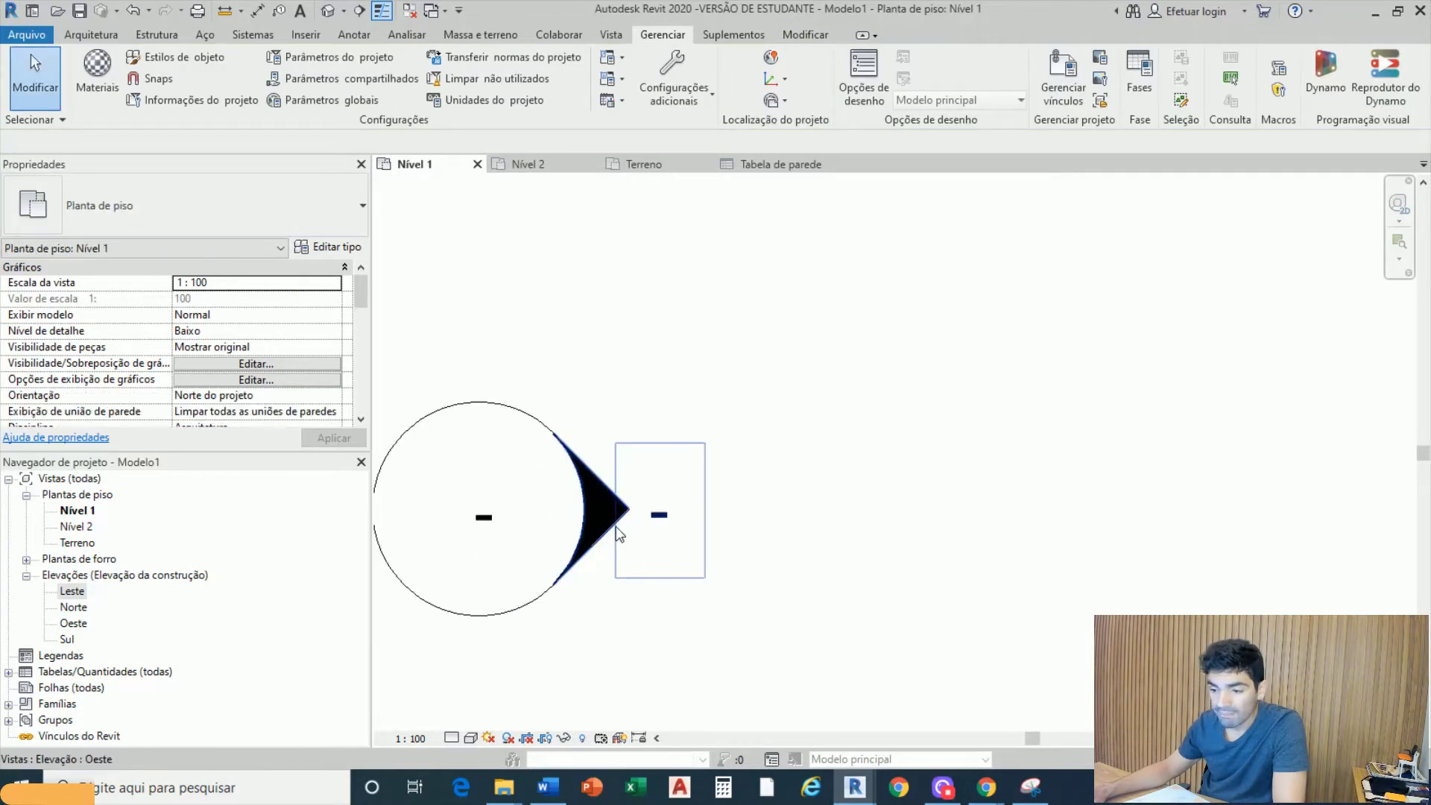
scroll(615, 526, "down", 5)
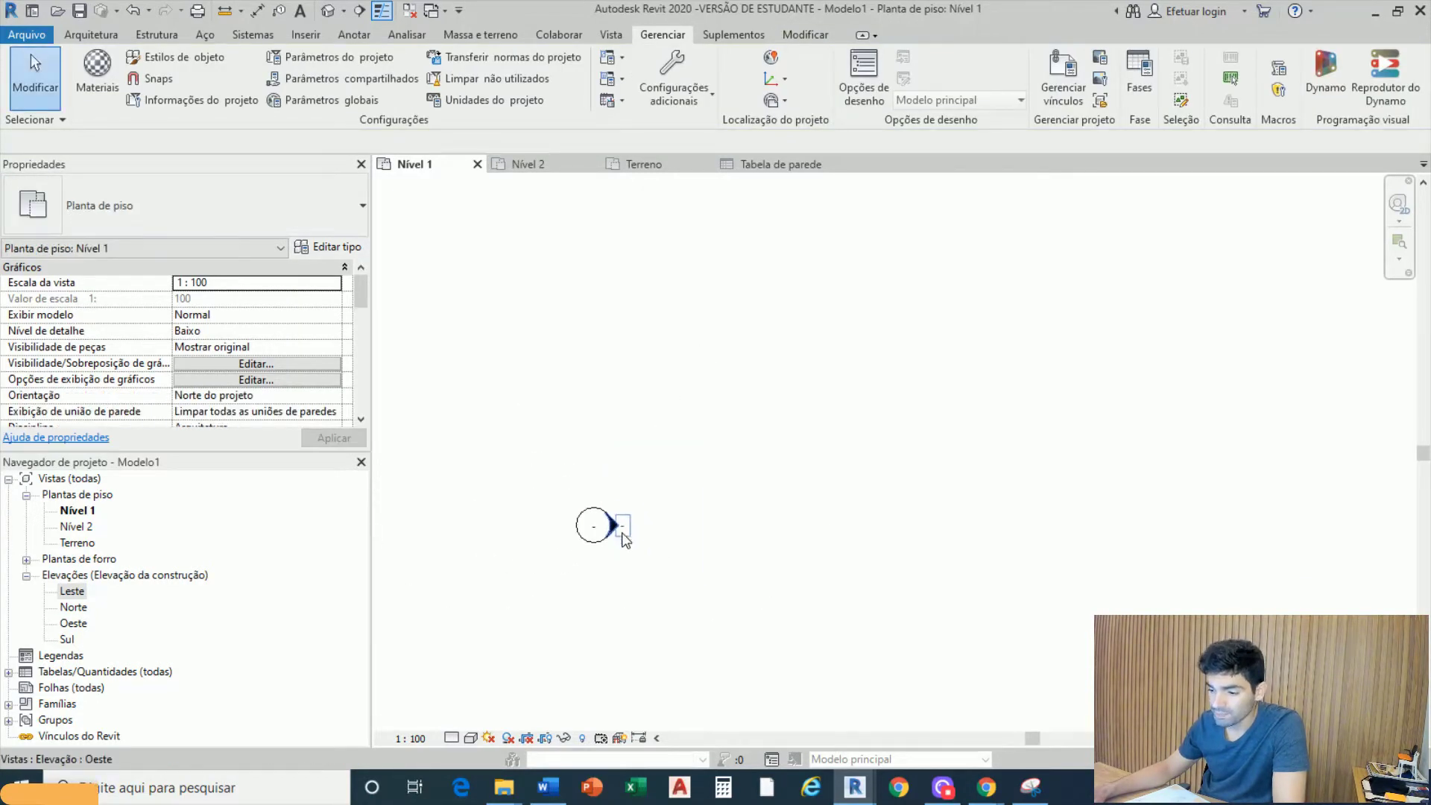
scroll(618, 526, "up", 2)
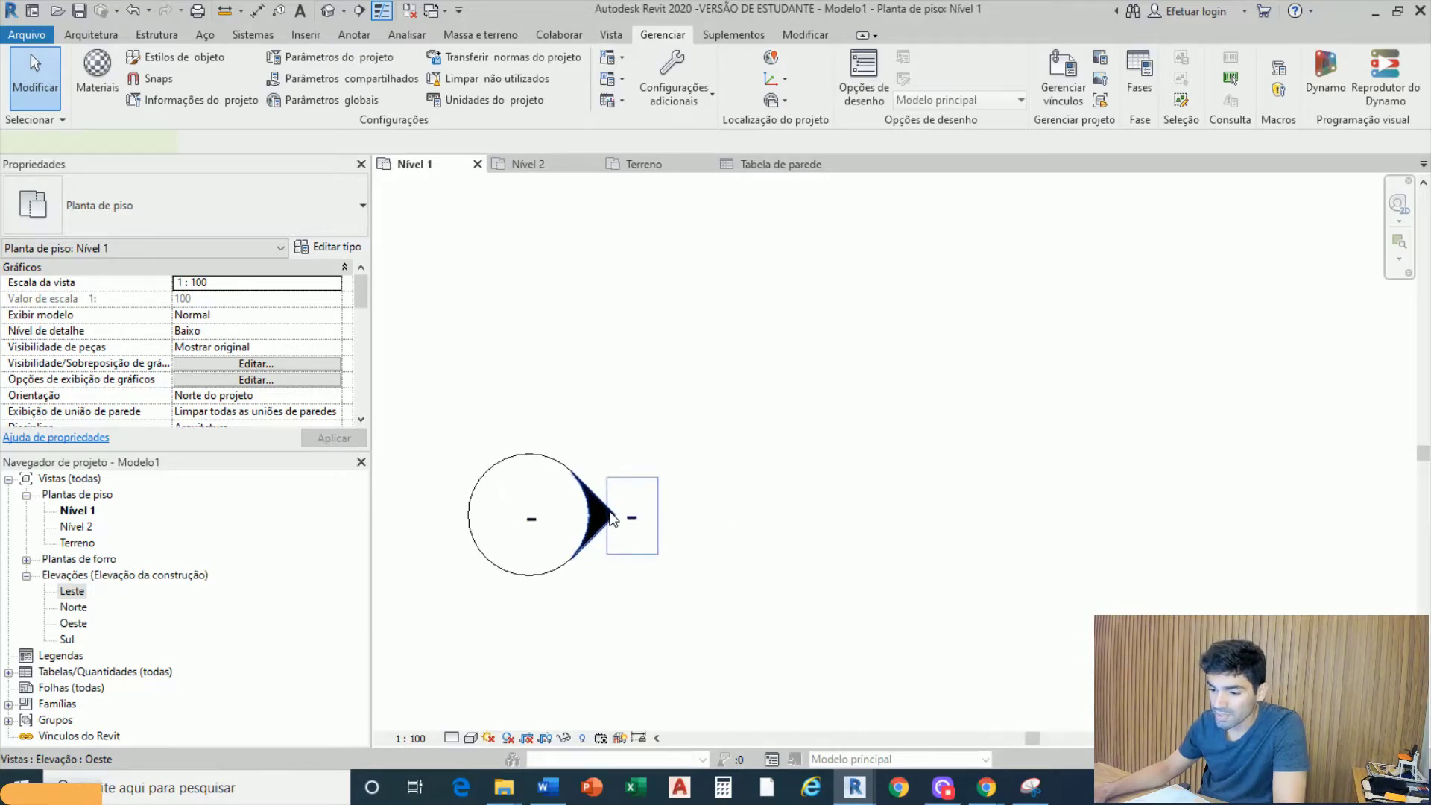
double_click(611, 517)
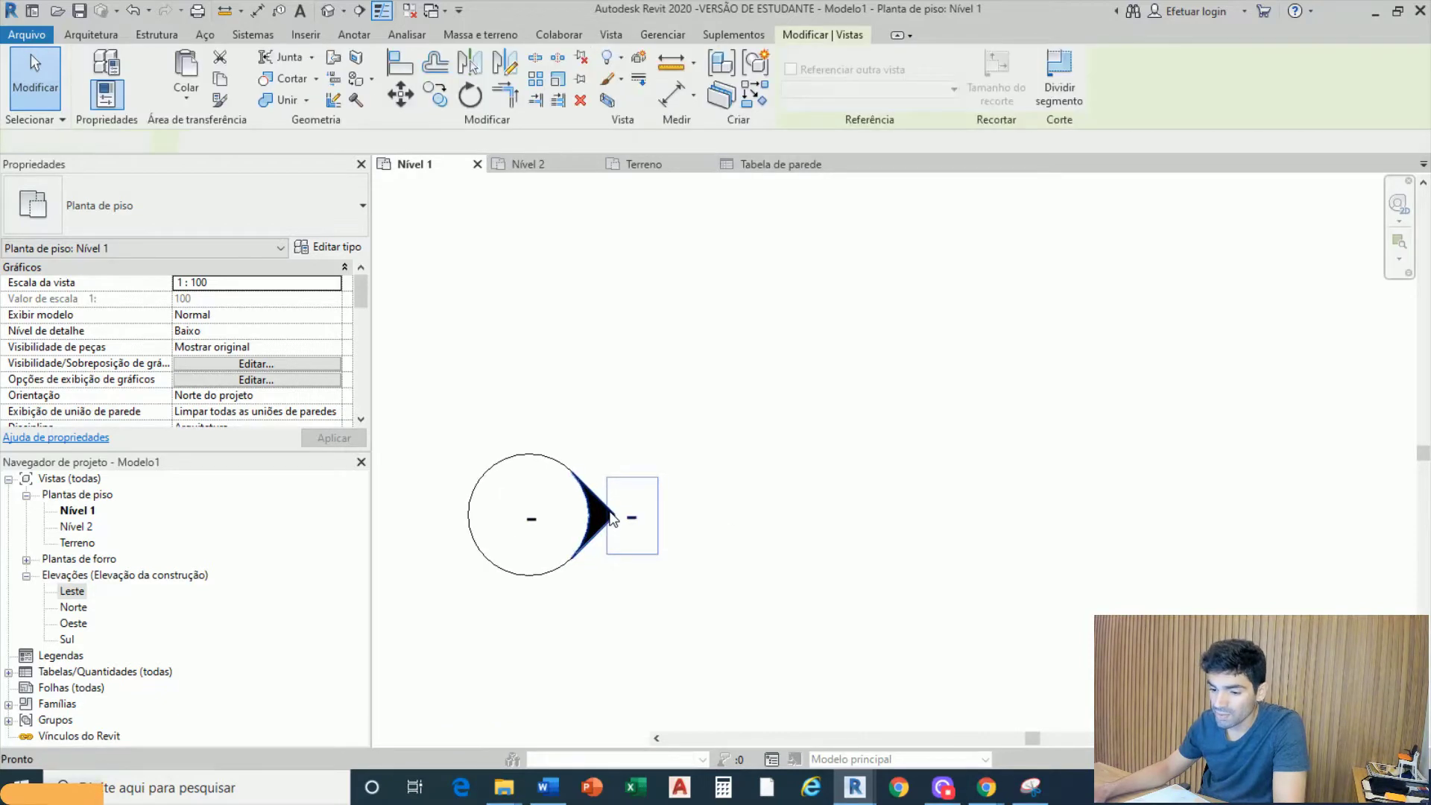
left_click(77, 624)
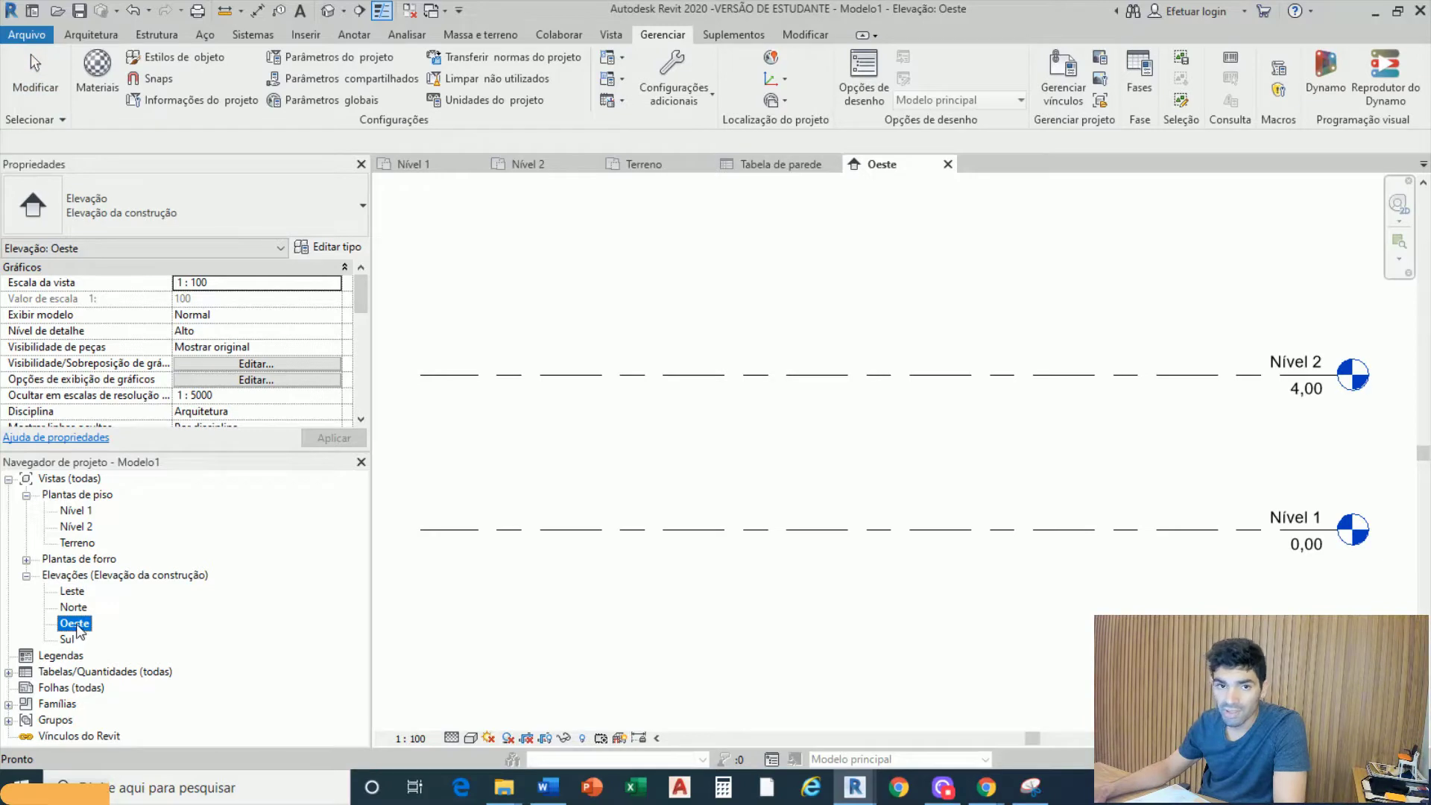
Examine the names and elevations of the Nível 1 and Nível 2 level lines in the Oeste elevation
scroll(1093, 578, "down", 4)
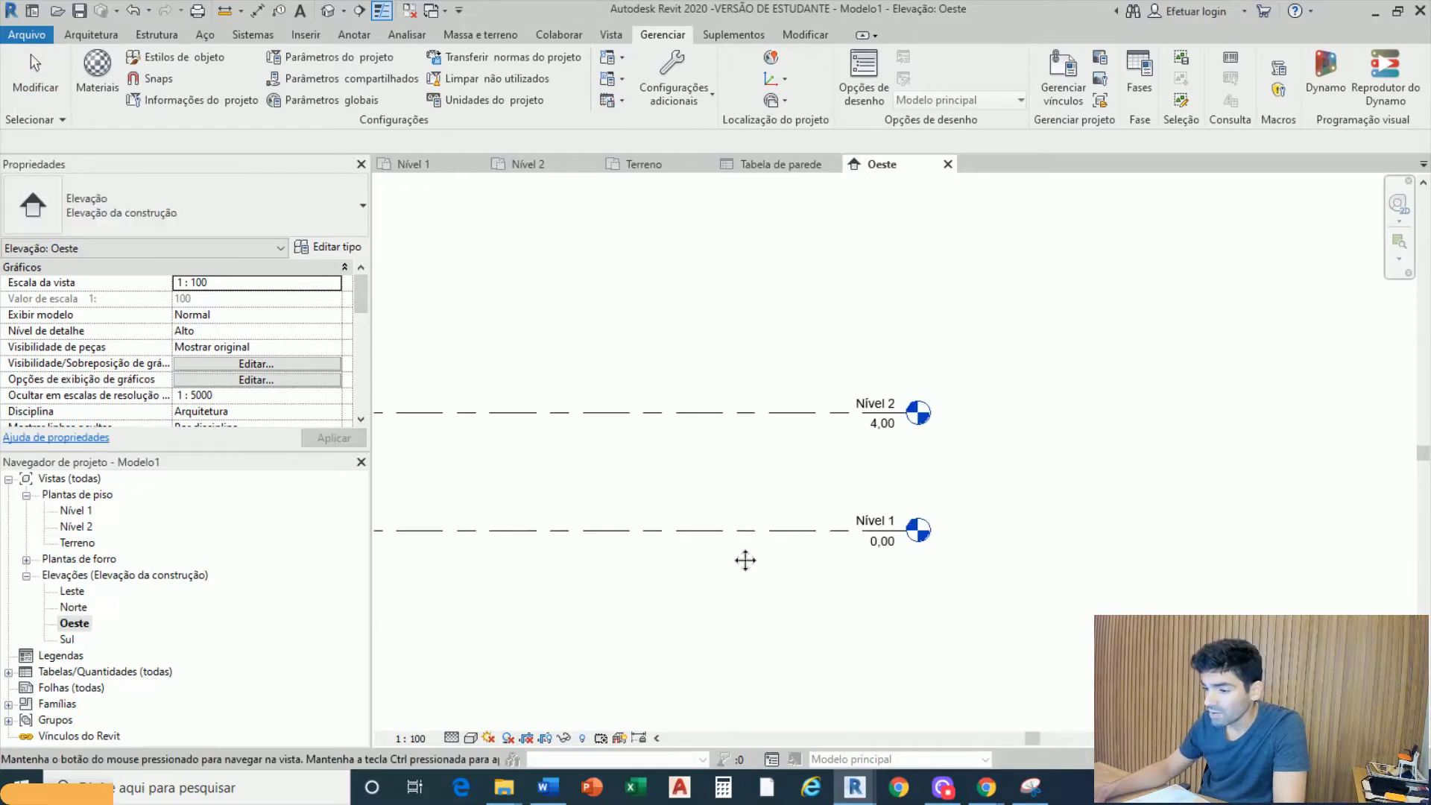
scroll(783, 462, "up", 4)
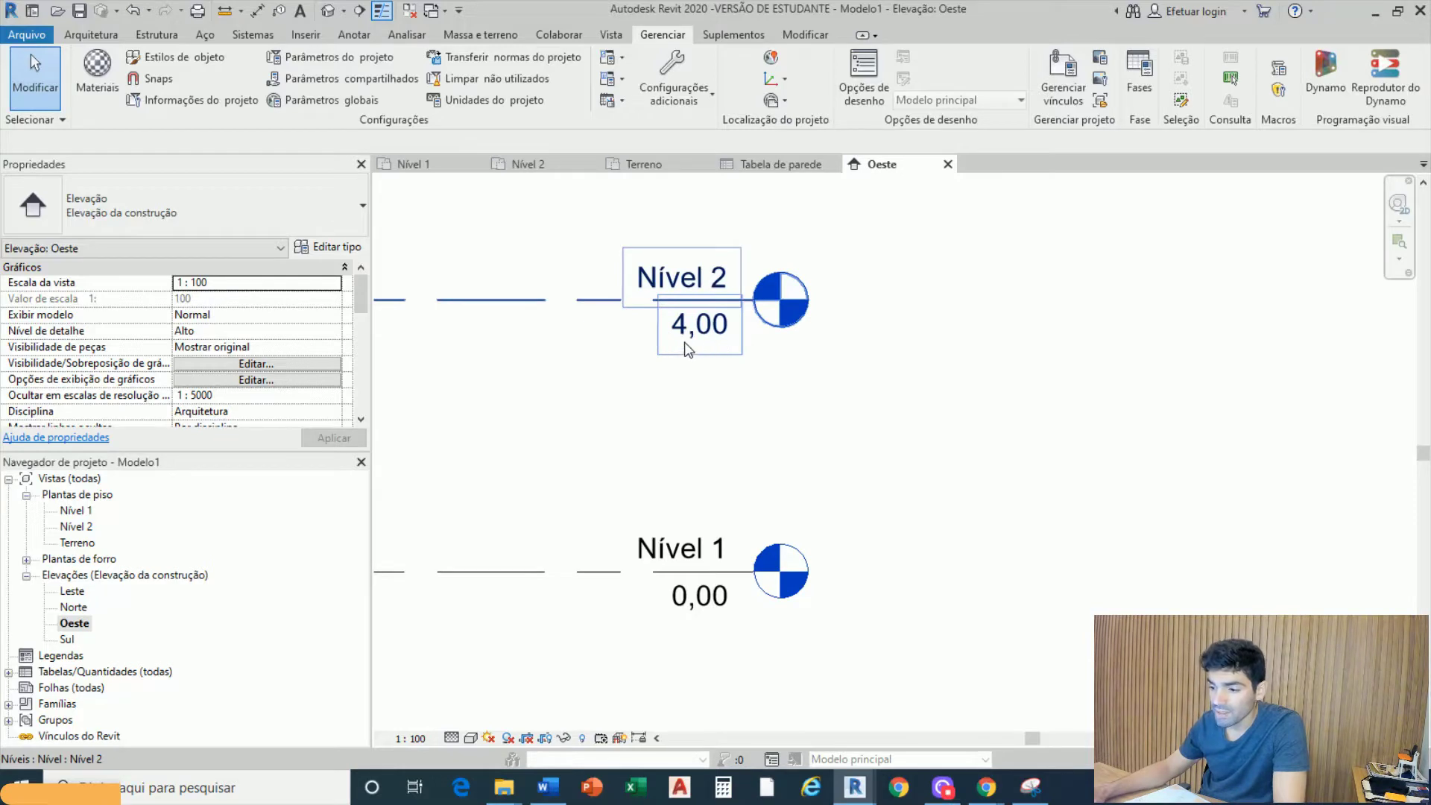
scroll(686, 350, "up", 3)
scroll(820, 363, "down", 5)
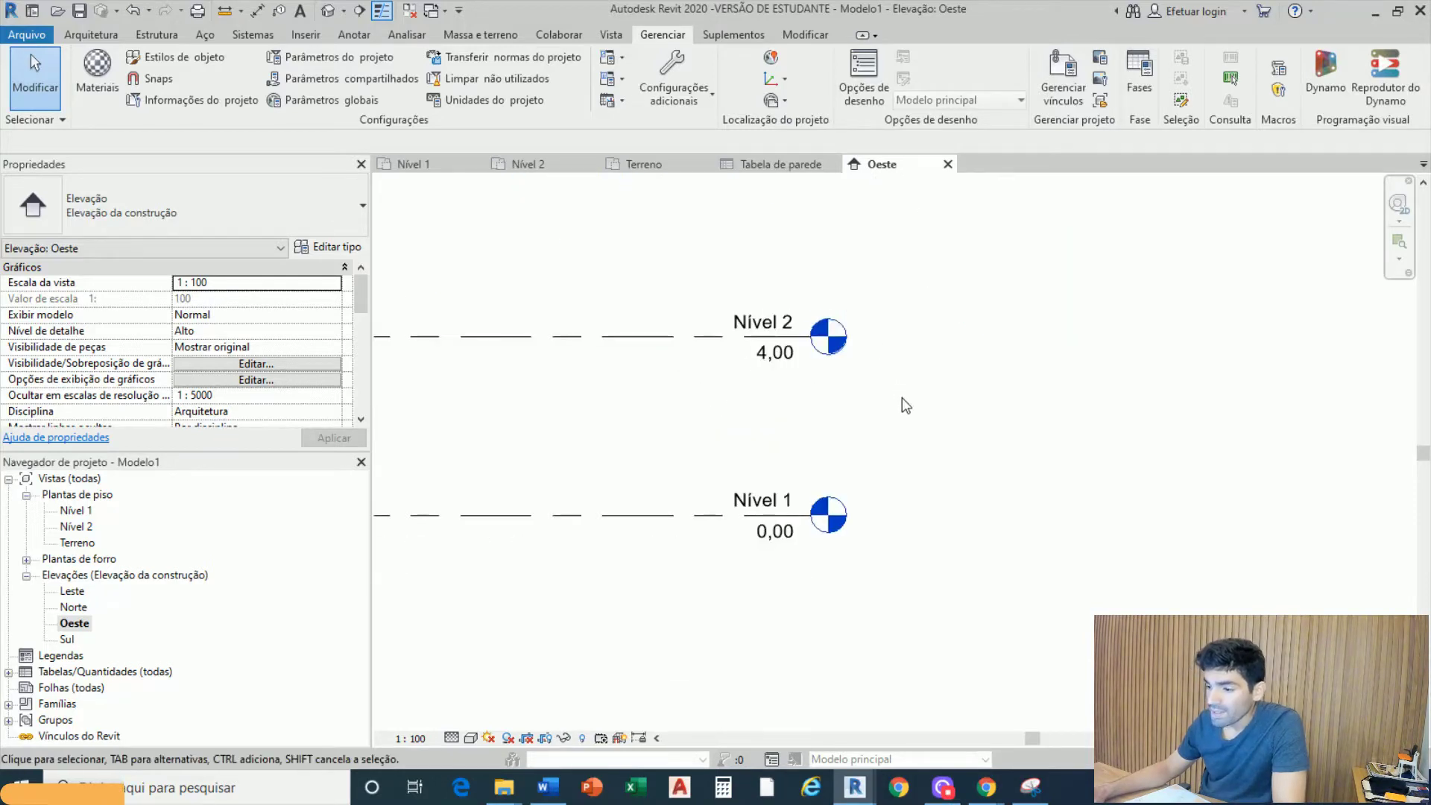
scroll(907, 409, "up", 1)
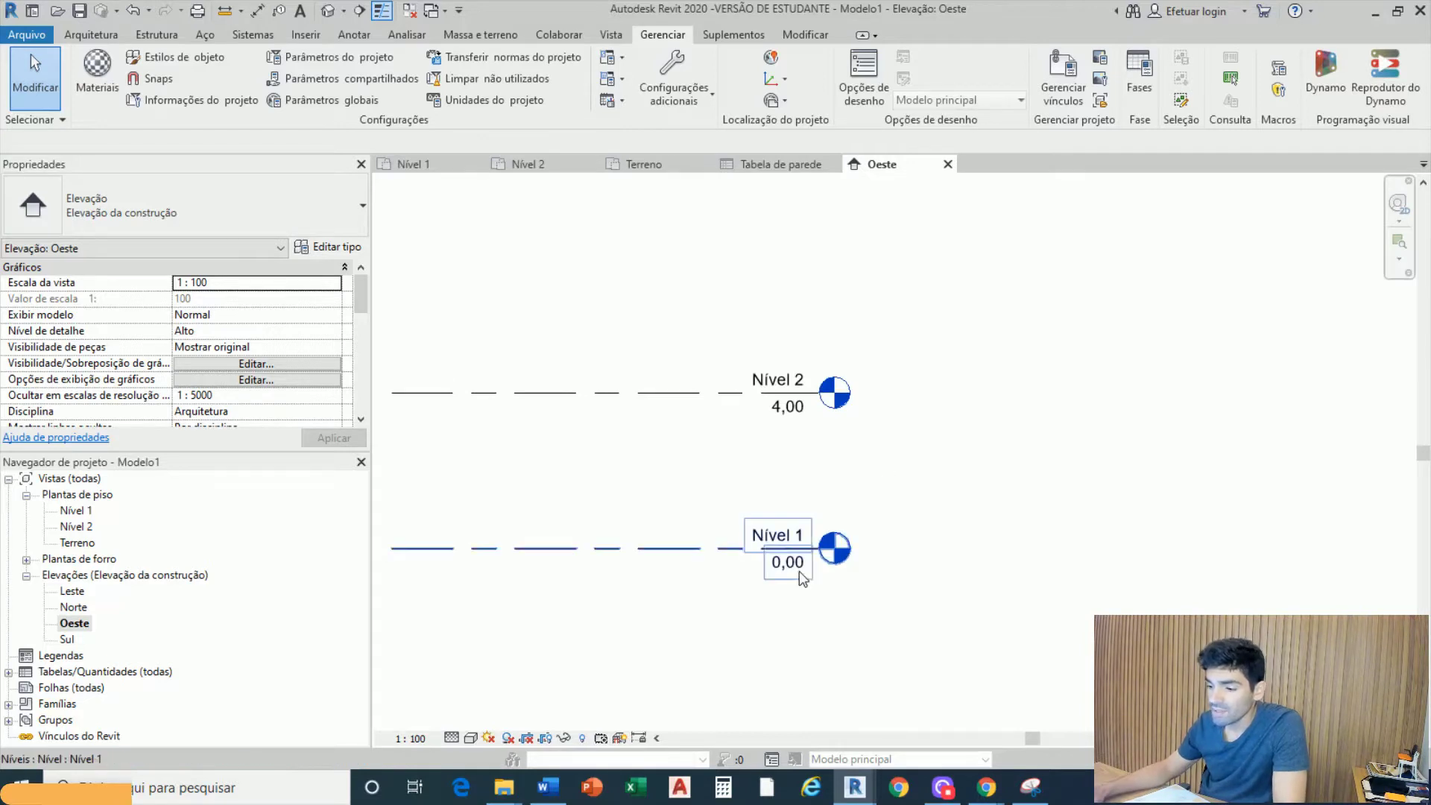
scroll(948, 544, "down", 3)
scroll(918, 584, "up", 3)
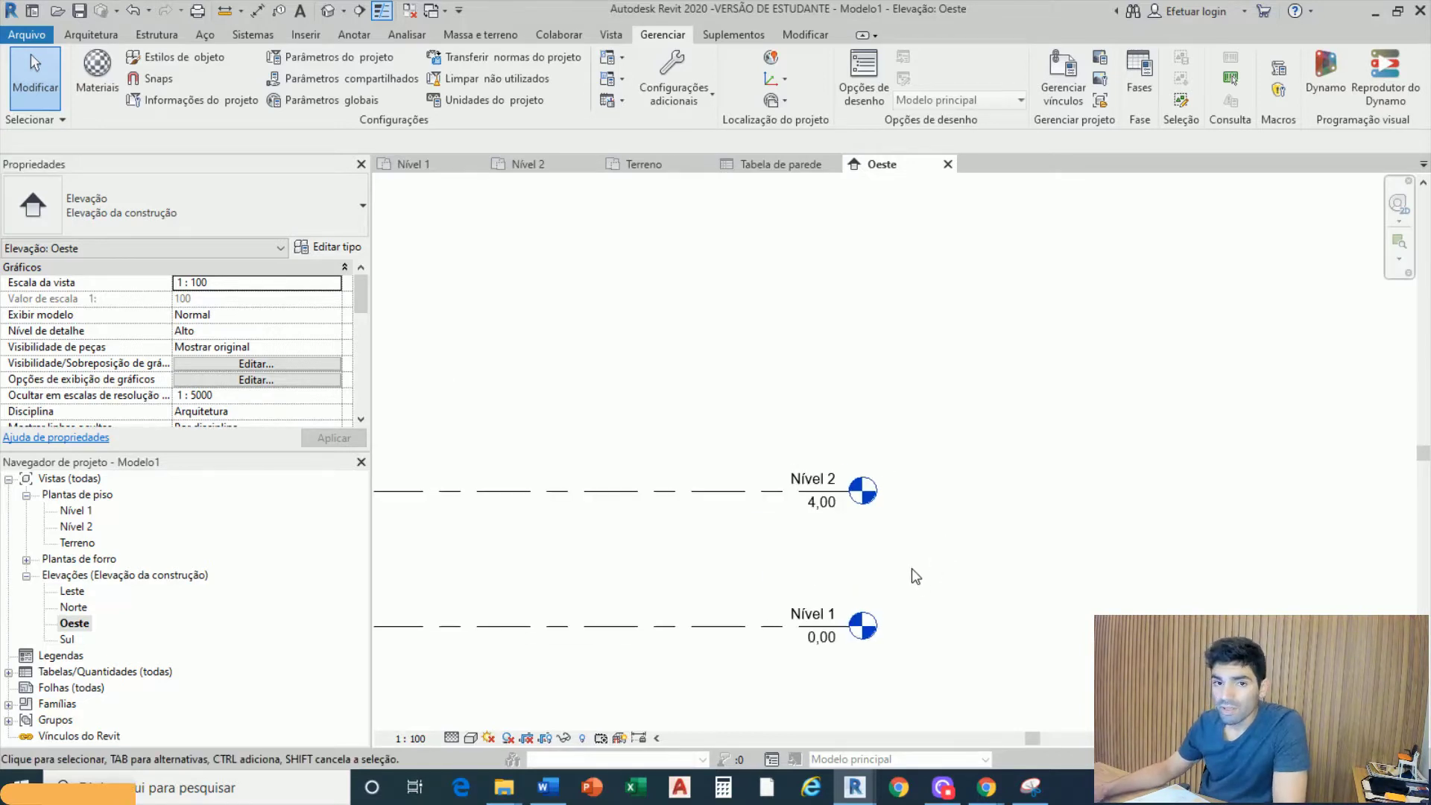
middle_click_drag(912, 569, 957, 471)
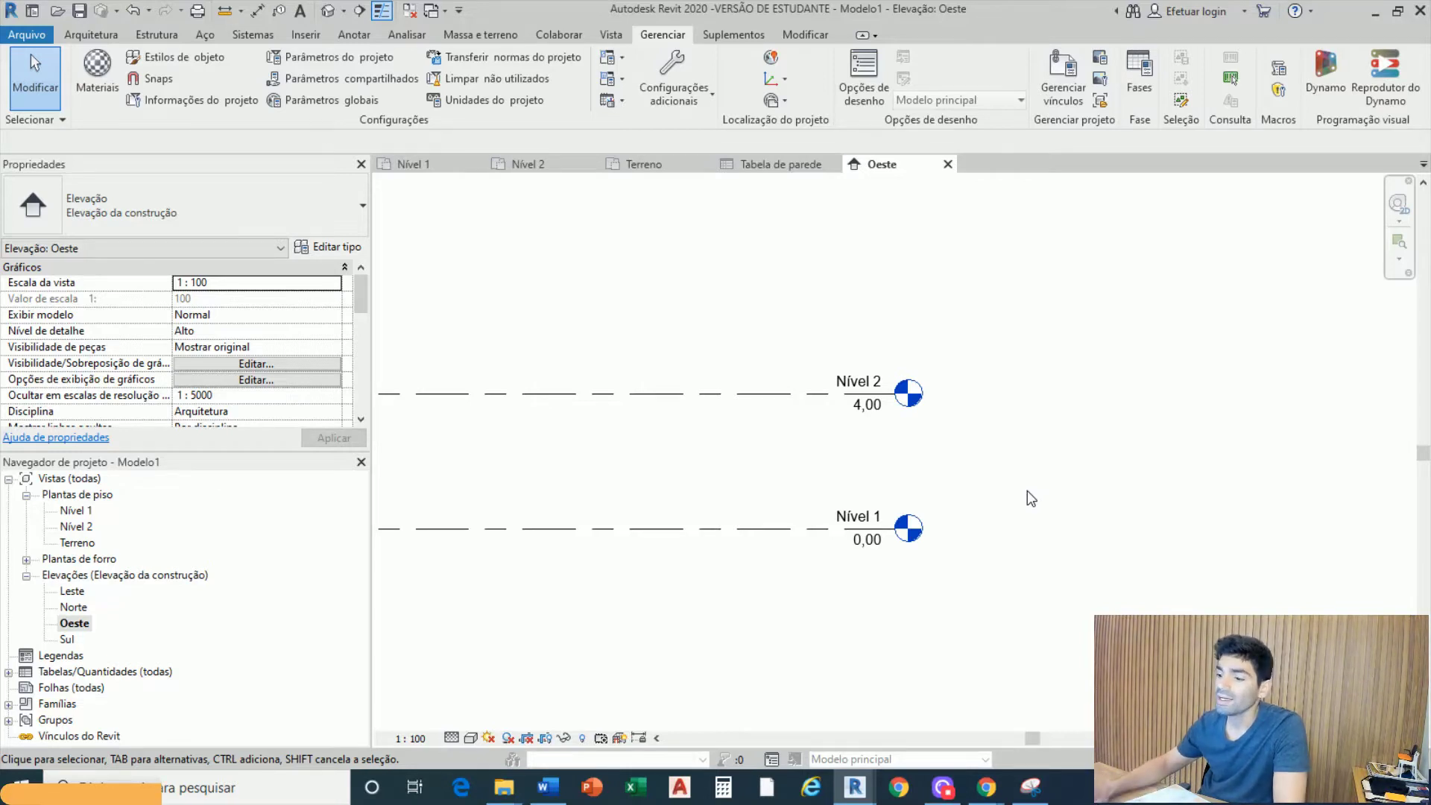
Return to the Nível 1 floor plan with all four elevation markers in view
double_click(74, 511)
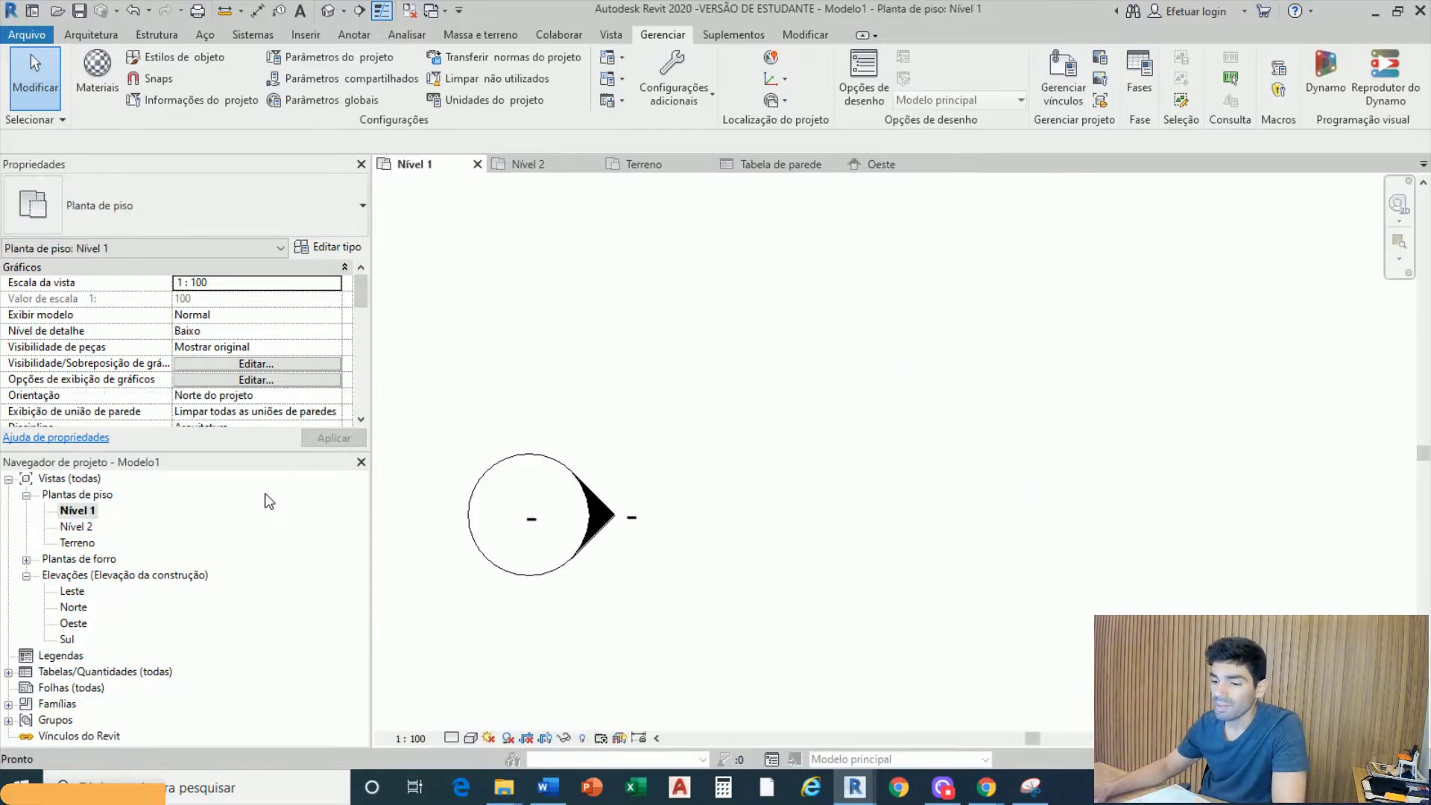
scroll(889, 467, "down", 3)
middle_click_drag(760, 494, 563, 500)
scroll(724, 458, "up", 2)
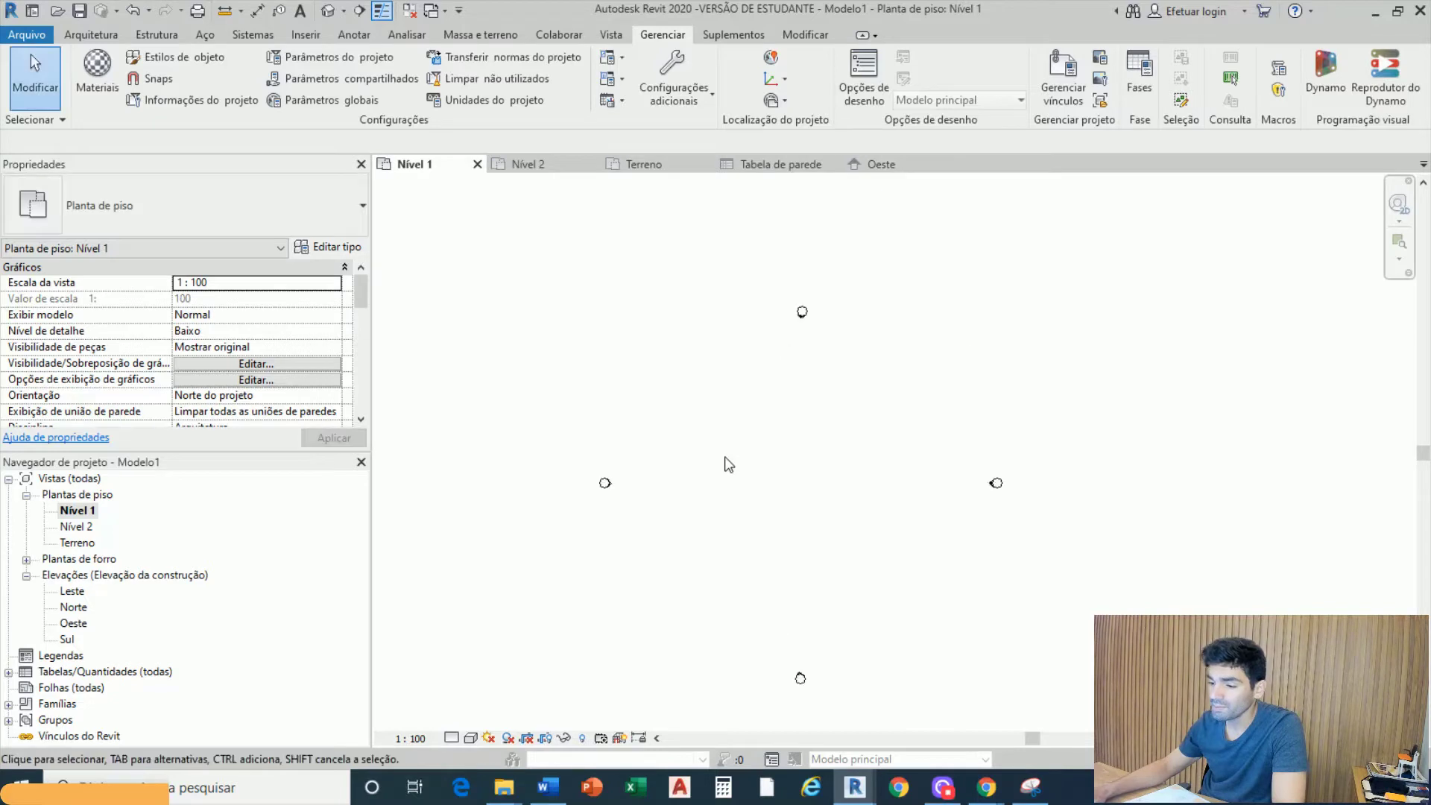
Start a Genérico - 200 mm basic wall and keep its base constraint at Nível 1
key("w")
key("a")
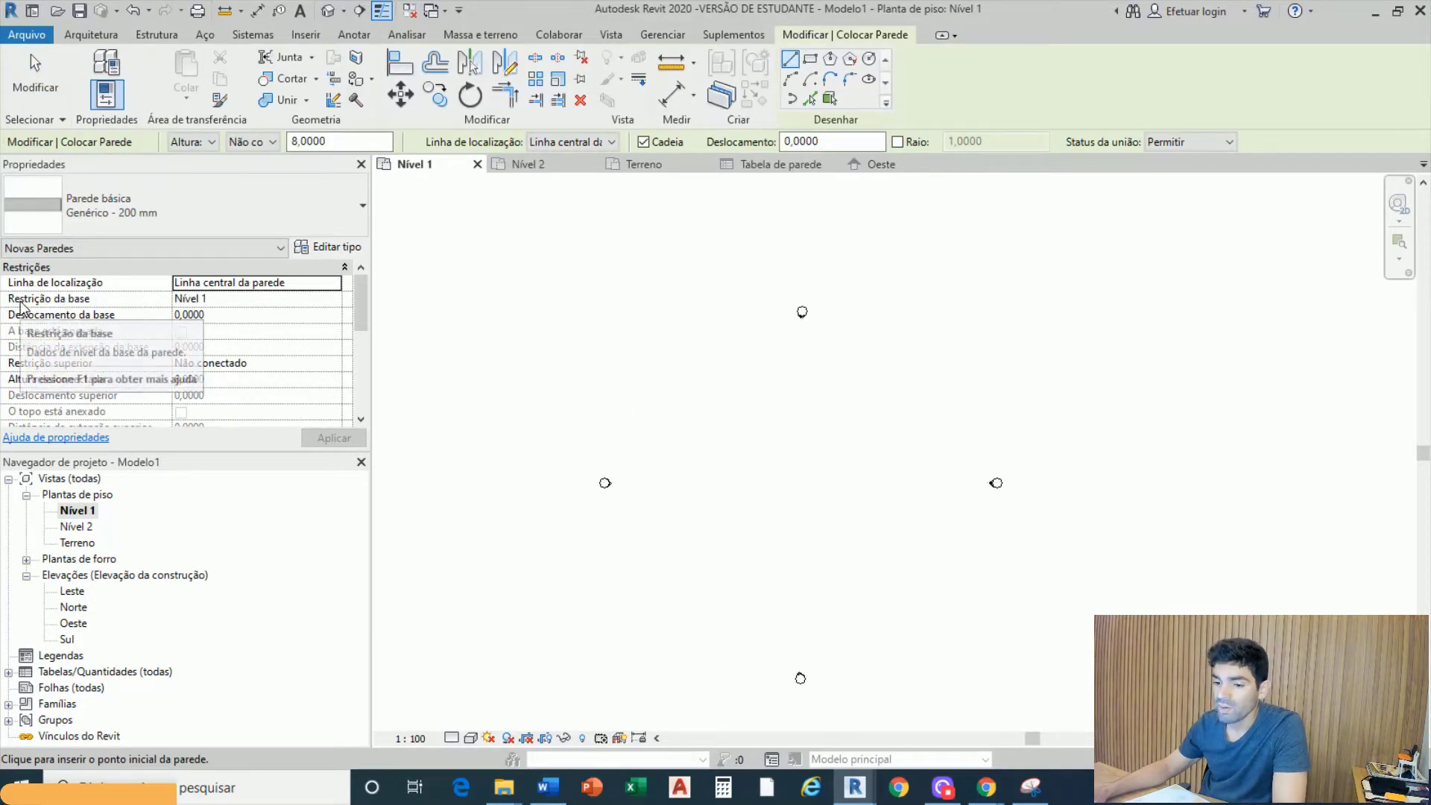
left_click(242, 299)
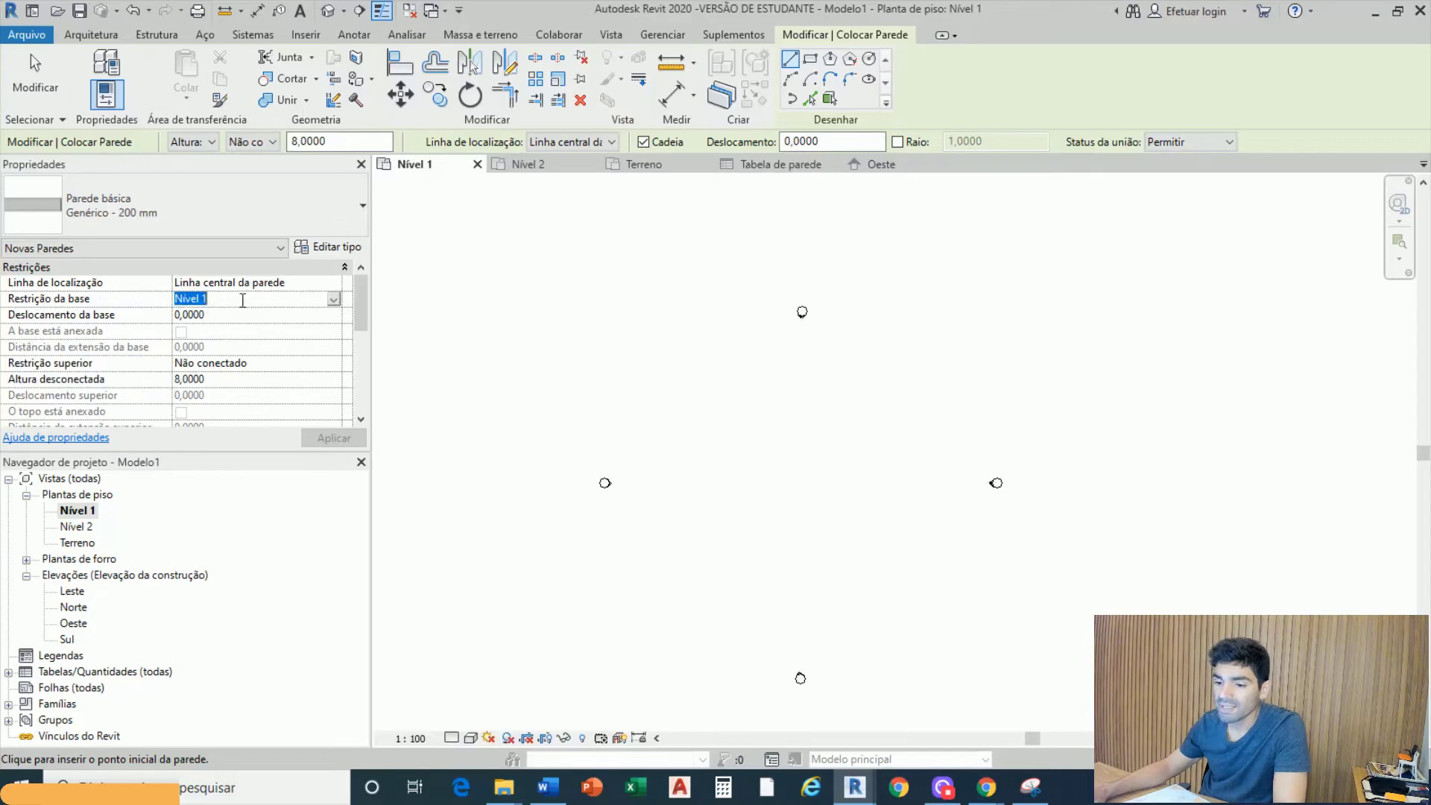
left_click(333, 299)
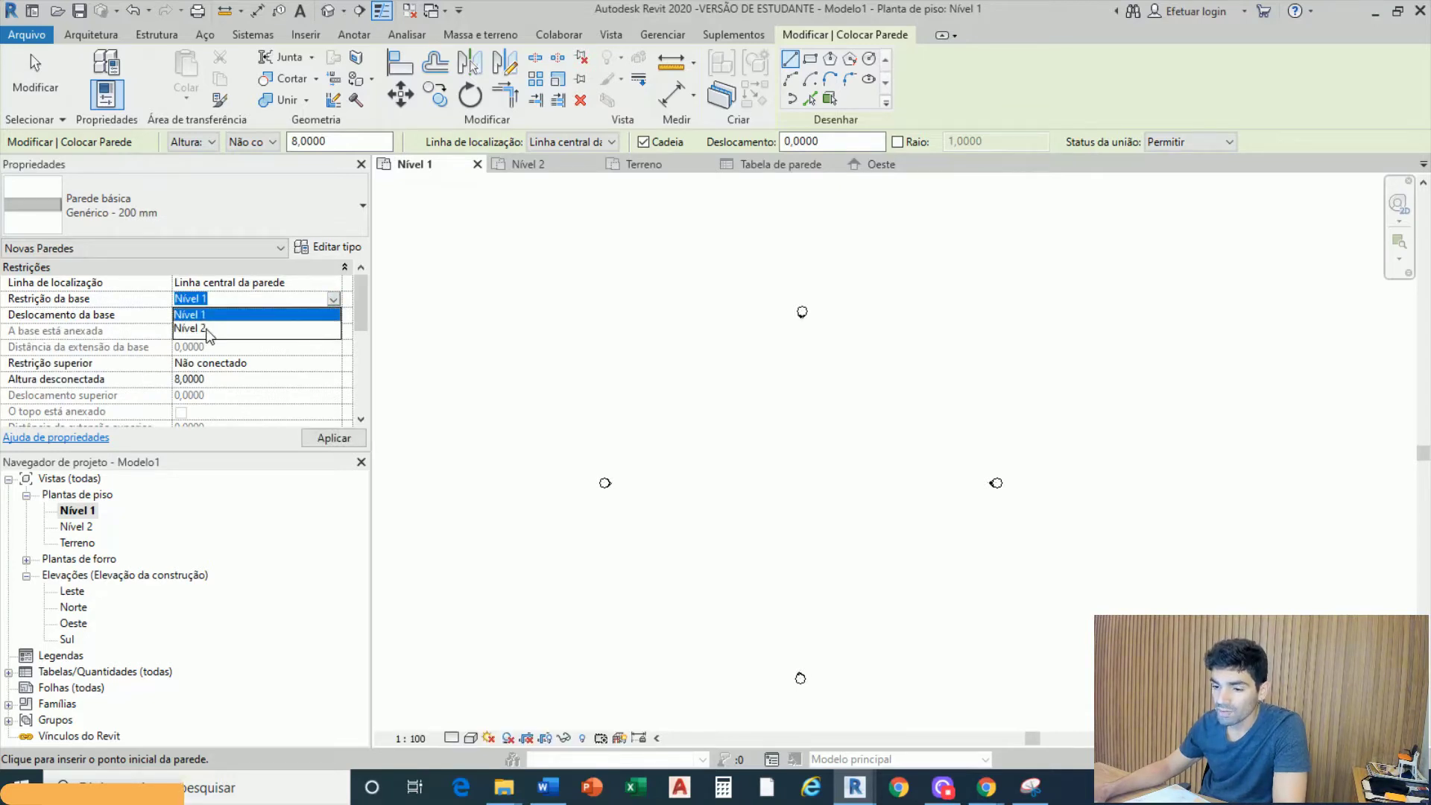
left_click(283, 301)
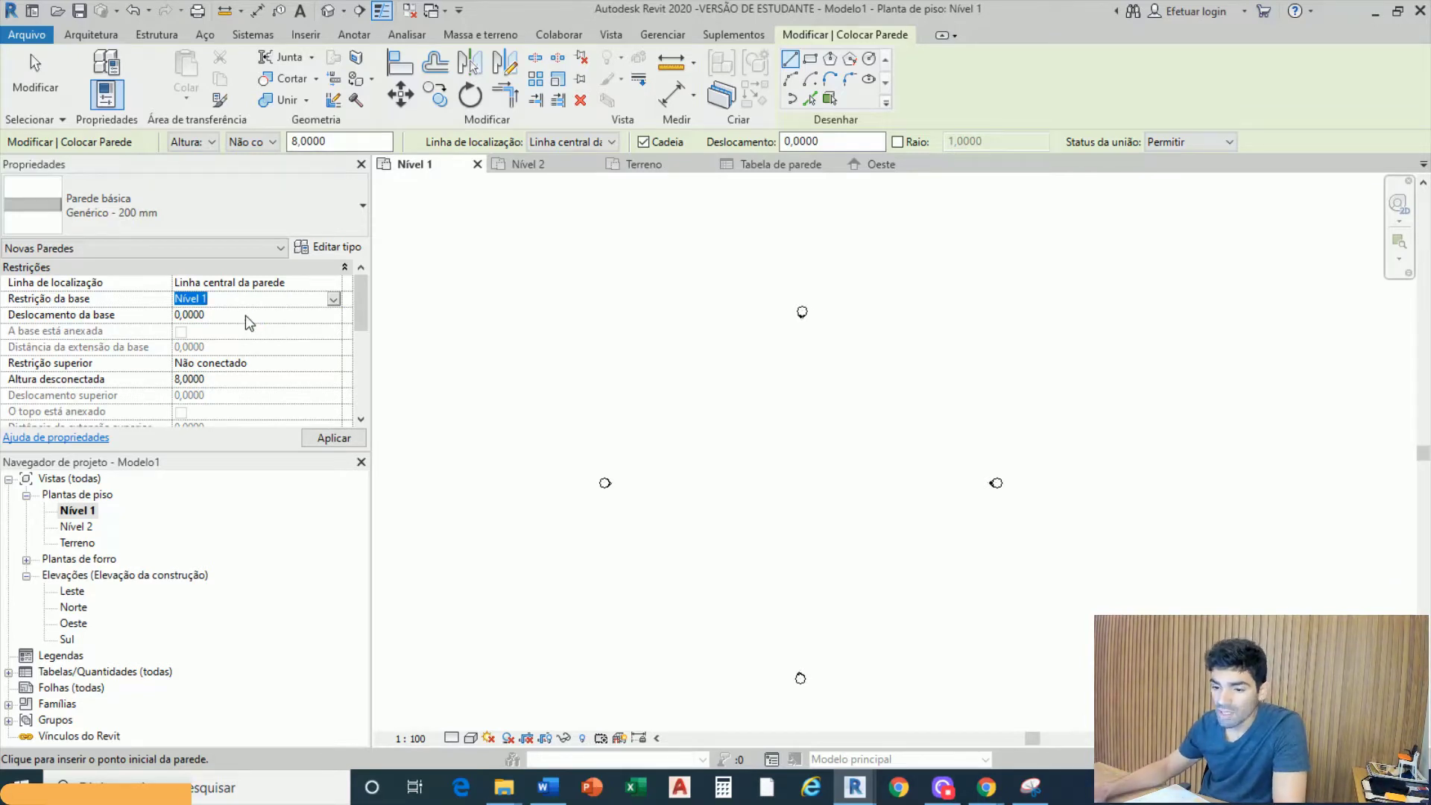
Set the new wall's top constraint to Acima para o nível: Nível 2
left_click(125, 360)
left_click(263, 363)
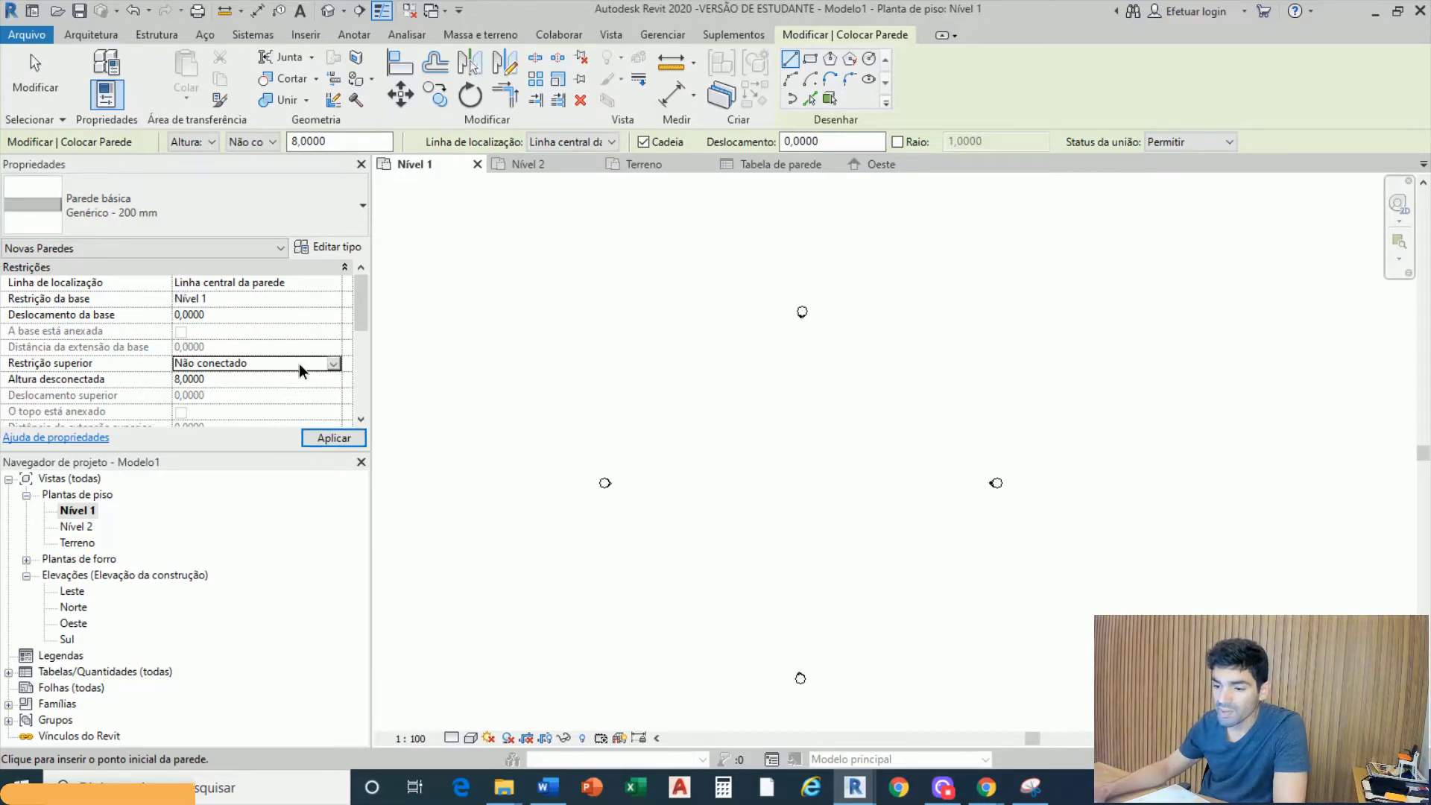
left_click(333, 363)
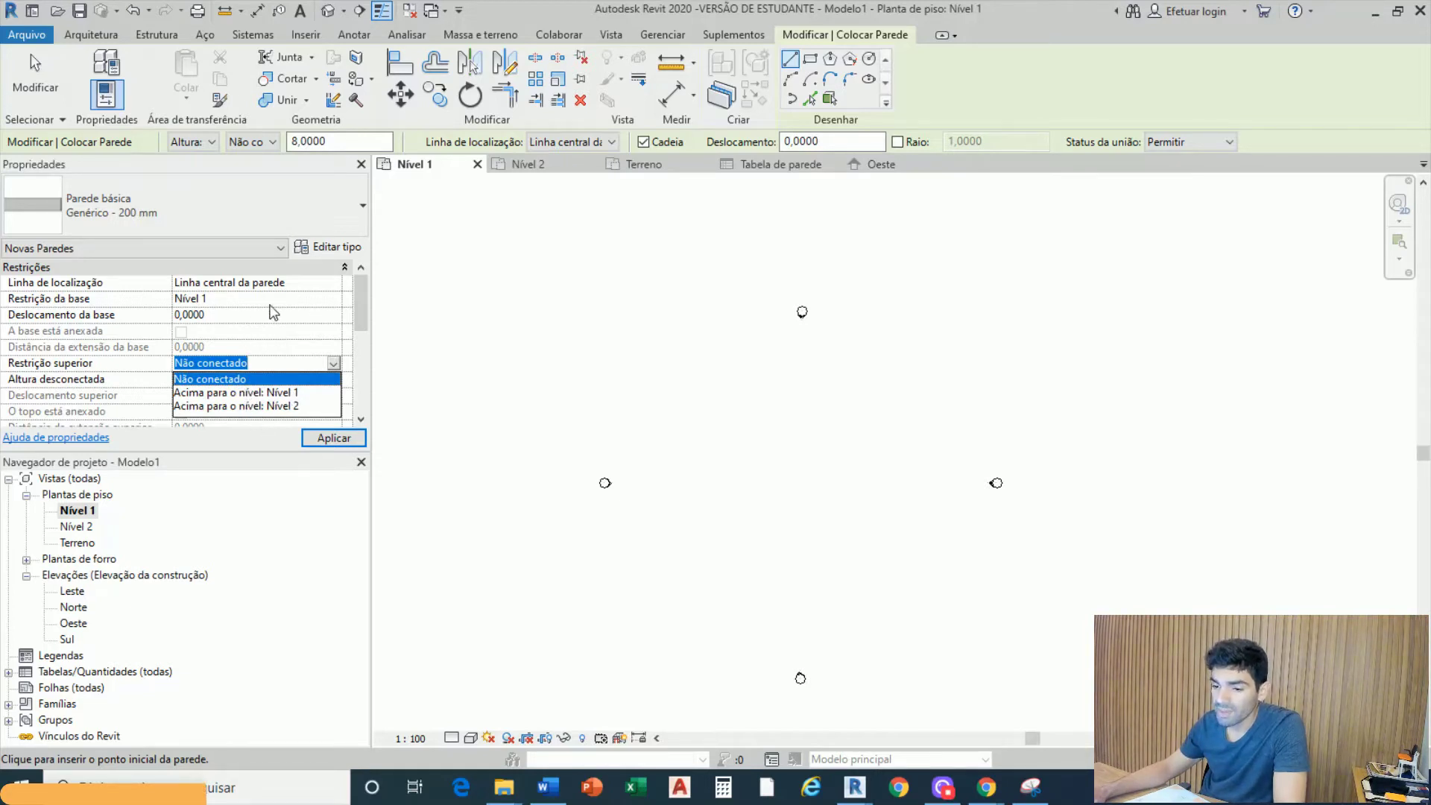
left_click(184, 300)
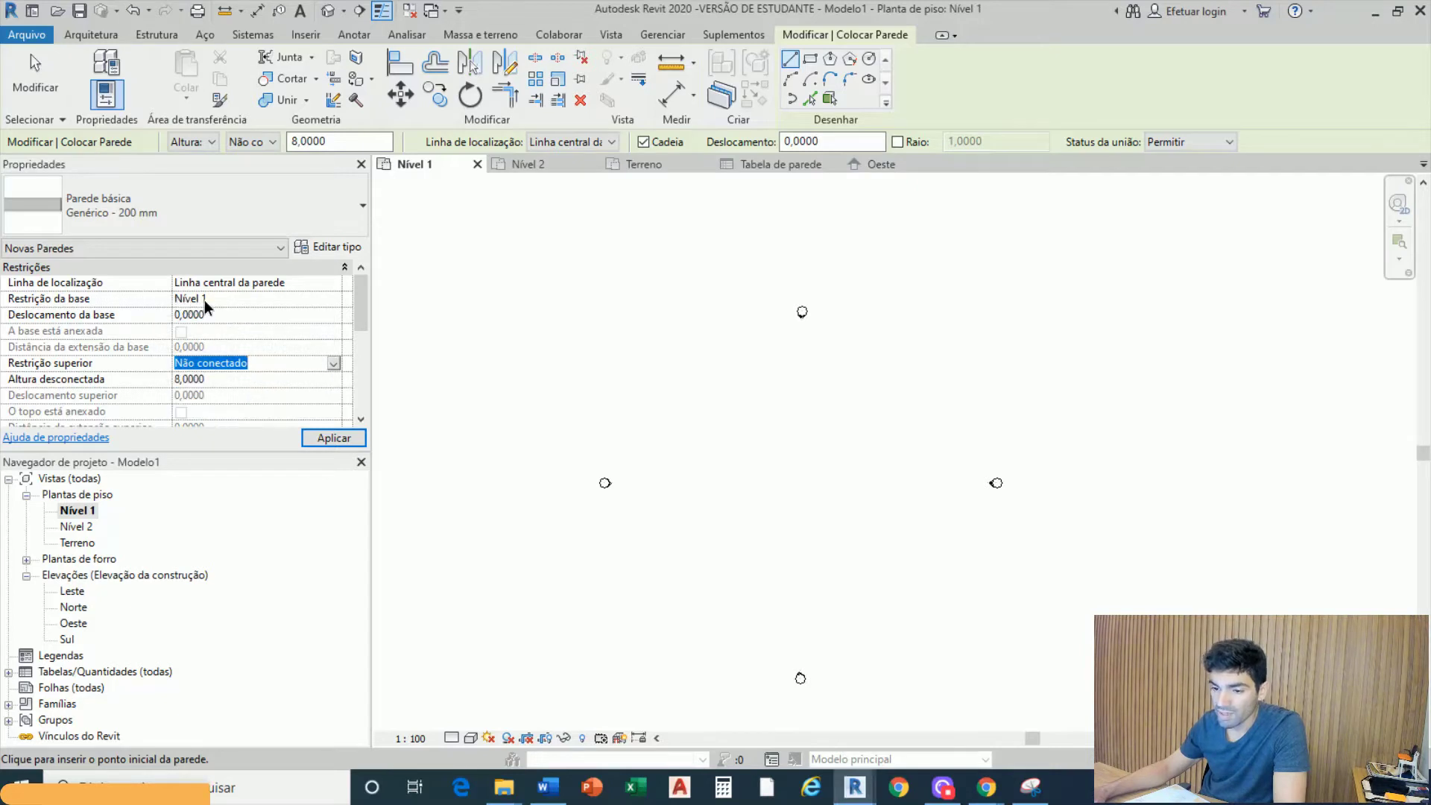
left_click(206, 302)
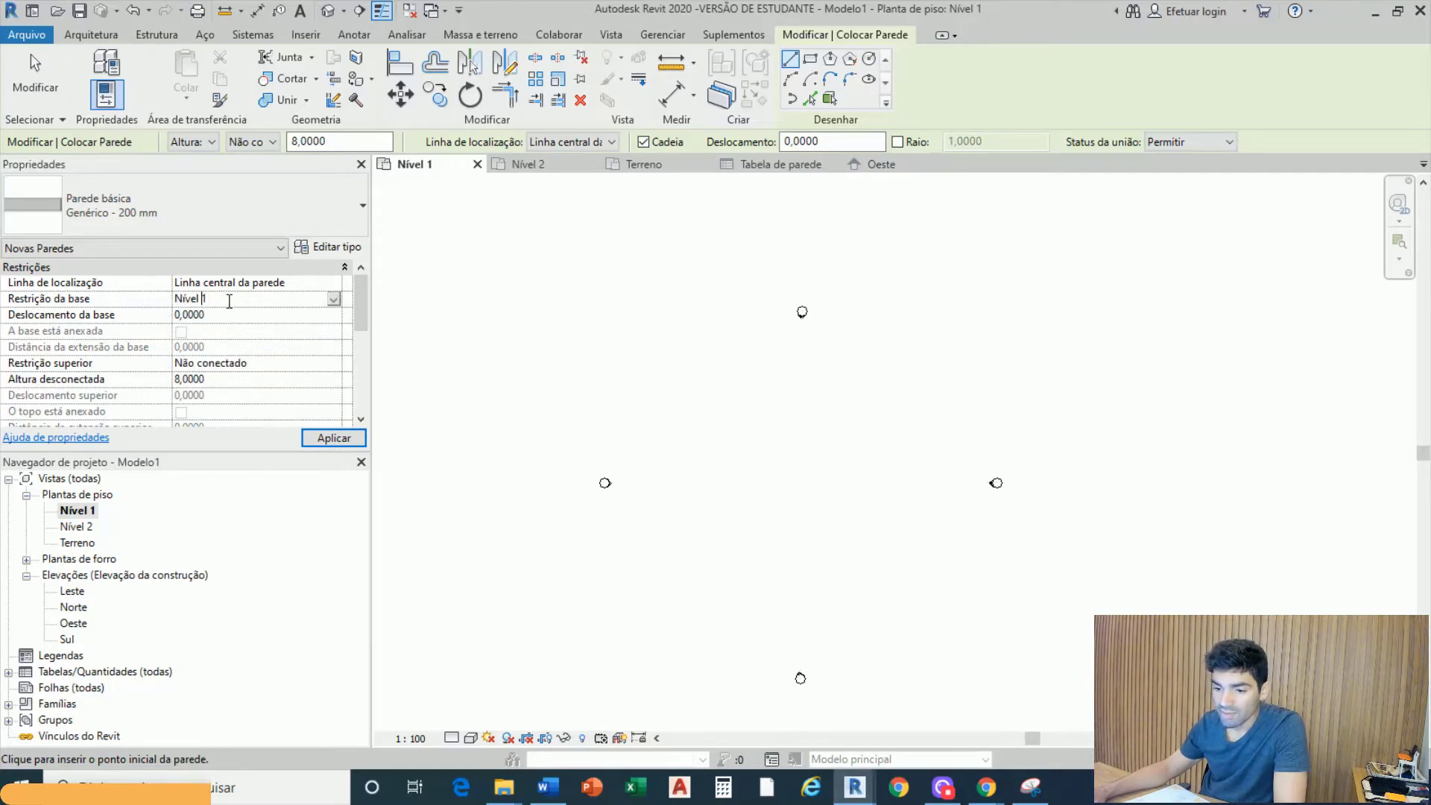
left_click(332, 367)
left_click(333, 365)
left_click(294, 407)
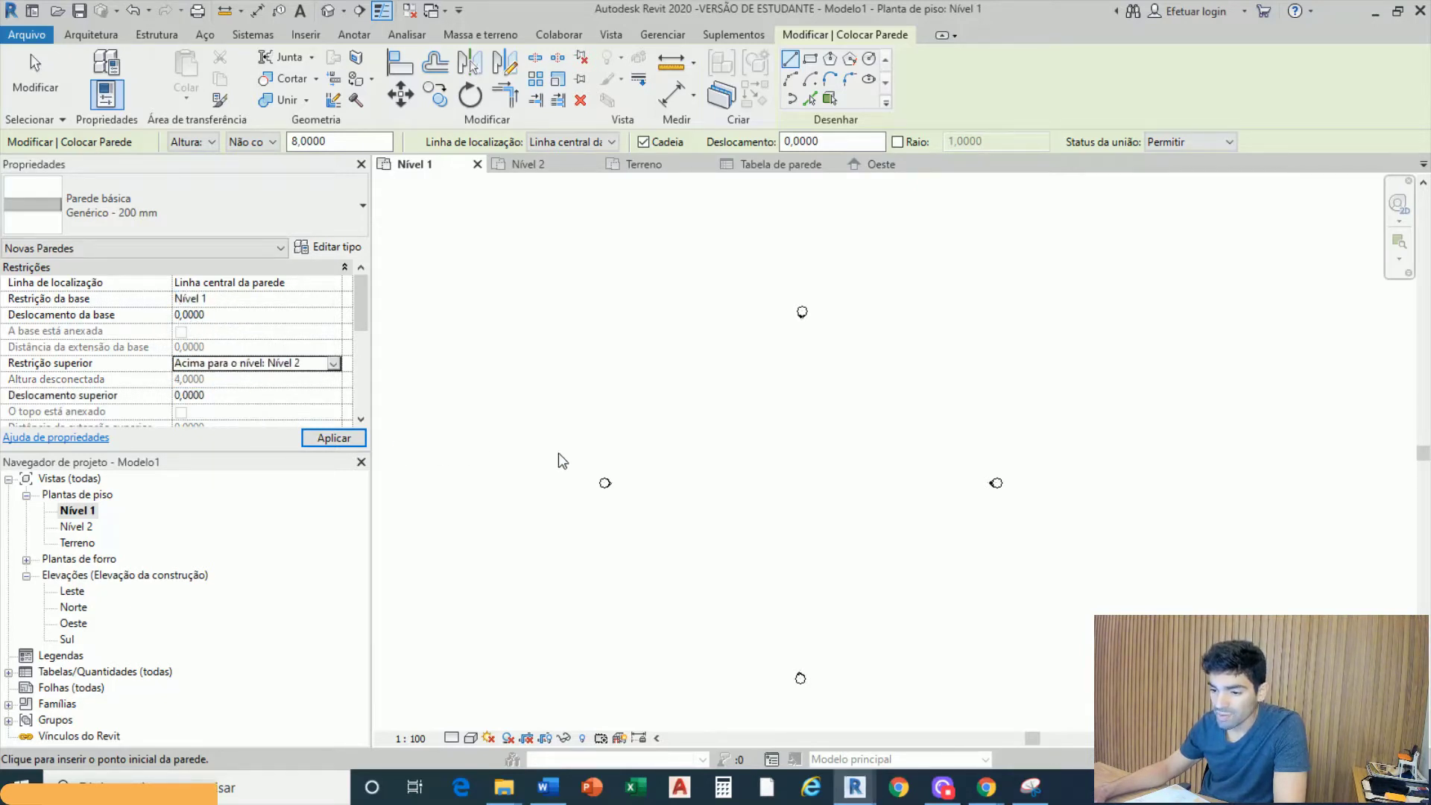
Draw a vertical wall about 4 m long in the upper-left area between the elevation markers
left_click(667, 382)
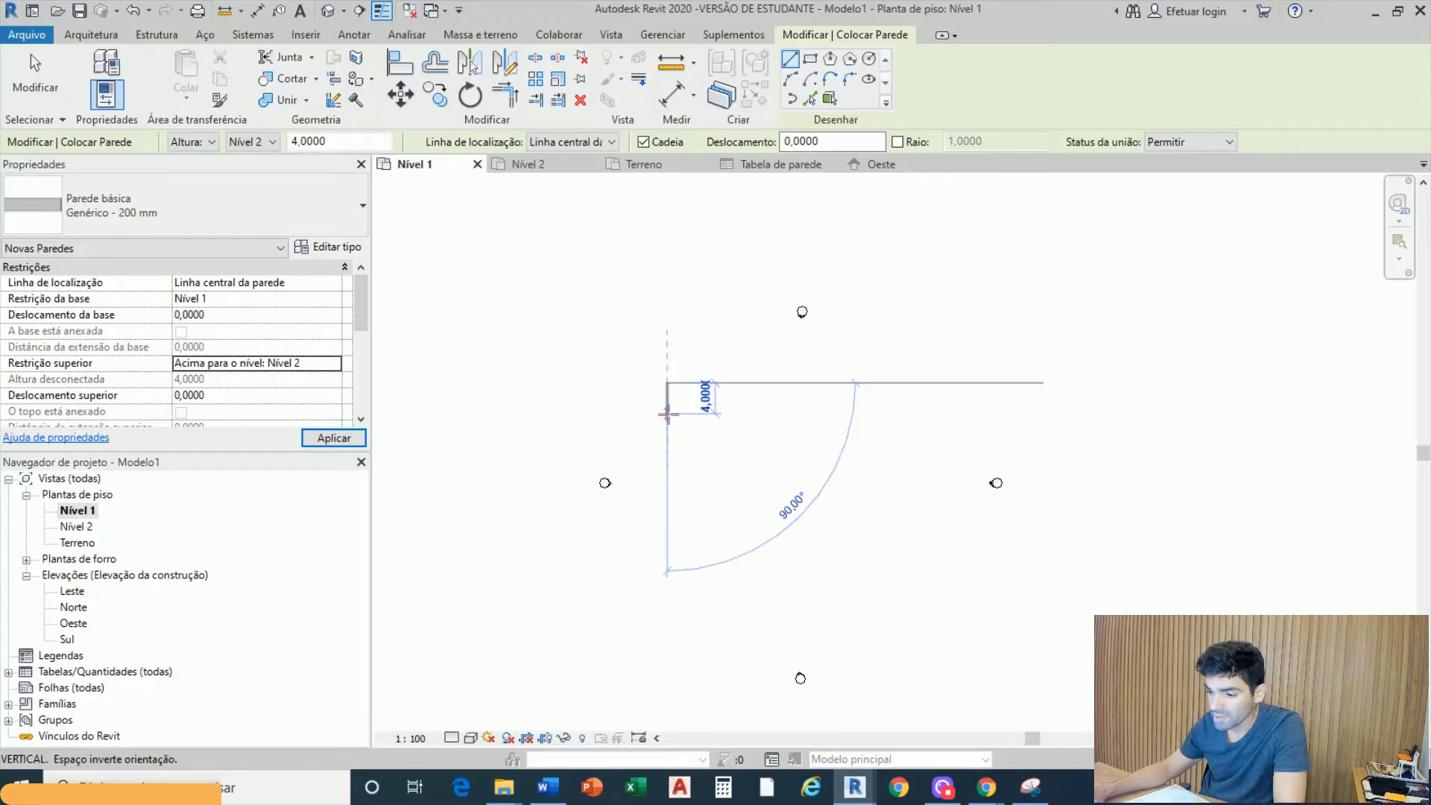
left_click(667, 413)
scroll(660, 470, "up", 5)
key("Escape")
key("Escape")
scroll(685, 439, "down", 1)
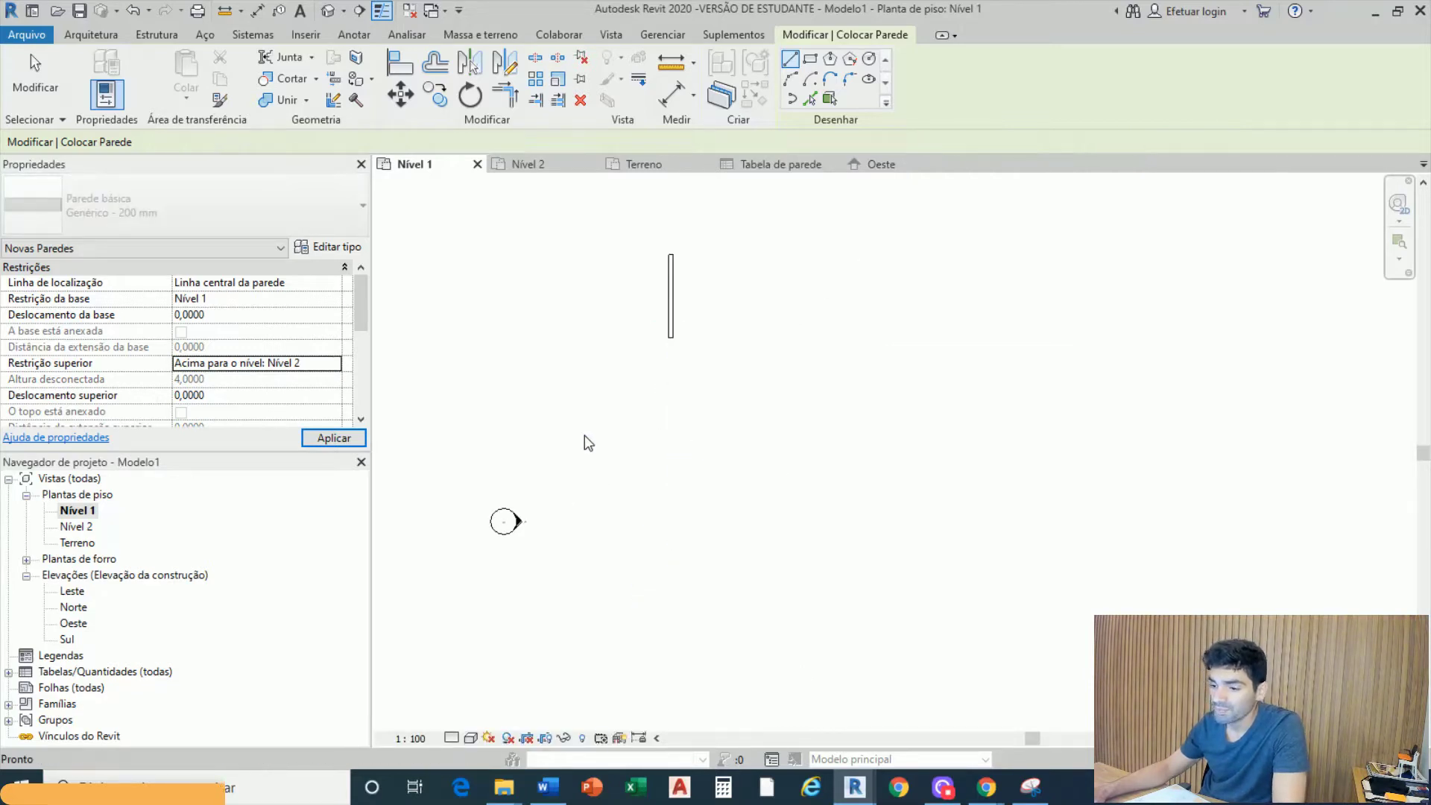
Set the new wall's top constraint to Não conectado with an unconnected height of 4 m
left_click(333, 363)
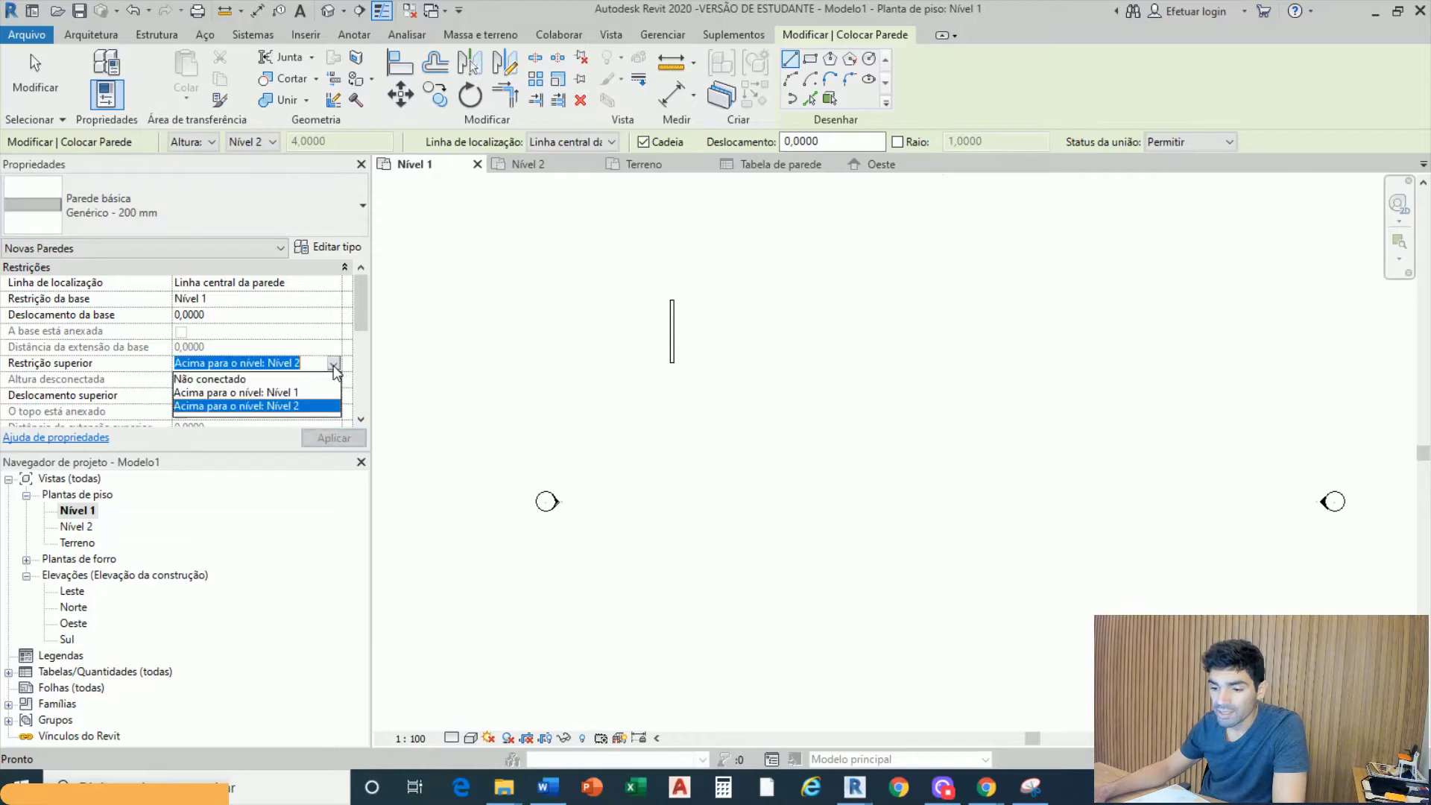
left_click(279, 378)
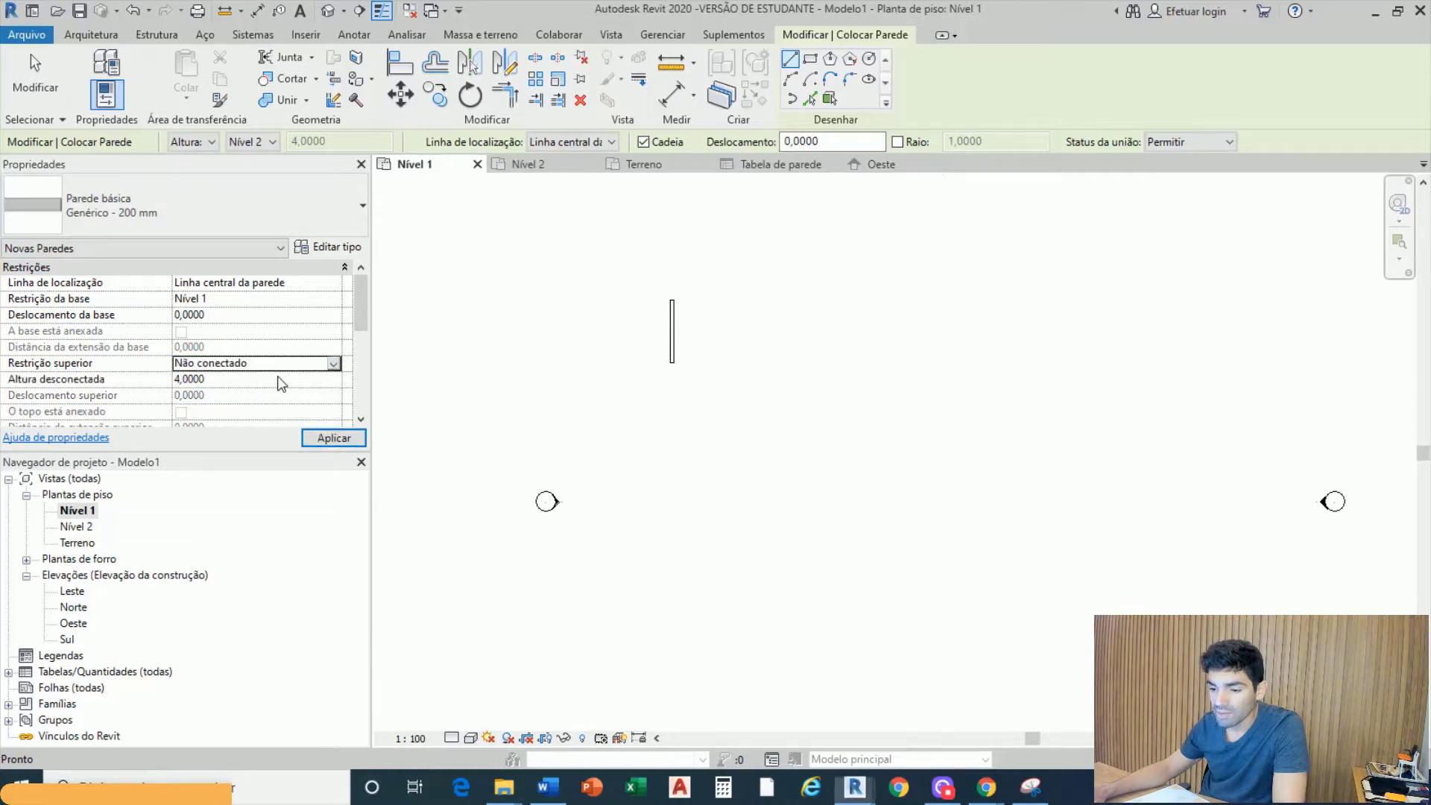
left_click(235, 378)
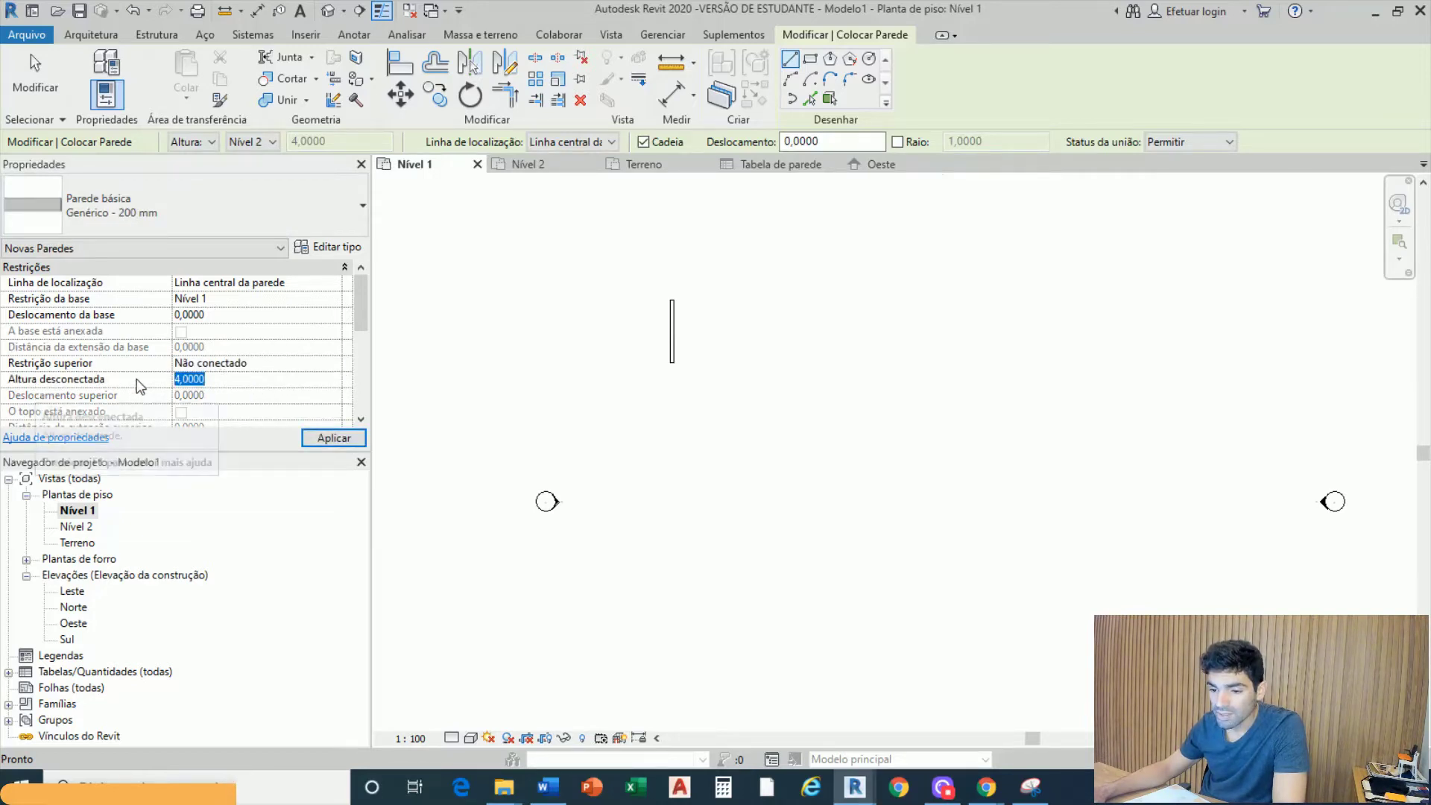
type("4")
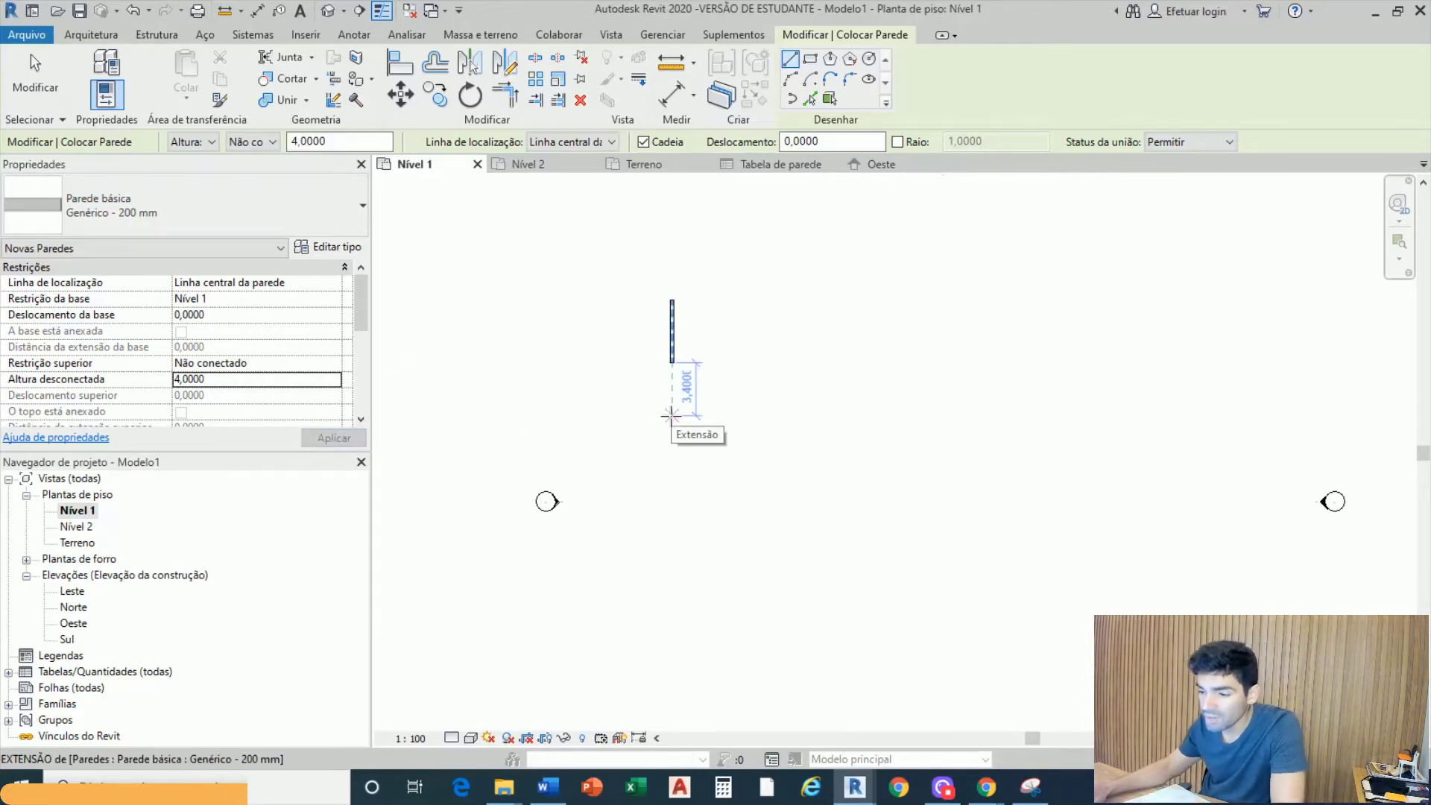
Draw a vertical wall about 7.9 m long in line with the first wall, starting about 3.4 m below its lower end
left_click(670, 415)
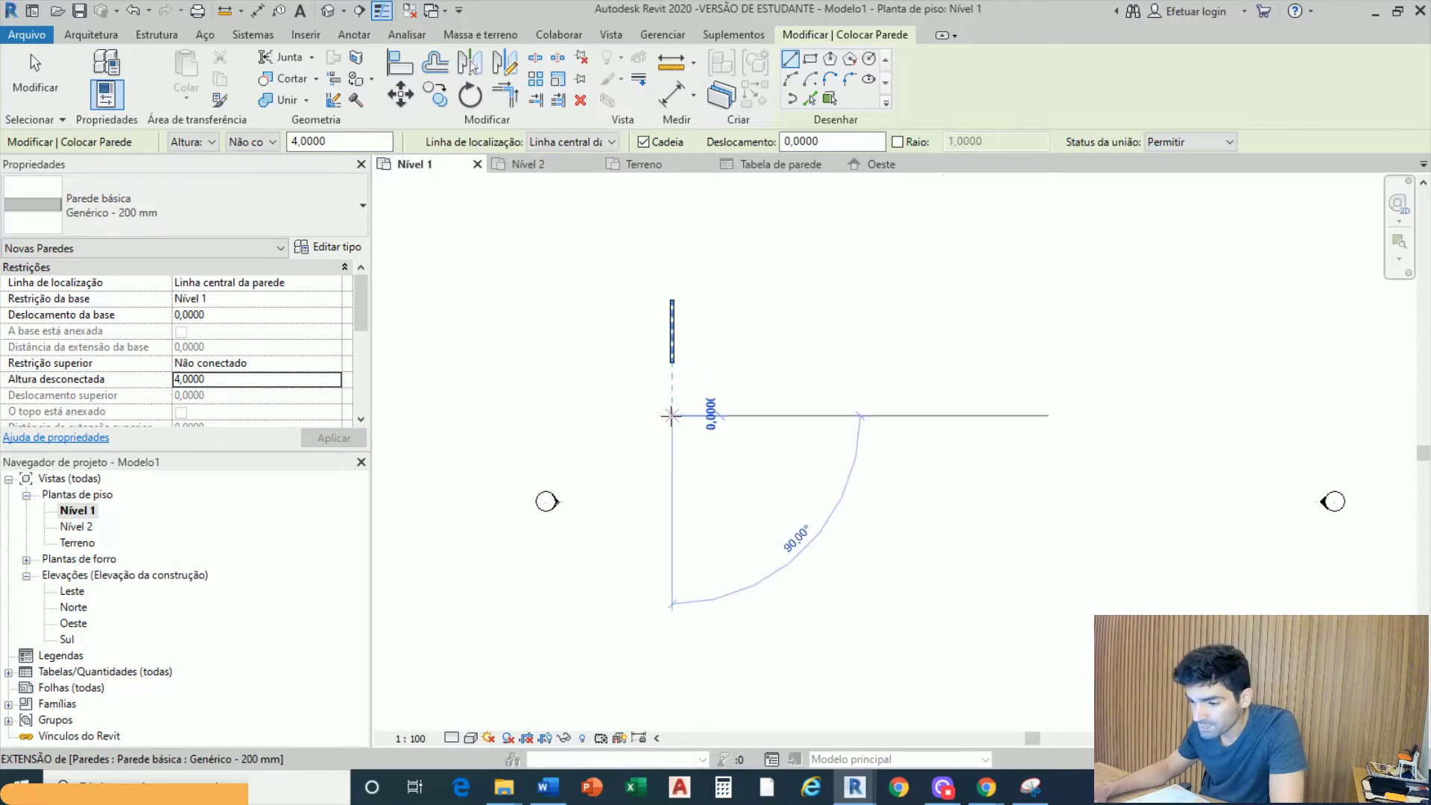
left_click(676, 536)
key("Escape")
key("Escape")
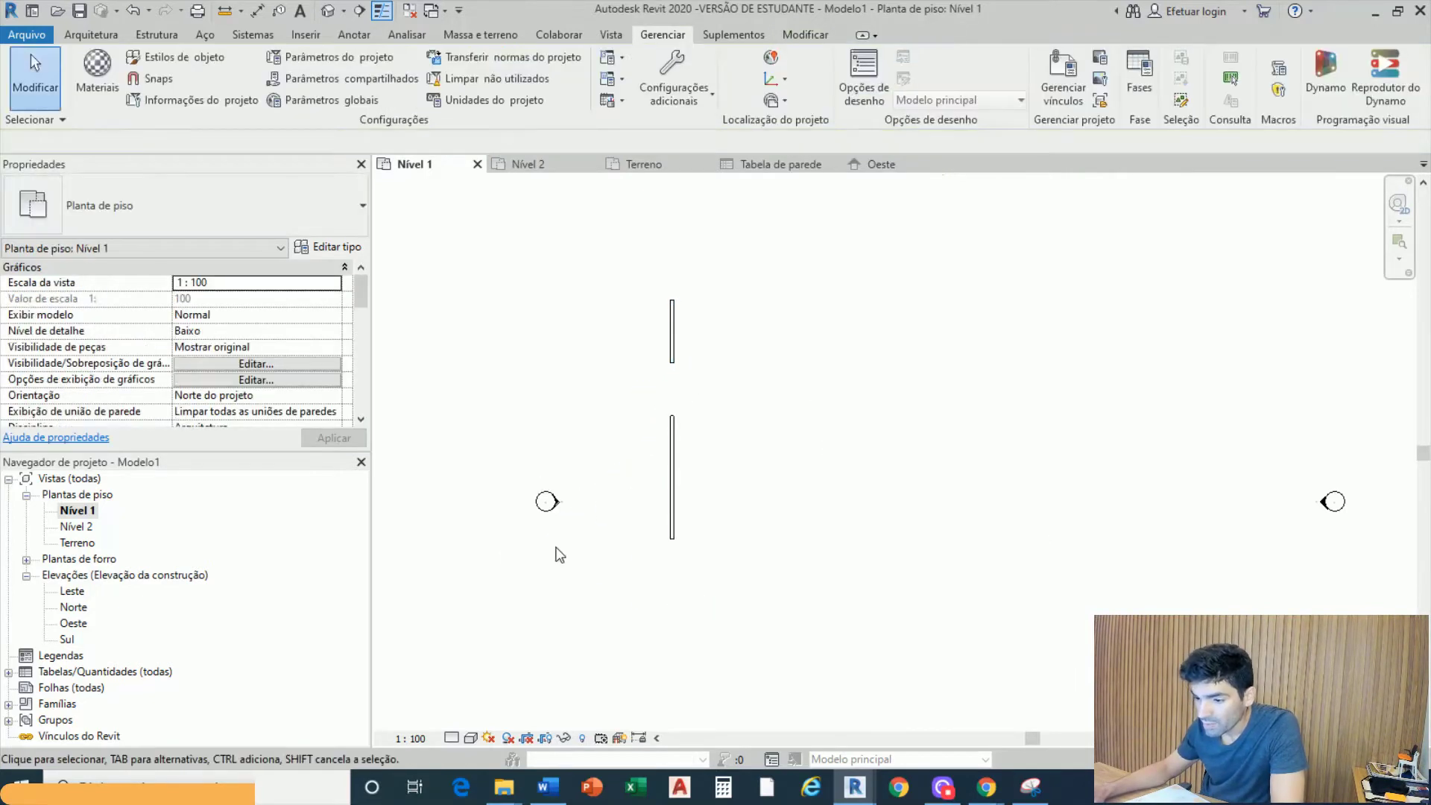
Open the Oeste elevation from its marker in the floor plan and bring both walls and the level heads into view
scroll(566, 510, "up", 5)
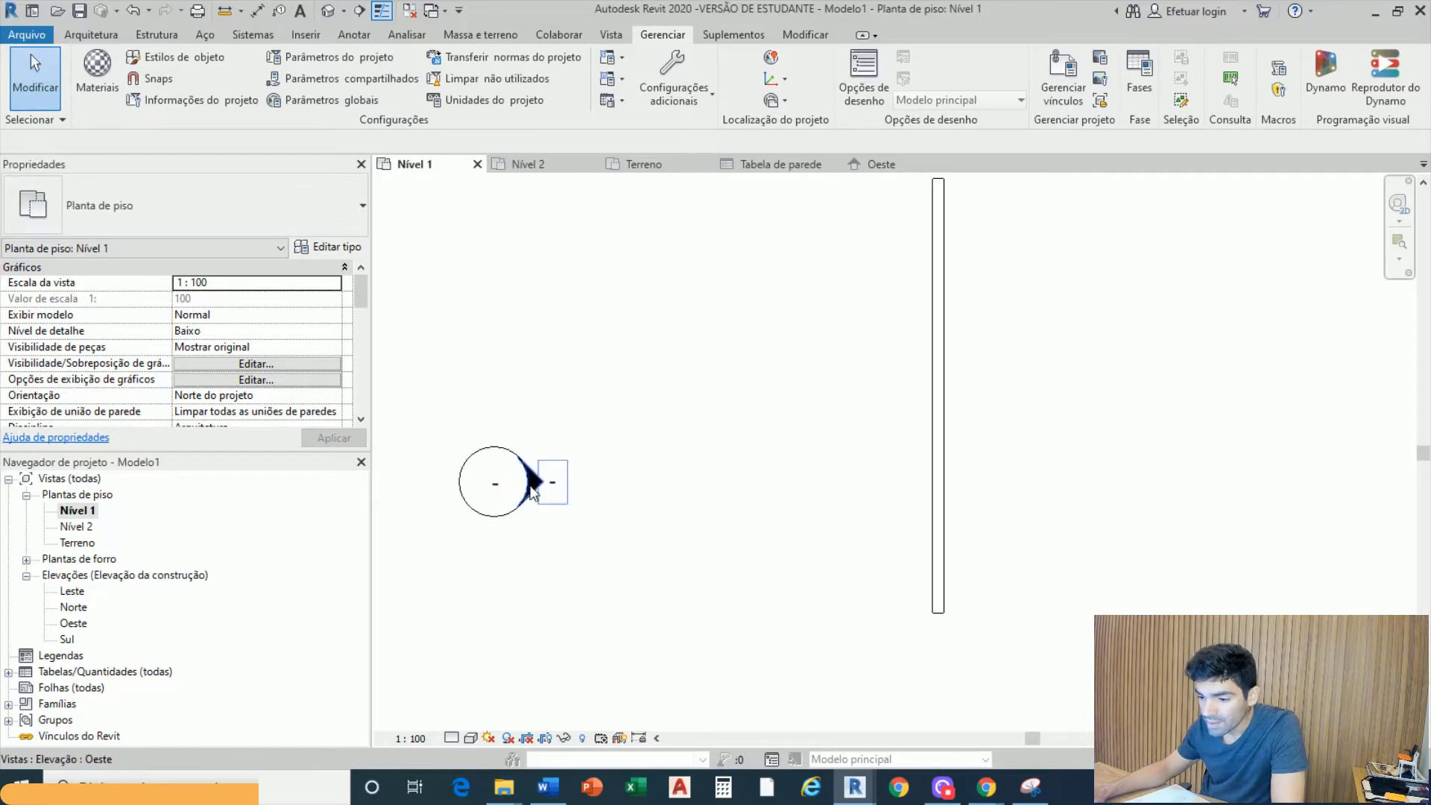
double_click(539, 492)
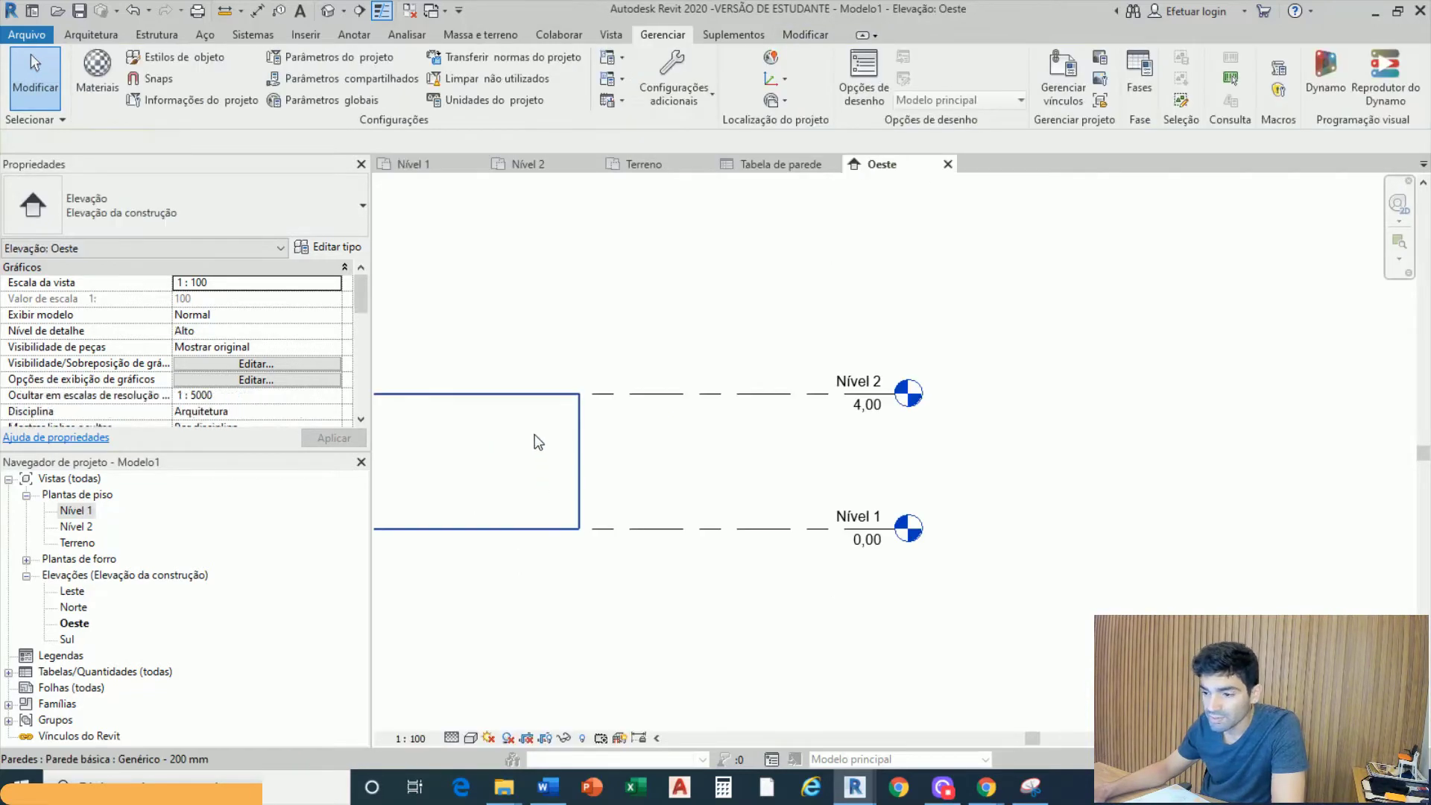
scroll(795, 474, "down", 4)
scroll(662, 509, "up", 2)
middle_click_drag(662, 510, 904, 558)
scroll(915, 529, "up", 1)
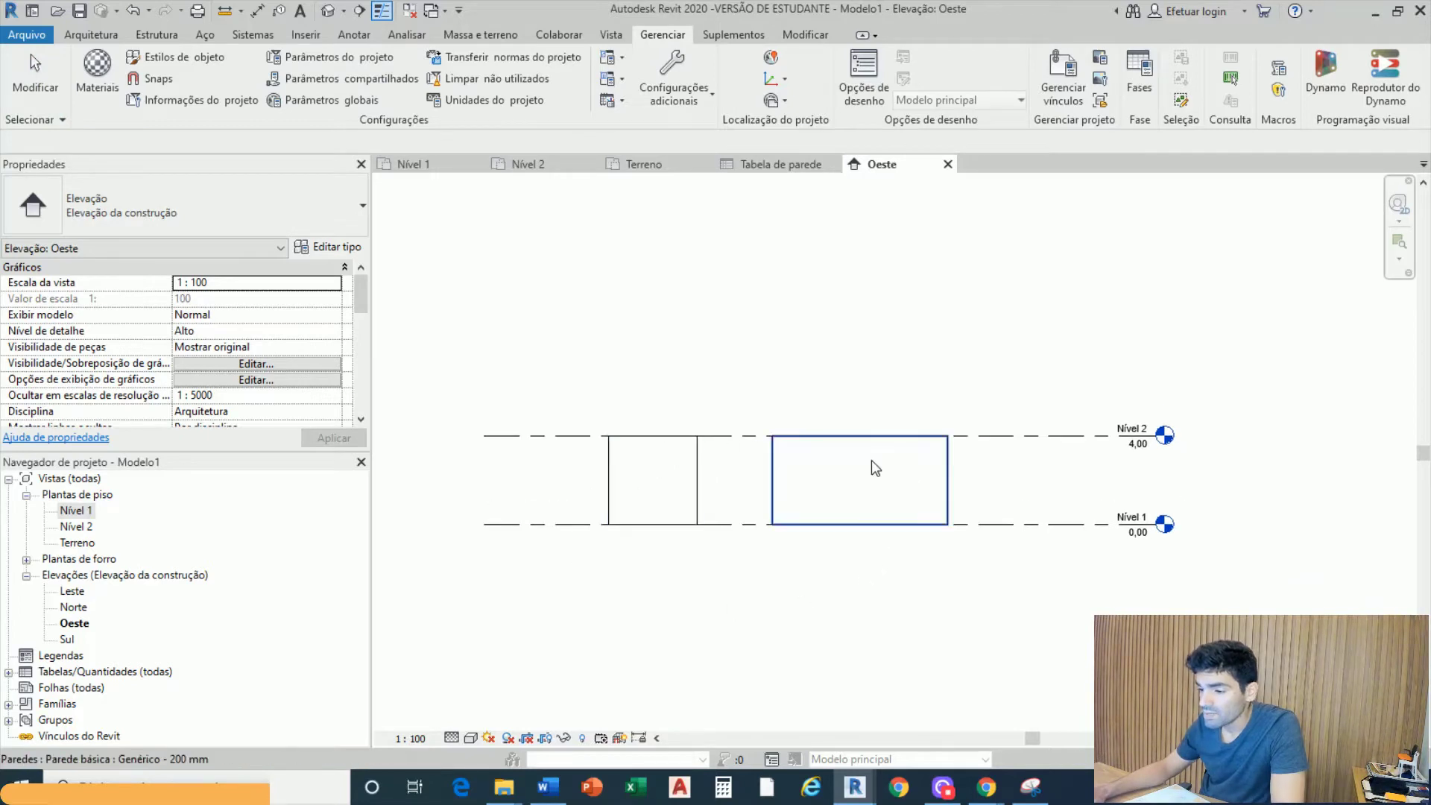
Inspect the top constraint and height of the shorter wall and of the longer wall in the elevation
scroll(699, 460, "up", 2)
left_click(665, 465)
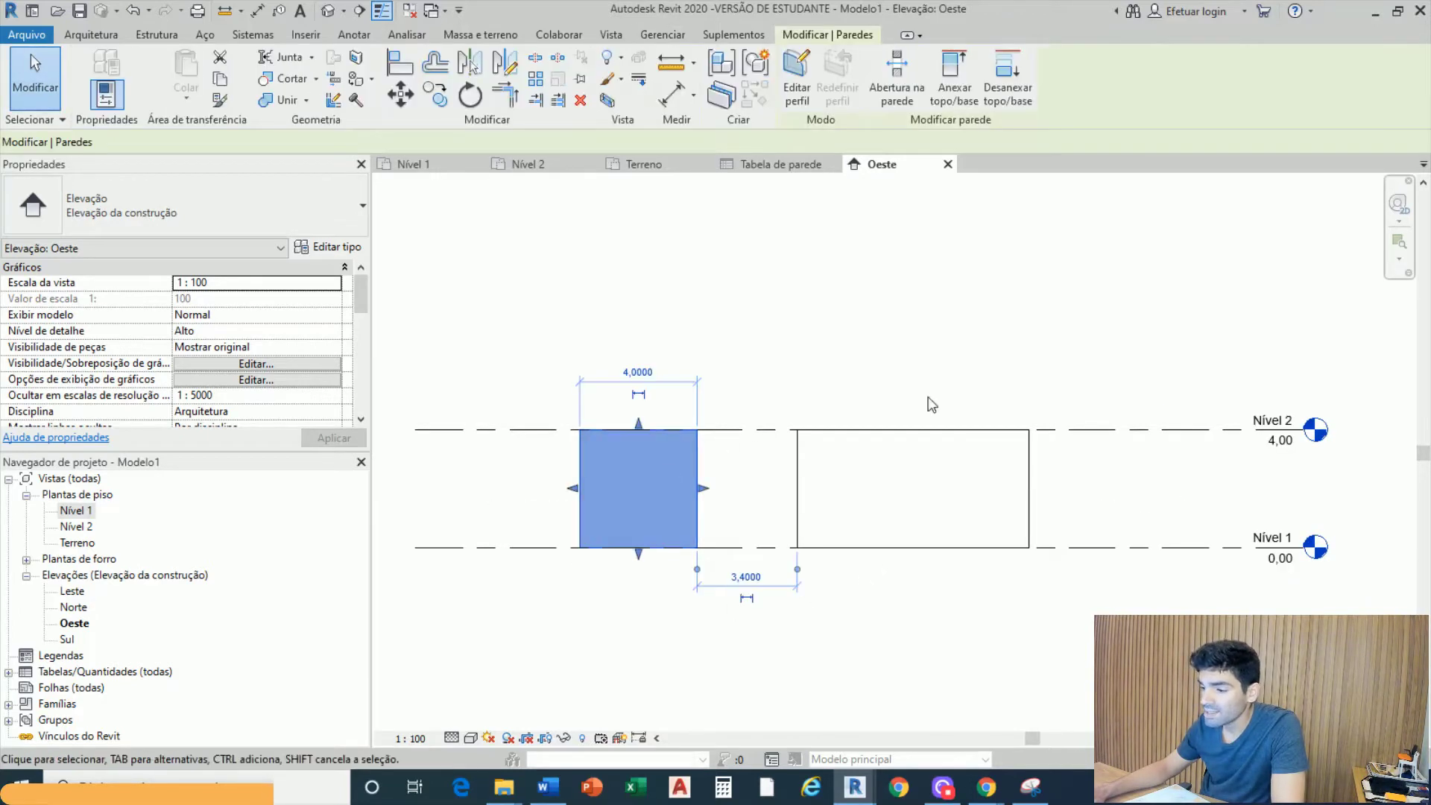
left_click(808, 450)
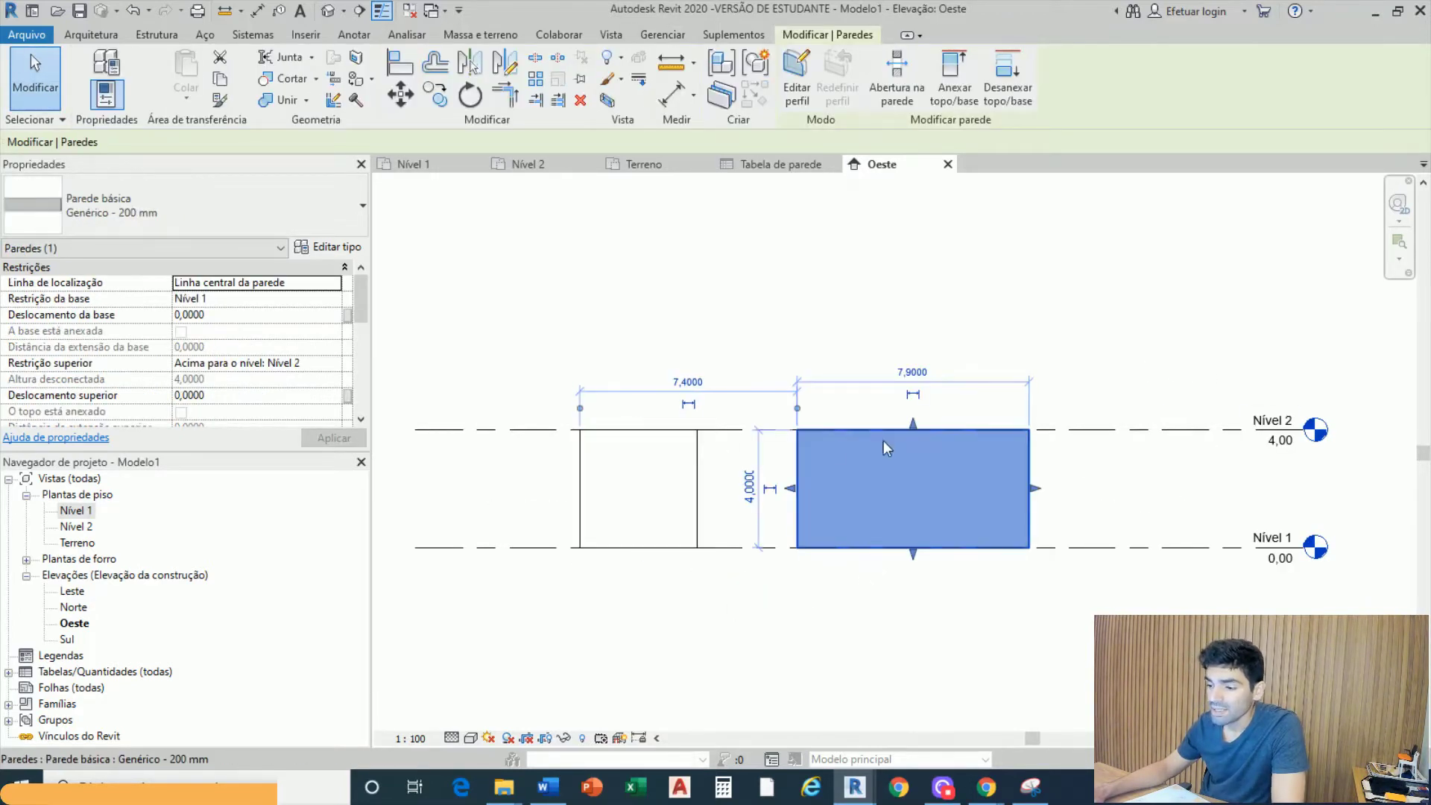
scroll(1022, 537, "up", 2)
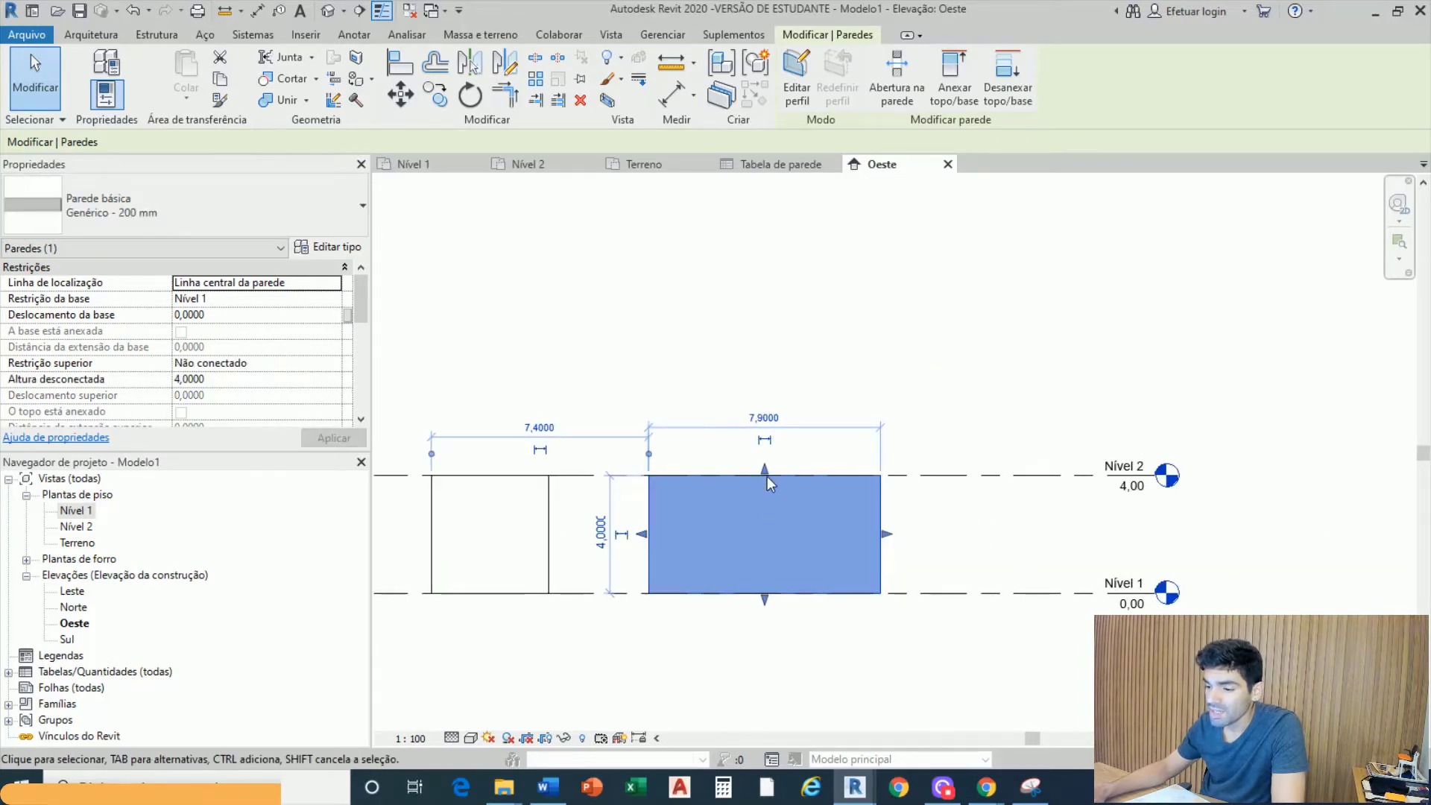
left_click(1125, 540)
scroll(1158, 515, "down", 6)
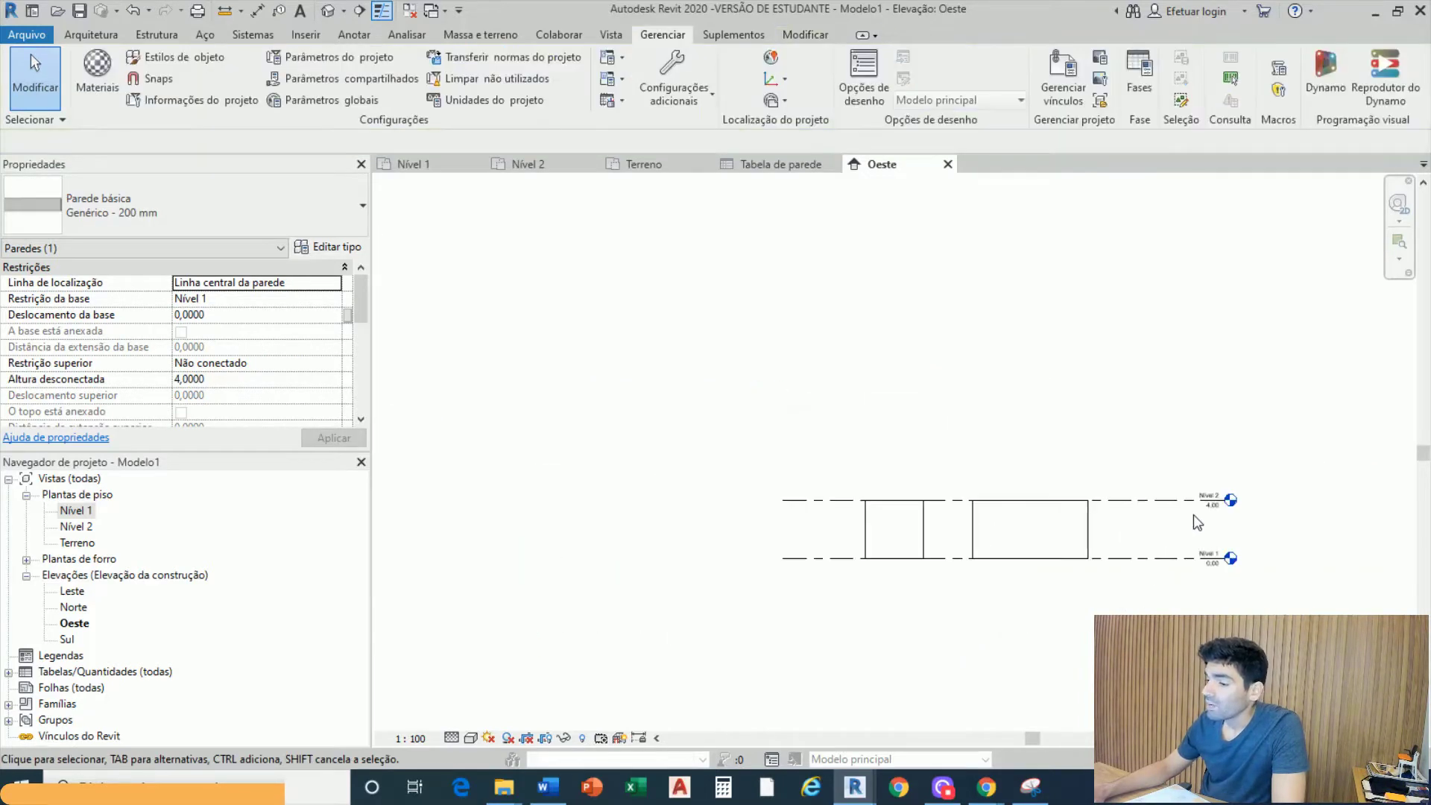
middle_click_drag(1210, 553, 1026, 546)
scroll(1011, 532, "up", 3)
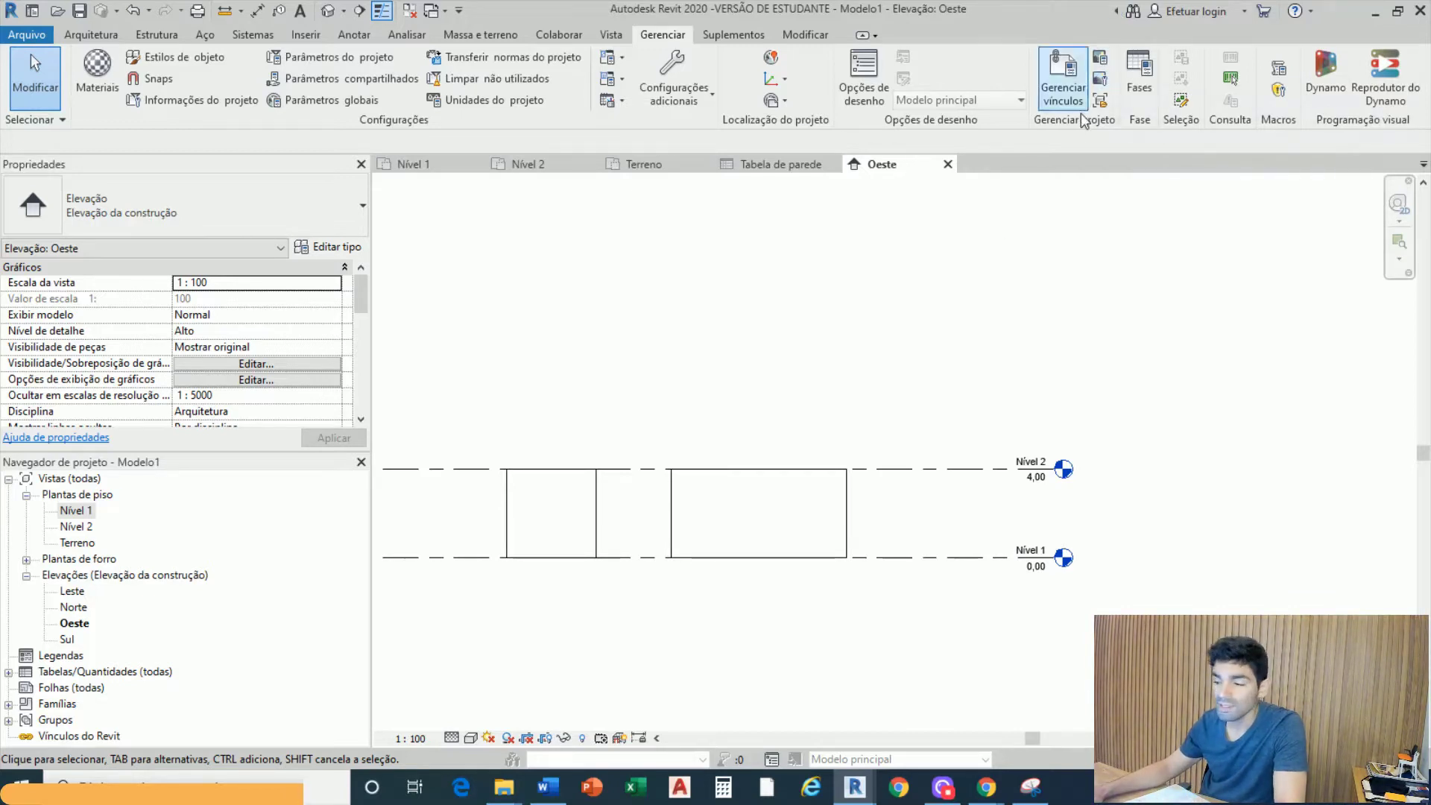
Set the elevation of Nível 2 to 3 m and view how both walls relate to the level
scroll(1041, 477, "up", 6)
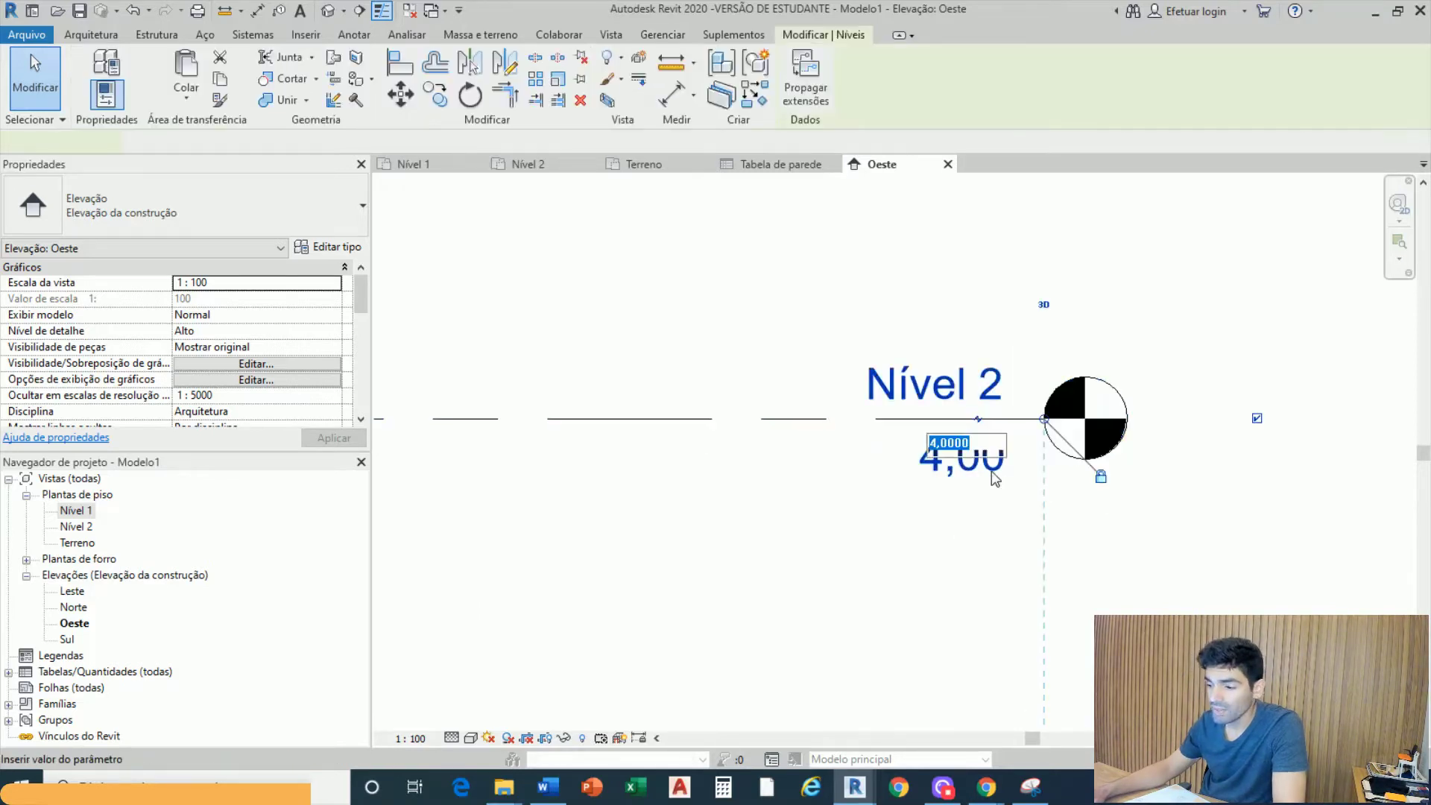
double_click(993, 477)
type("3")
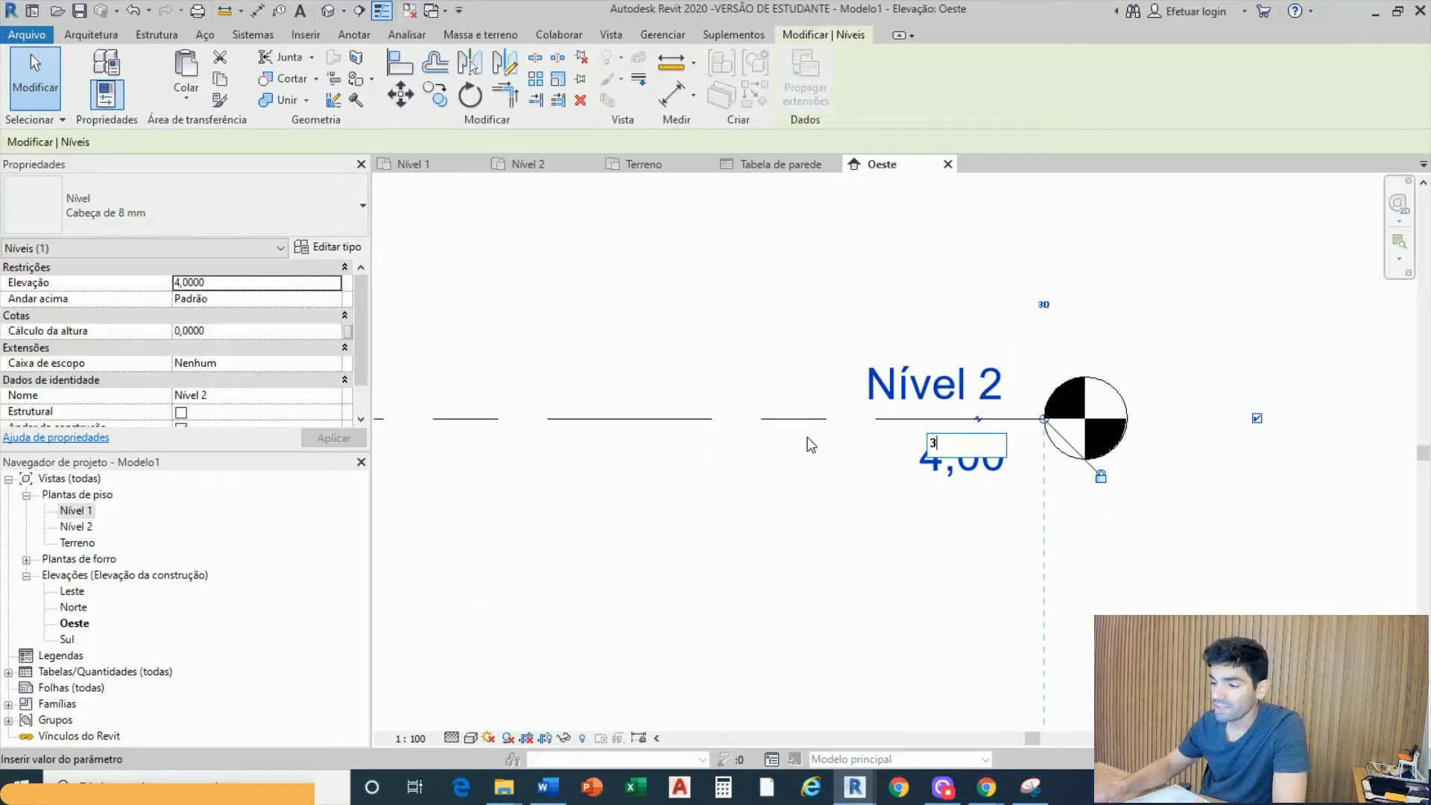
key("Return")
left_click(833, 300)
scroll(928, 280, "down", 7)
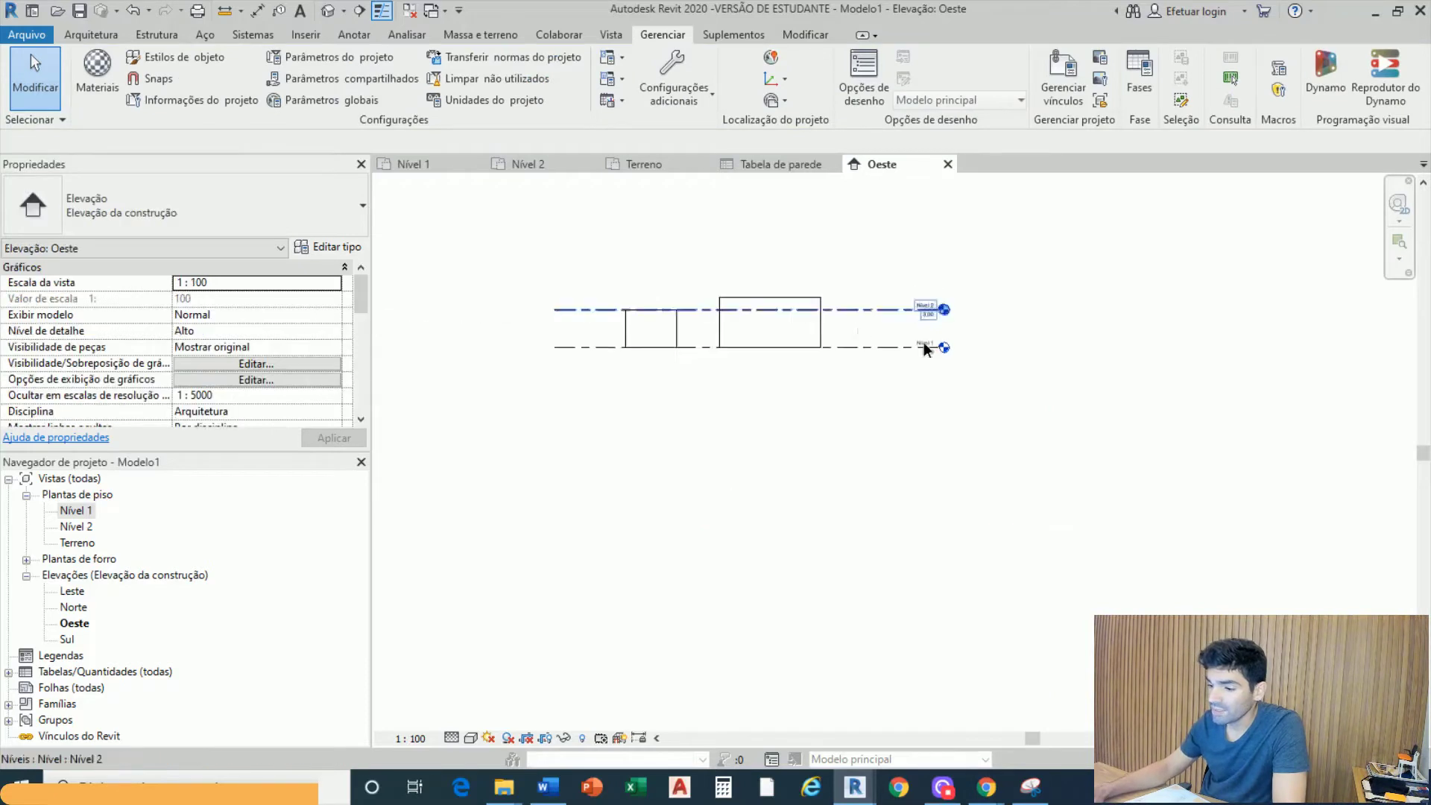
middle_click_drag(923, 342, 1242, 402)
scroll(1002, 358, "up", 4)
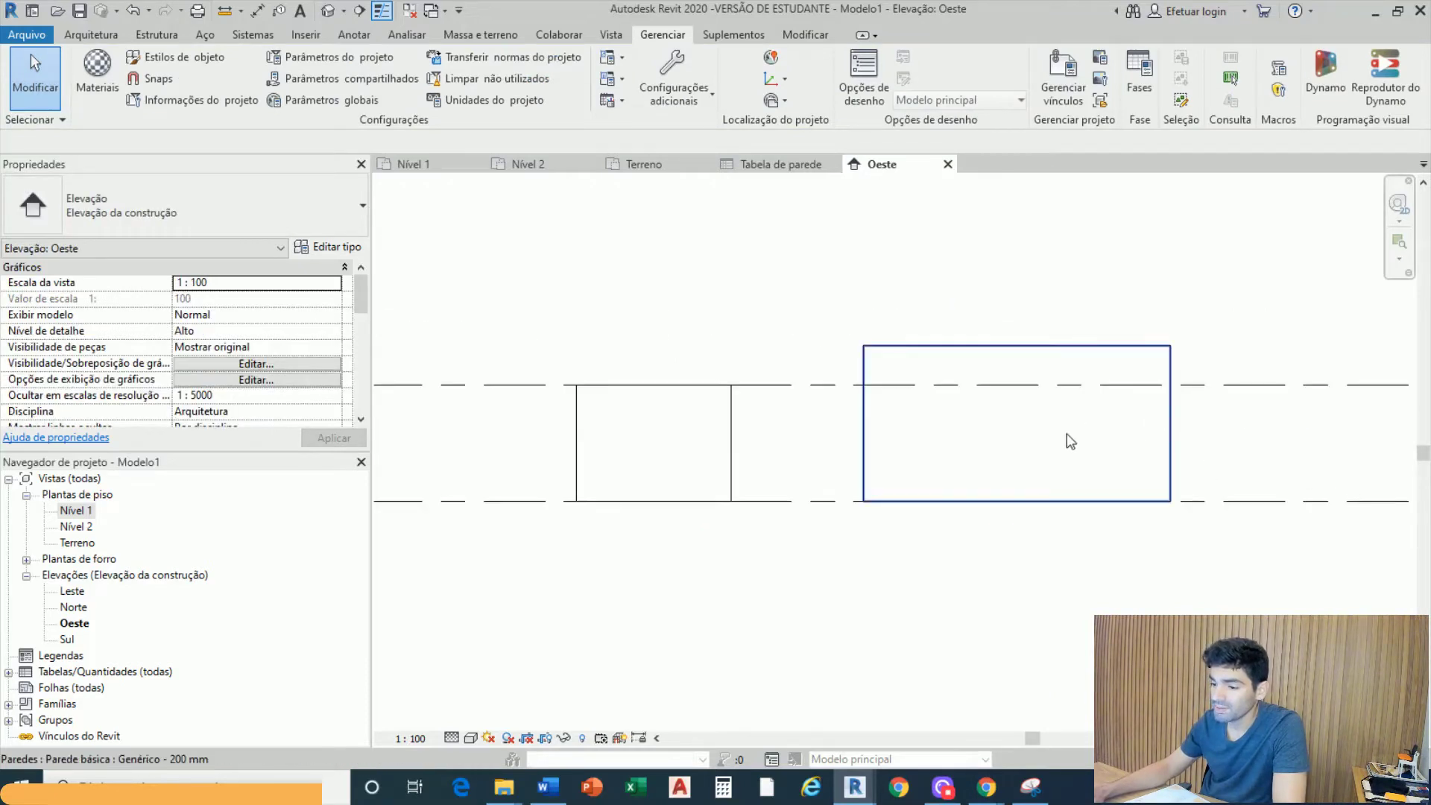
scroll(1069, 441, "down", 1)
Change the Oeste elevation's visual style to Realista
left_click(470, 738)
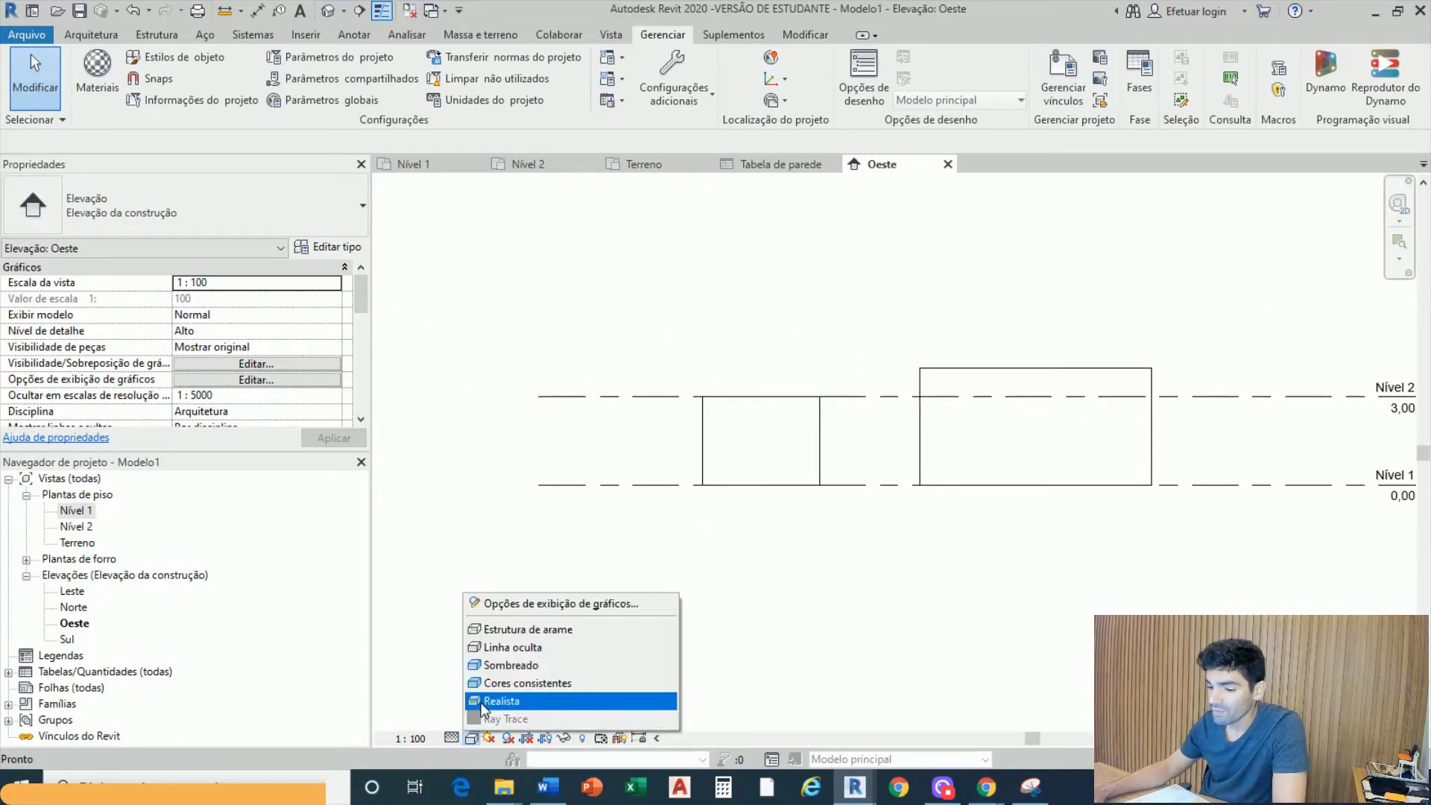
left_click(469, 741)
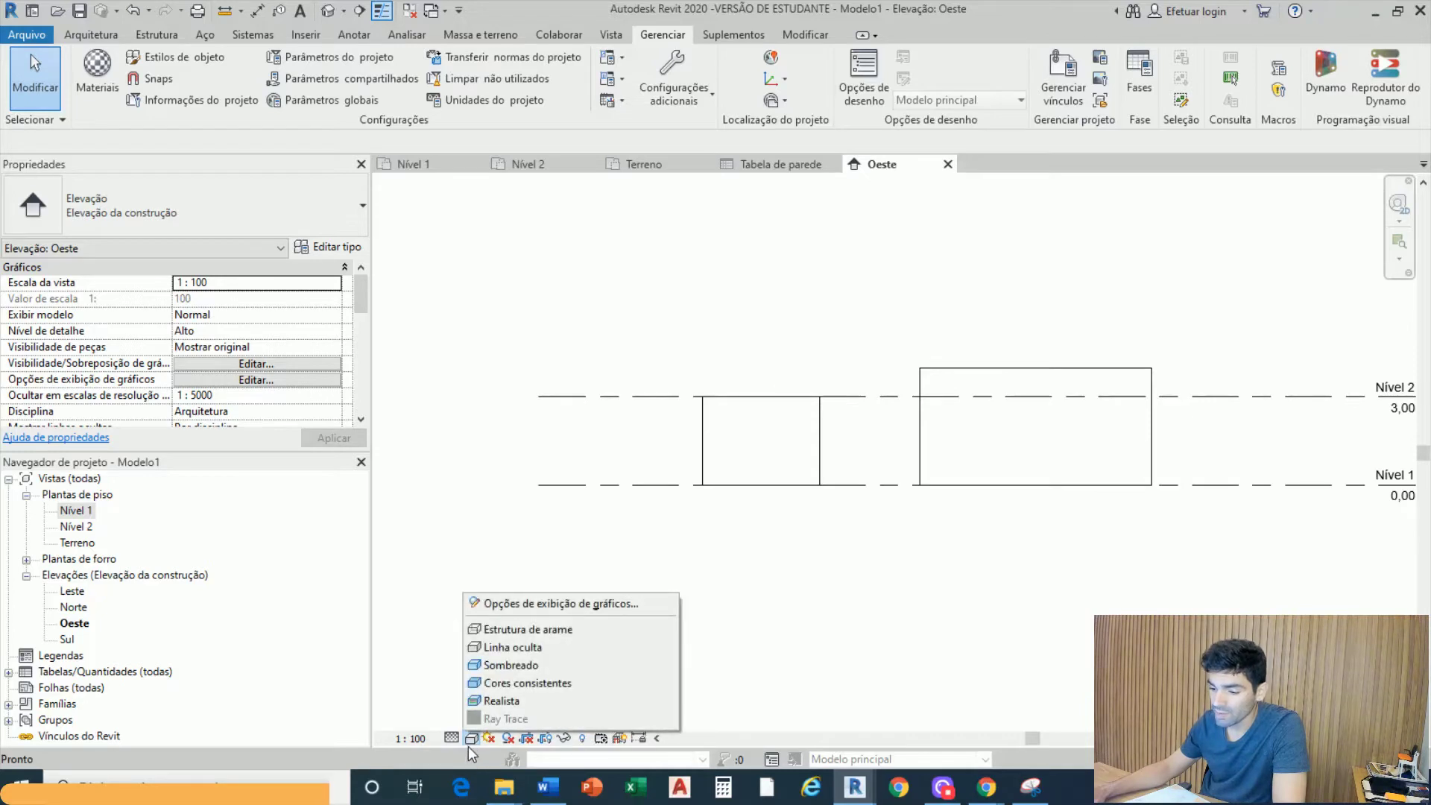
left_click(500, 701)
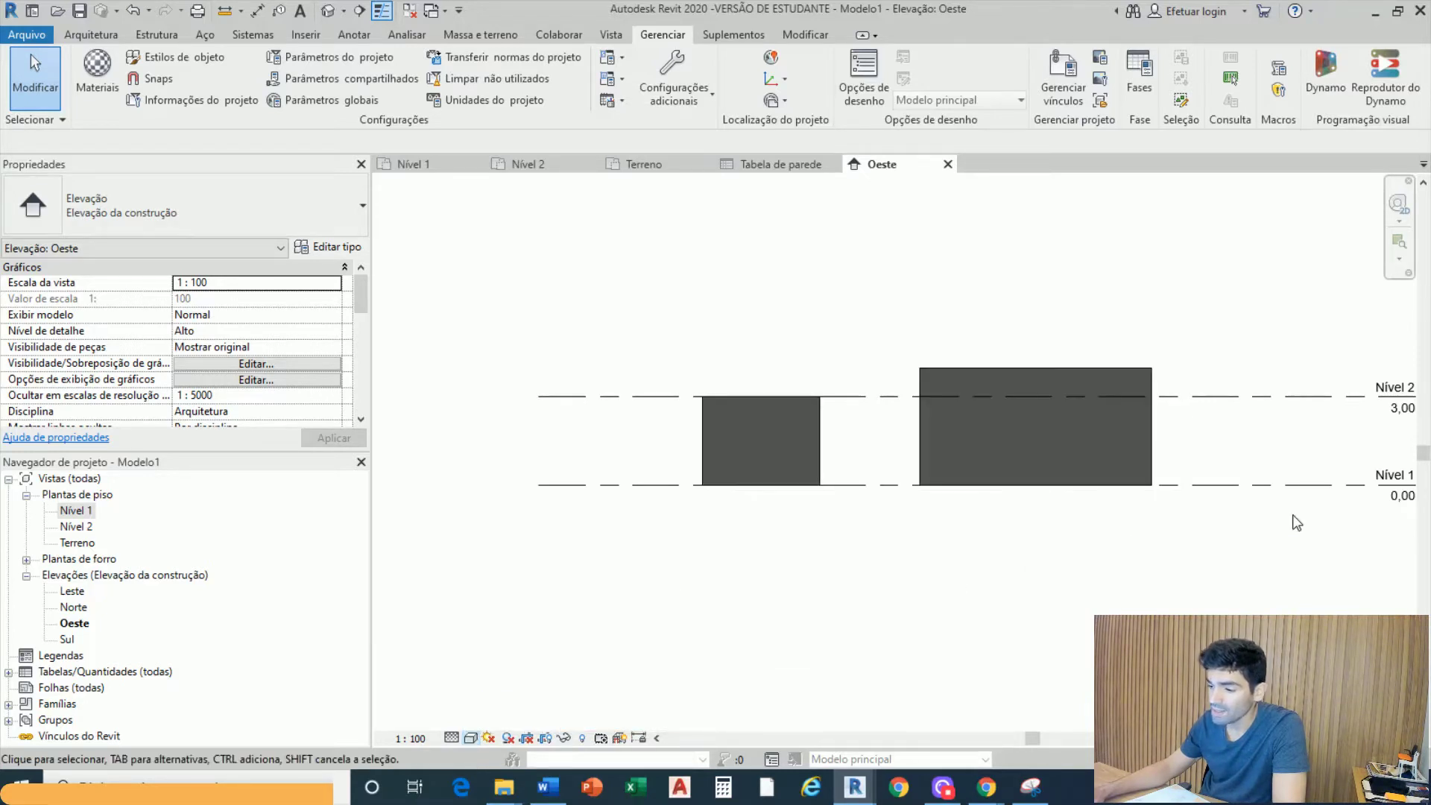
middle_click_drag(1305, 527, 1067, 554)
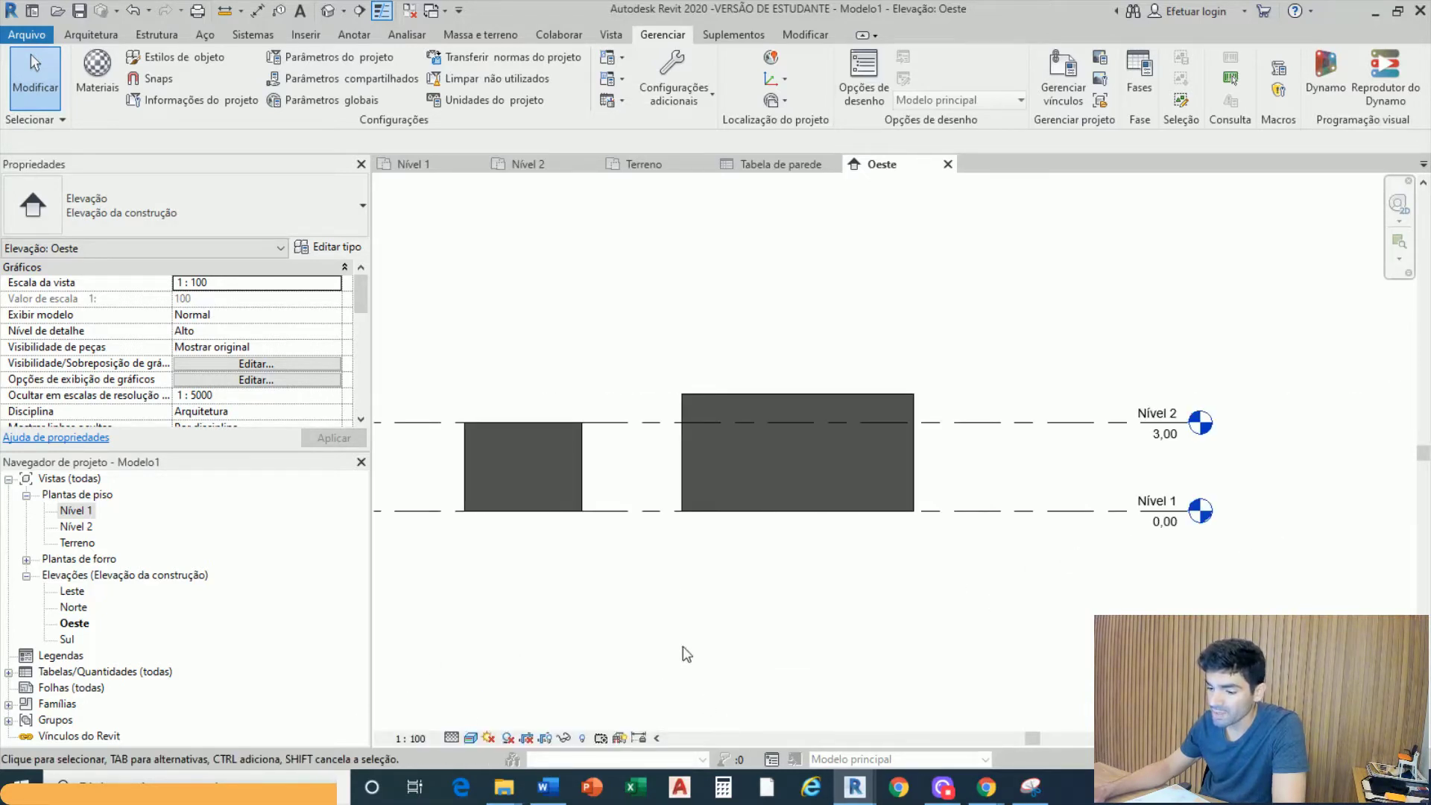
middle_click_drag(616, 571, 693, 625)
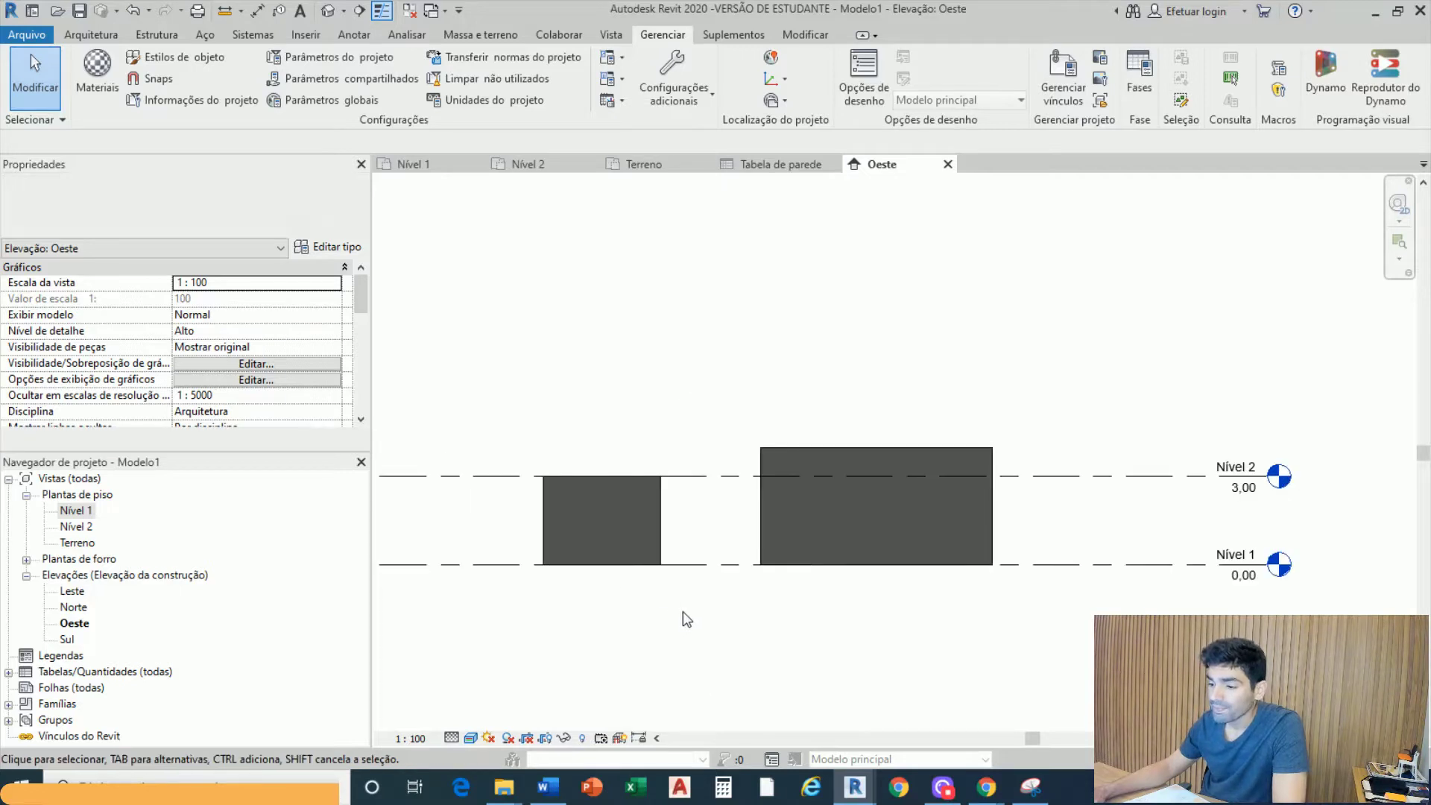
Compare the top constraints and heights of the shorter and longer walls after the level change
left_click(619, 535)
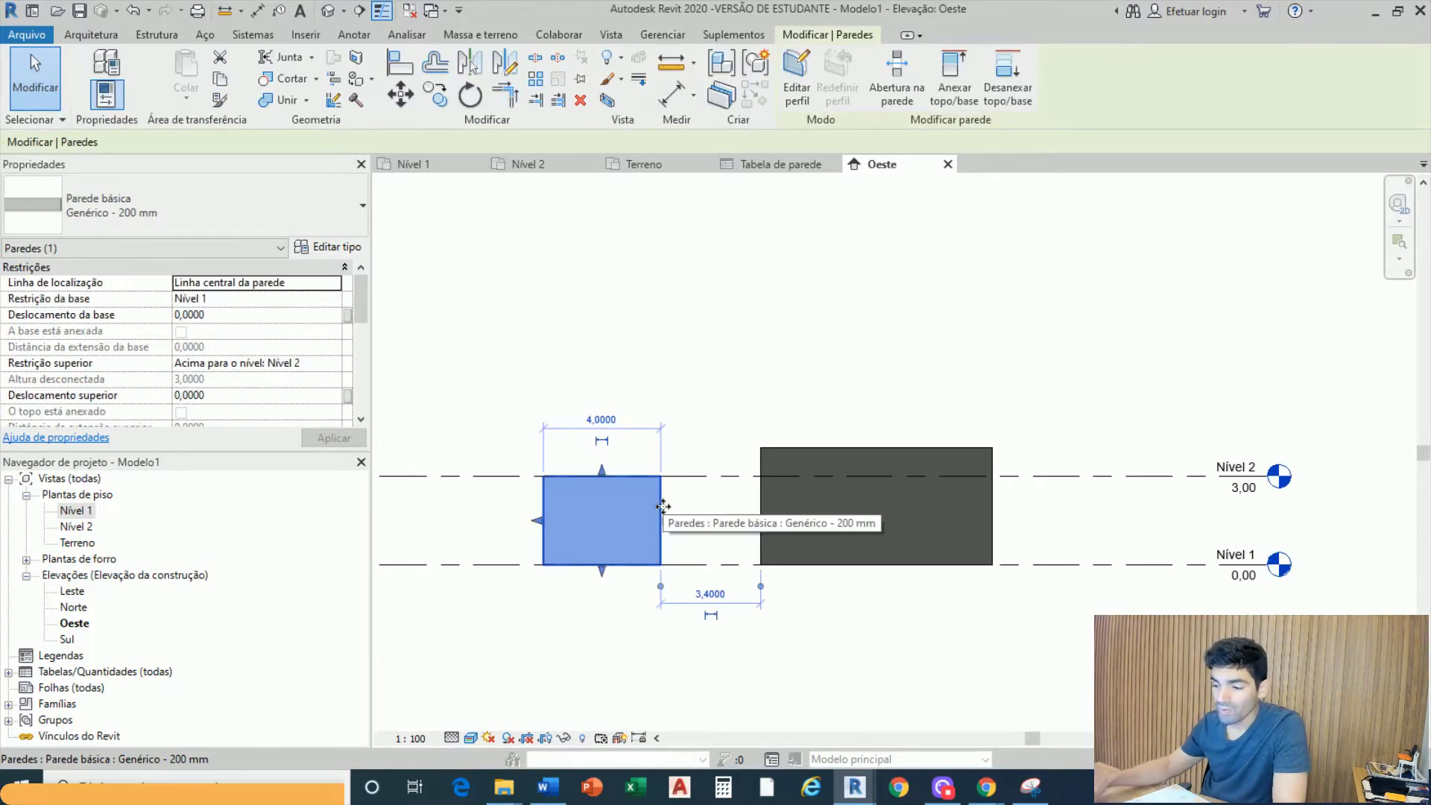
key("Escape")
left_click(841, 538)
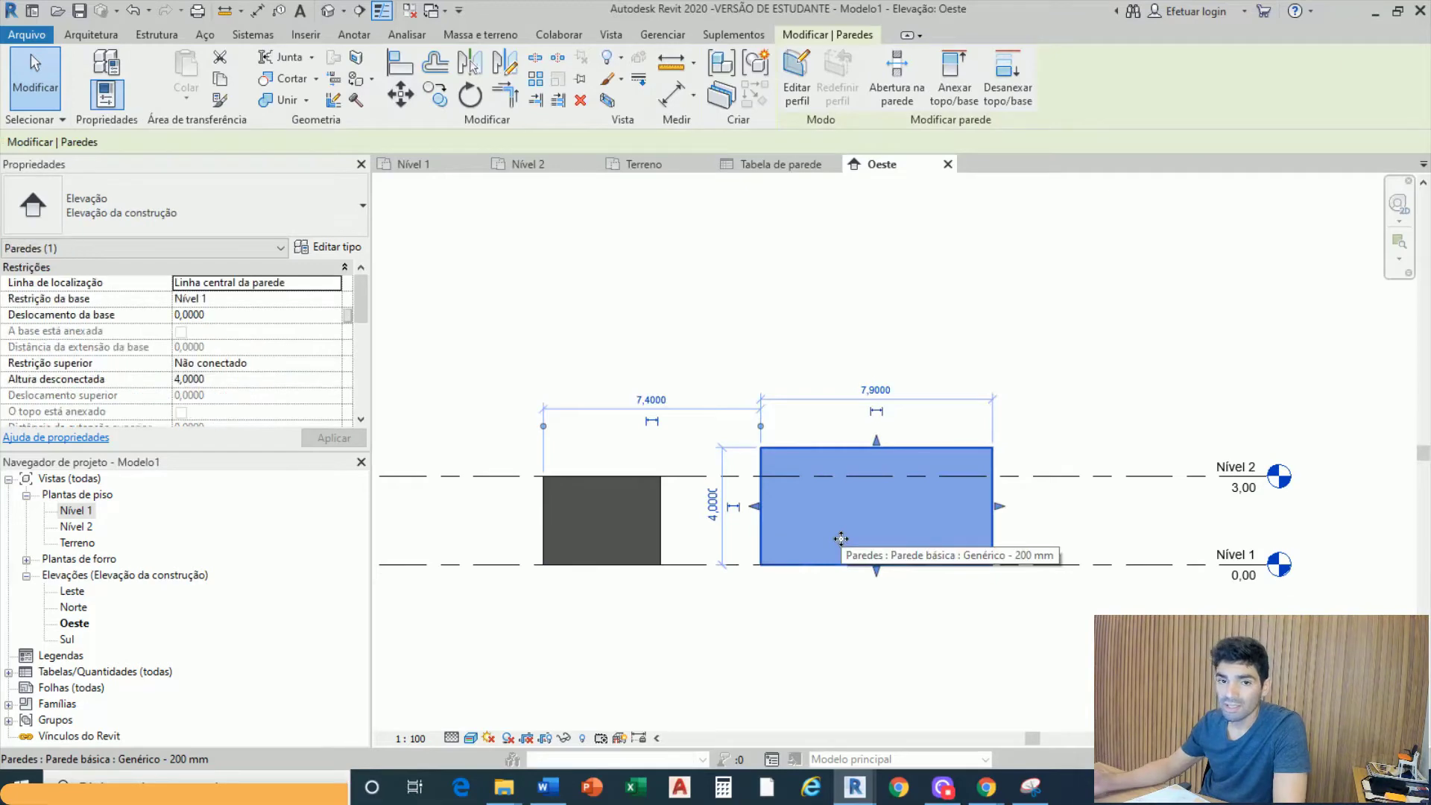
key("Escape")
middle_click_drag(841, 538, 820, 584)
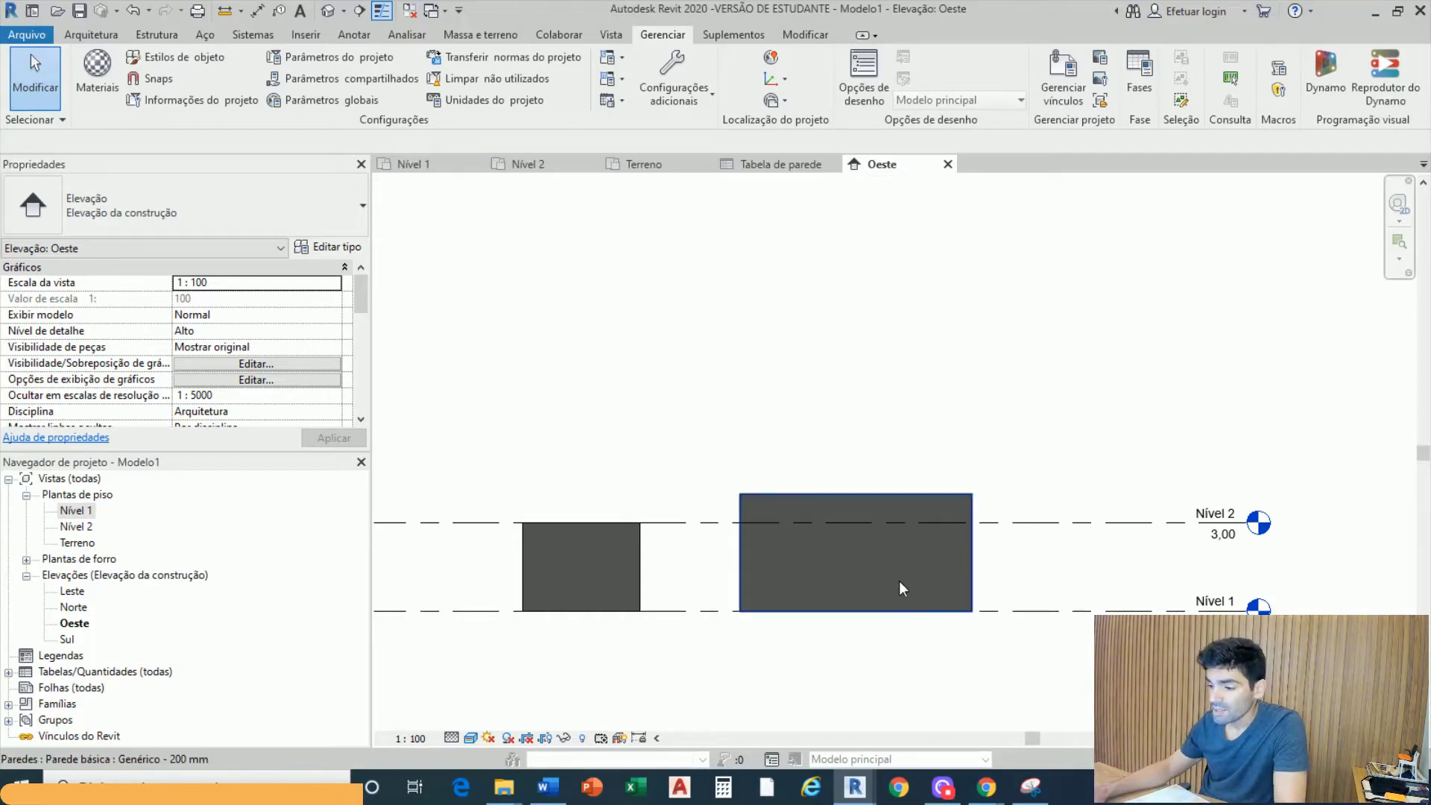
Change the longer wall's base constraint to Nível 2
scroll(873, 600, "up", 2)
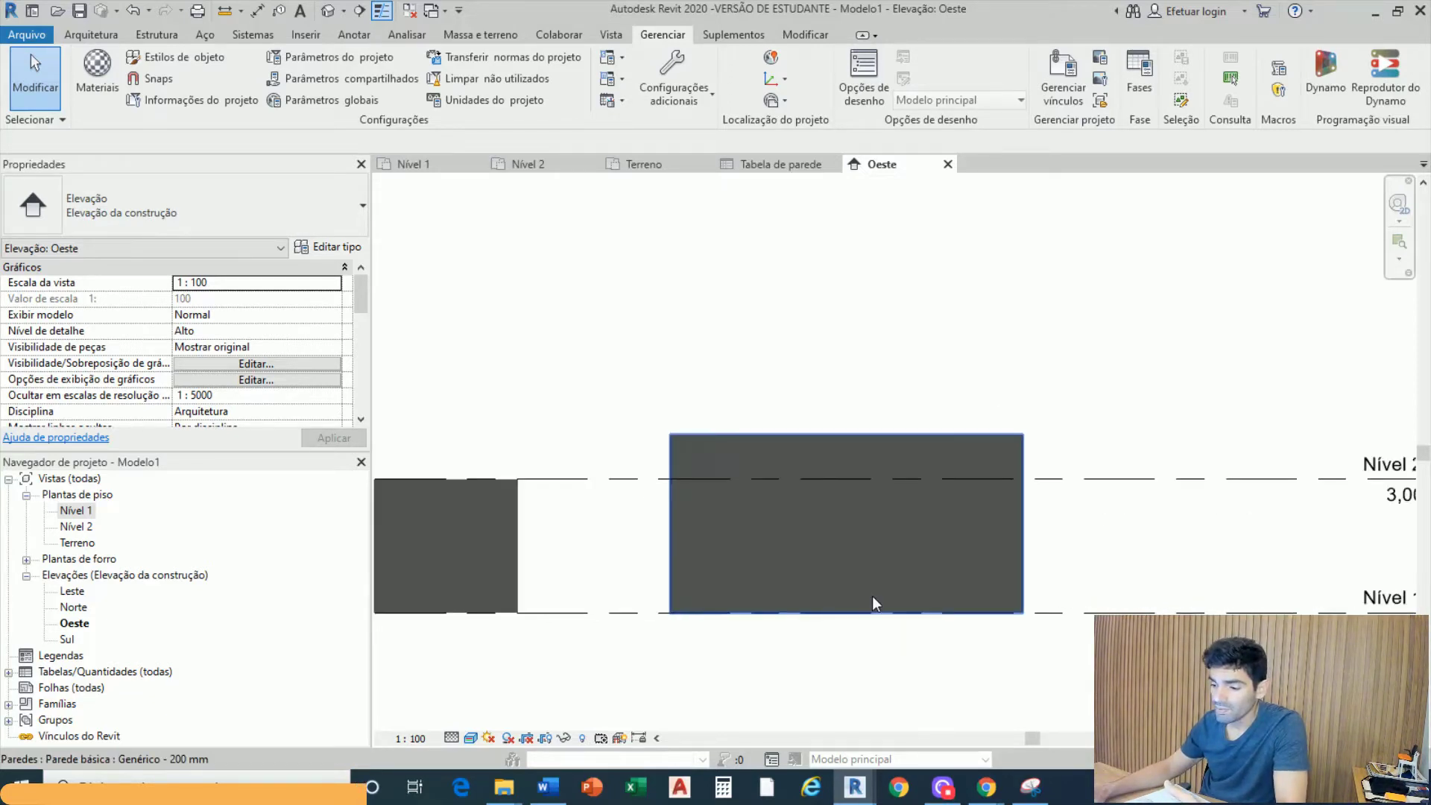
left_click(869, 567)
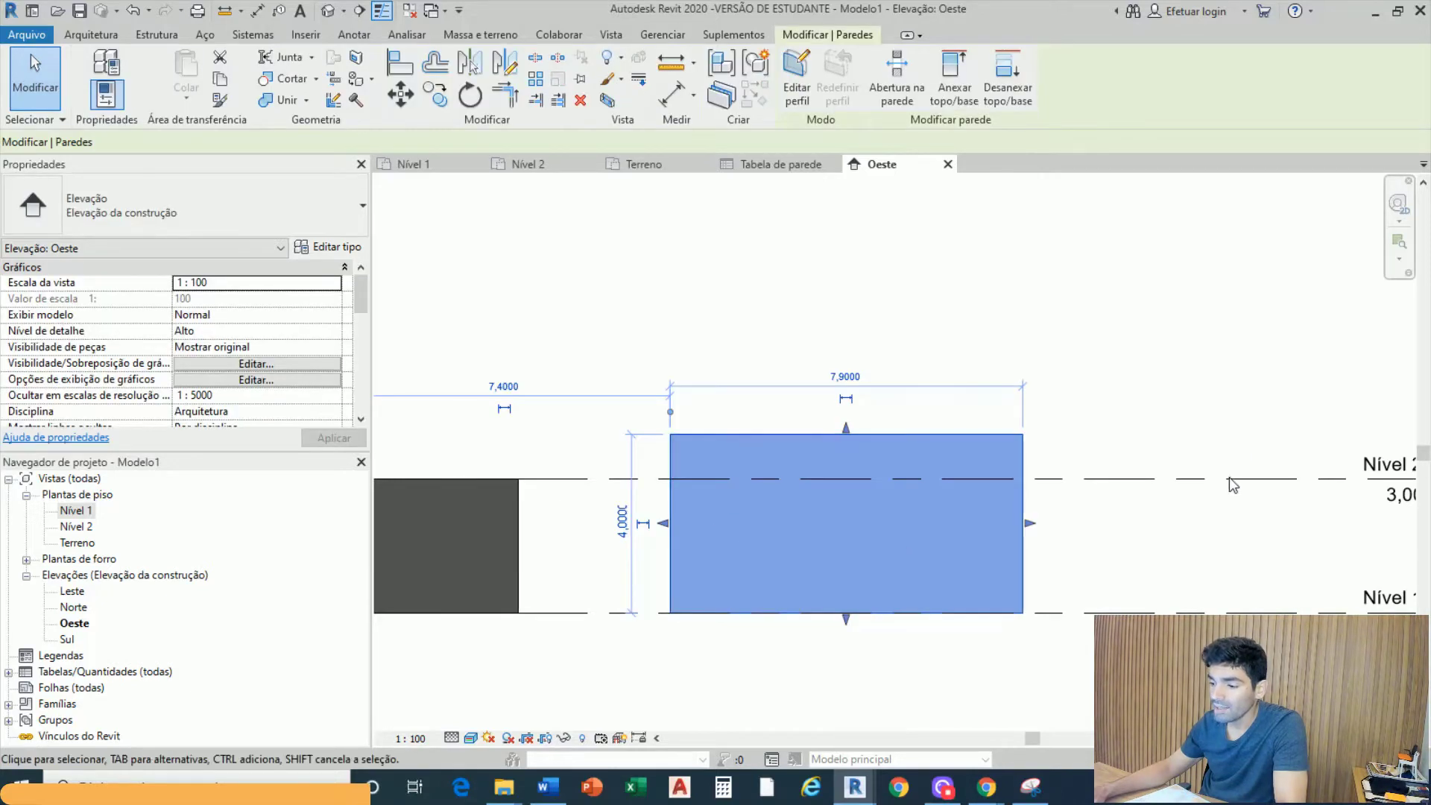
middle_click_drag(1021, 559, 807, 518)
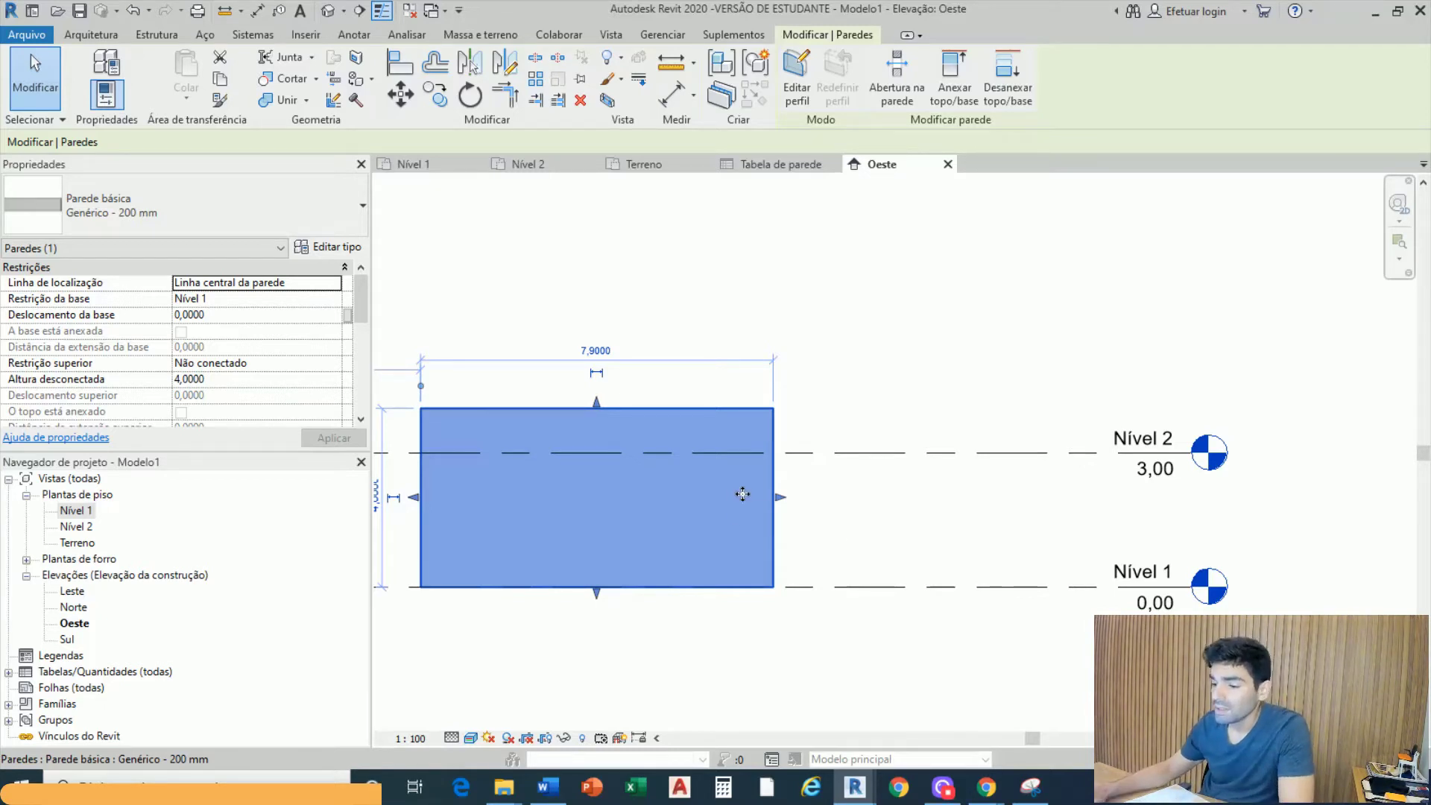
middle_click_drag(974, 578, 1092, 600)
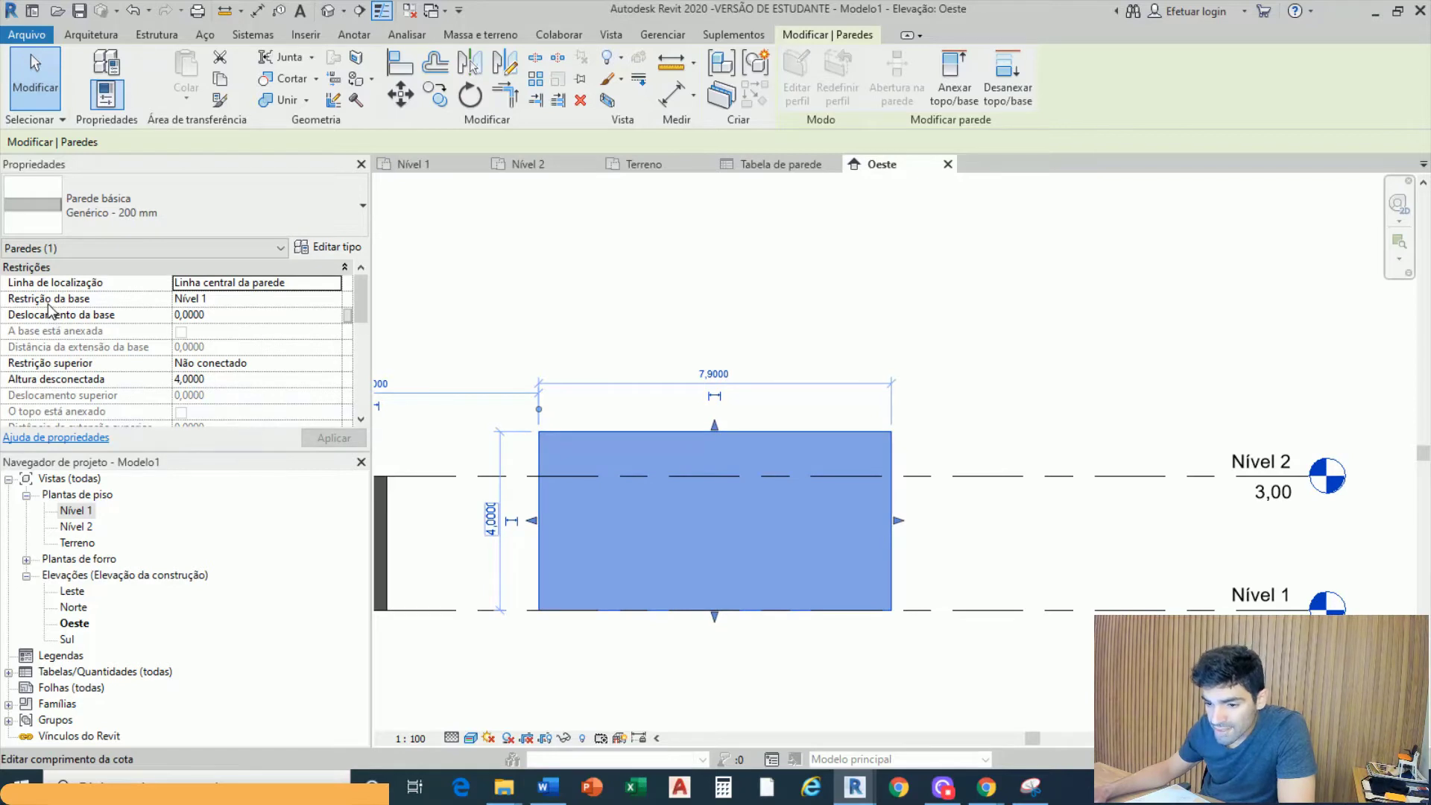
left_click(335, 300)
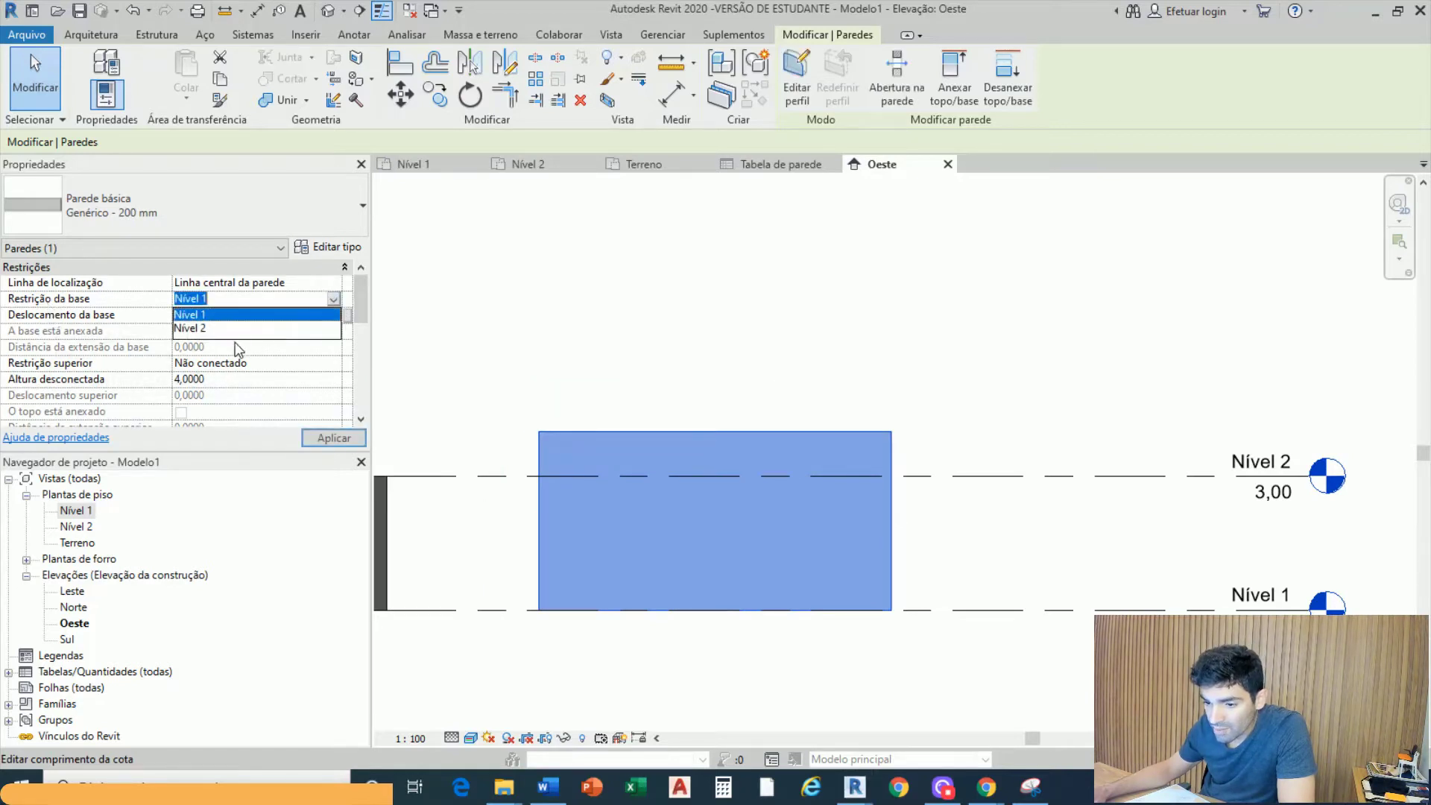
left_click(298, 330)
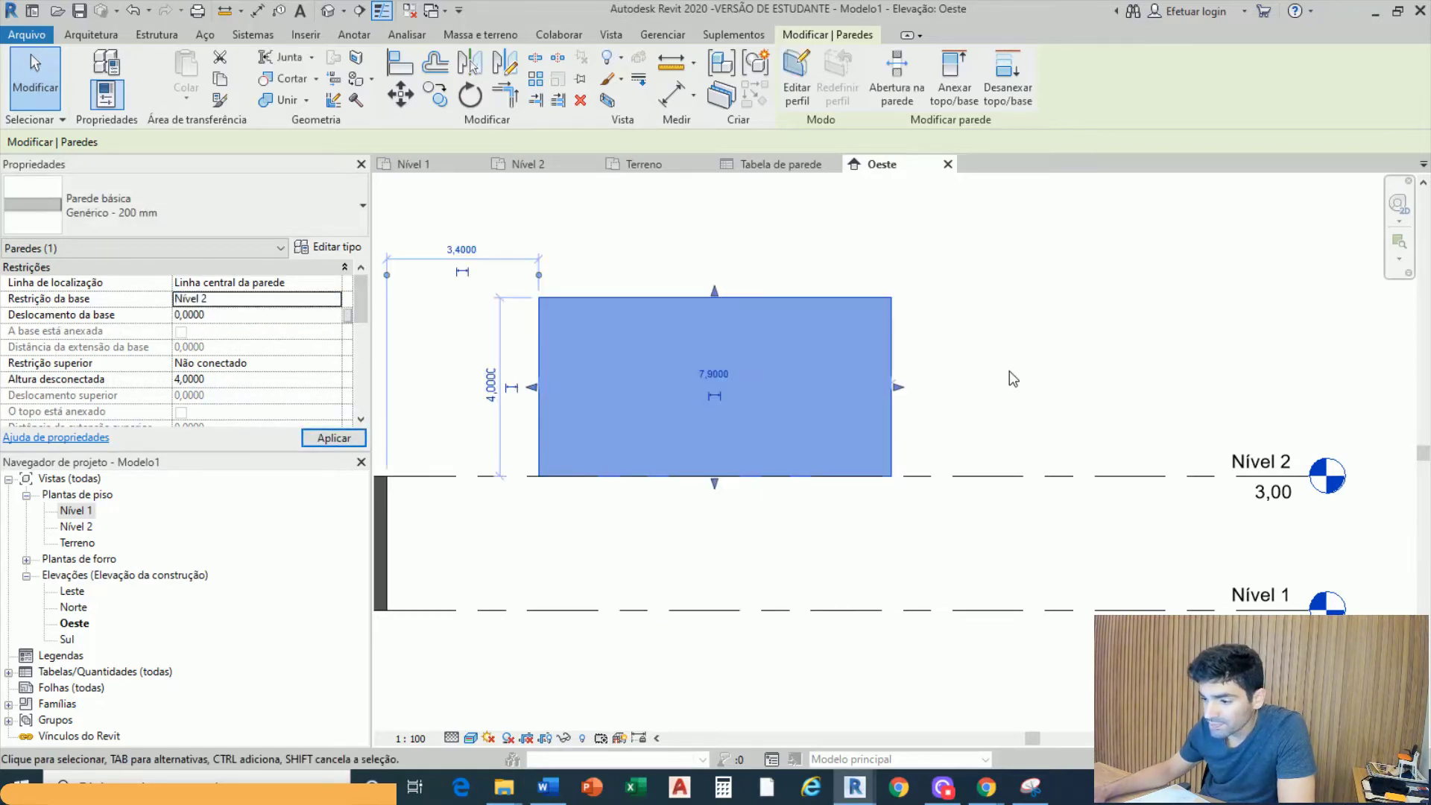
left_click(1010, 350)
scroll(1024, 327, "down", 3)
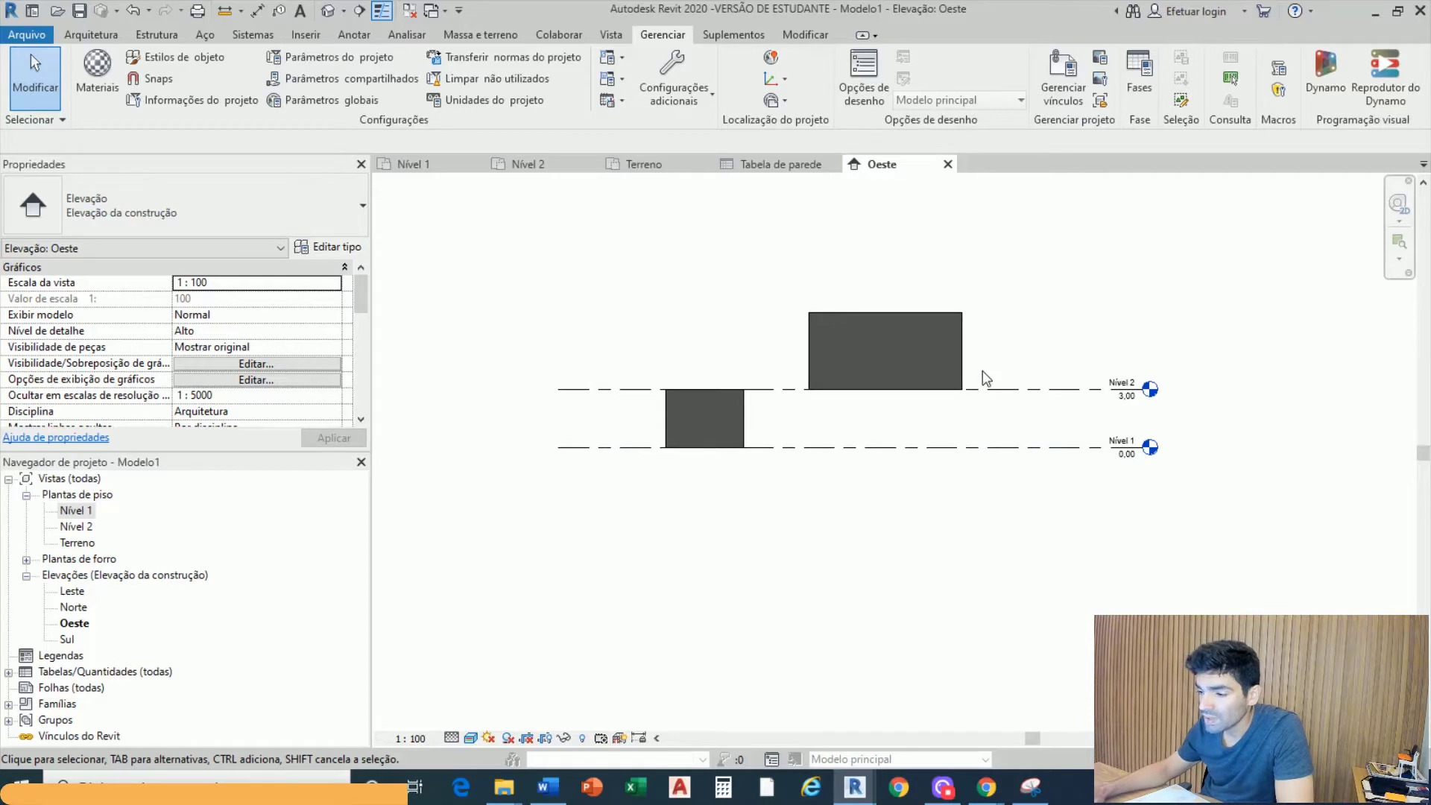
middle_click_drag(992, 362, 997, 574)
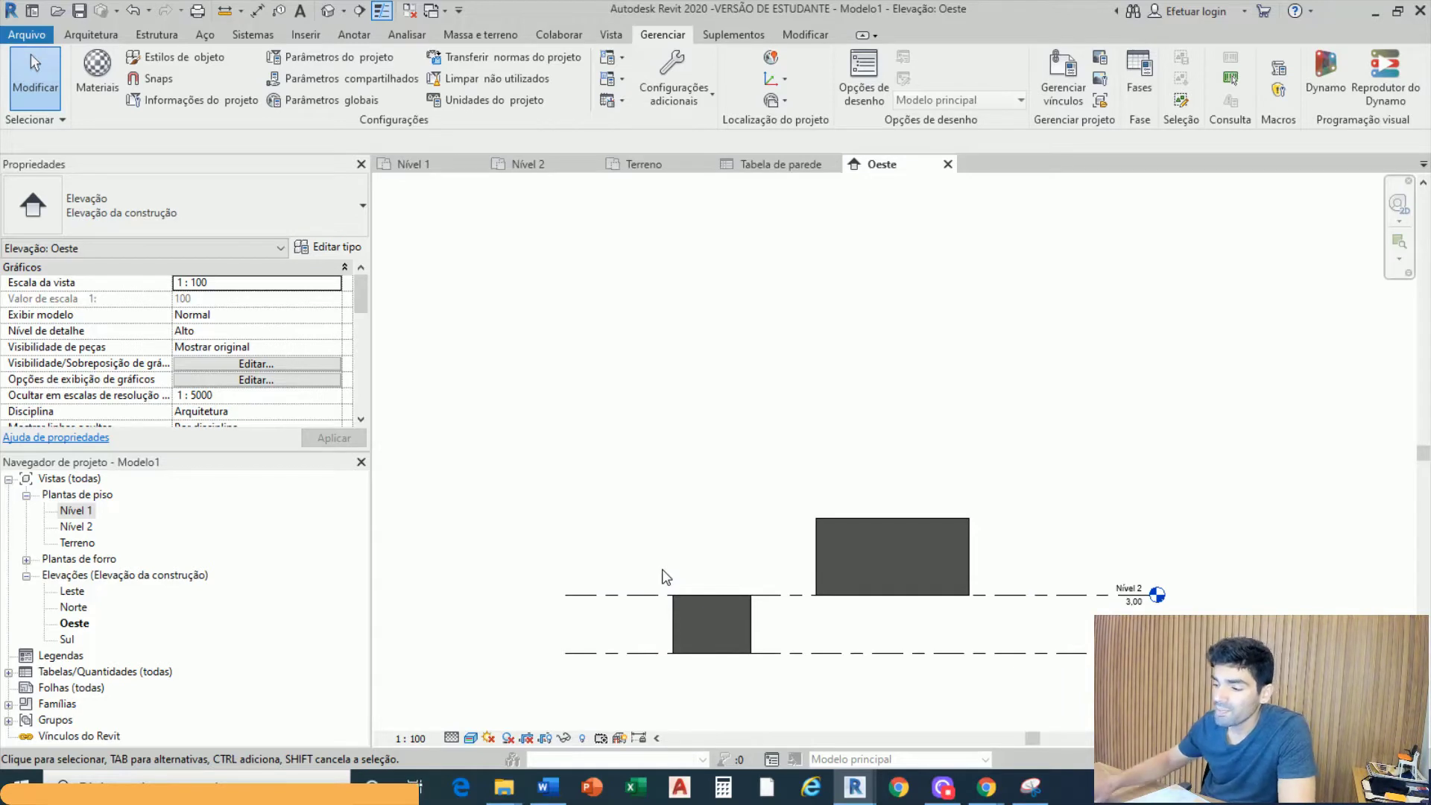
scroll(1233, 549, "up", 3)
scroll(1211, 542, "down", 2)
middle_click_drag(1209, 542, 1005, 450)
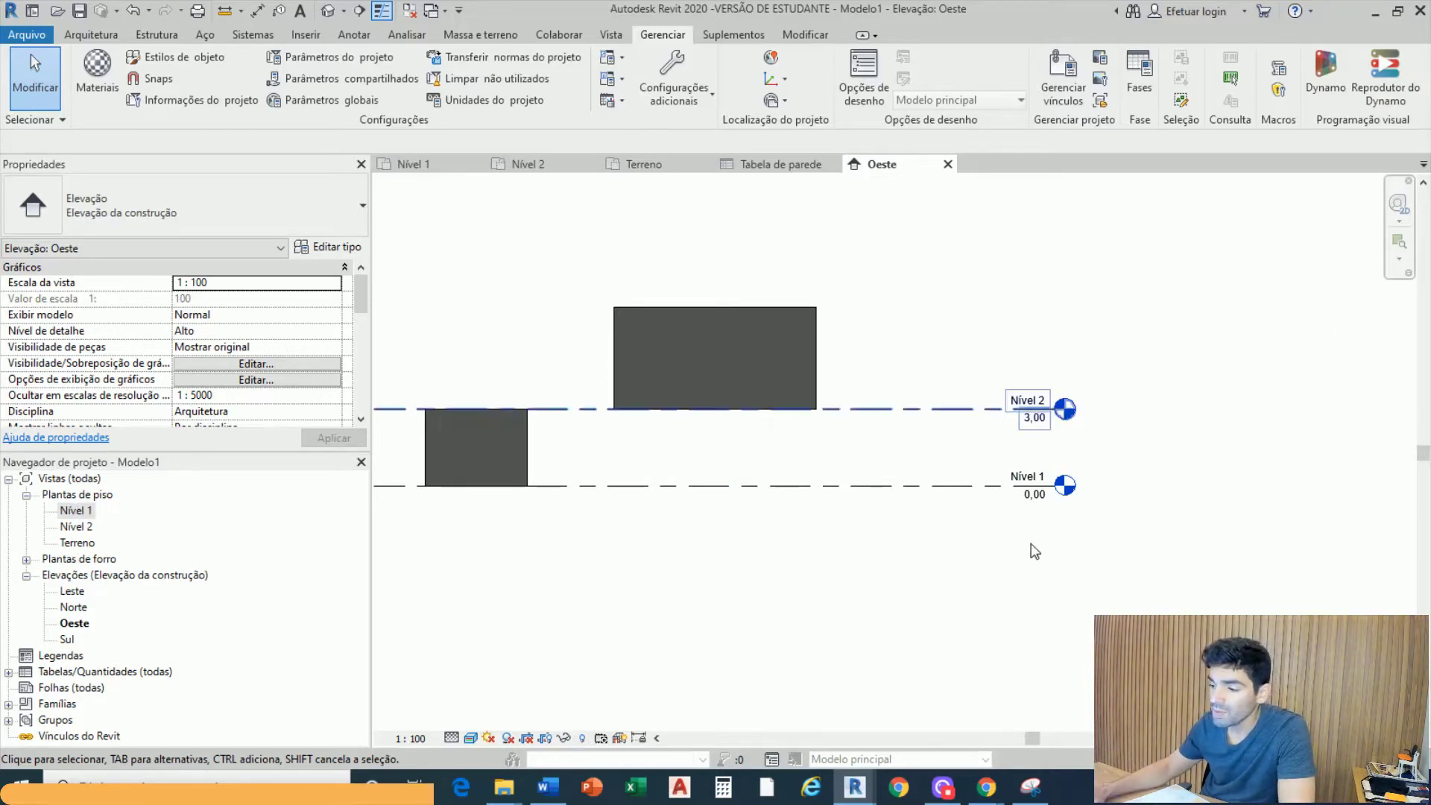
Set the shorter wall's top constraint to Não conectado with an unconnected height of 1 m
middle_click_drag(1084, 382, 1026, 473)
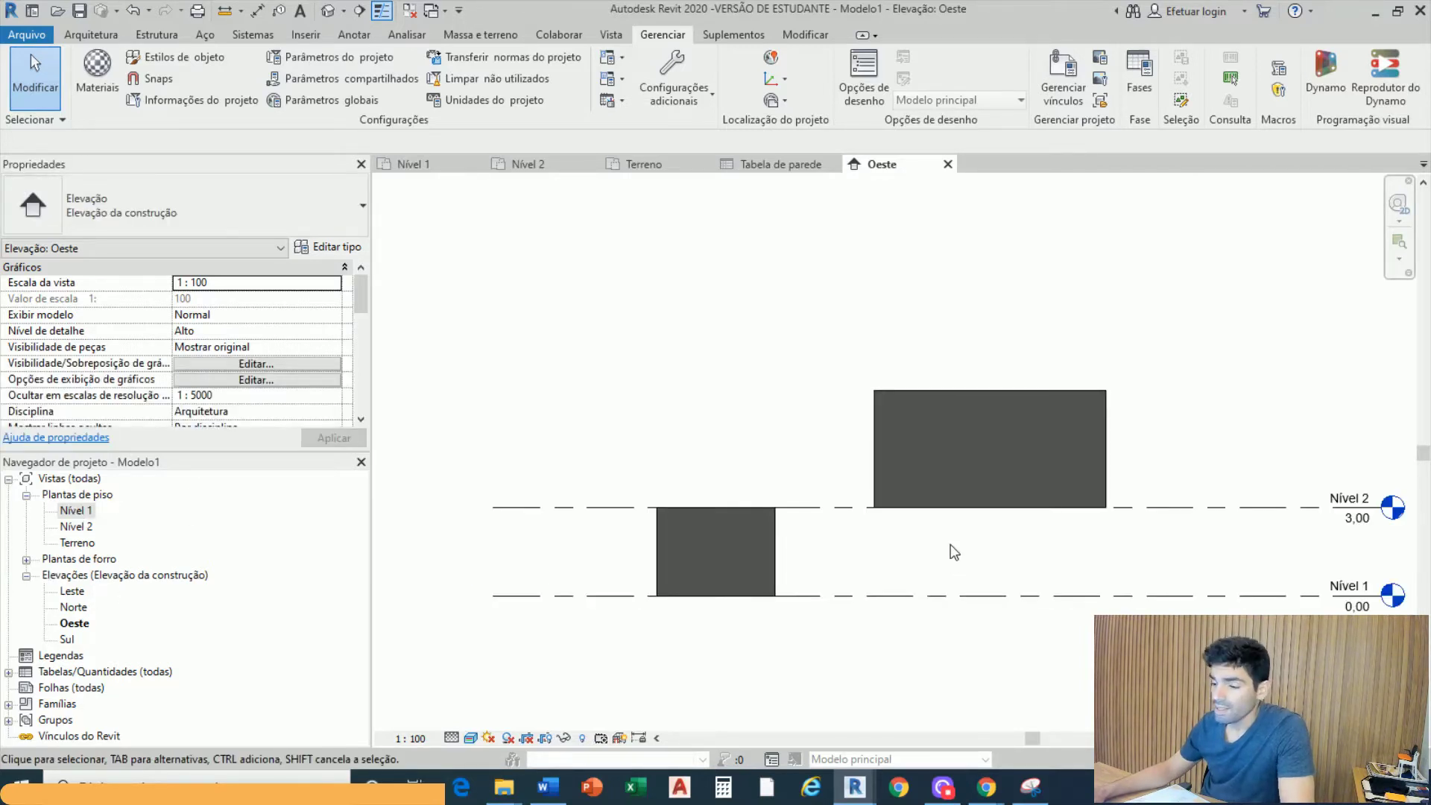
middle_click_drag(954, 552, 872, 556)
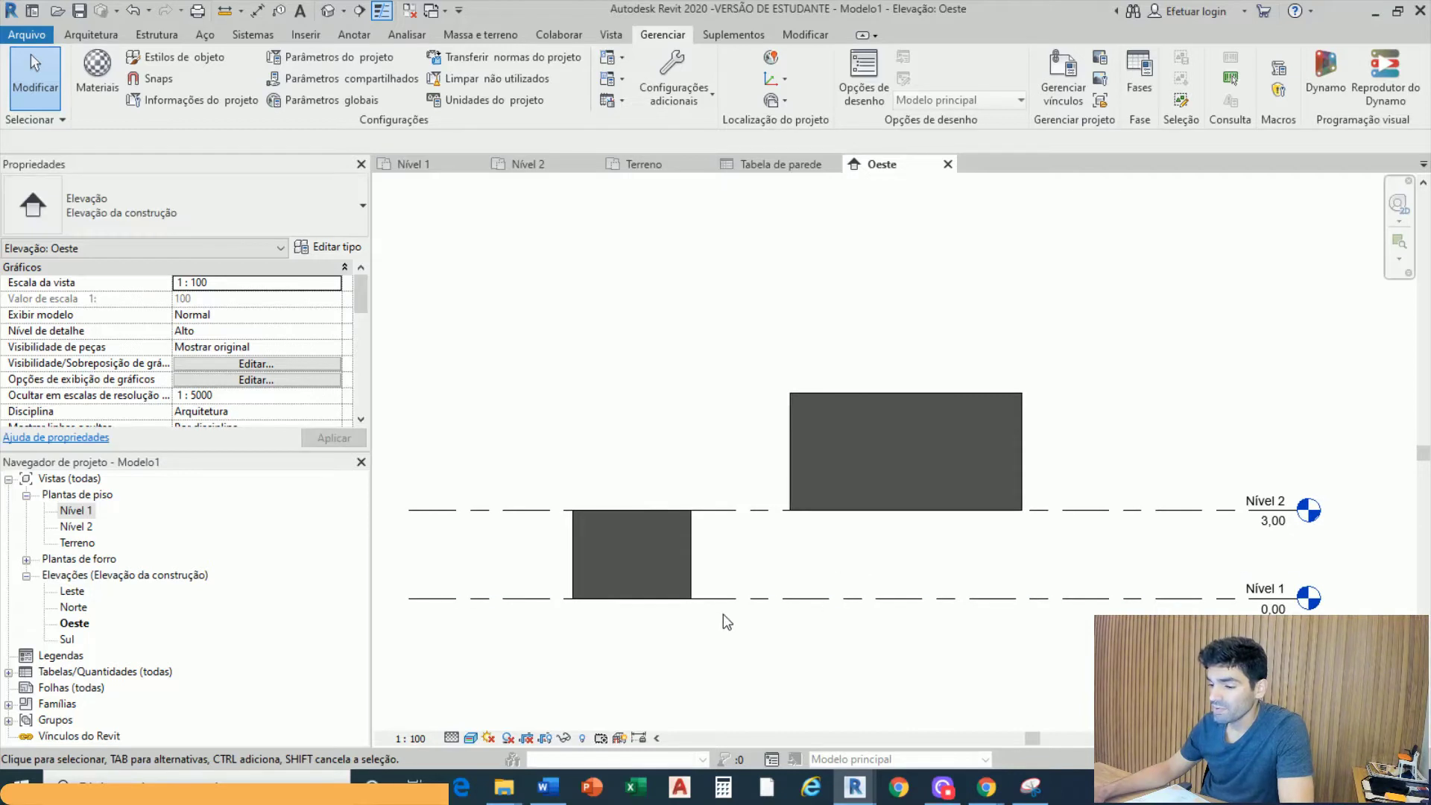
scroll(722, 615, "up", 1)
scroll(651, 624, "down", 3)
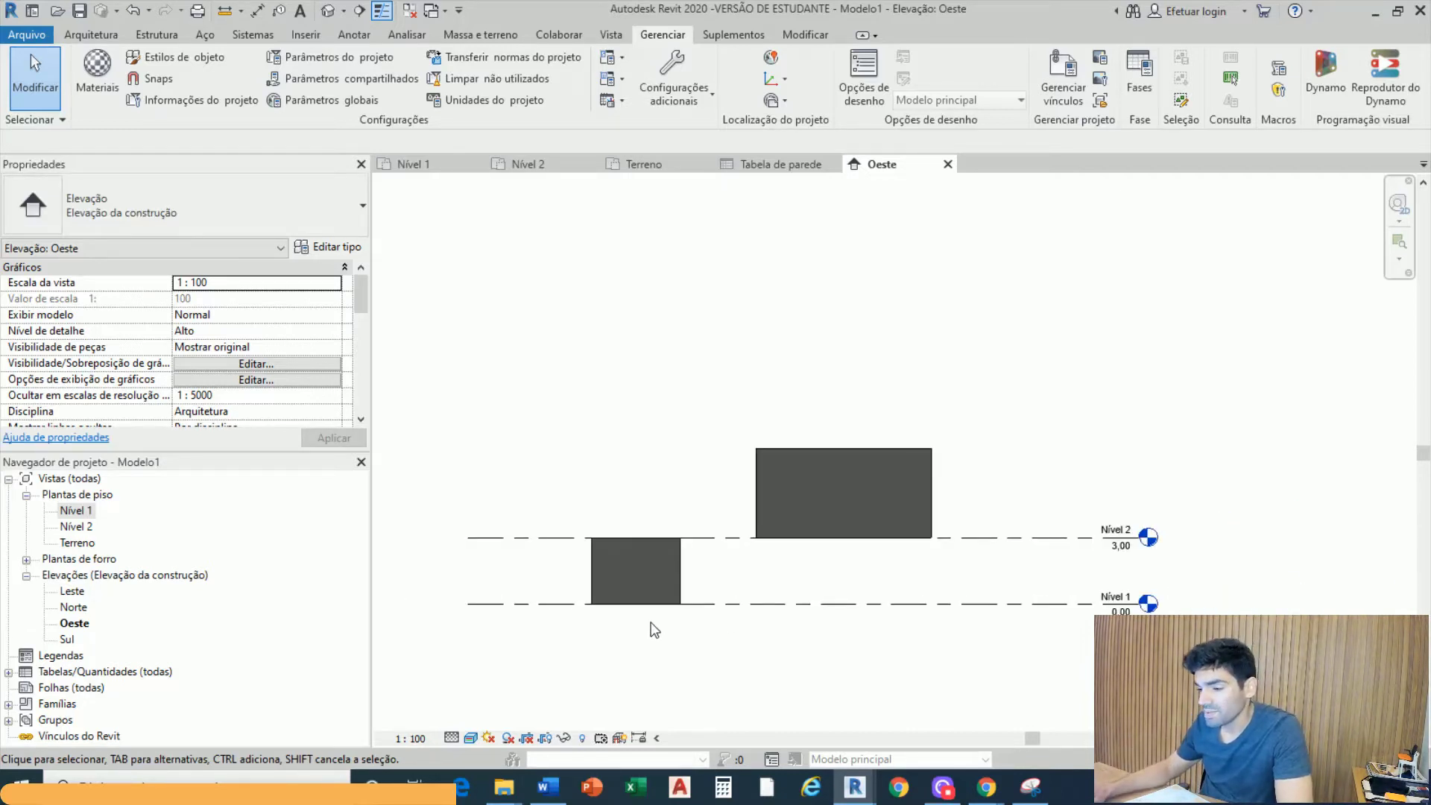
scroll(637, 565, "up", 2)
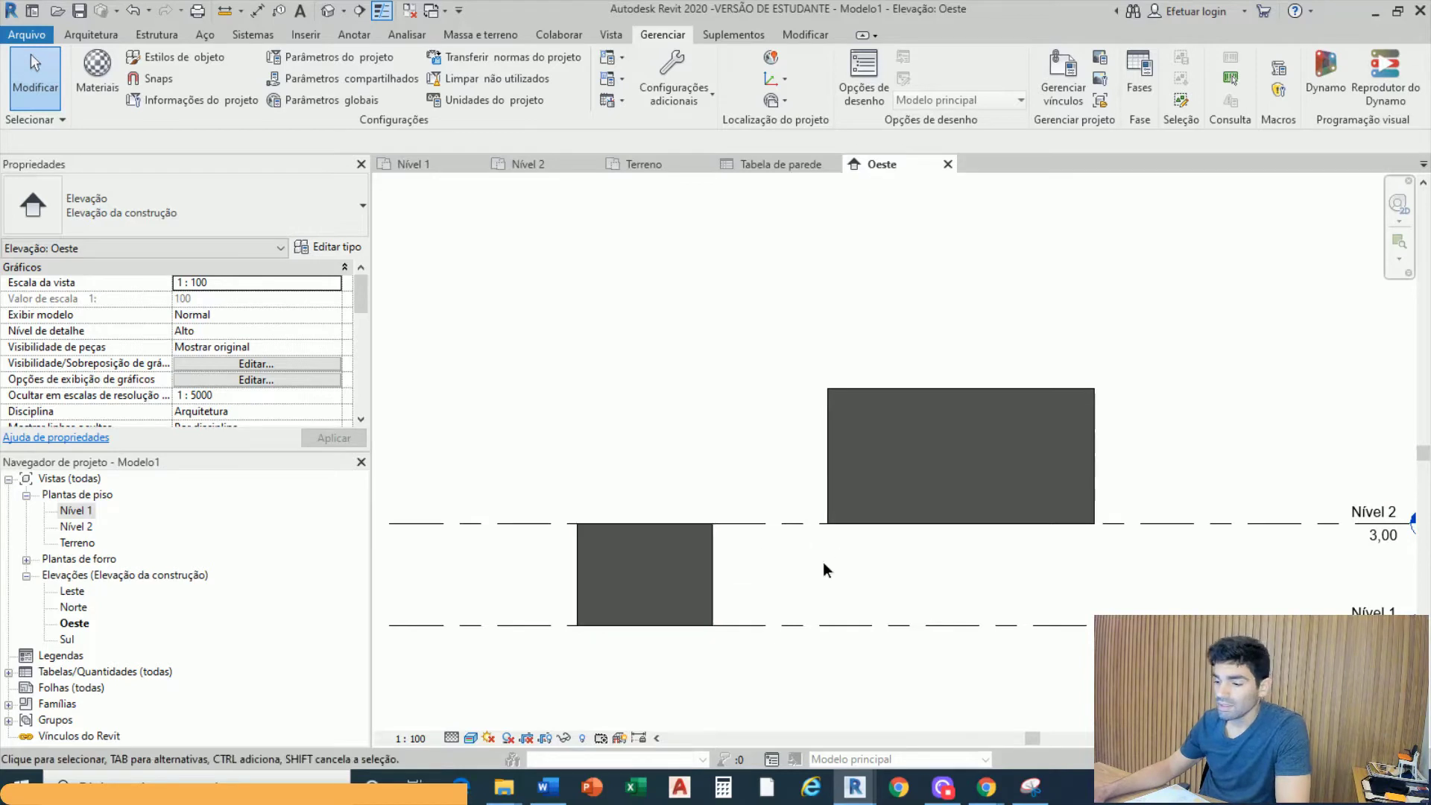
middle_click_drag(681, 563, 633, 566)
left_click(632, 568)
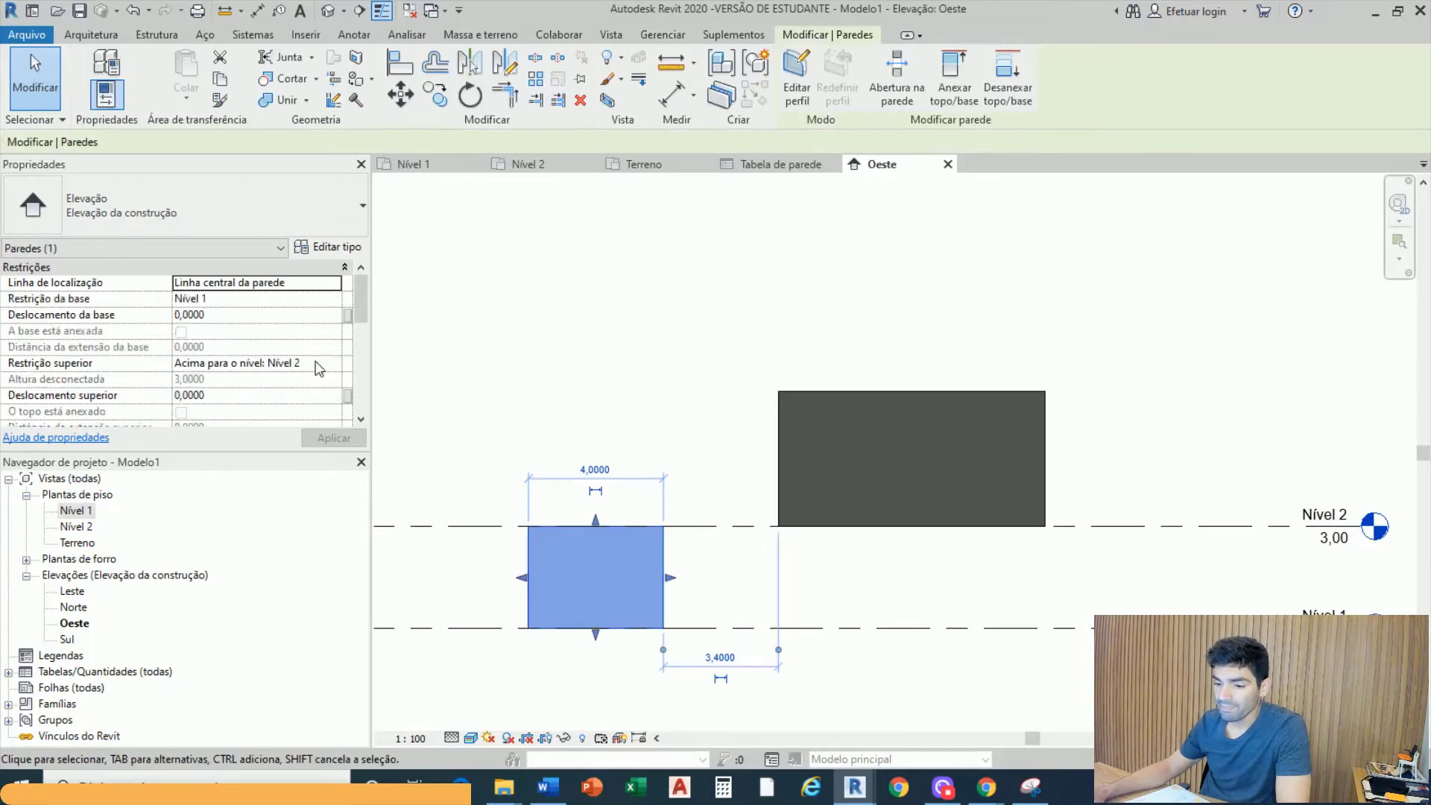
left_click(298, 363)
left_click(333, 363)
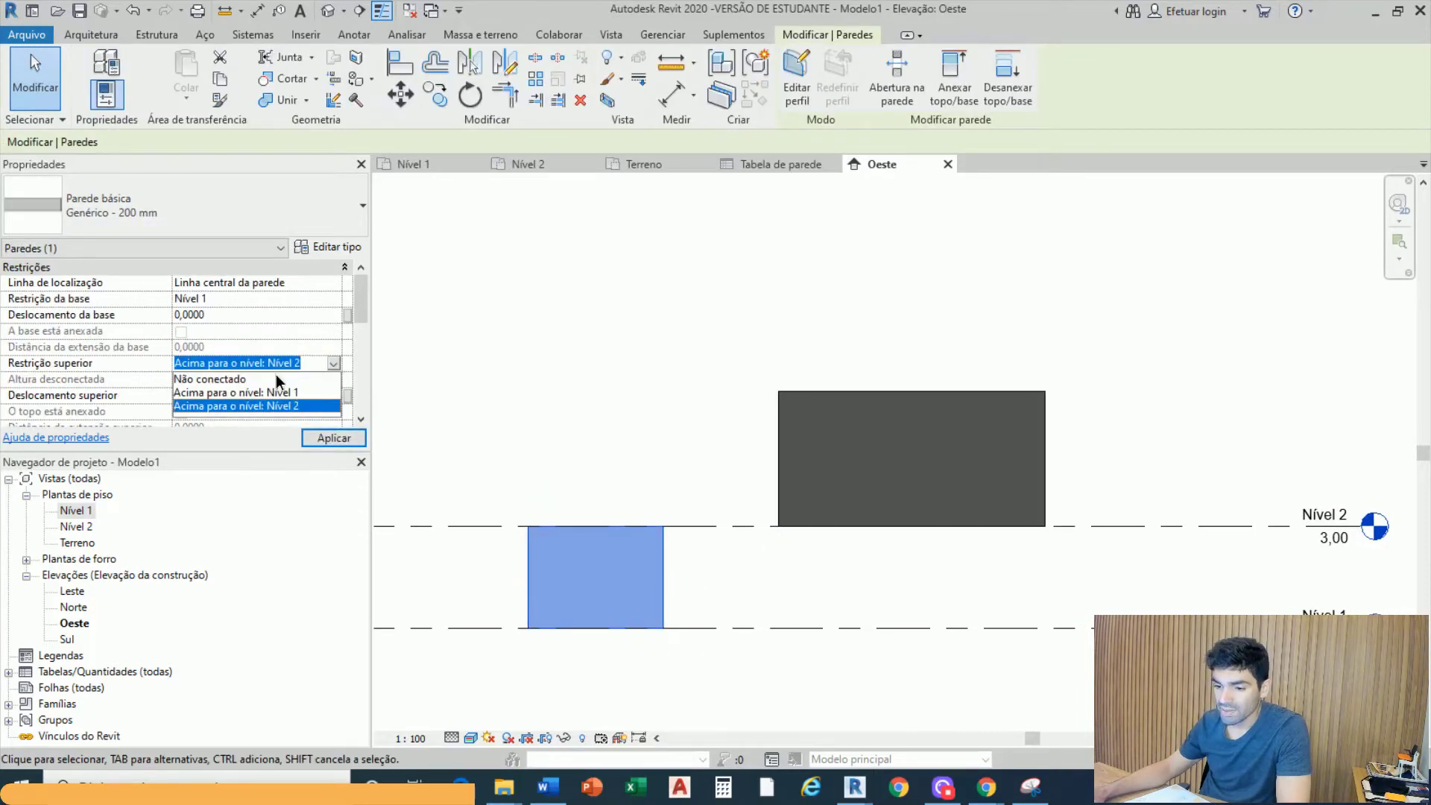
left_click(276, 375)
left_click(255, 380)
type("1")
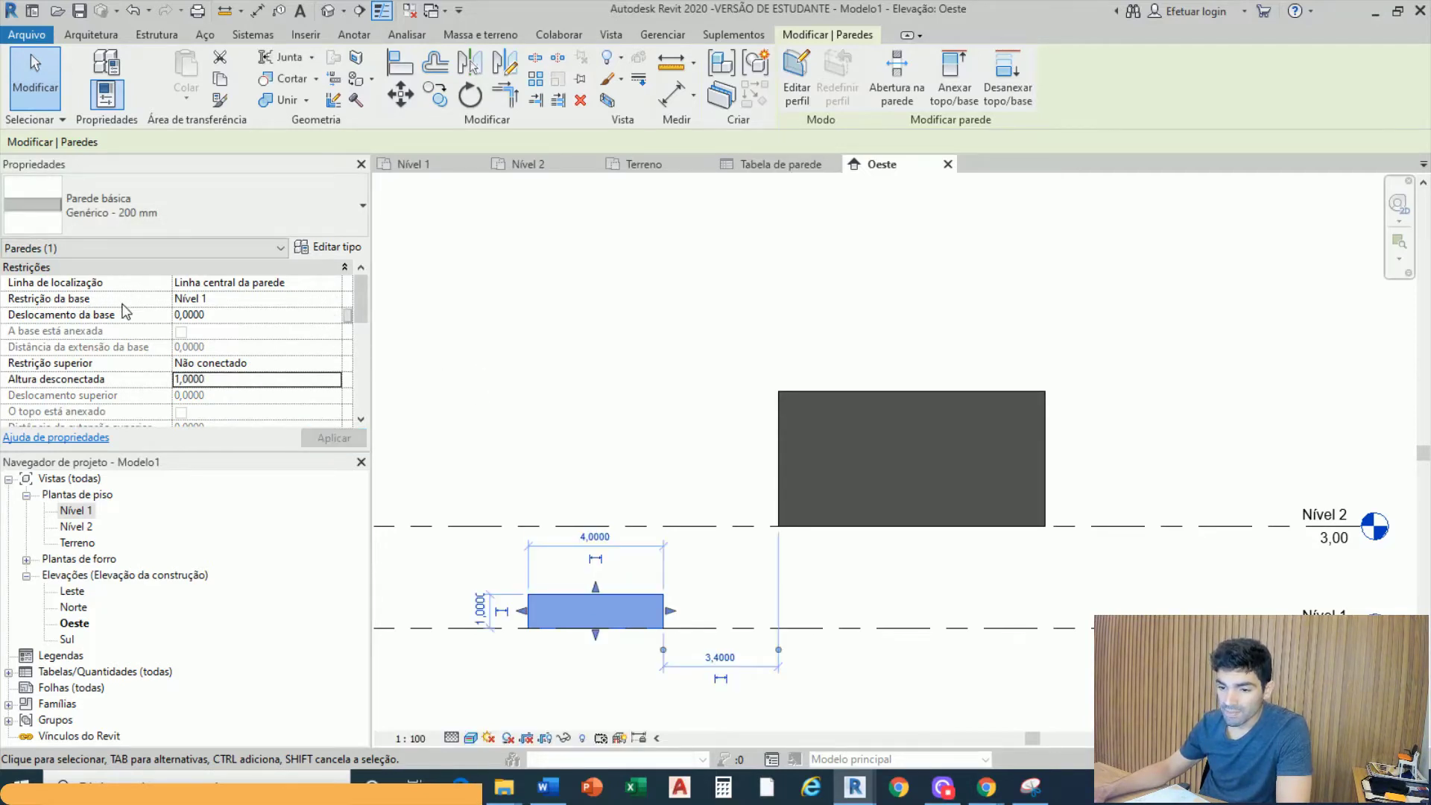
Change the shorter wall's base constraint to Nível 2 and view how it sits beside the longer wall
left_click(334, 298)
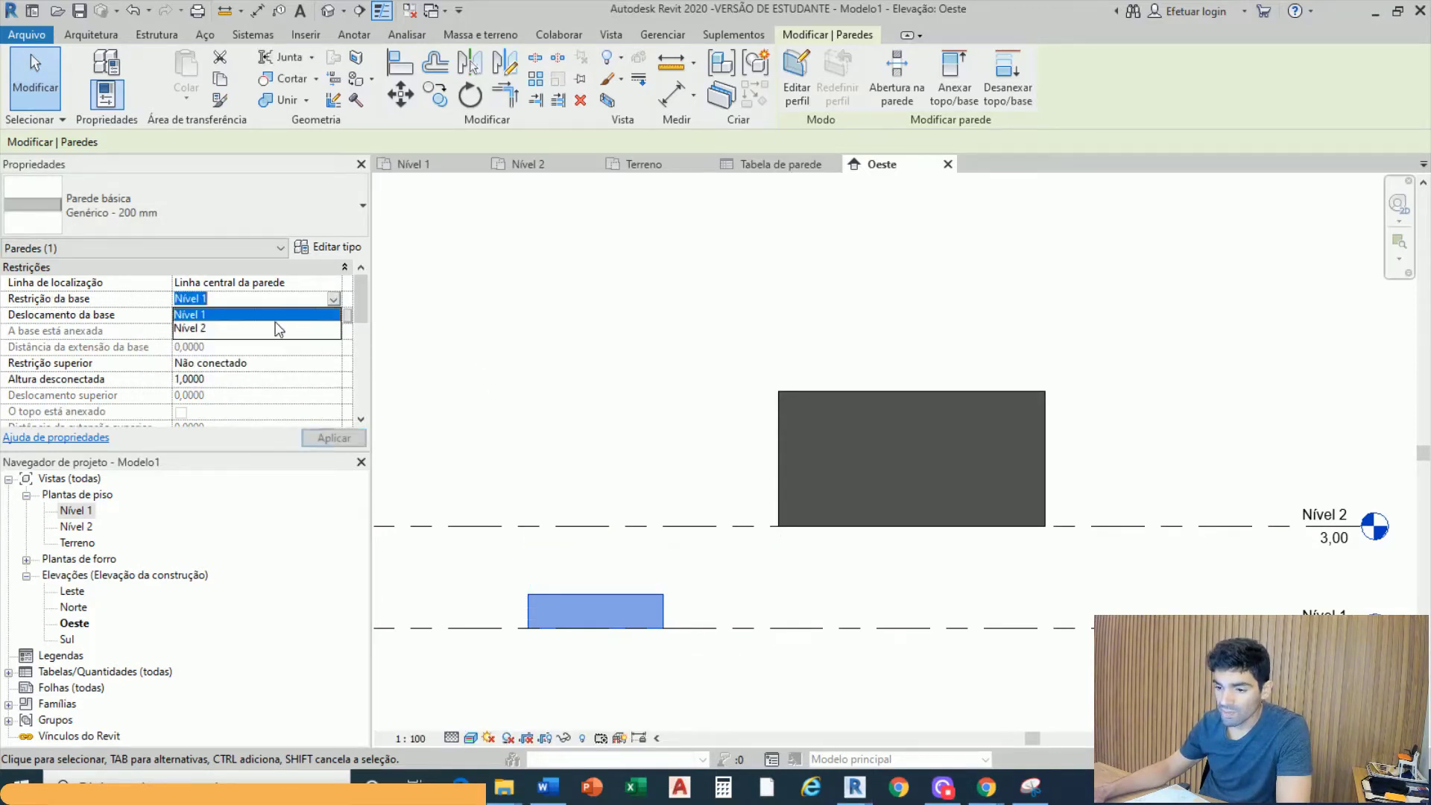
left_click(261, 329)
left_click(691, 416)
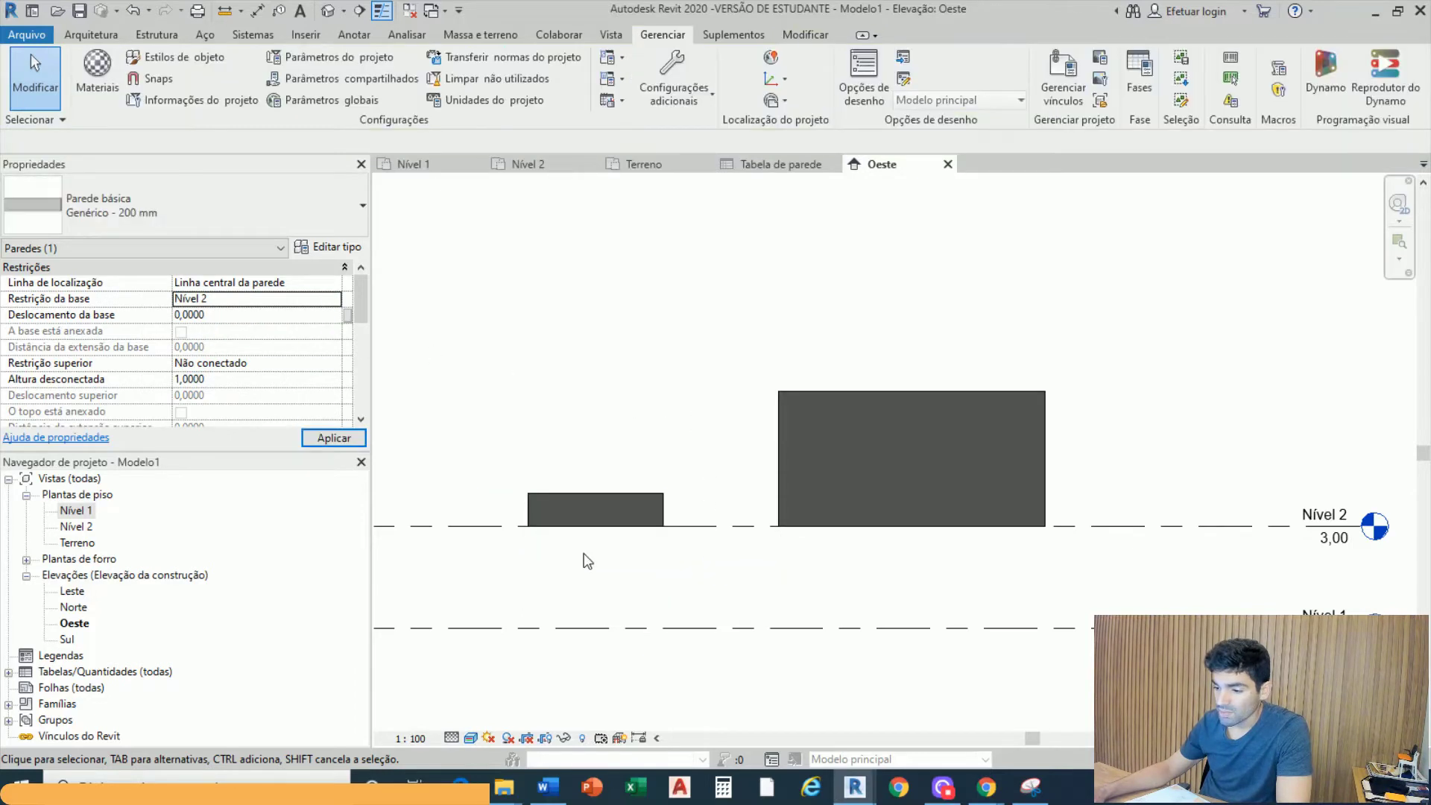
middle_click_drag(725, 527, 865, 480)
scroll(693, 488, "up", 2)
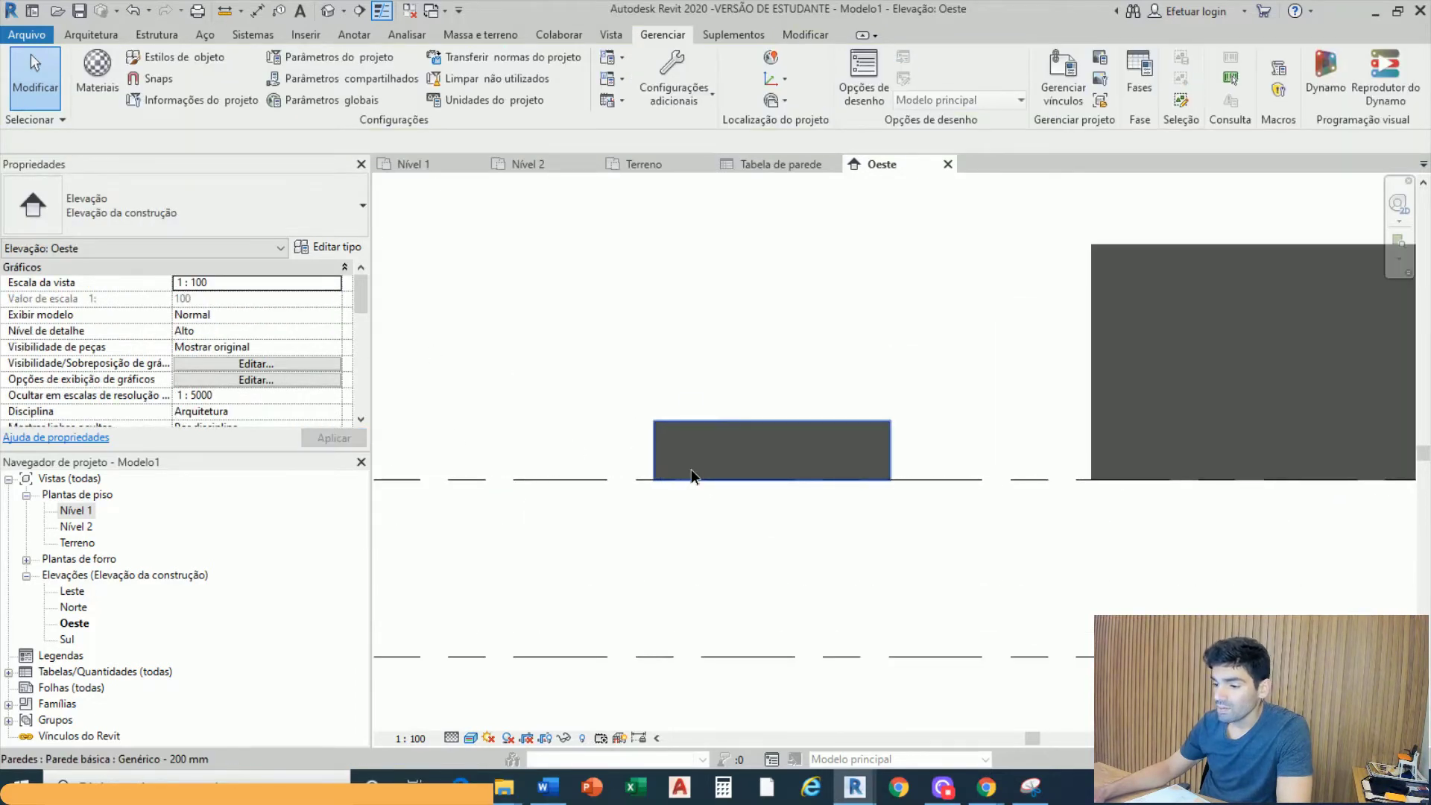
left_click(691, 468)
middle_click_drag(686, 468, 865, 457)
scroll(1024, 436, "down", 2)
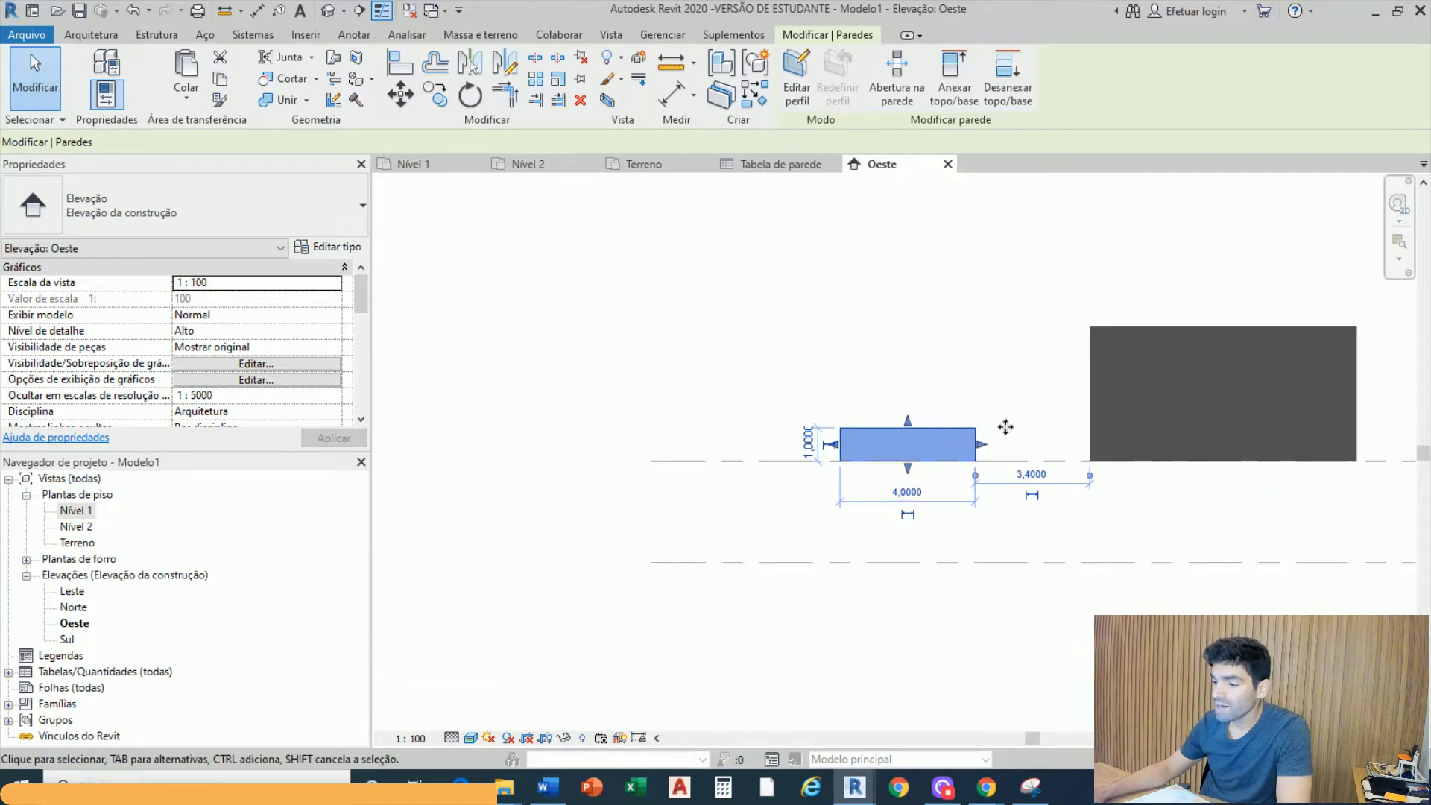
middle_click_drag(1036, 526, 733, 542)
left_click(734, 543)
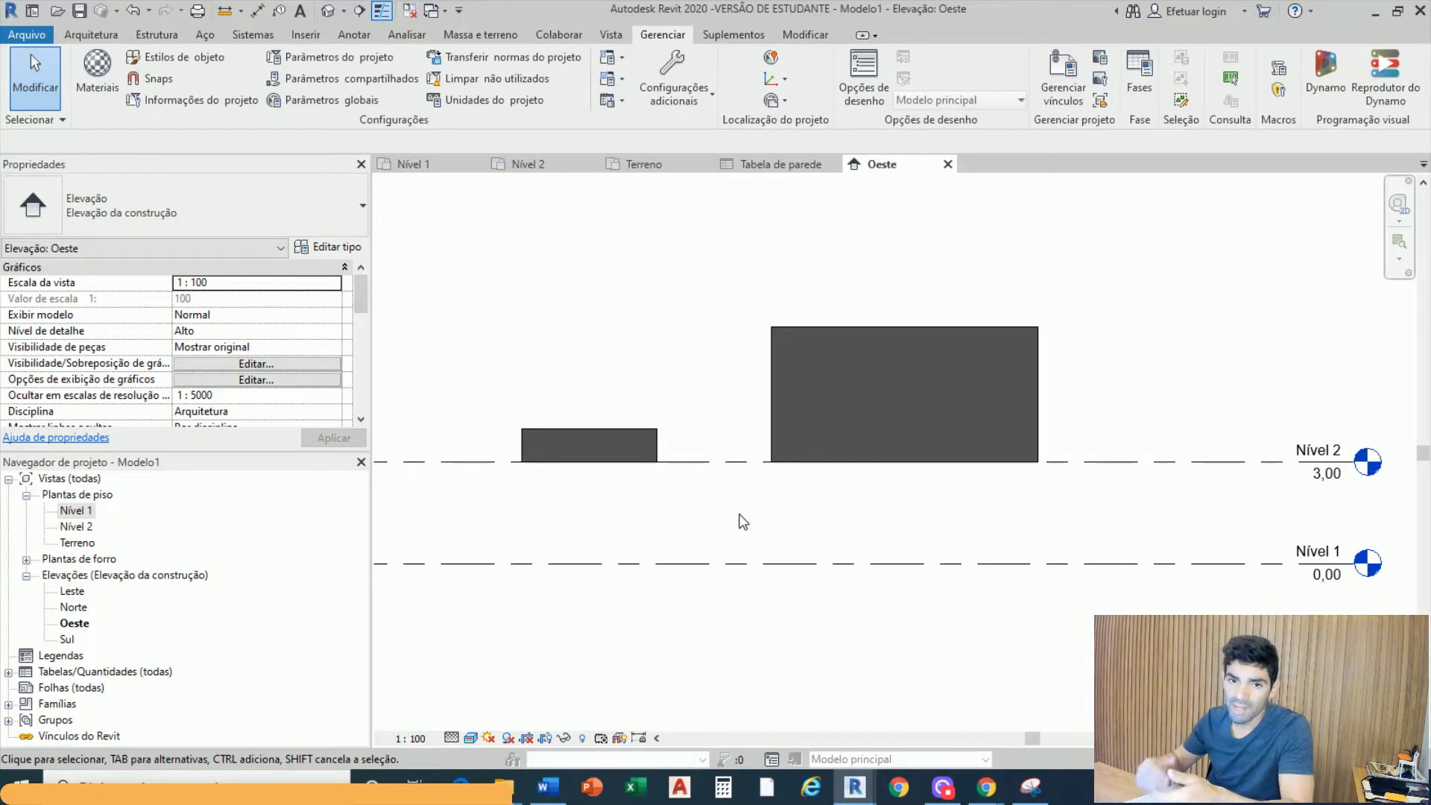
Delete both walls from the Oeste elevation
middle_click_drag(1119, 404, 1061, 480)
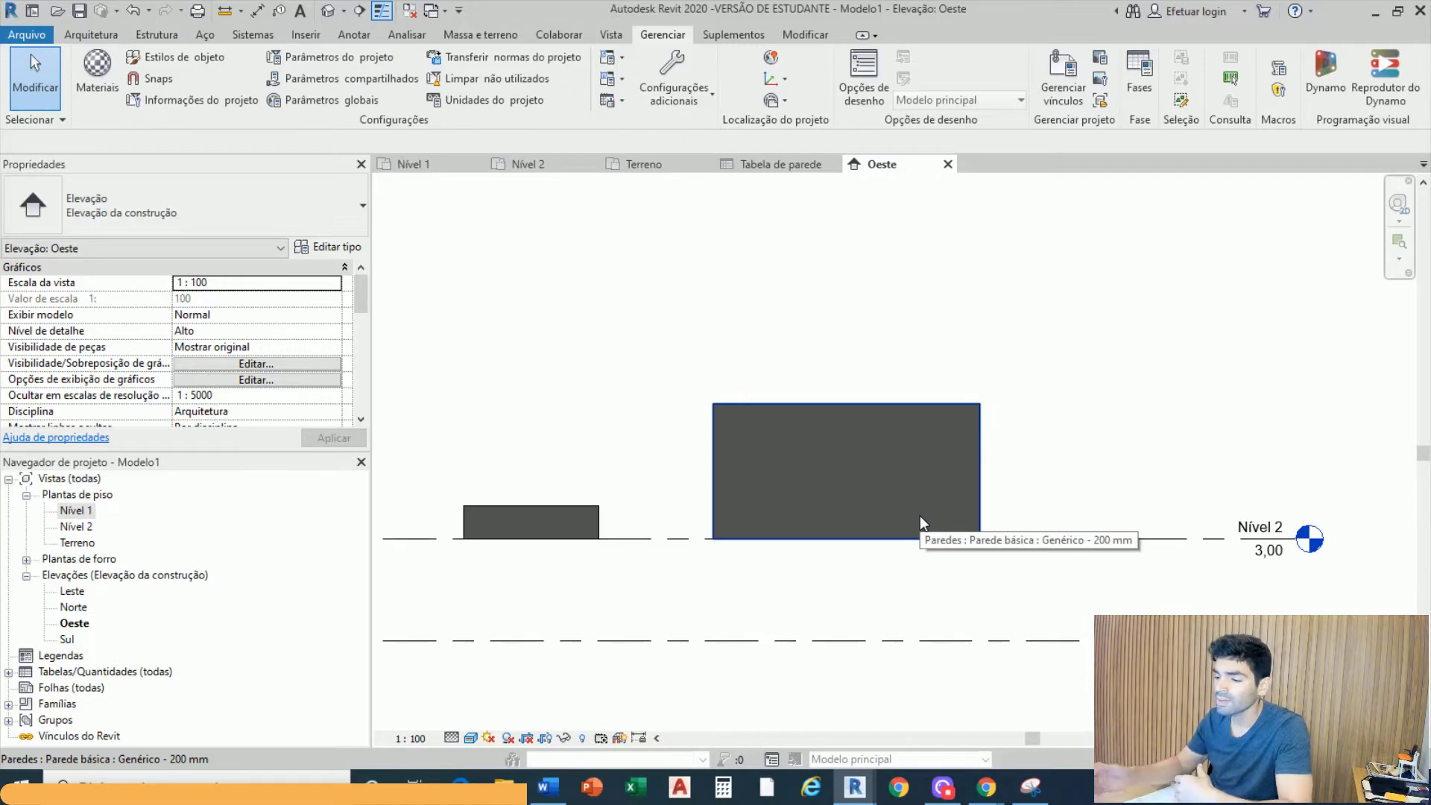
left_click_drag(831, 380, 444, 480)
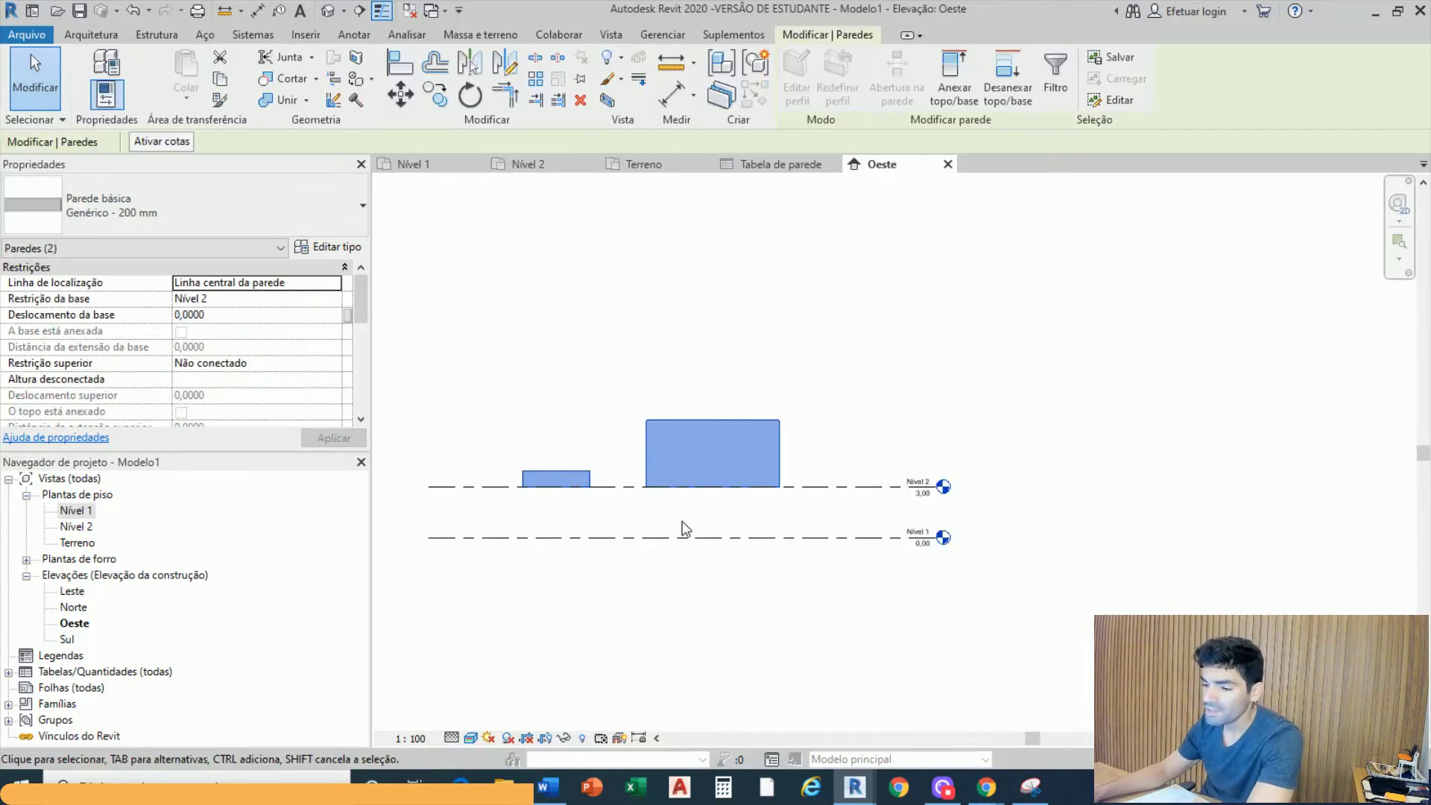
key("Delete")
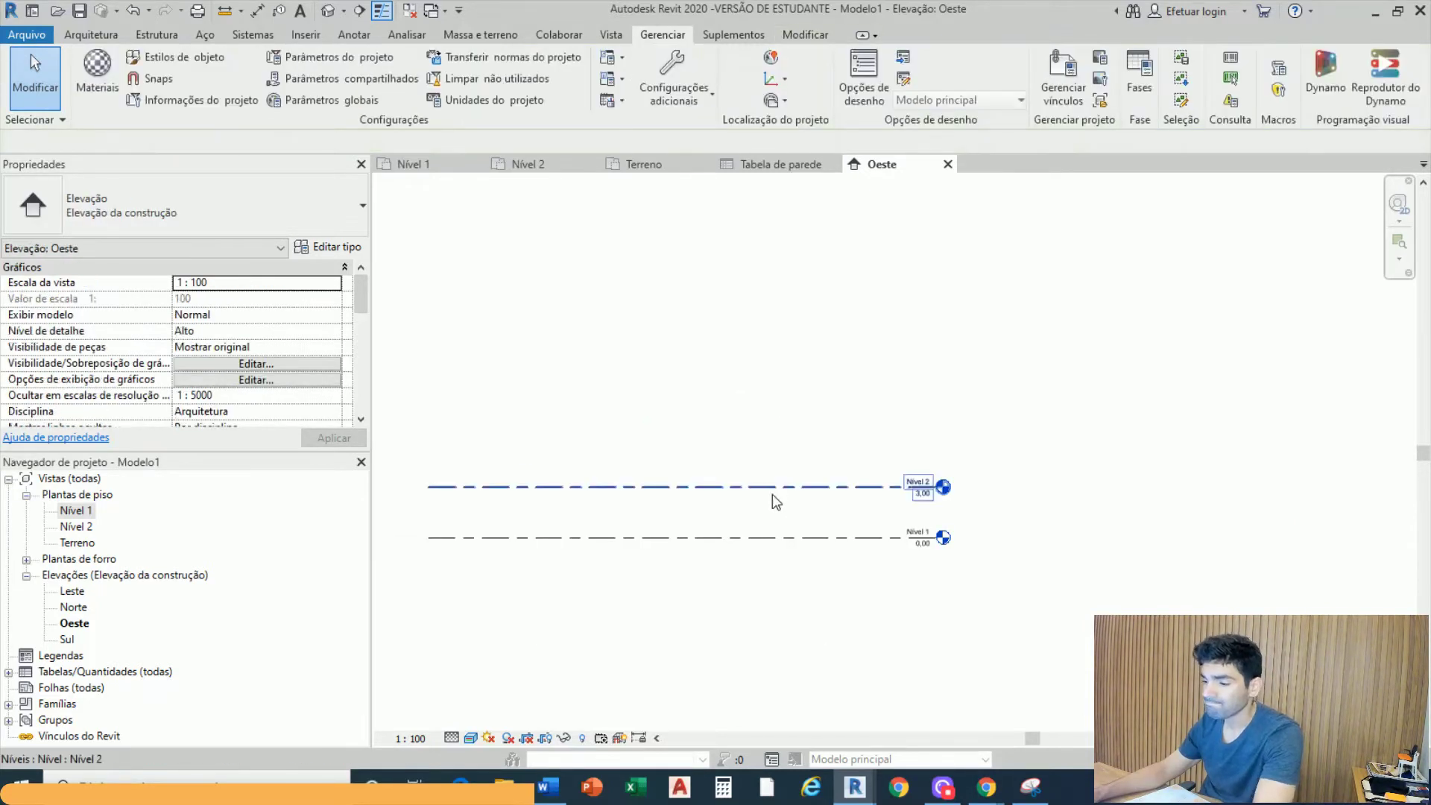
Delete the Nível 2 level together with its associated floor plan and ceiling plan views
scroll(980, 476, "up", 3)
middle_click_drag(875, 600, 872, 433)
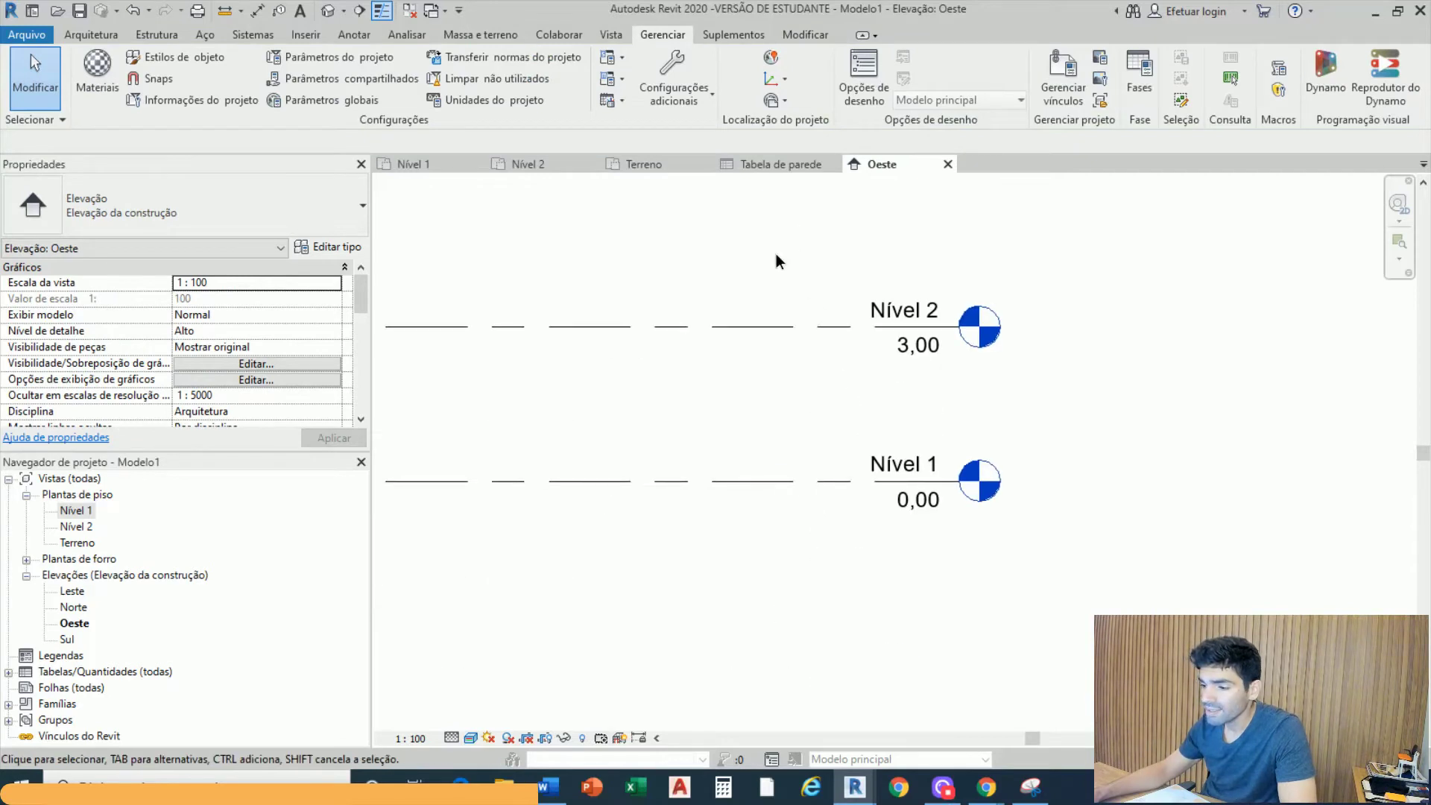
left_click_drag(798, 231, 620, 419)
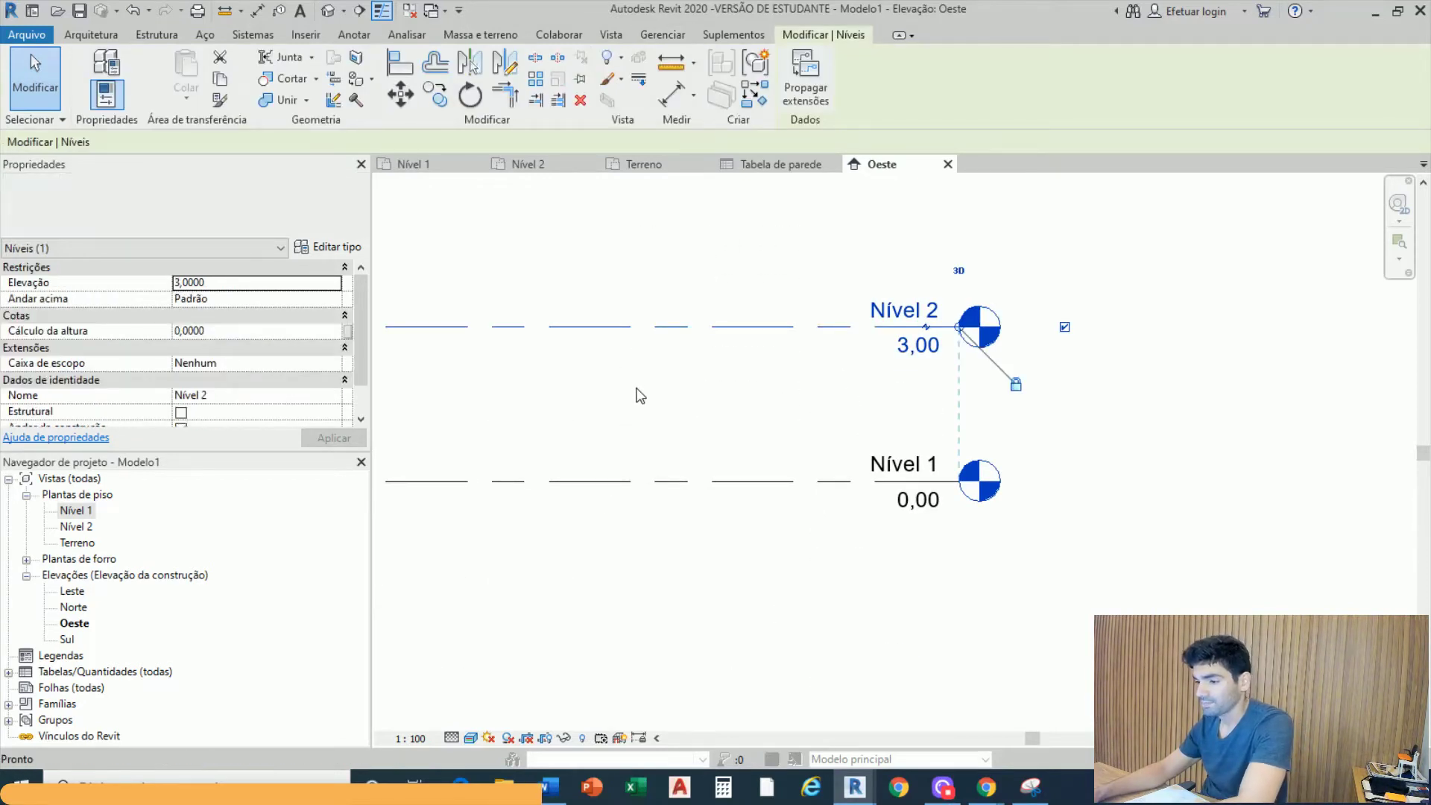
key("Delete")
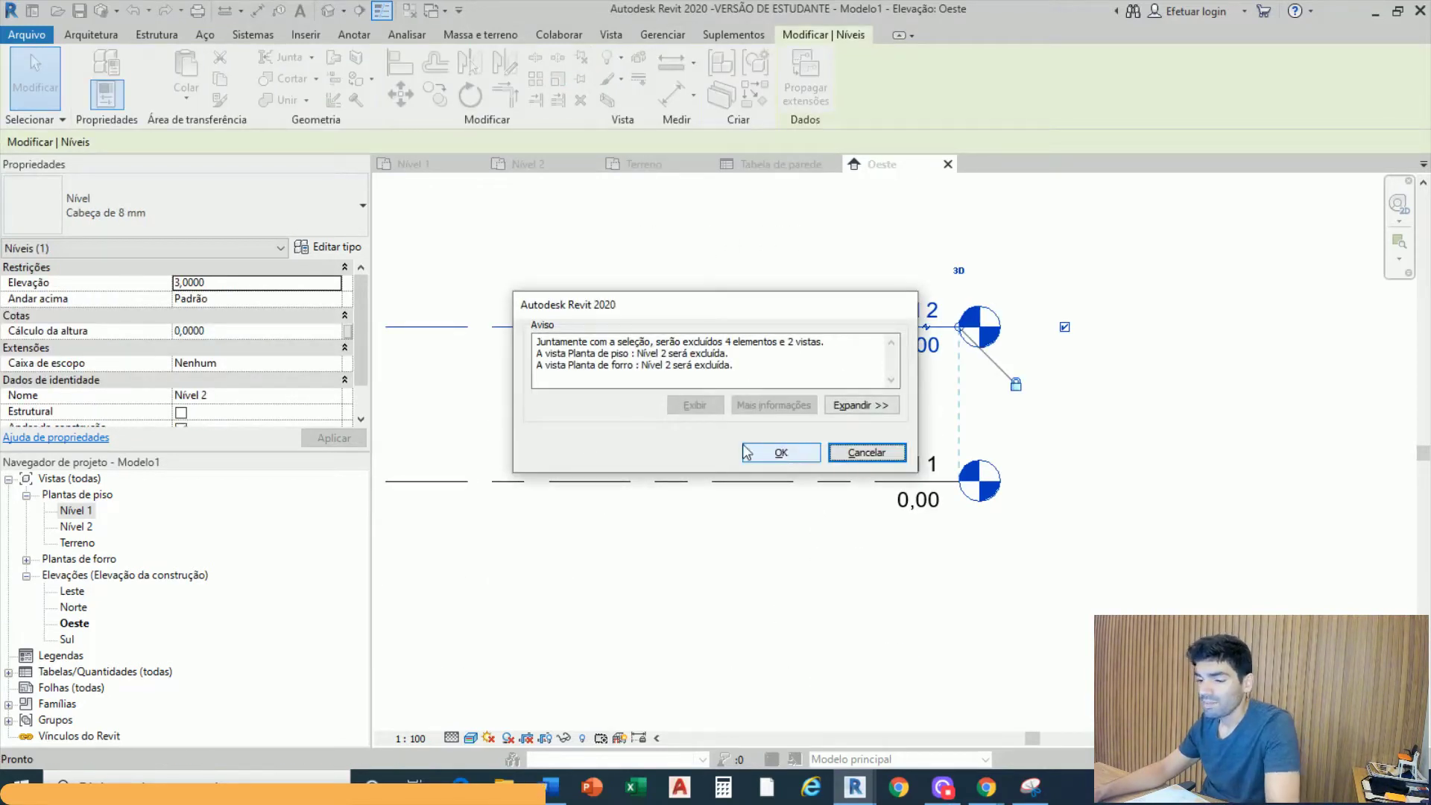
left_click_drag(775, 369, 514, 336)
left_click(596, 345)
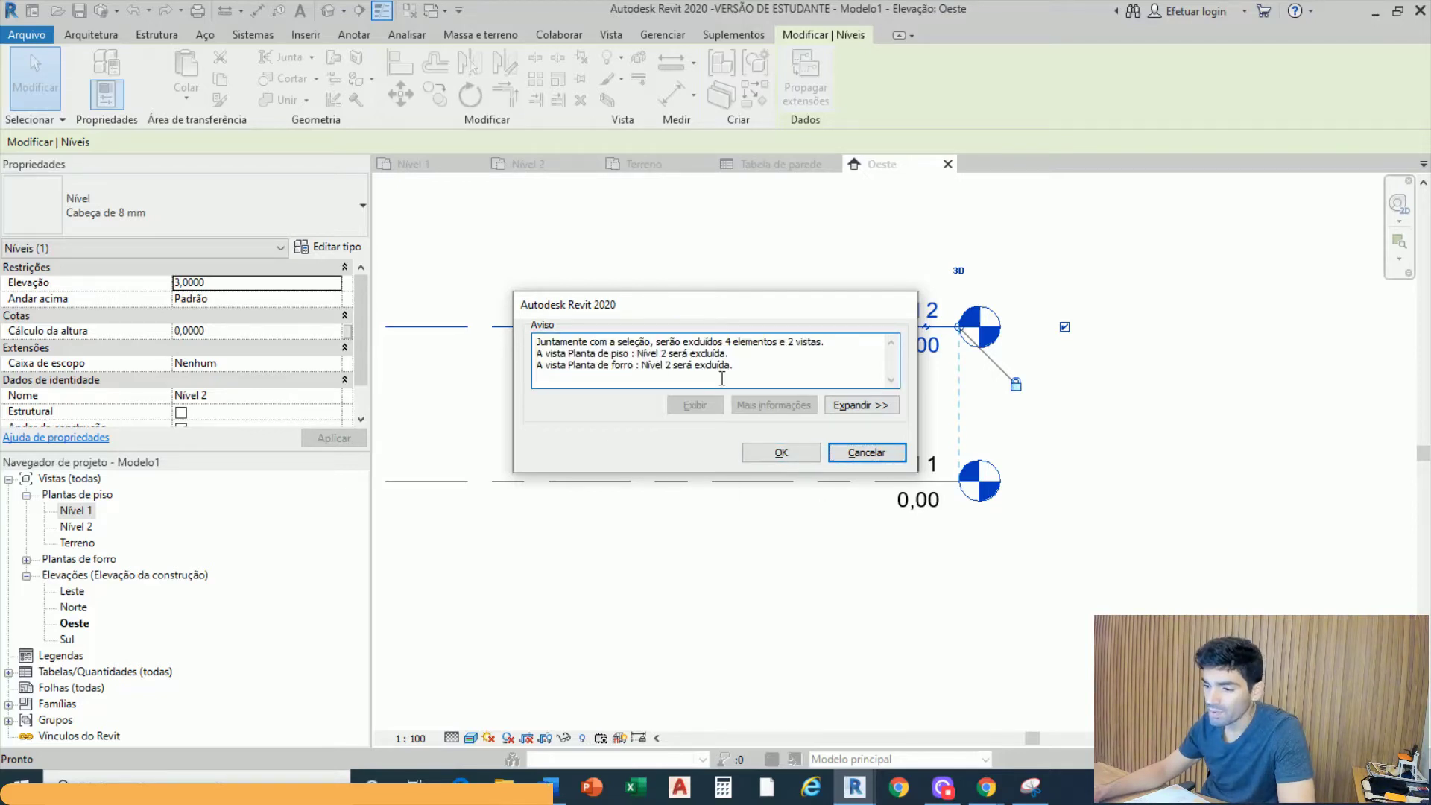
left_click(779, 450)
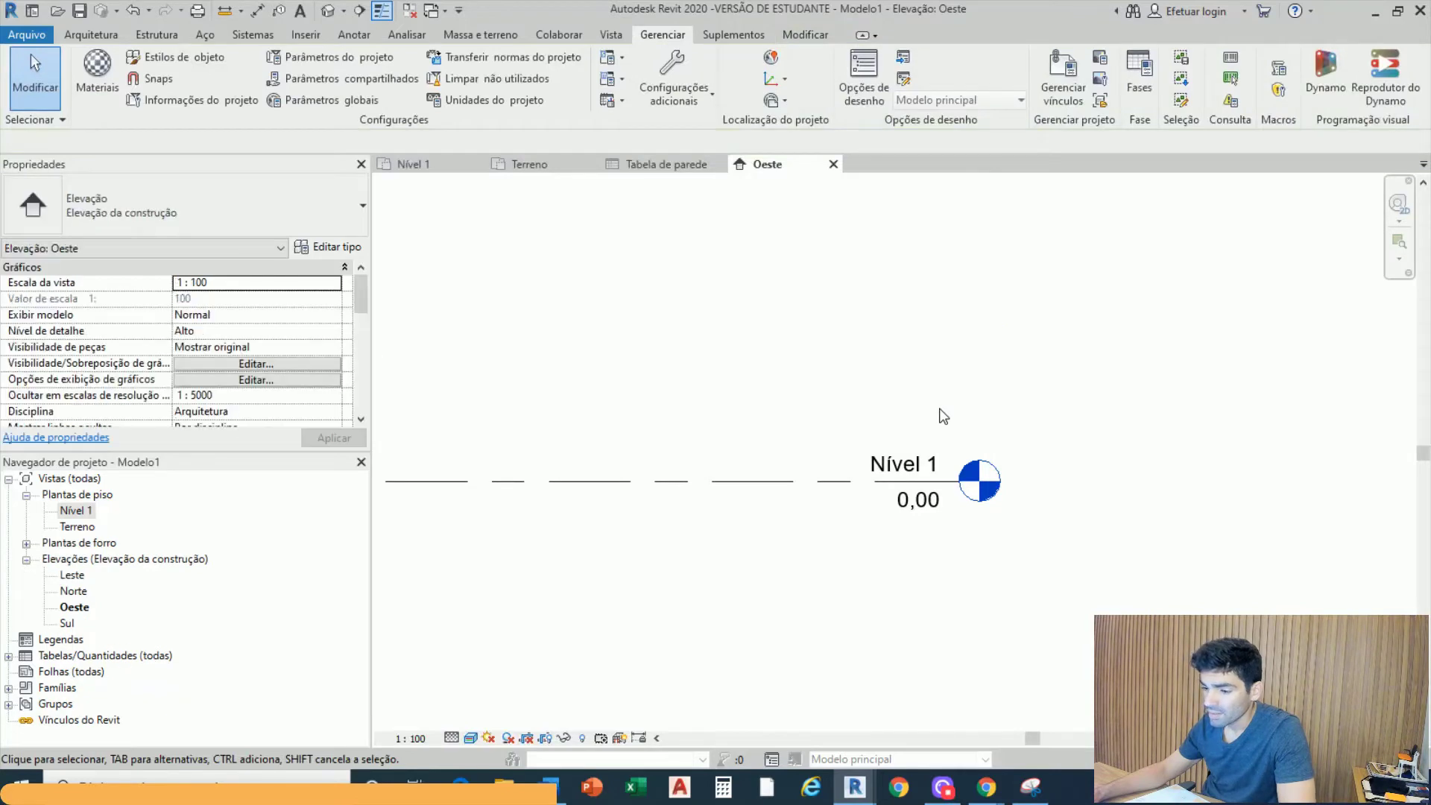
scroll(927, 403, "down", 2)
middle_click_drag(957, 417, 992, 561)
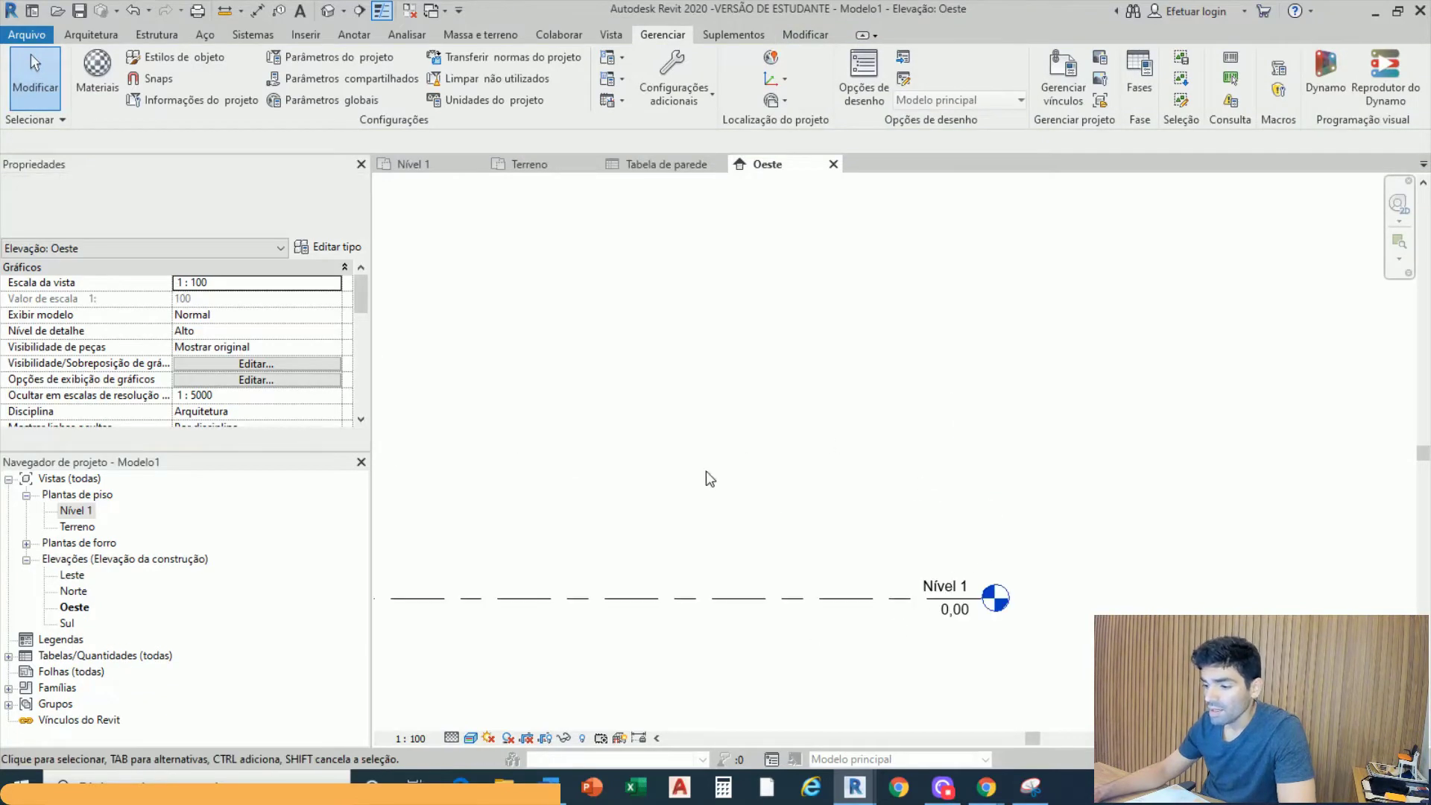
scroll(1000, 621, "up", 3)
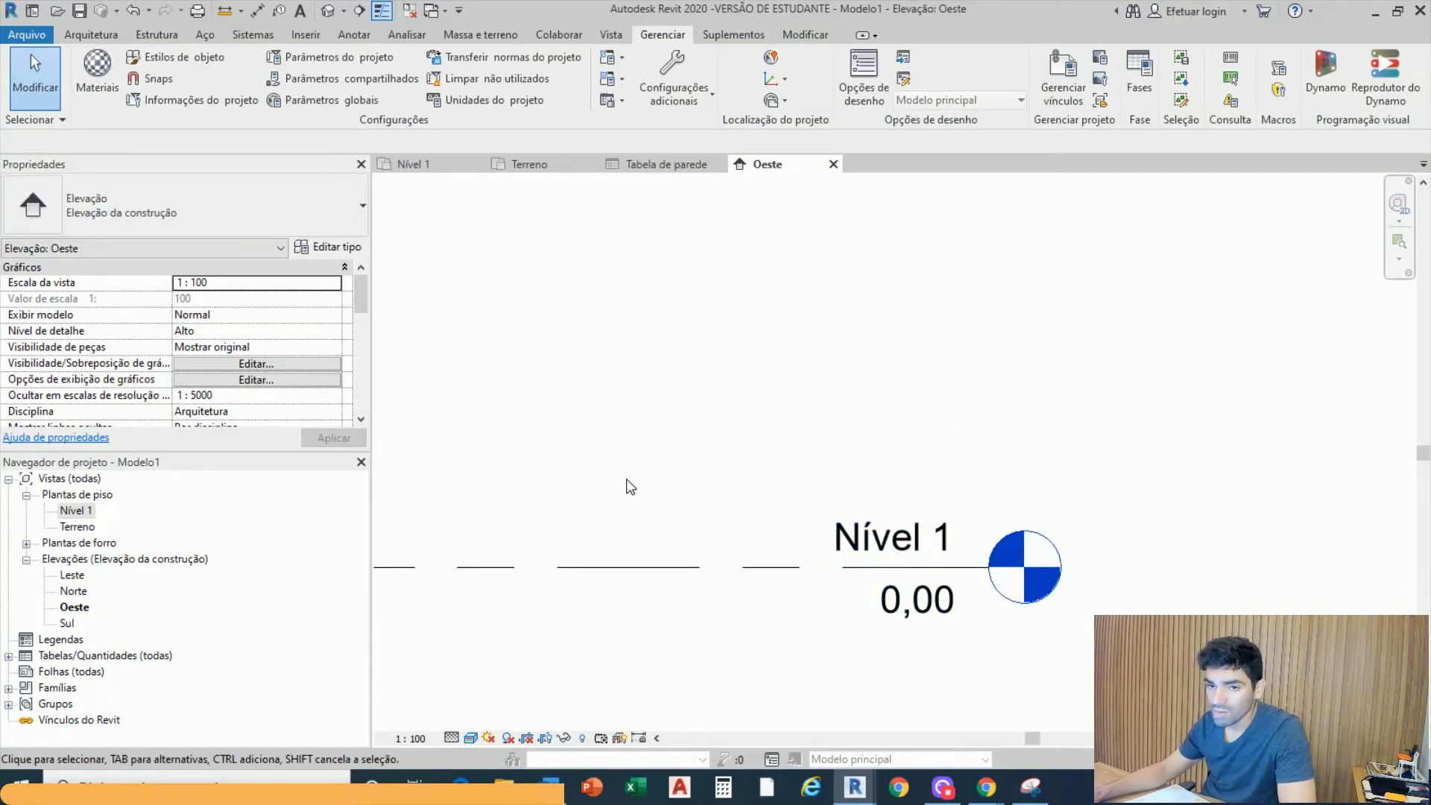
key("l")
key("l")
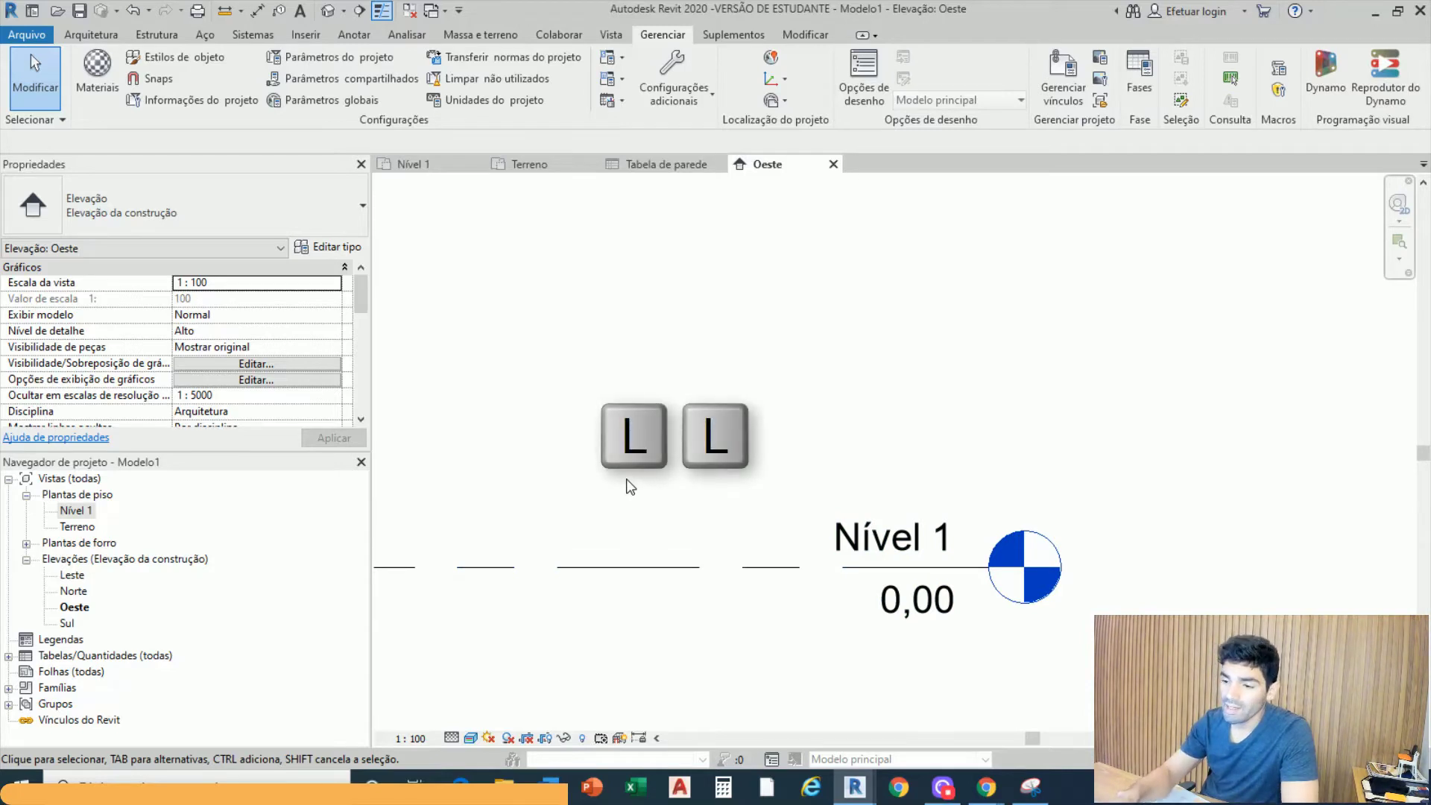
left_click(92, 39)
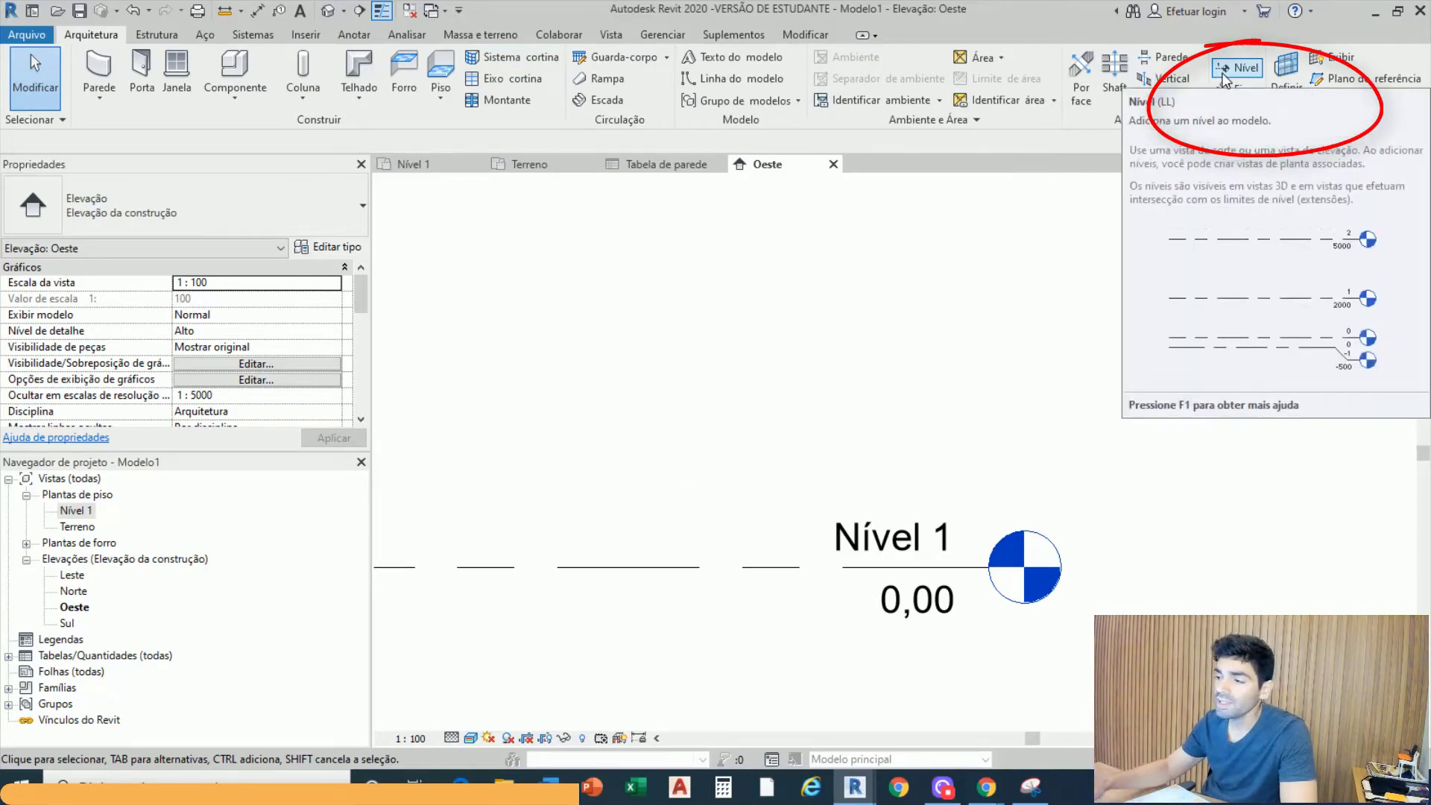
scroll(1125, 246, "down", 3)
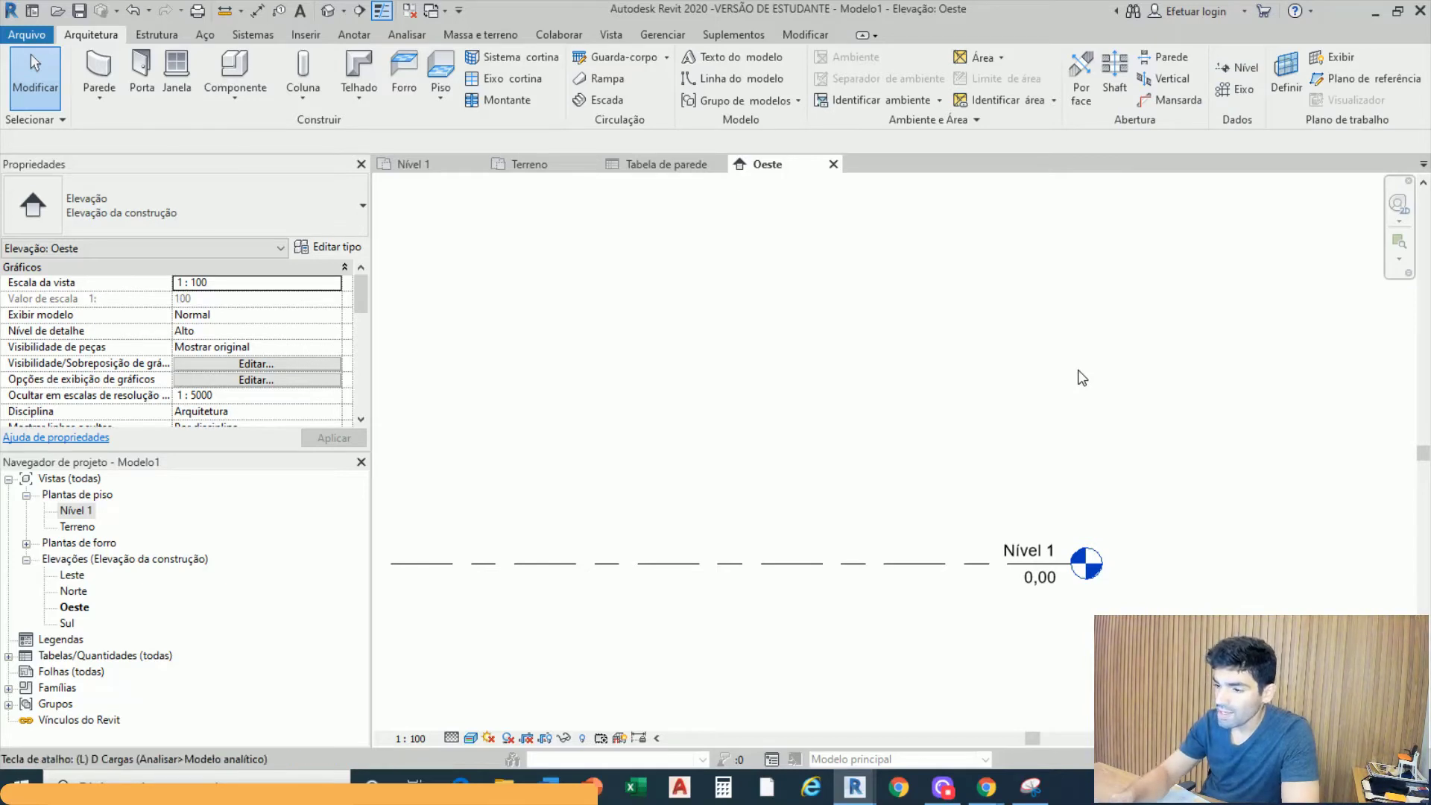
key("l")
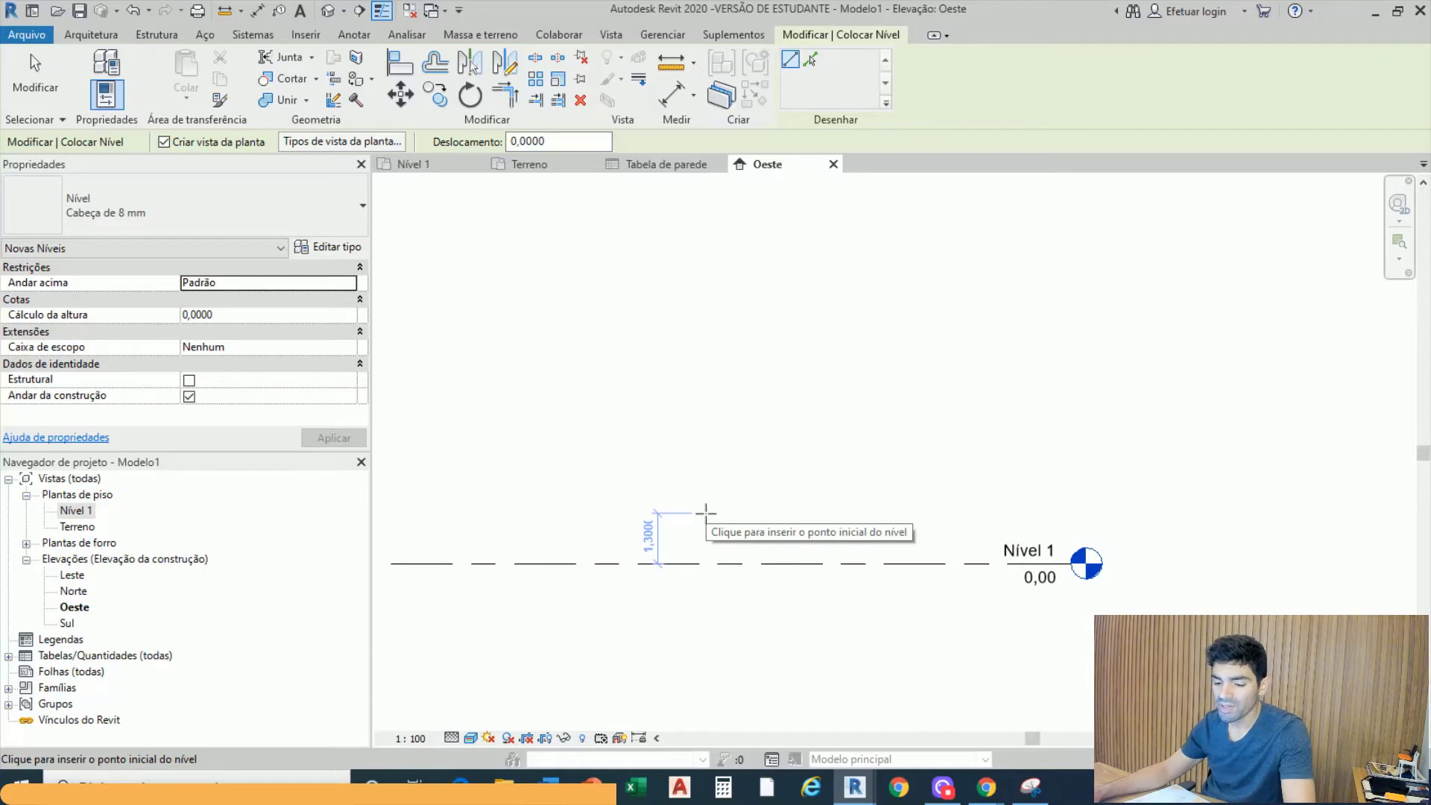
key("Escape")
key("Escape")
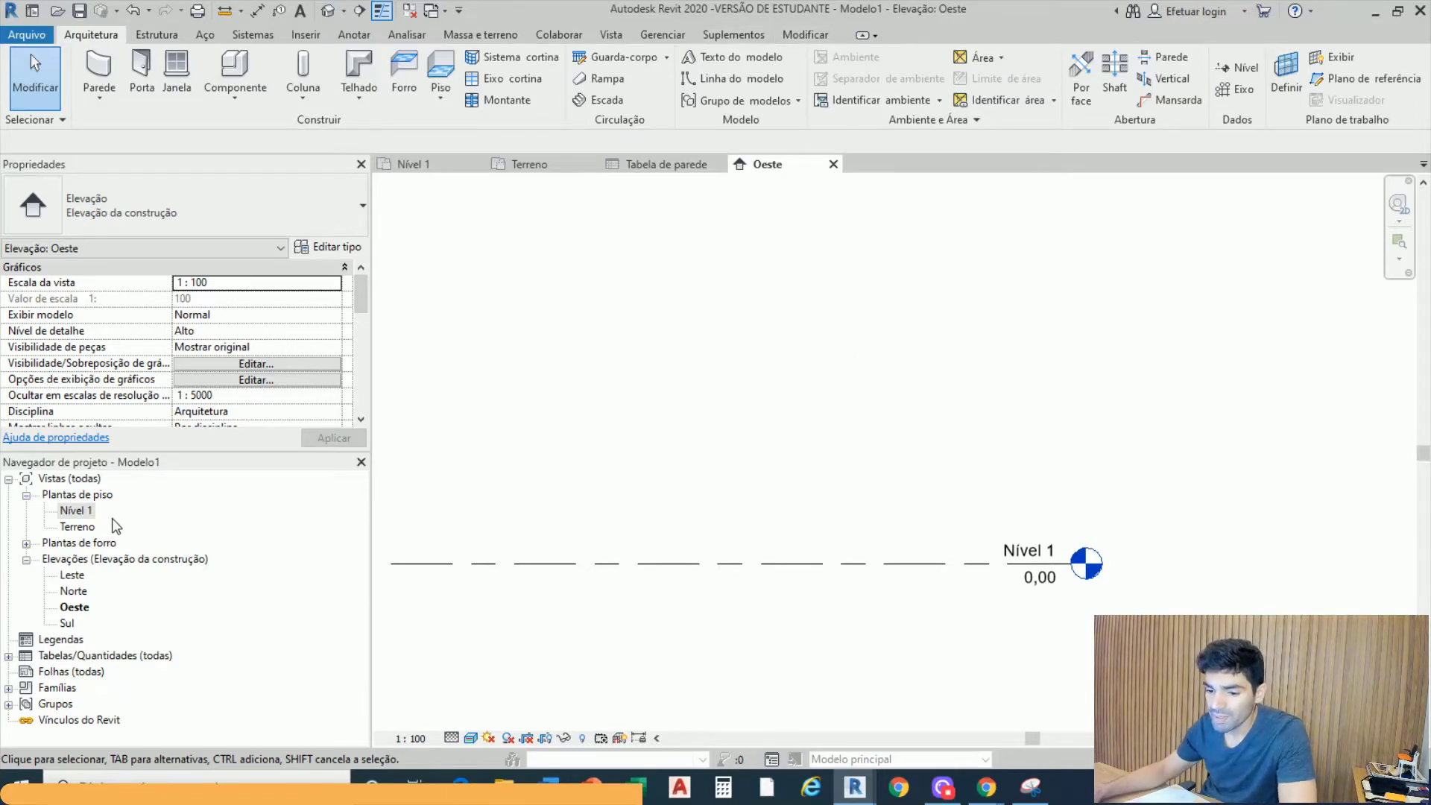
Open the Nível 1 floor plan to view the floor boundary sketch options, and return to the Oeste elevation without saving the project
double_click(91, 512)
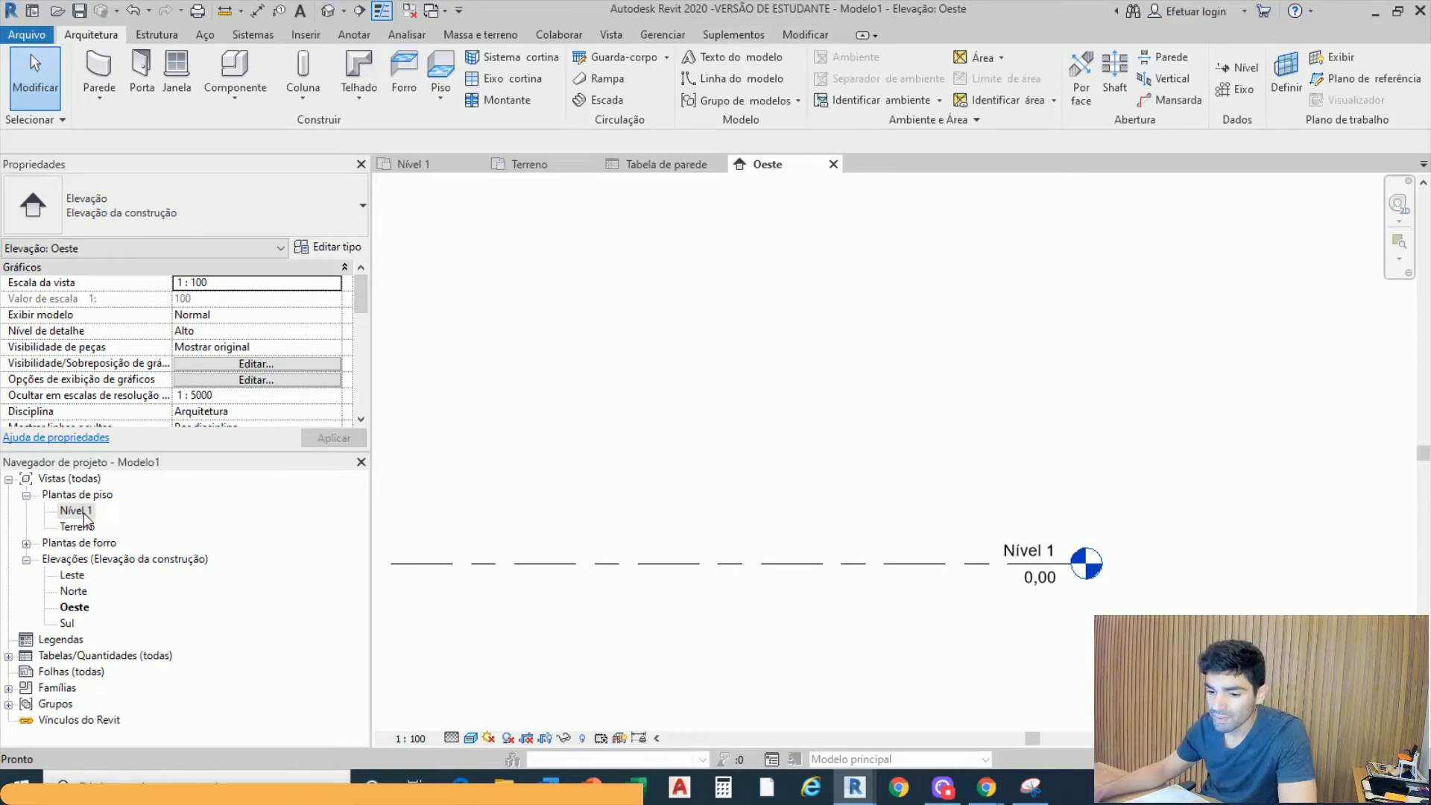
left_click(441, 71)
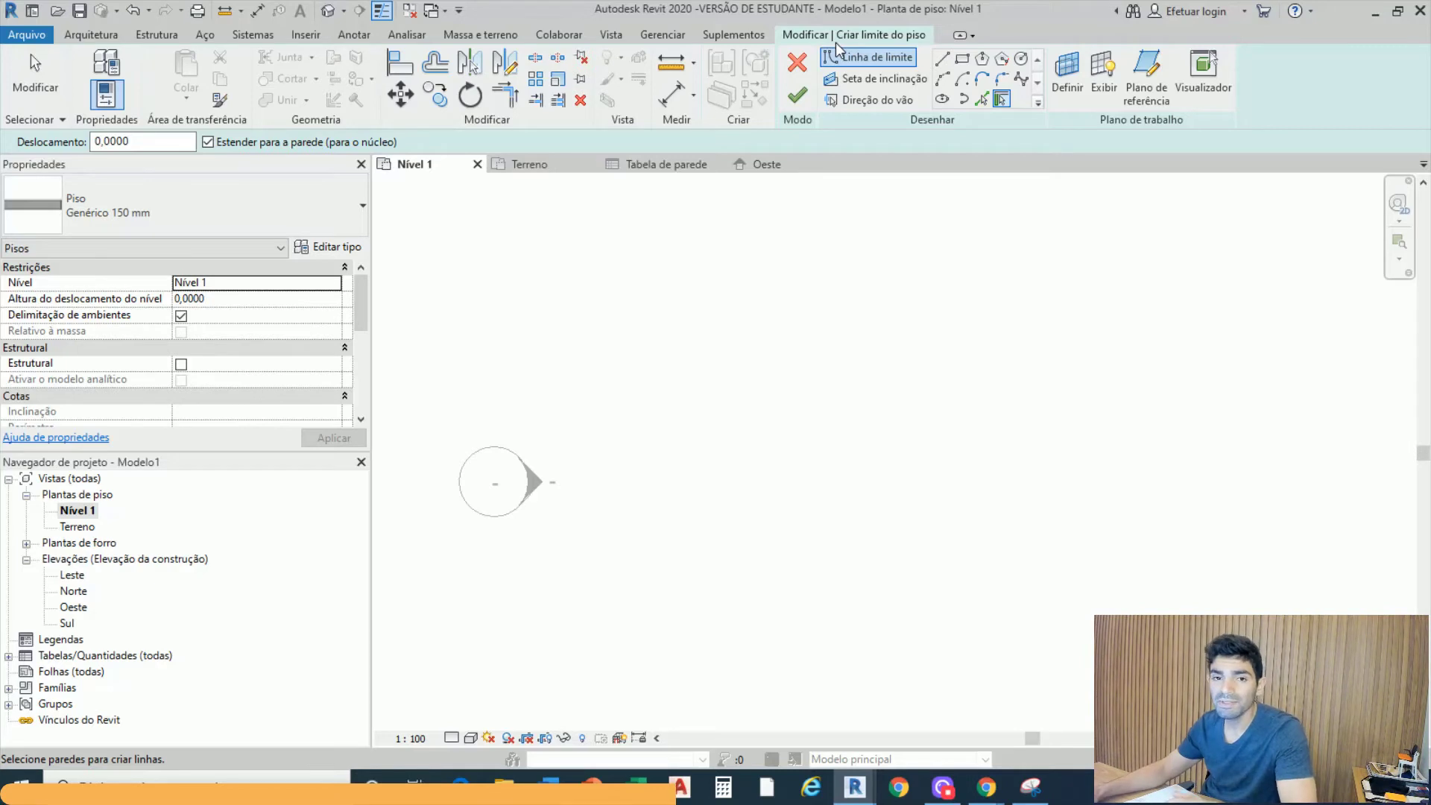
left_click(797, 63)
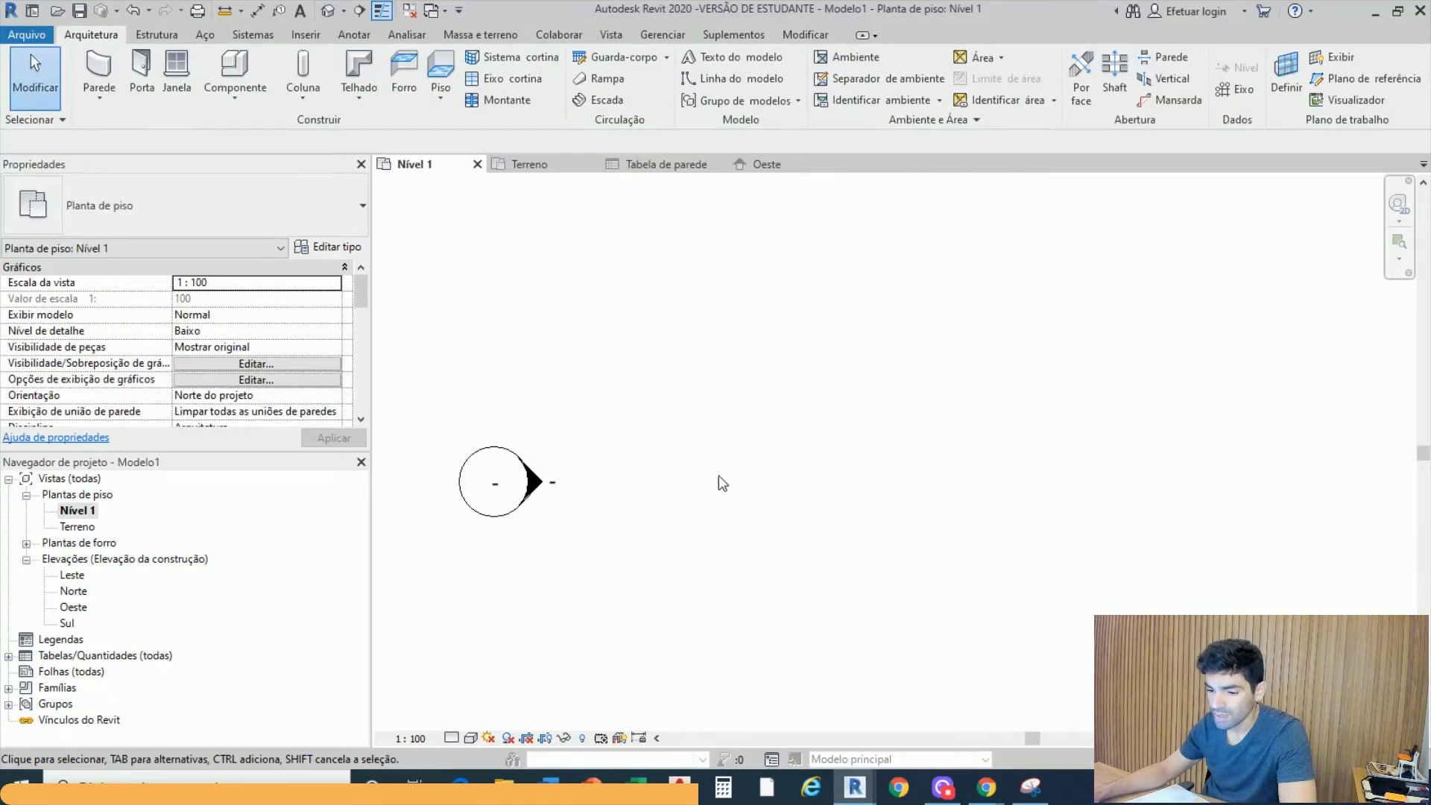
scroll(671, 477, "down", 3)
double_click(679, 471)
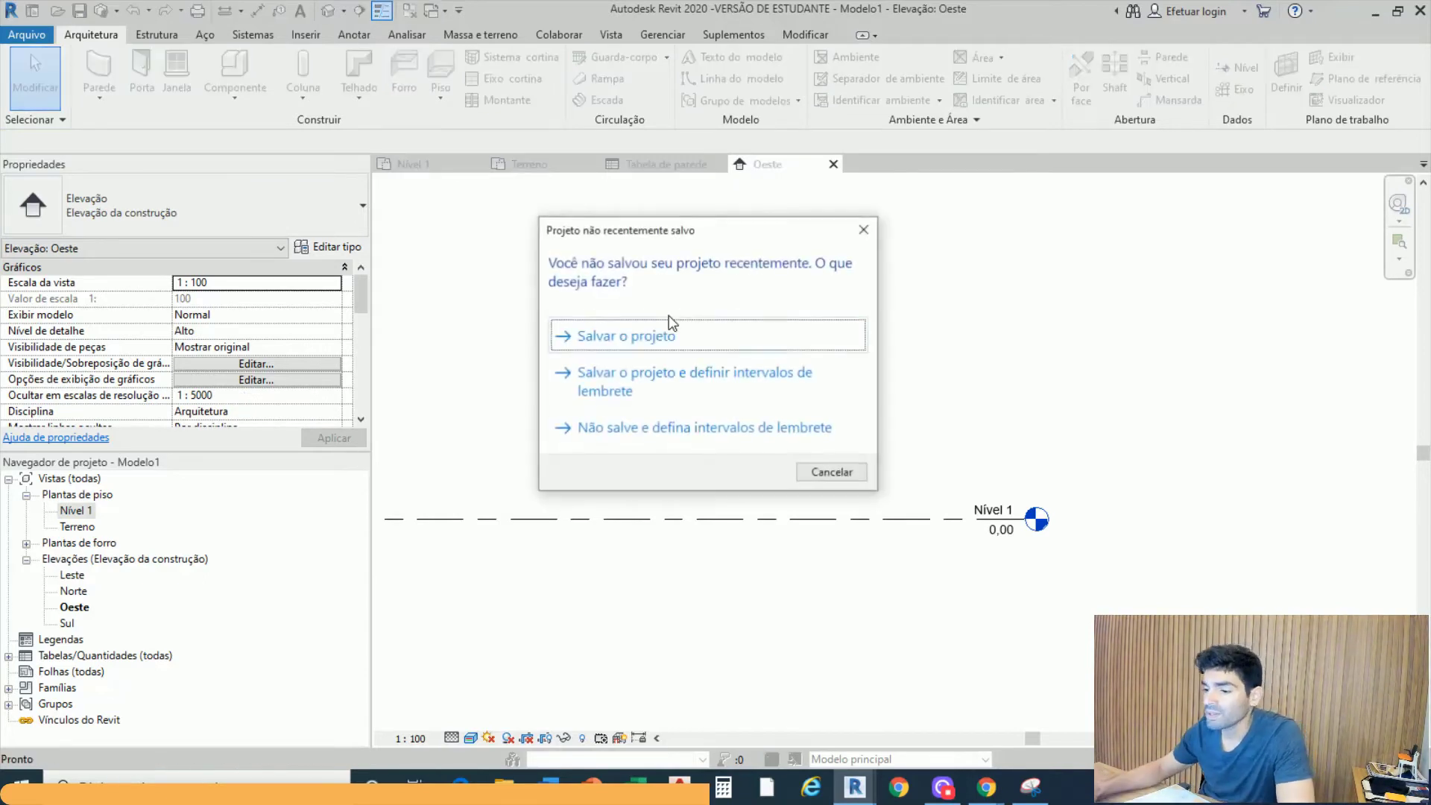
left_click(832, 472)
Draw a new level line about 4.20 m above Nível 1, from its right end to its left end
key("l")
key("l")
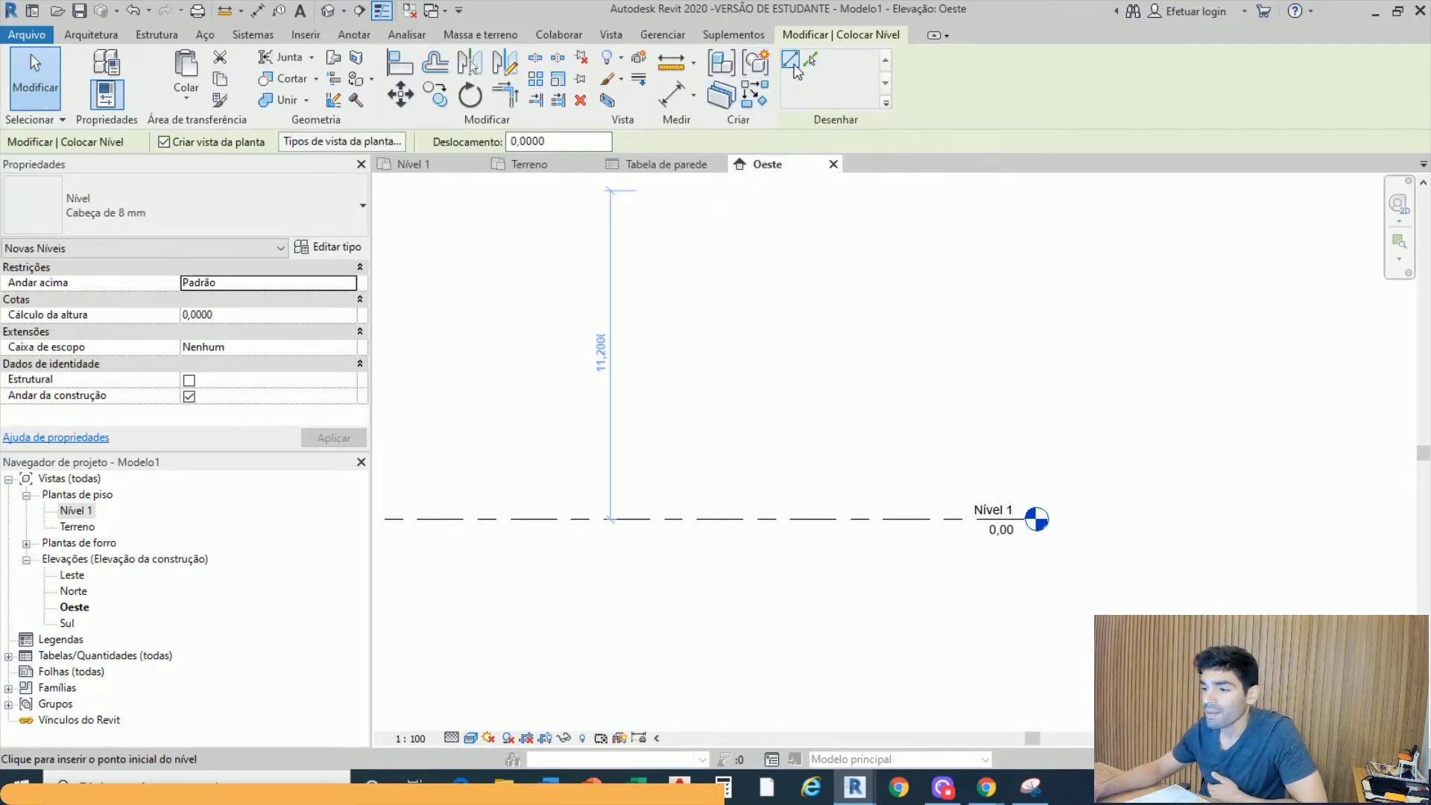
left_click(792, 61)
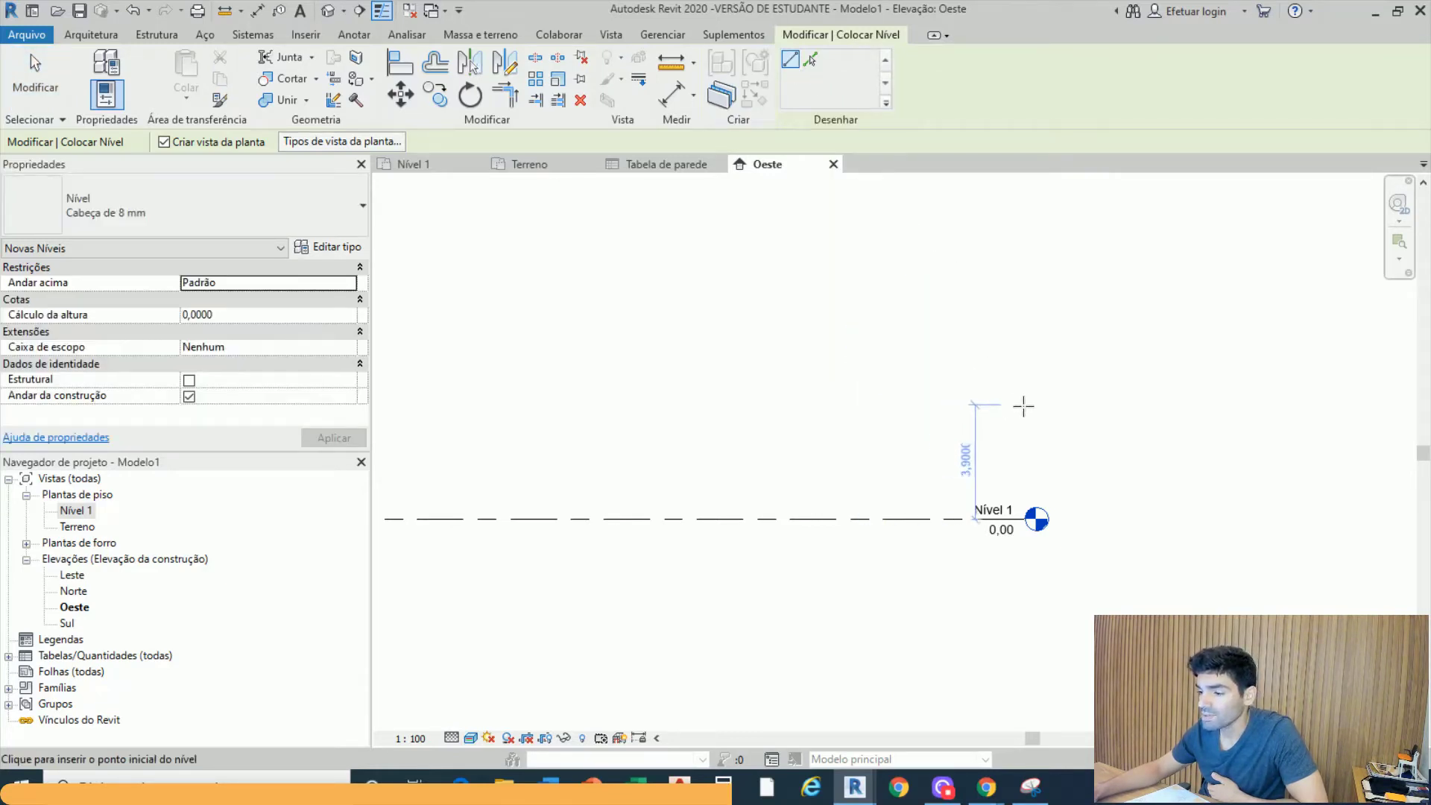
scroll(1025, 373, "down", 4)
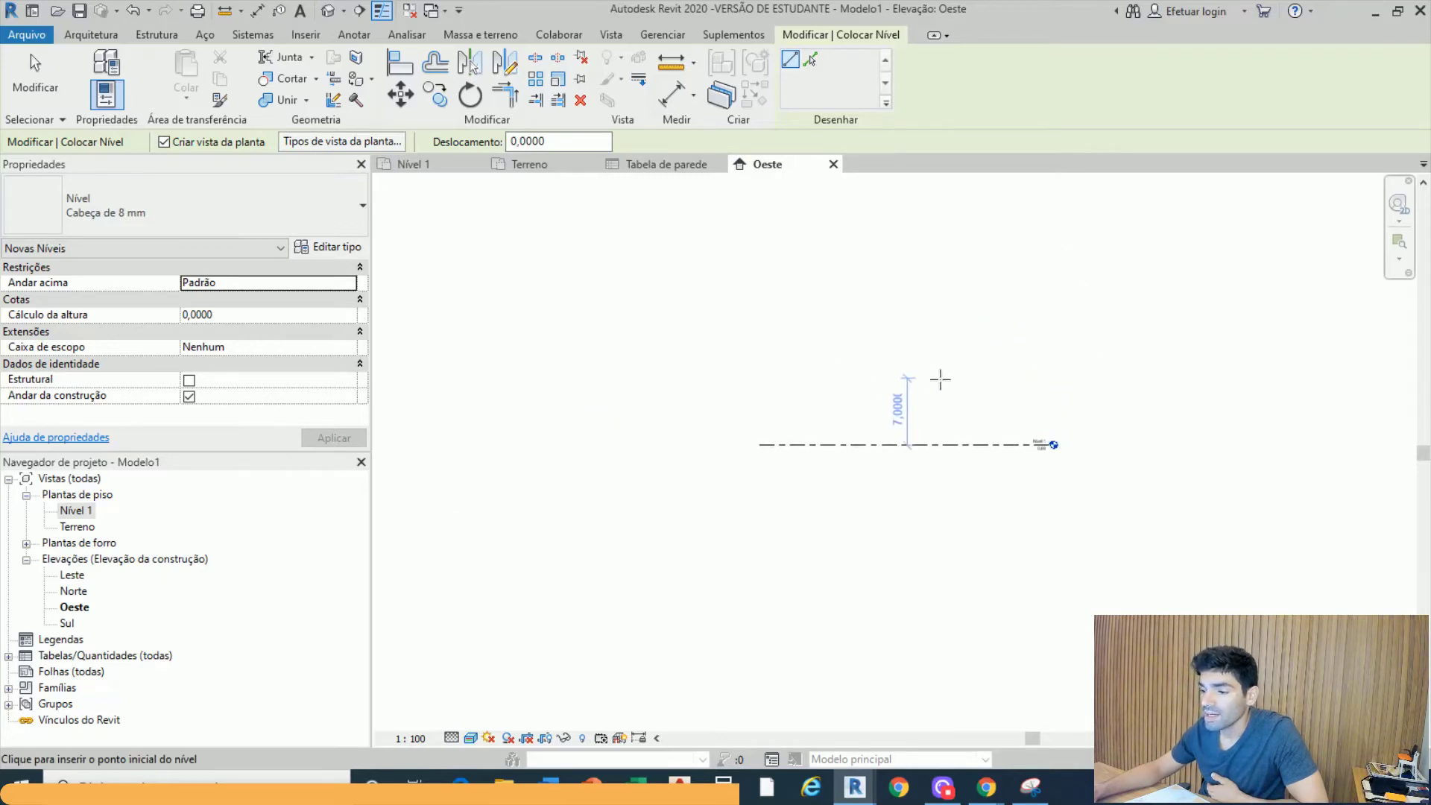
scroll(909, 370, "up", 2)
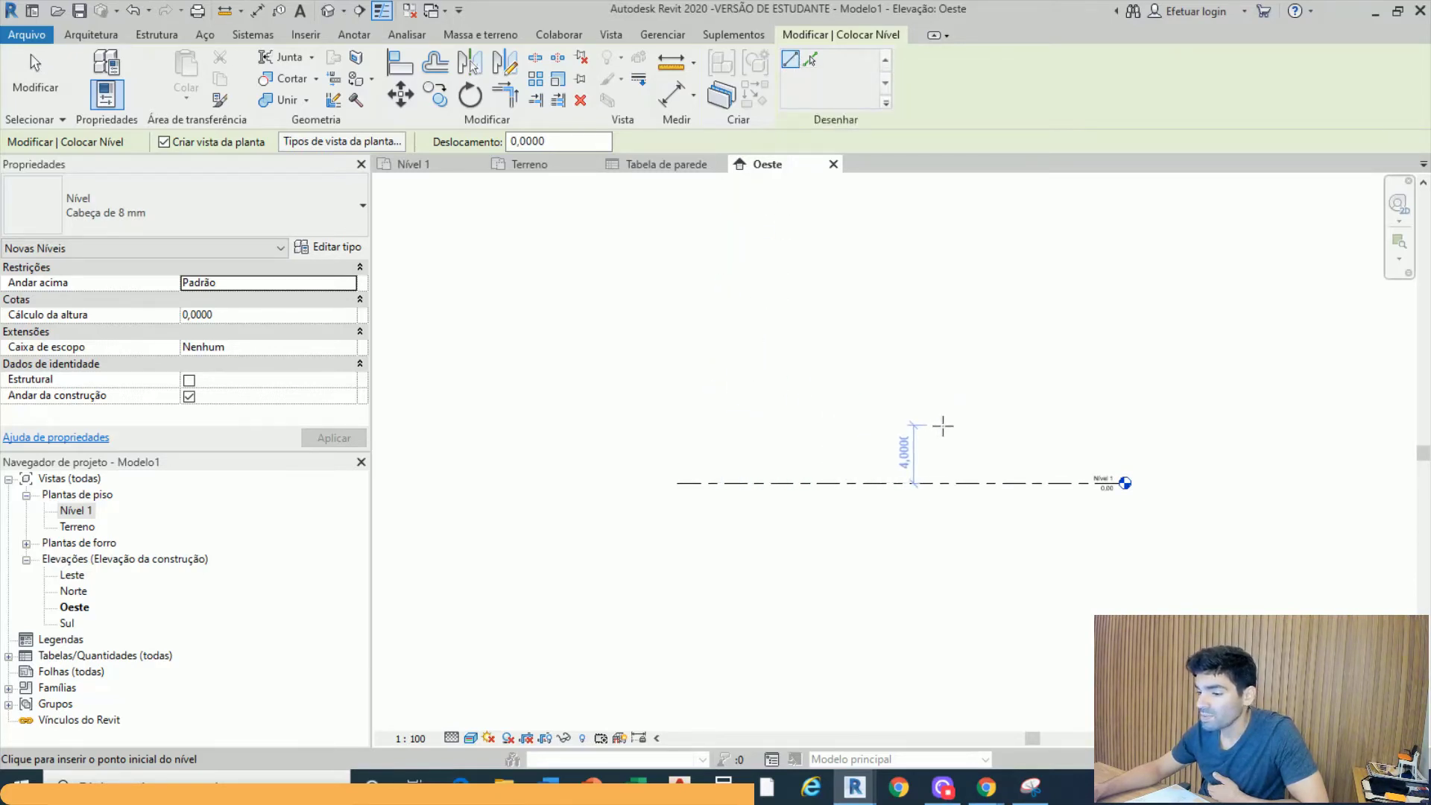
scroll(814, 450, "up", 2)
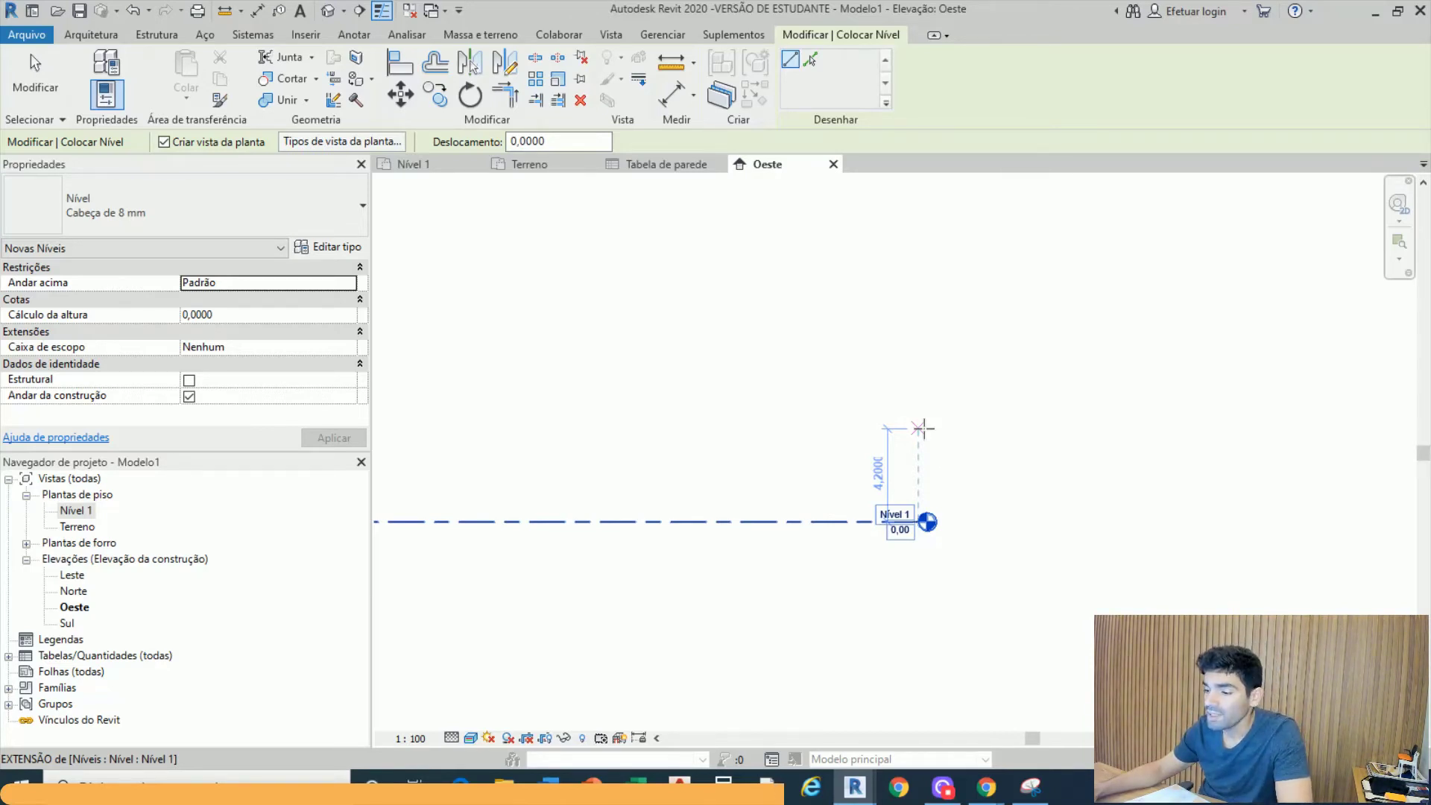
left_click(924, 429)
scroll(664, 390, "down", 1)
middle_click_drag(665, 390, 1113, 338)
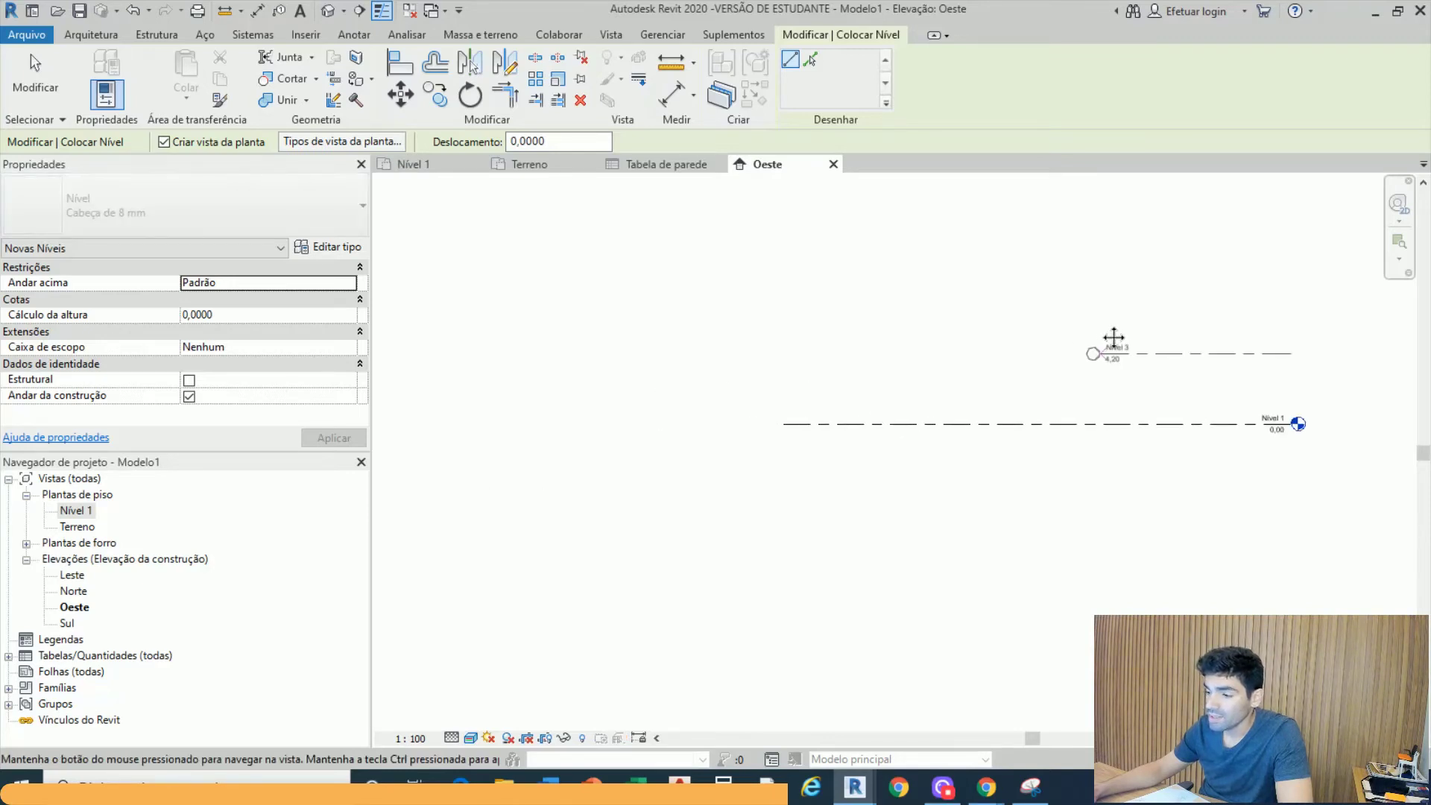
left_click(772, 440)
key("Escape")
key("Escape")
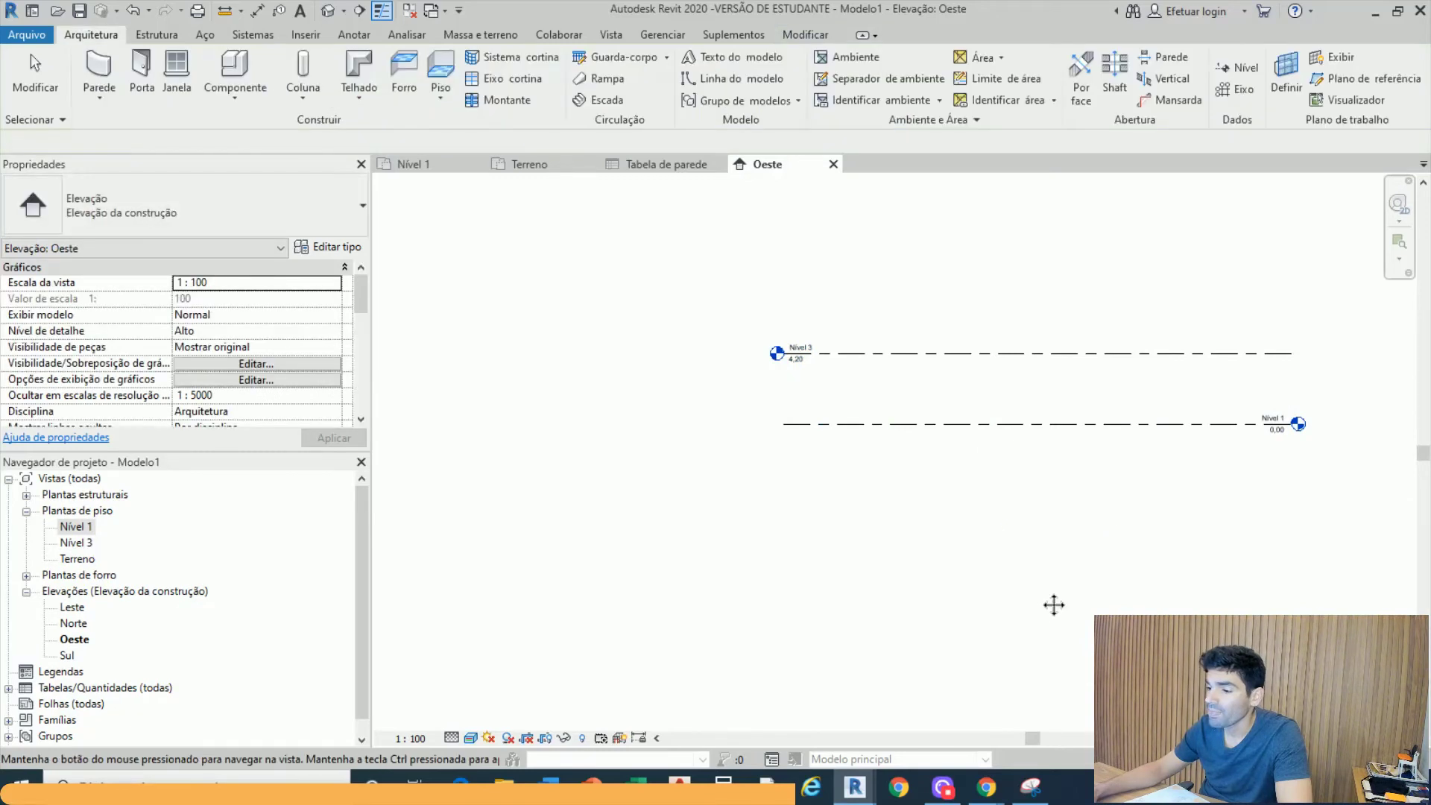
Hide the new Nível 3 level's head at its left end and show it at the right end, above Nível 1's head
middle_click_drag(1053, 604, 1000, 626)
middle_click_drag(1277, 591, 1172, 573)
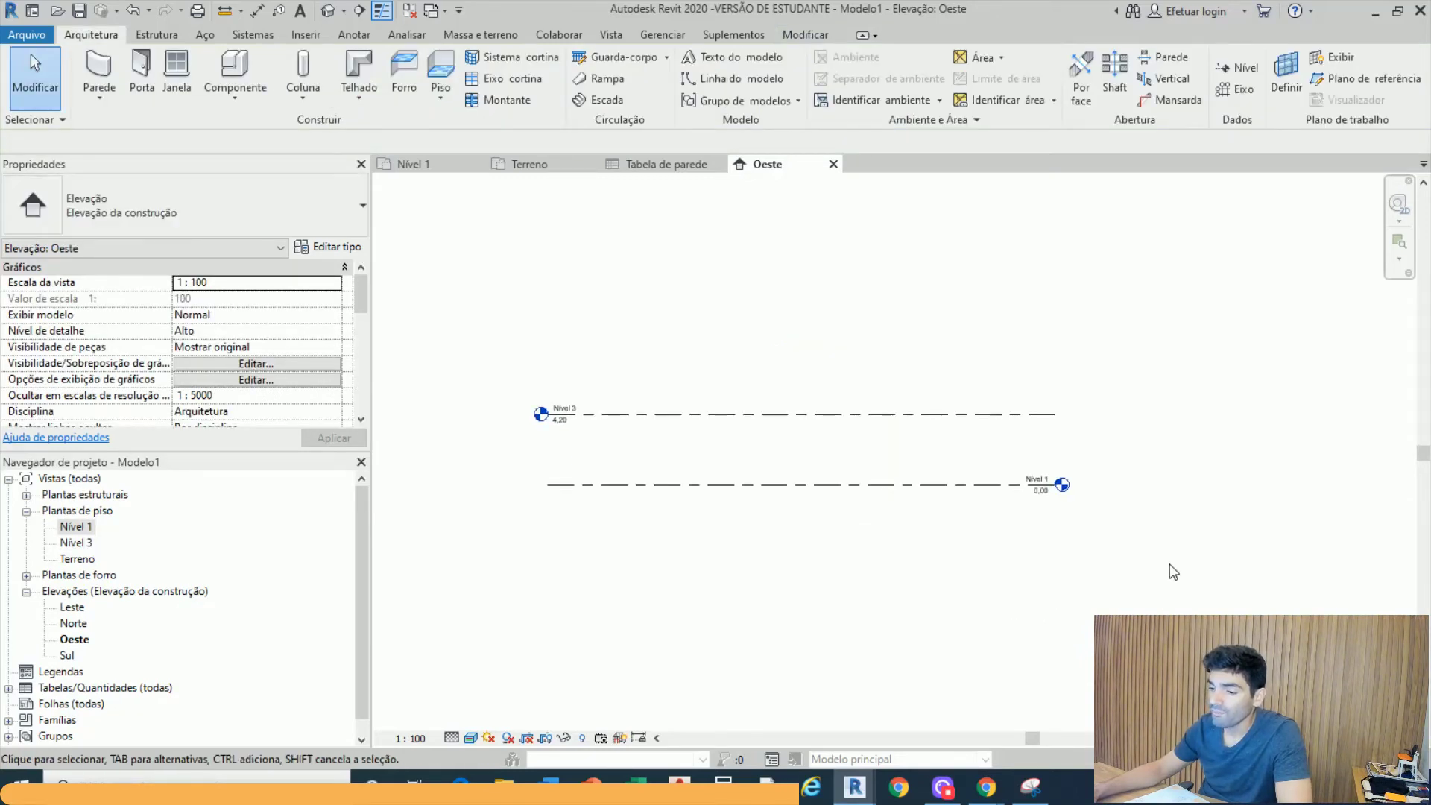
scroll(1174, 572, "down", 2)
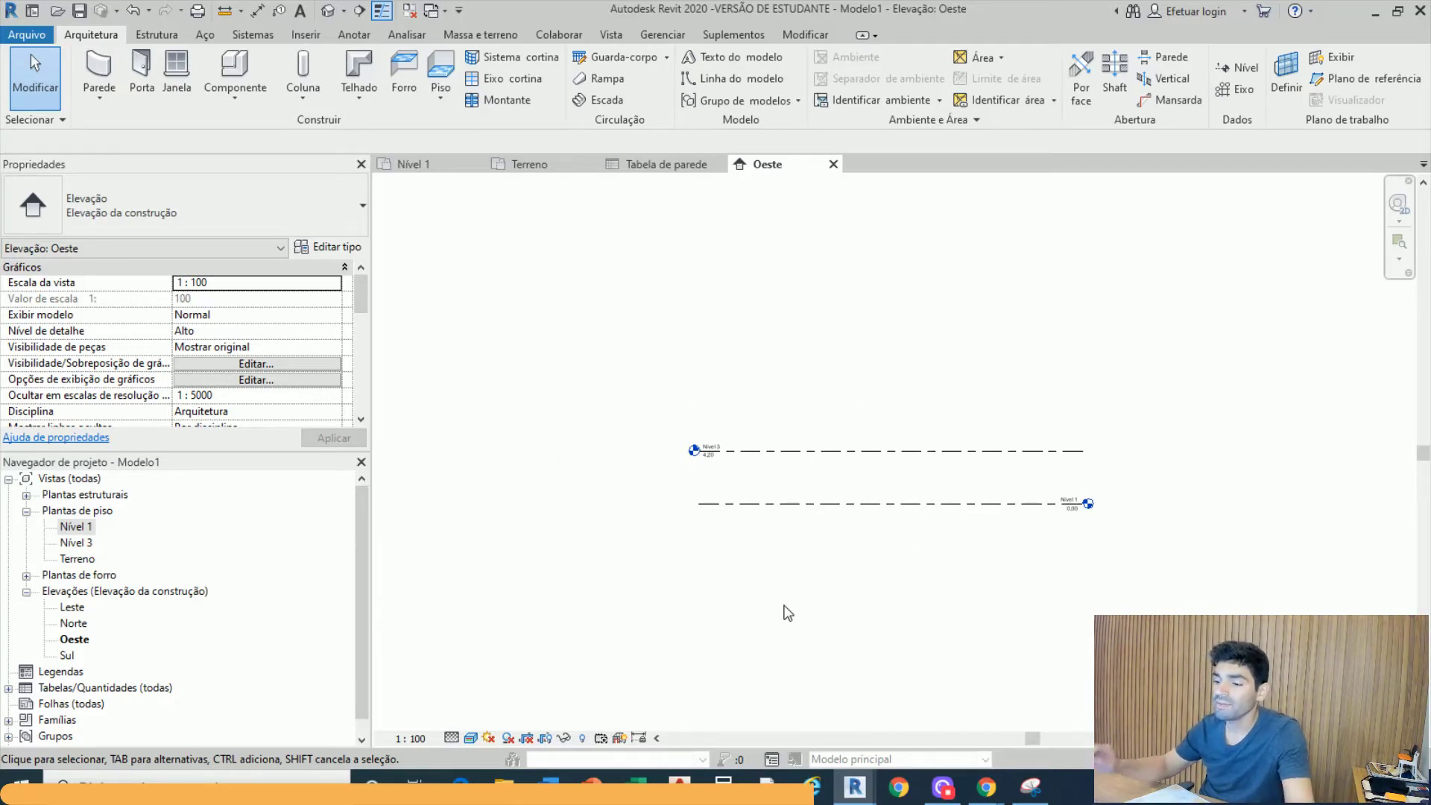
left_click(768, 458)
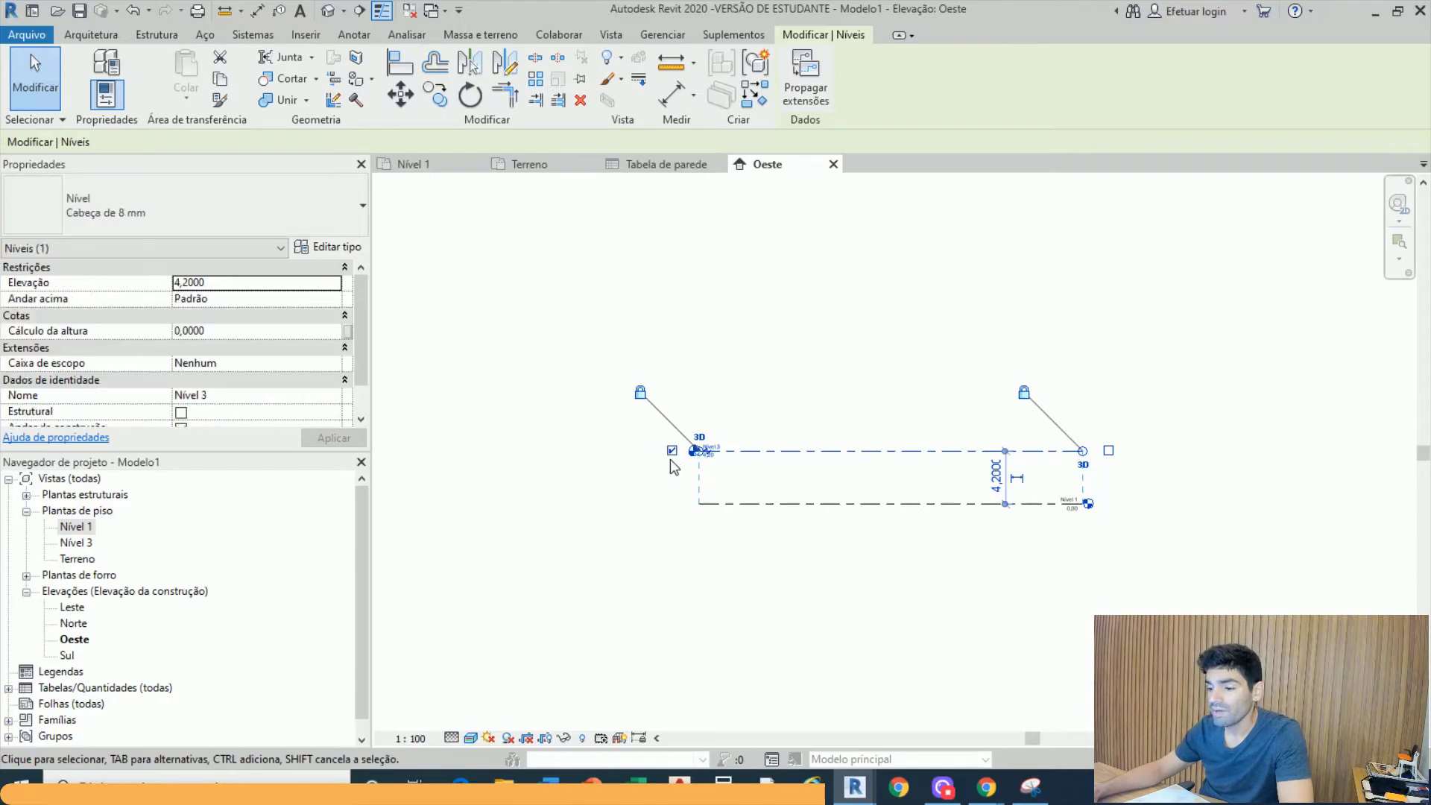
scroll(676, 463, "up", 5)
scroll(674, 463, "up", 2)
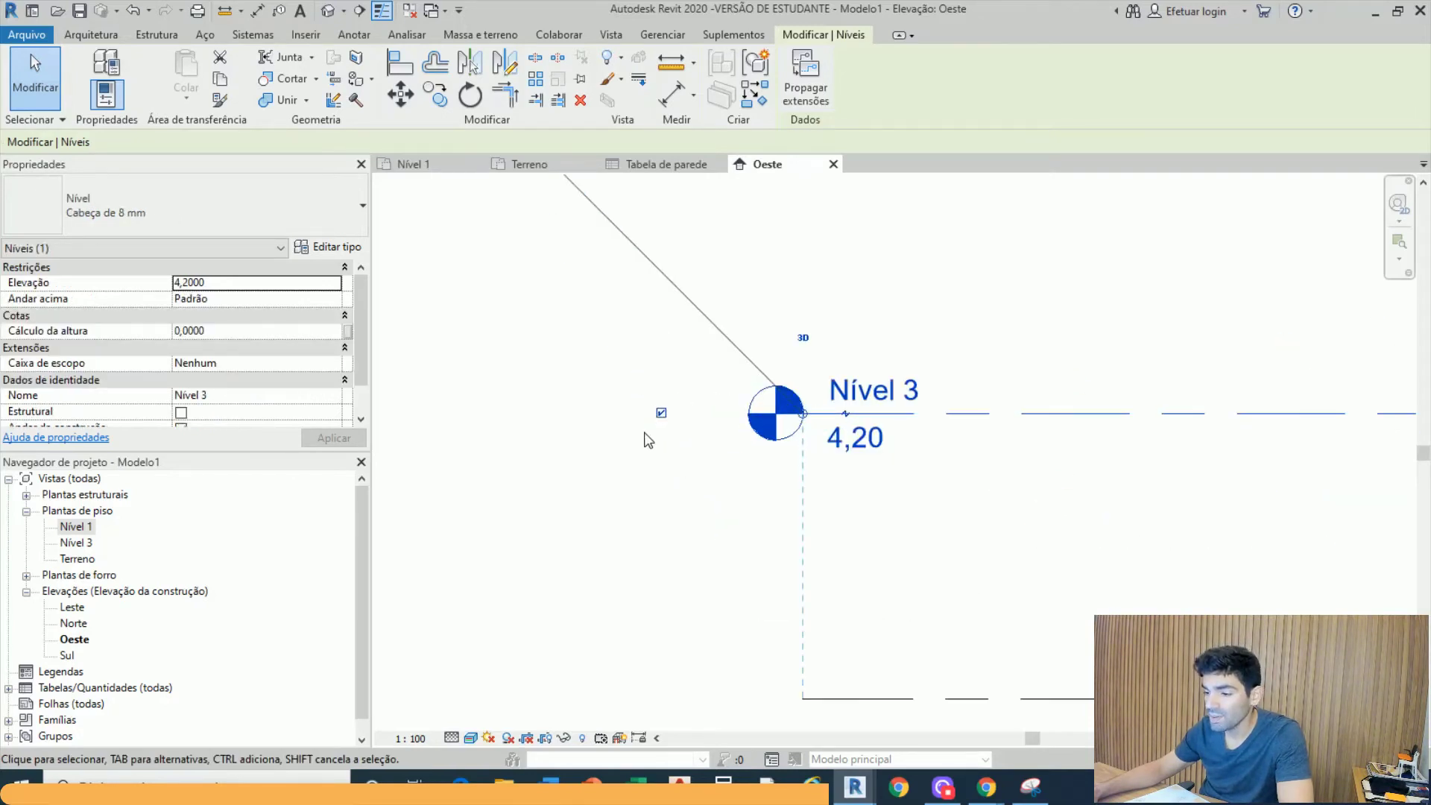
scroll(659, 417, "down", 6)
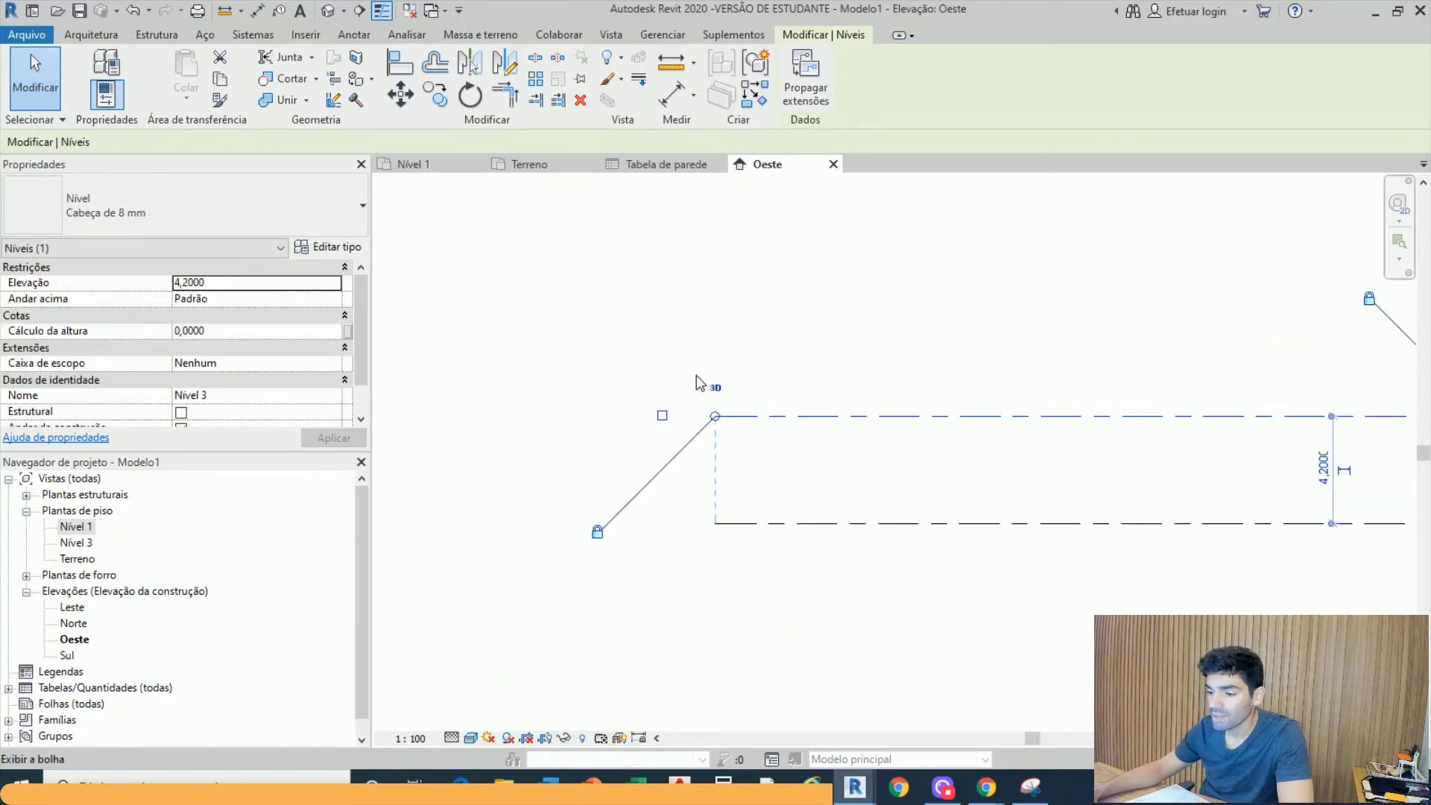
scroll(893, 395, "down", 3)
middle_click_drag(1028, 415, 1252, 524)
scroll(686, 435, "up", 7)
left_click(681, 406)
scroll(668, 418, "down", 2)
left_click(863, 534)
scroll(1013, 566, "up", 4)
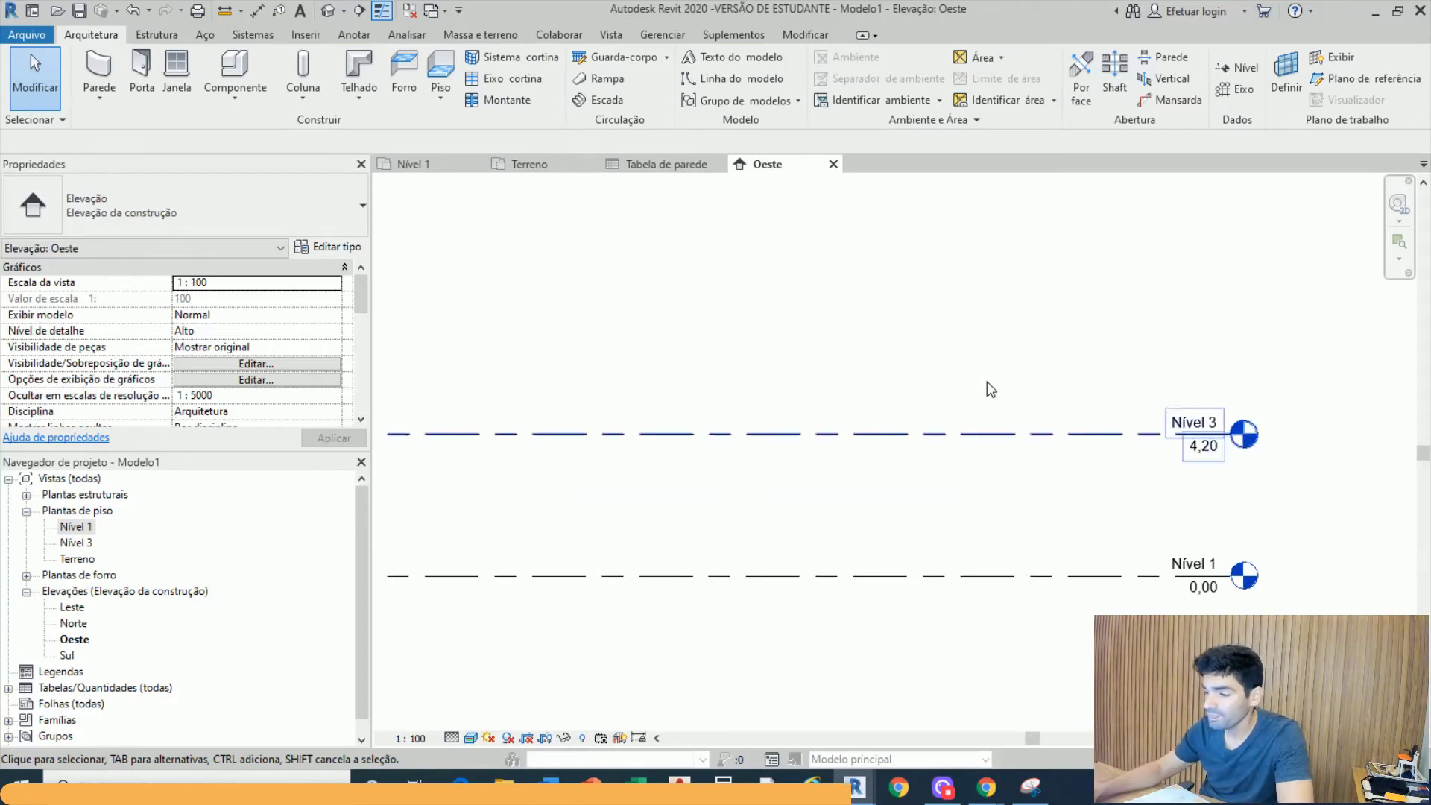
Set the elevation of the Nível 3 level to 3.00 m
scroll(936, 430, "down", 3)
scroll(937, 432, "up", 5)
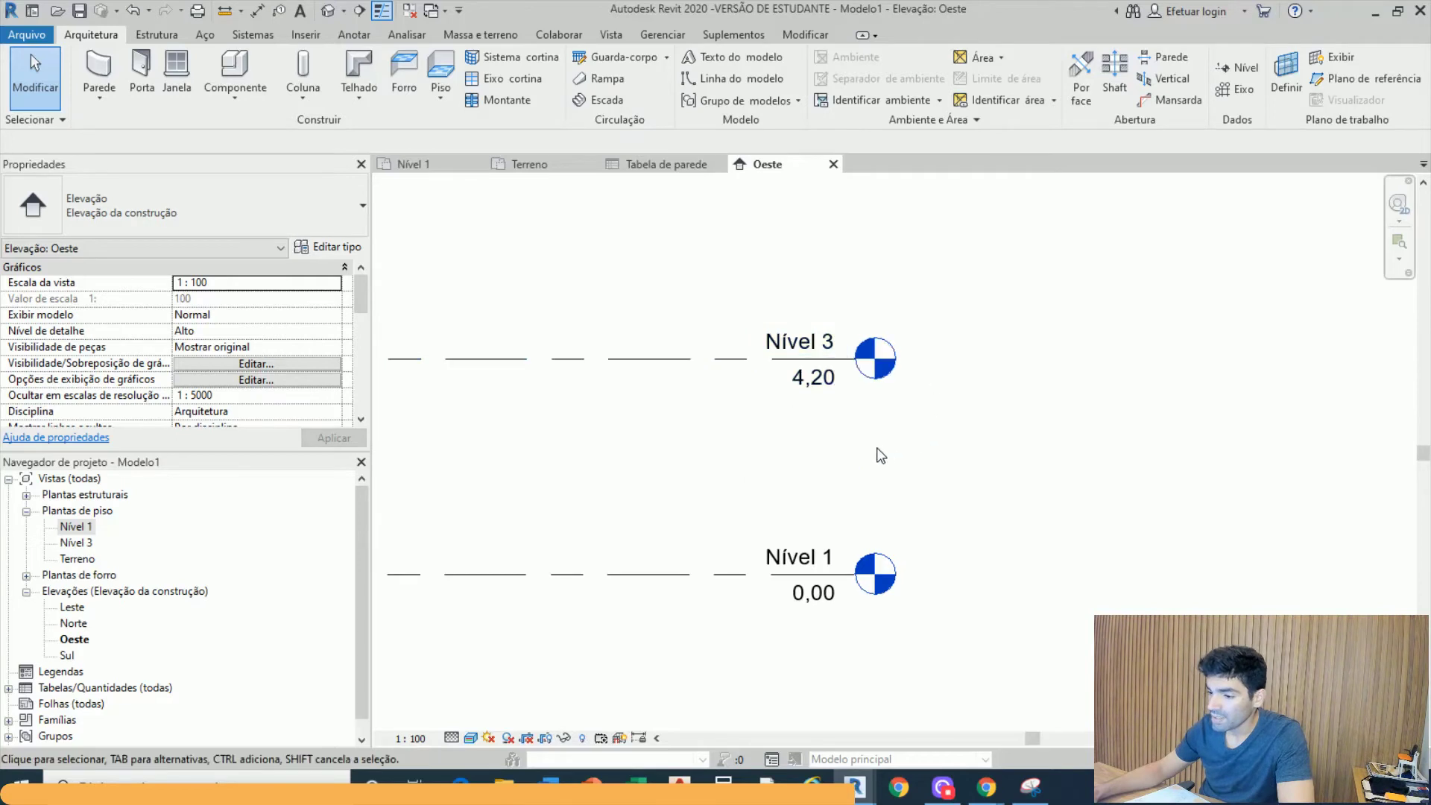
scroll(757, 383, "up", 2)
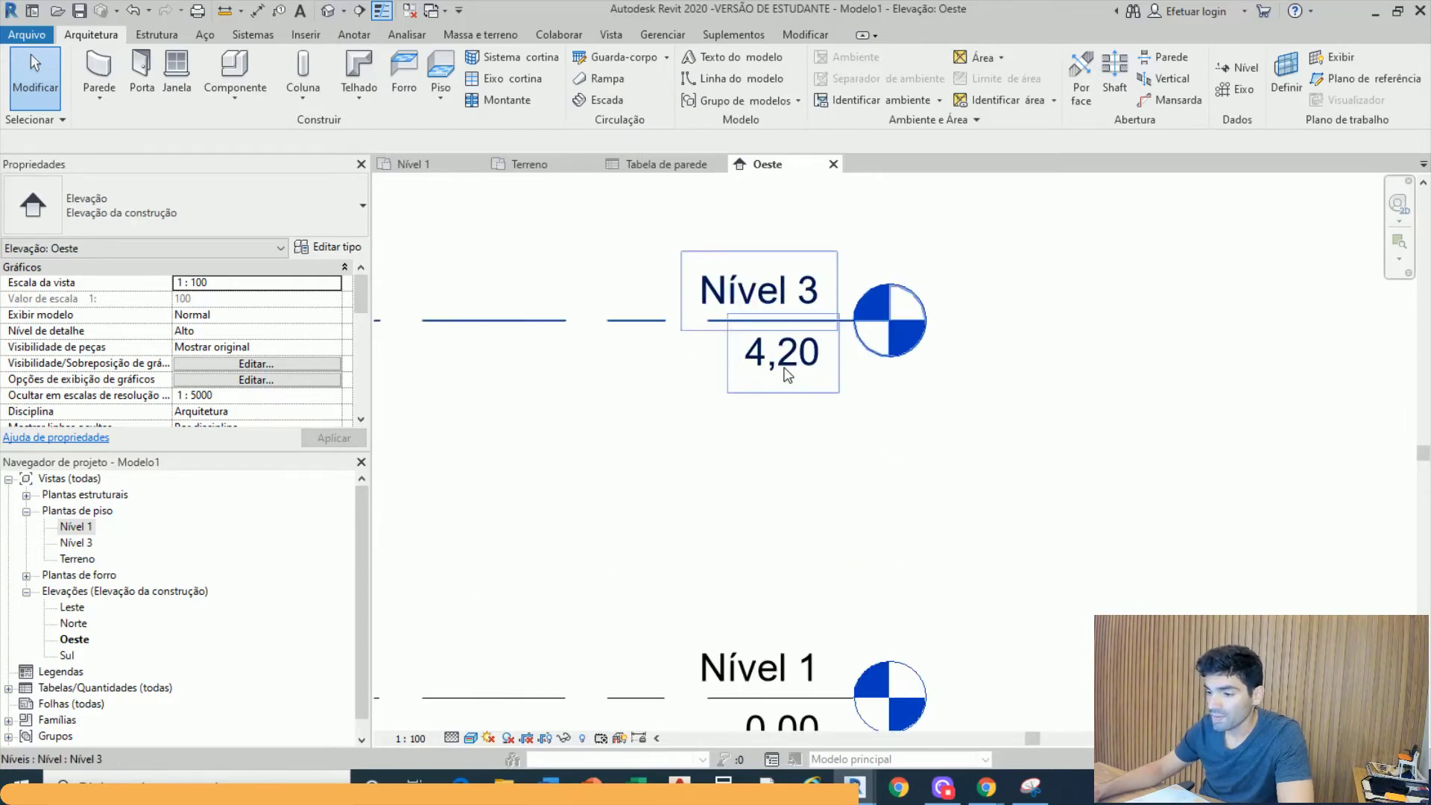
scroll(618, 409, "down", 2)
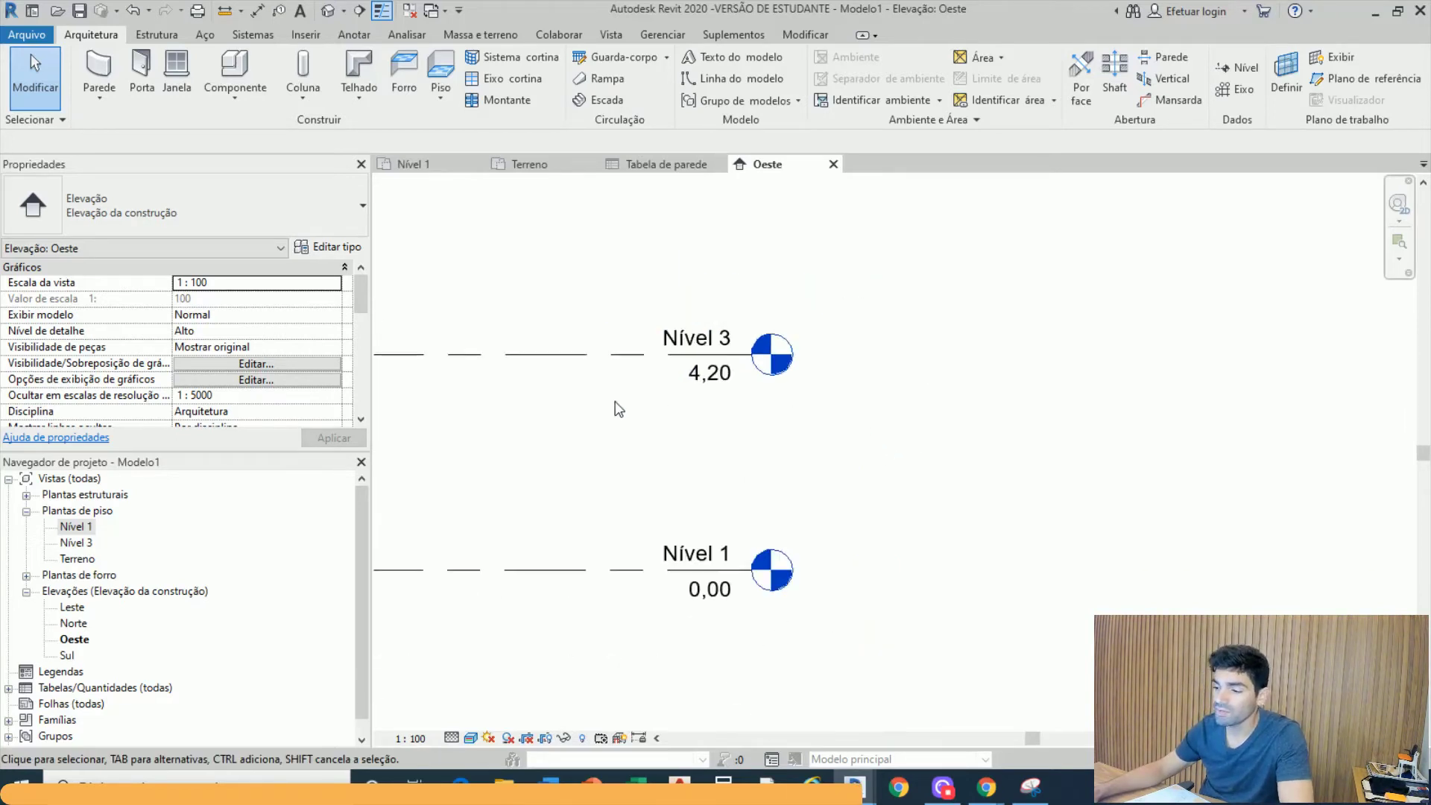
scroll(616, 404, "down", 1)
middle_click_drag(625, 407, 797, 415)
scroll(874, 403, "up", 3)
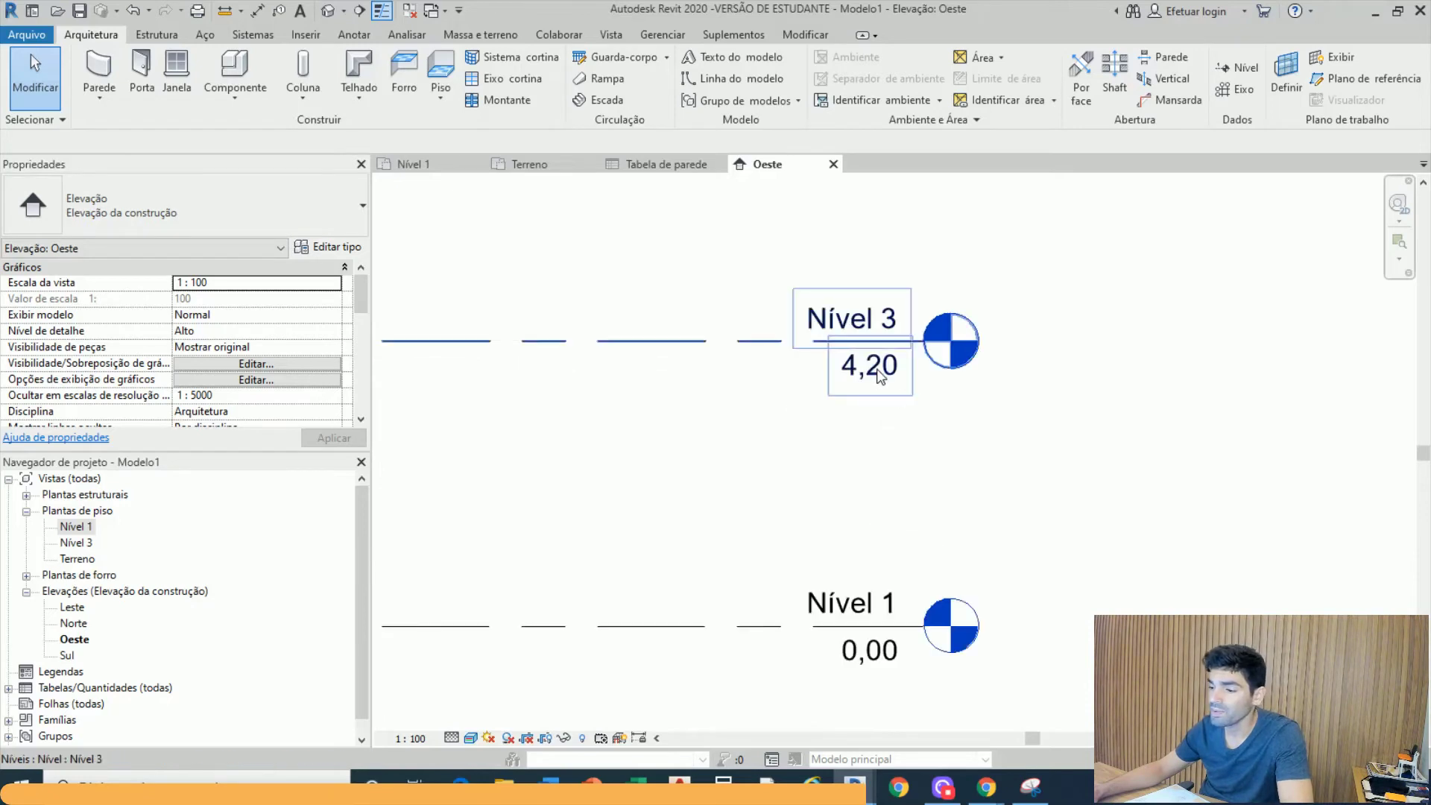
left_click(880, 377)
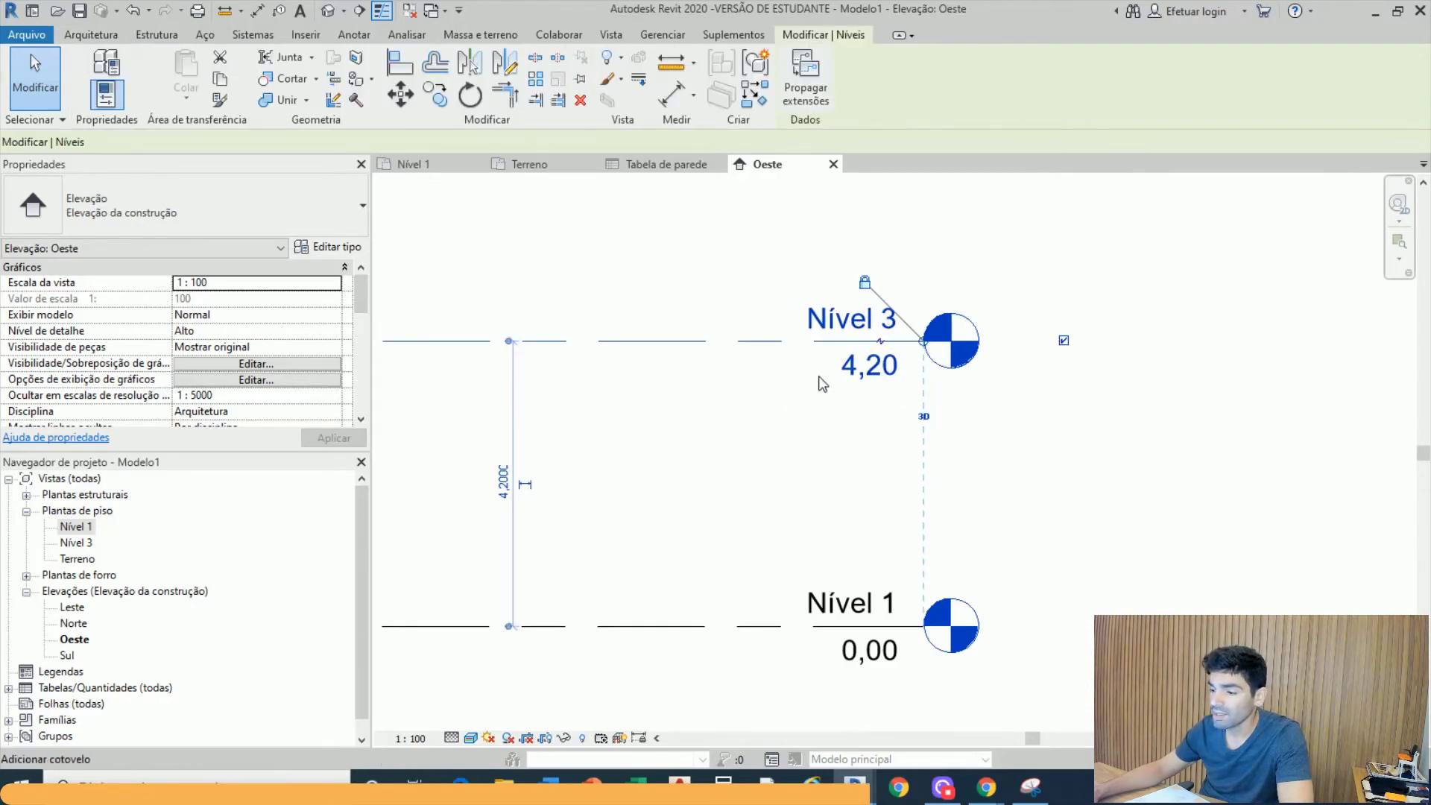
scroll(879, 380, "up", 1)
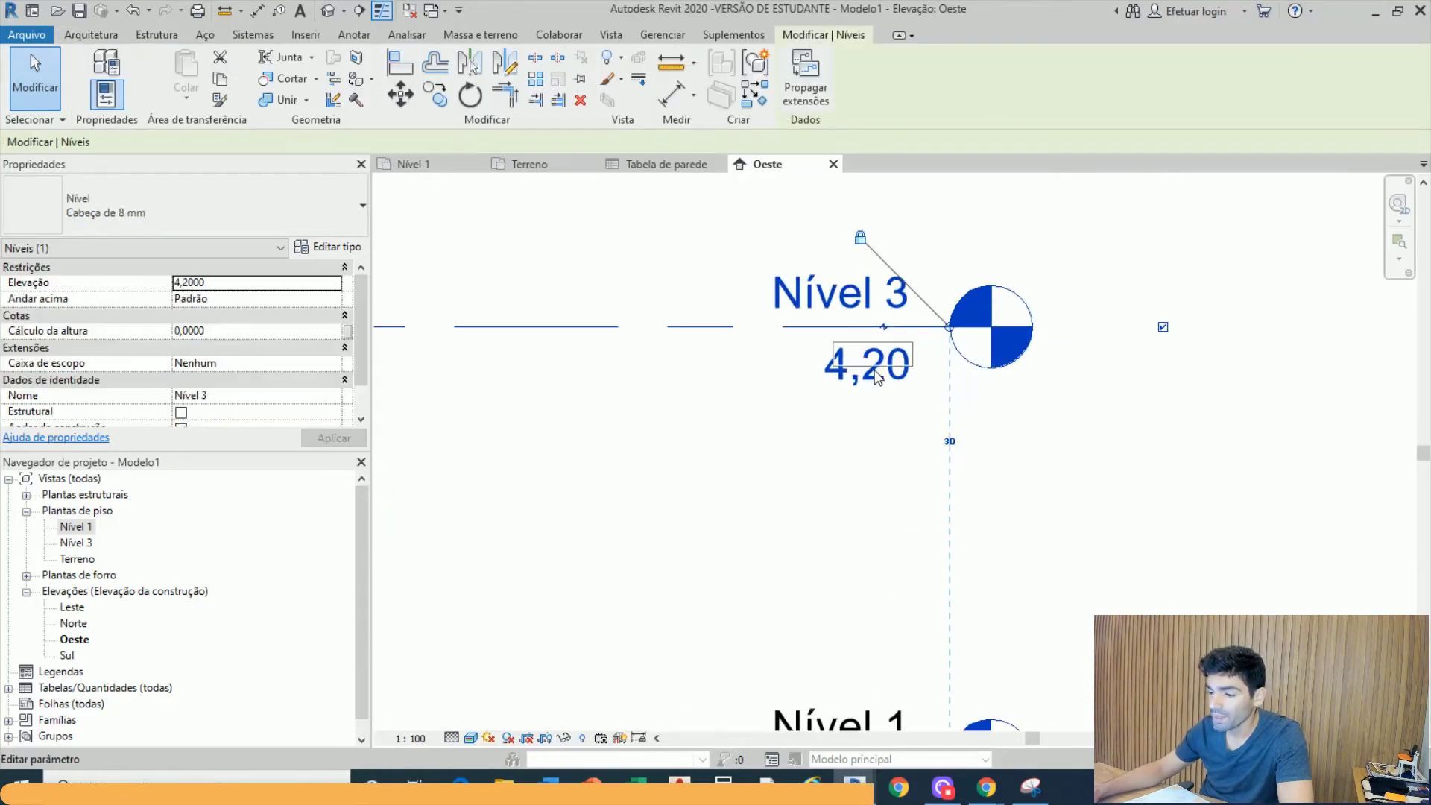
left_click(896, 359)
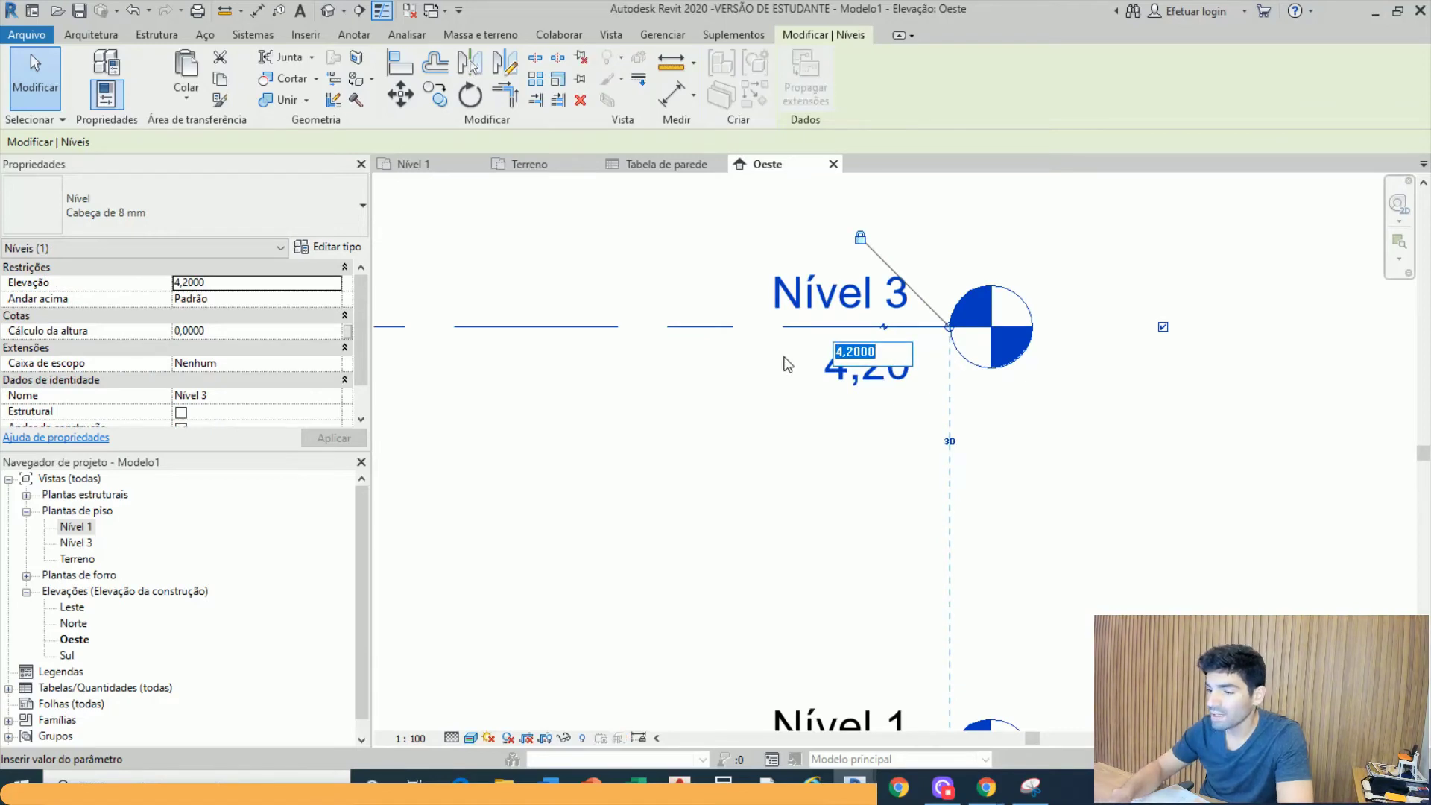
key("Return")
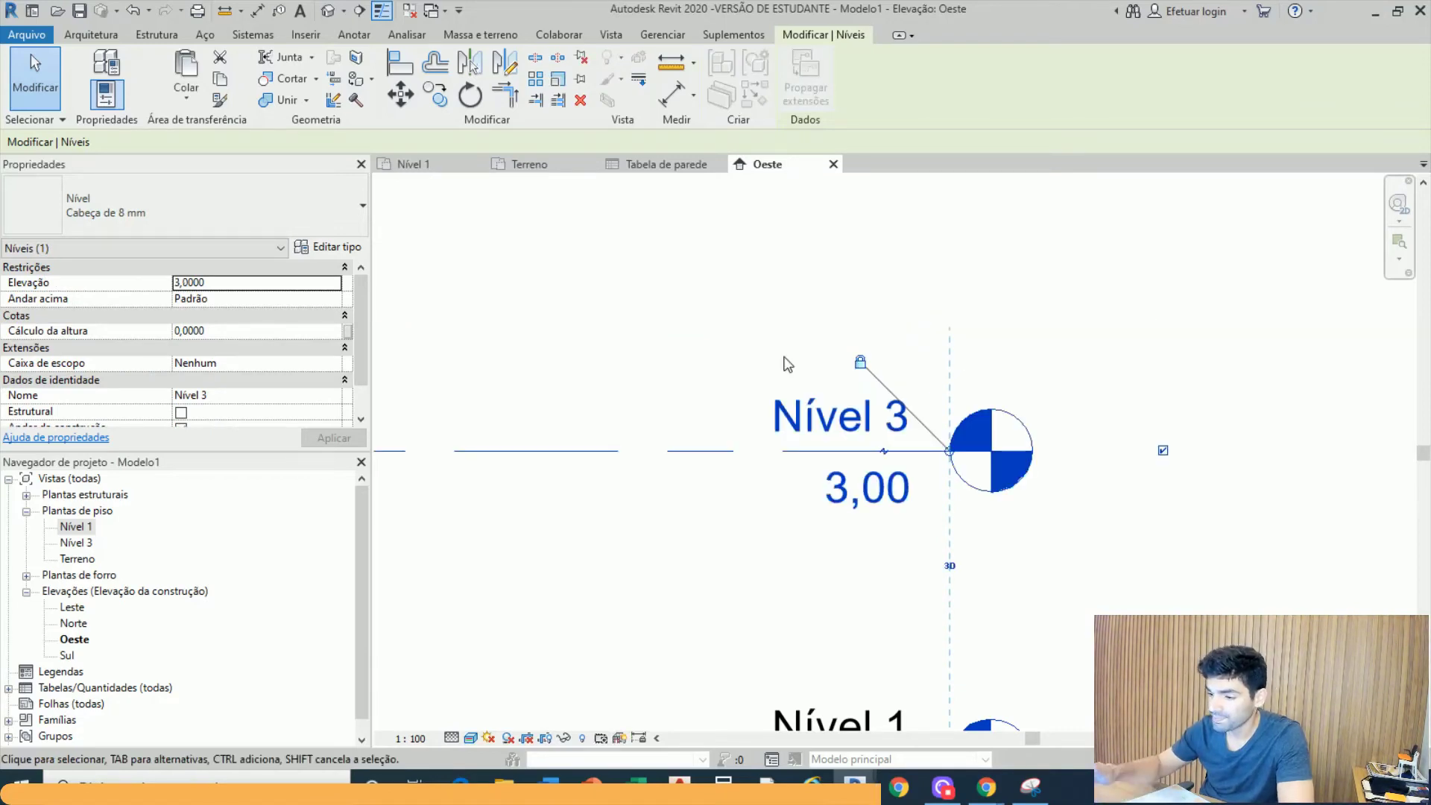
left_click(790, 253)
Rename the Nível 3 level as Nível 2, renaming its corresponding views as well
scroll(790, 253, "down", 3)
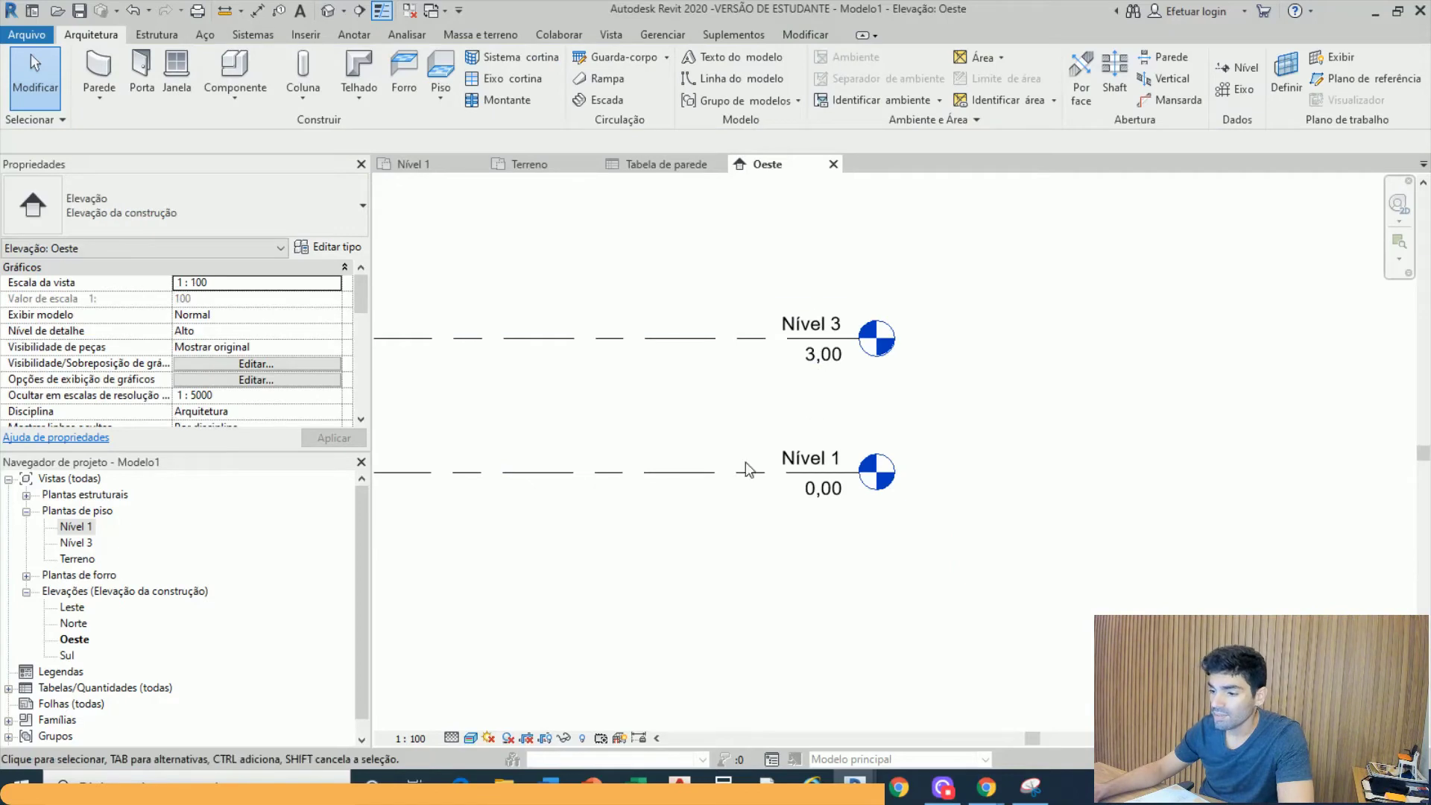
scroll(848, 345, "up", 2)
left_click(830, 320)
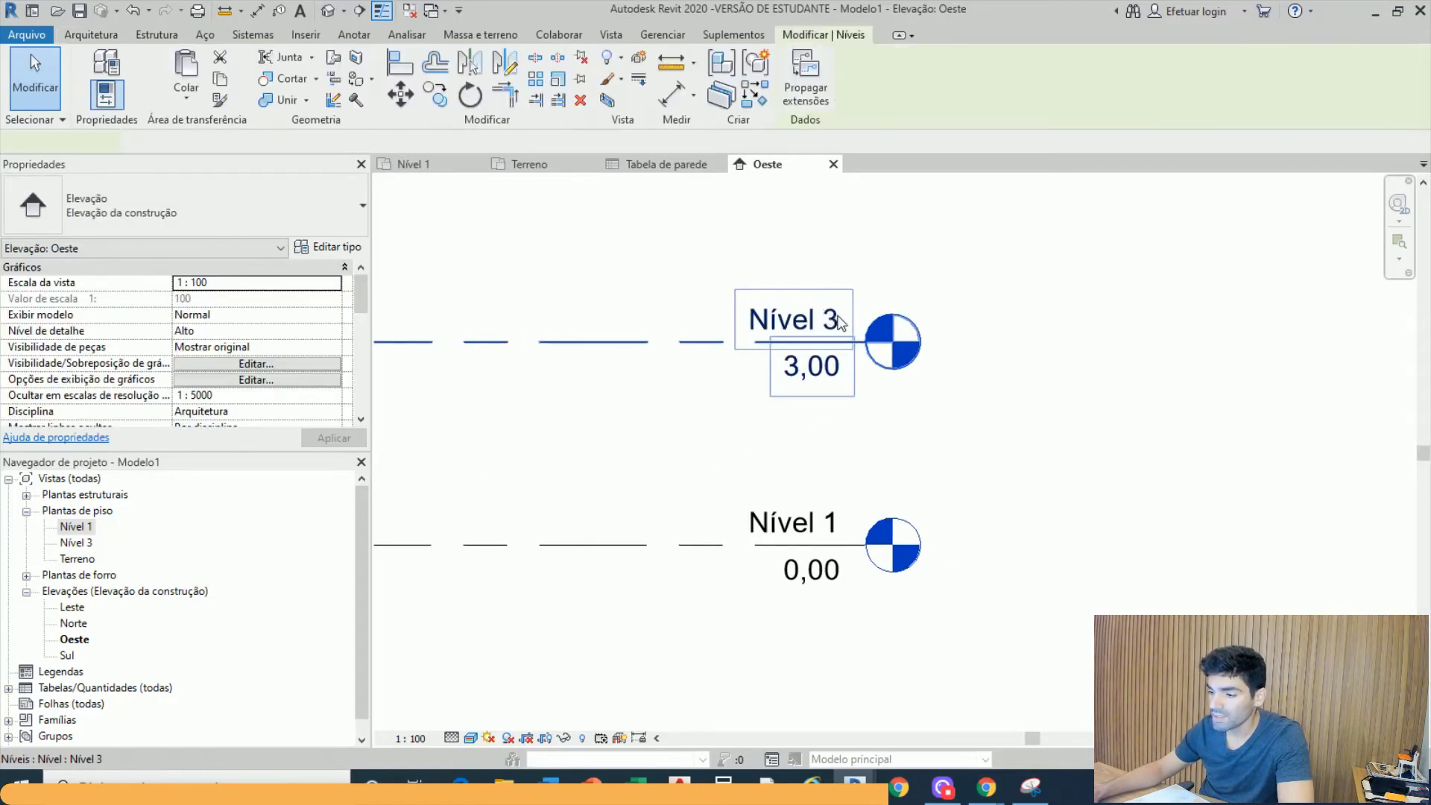
left_click(805, 322)
left_click(816, 324)
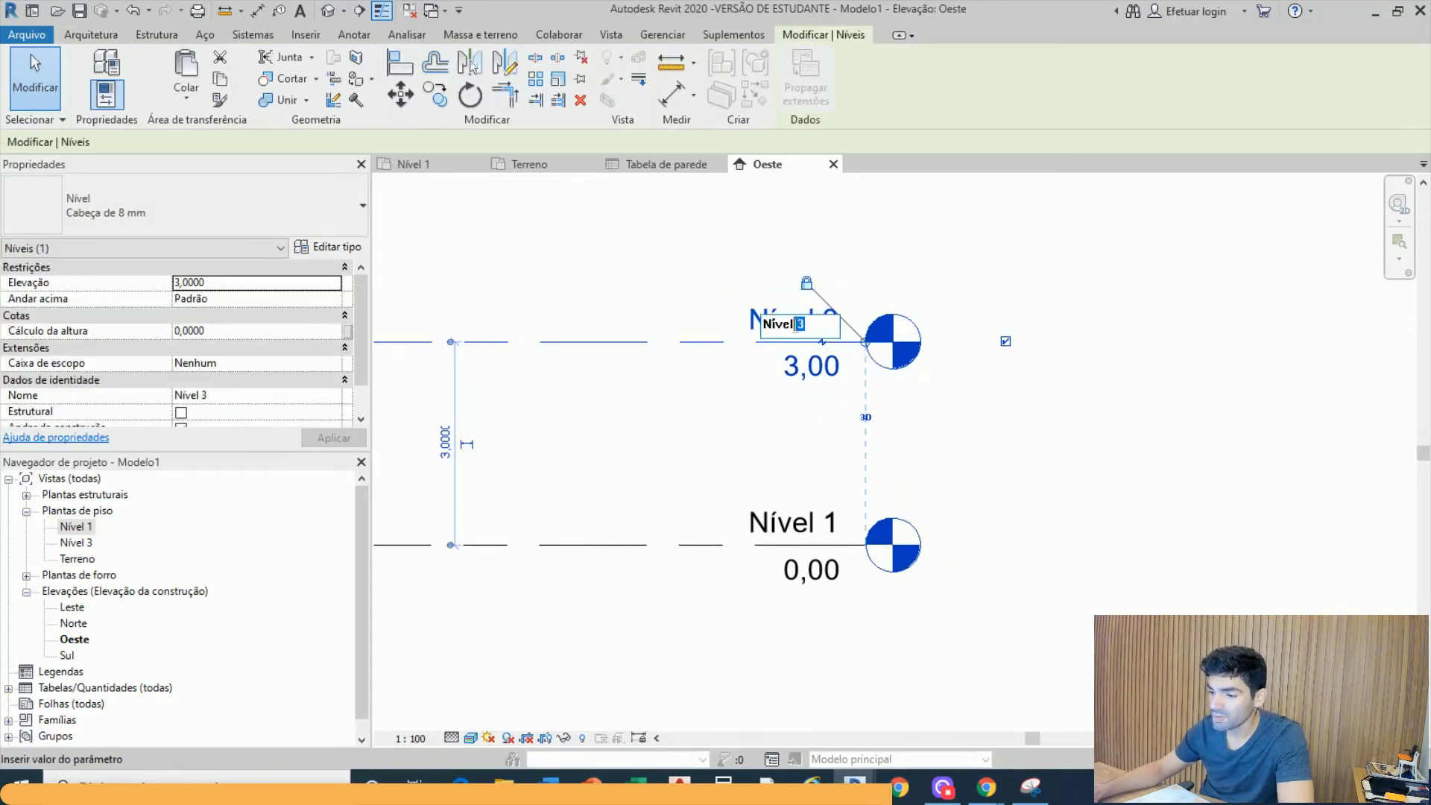
key("Return")
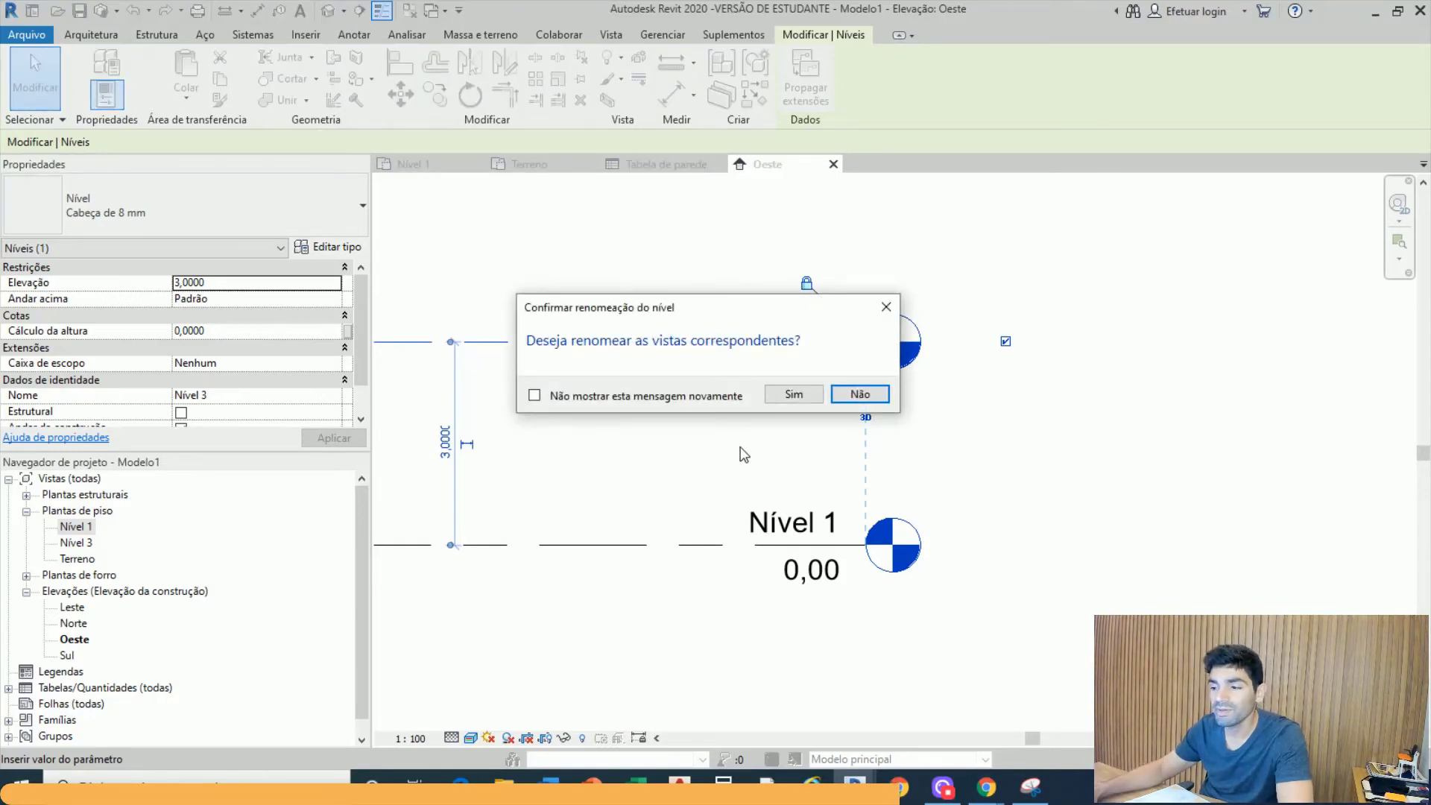
left_click(775, 403)
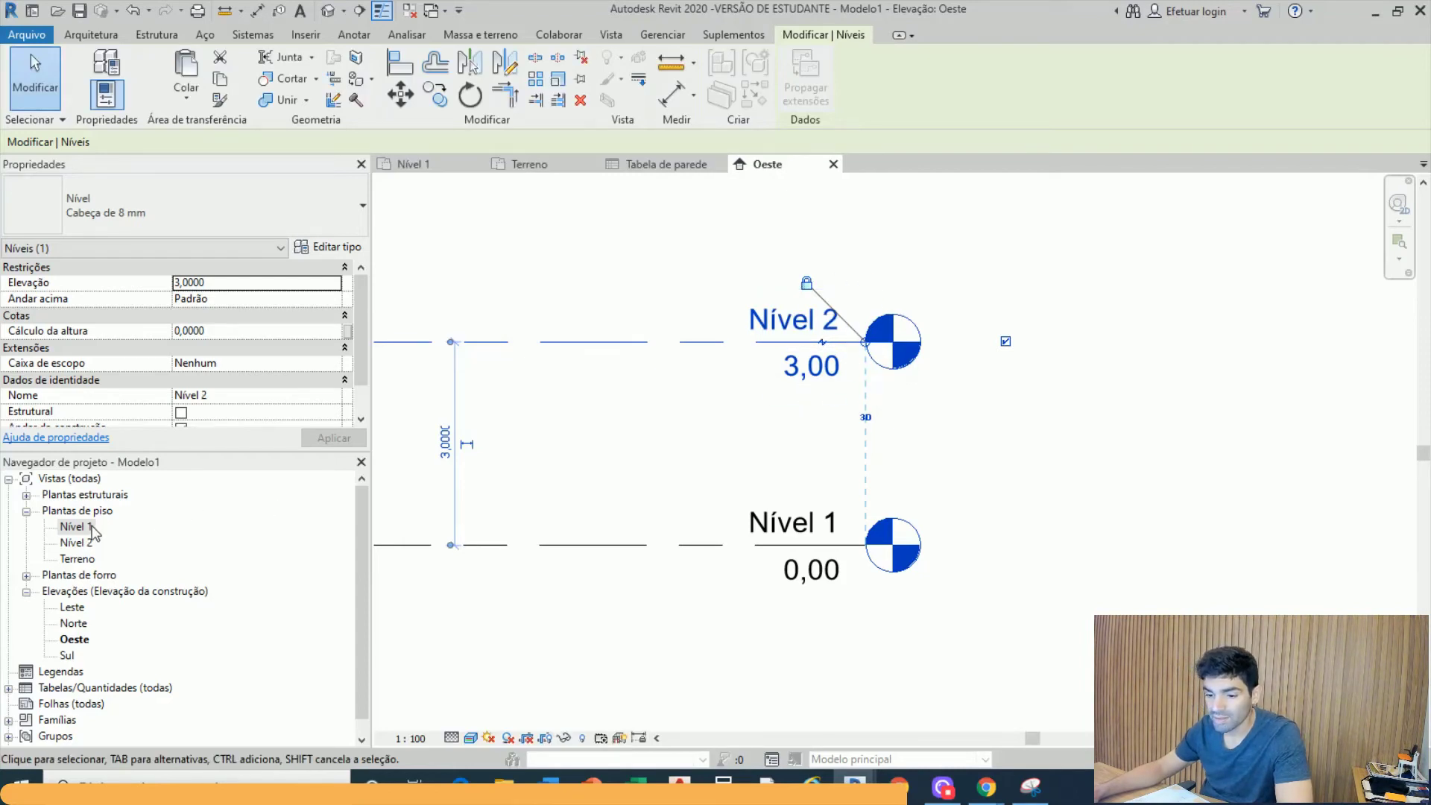
Check the floor plan and ceiling plan lists for the renamed Nível 2 views
left_click(74, 543)
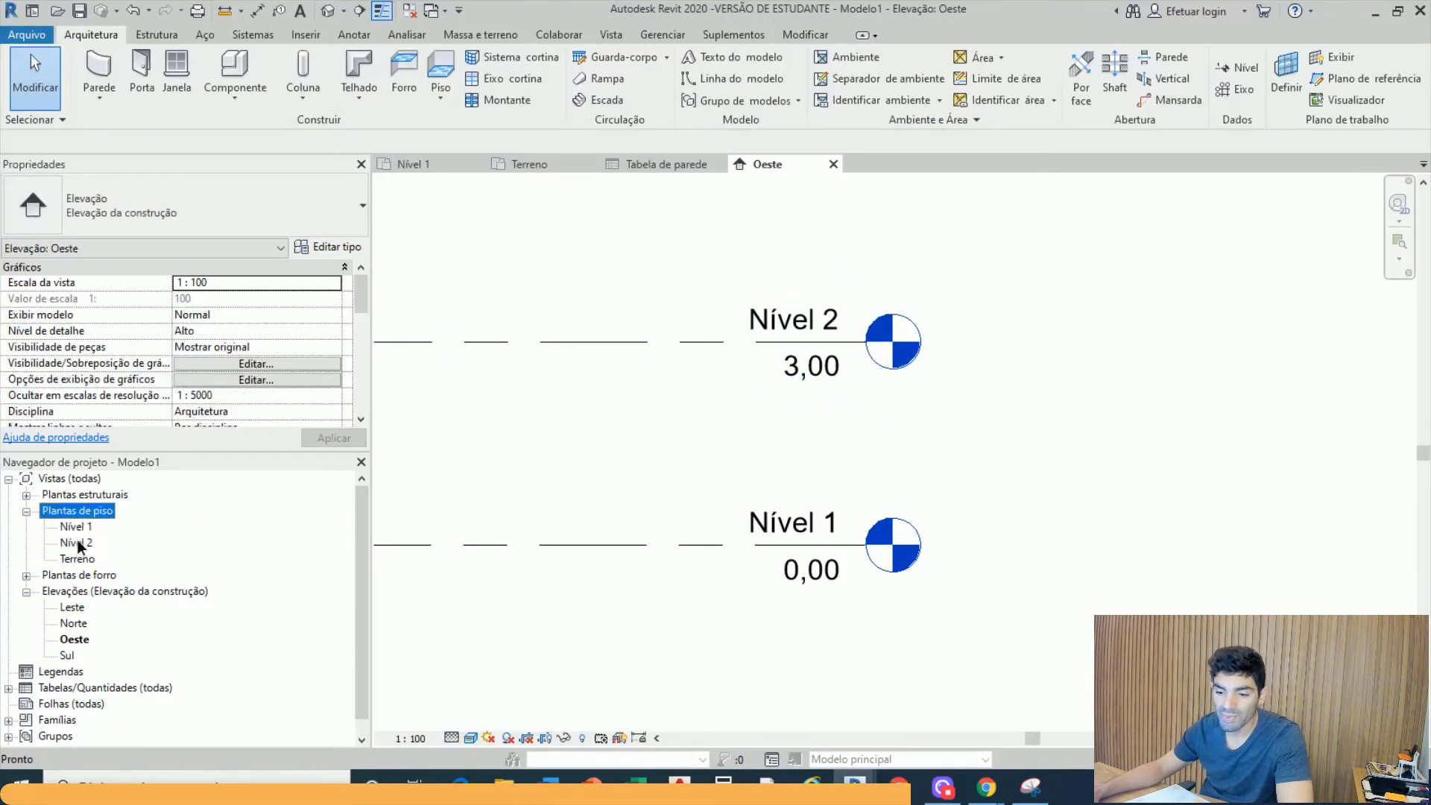
double_click(81, 578)
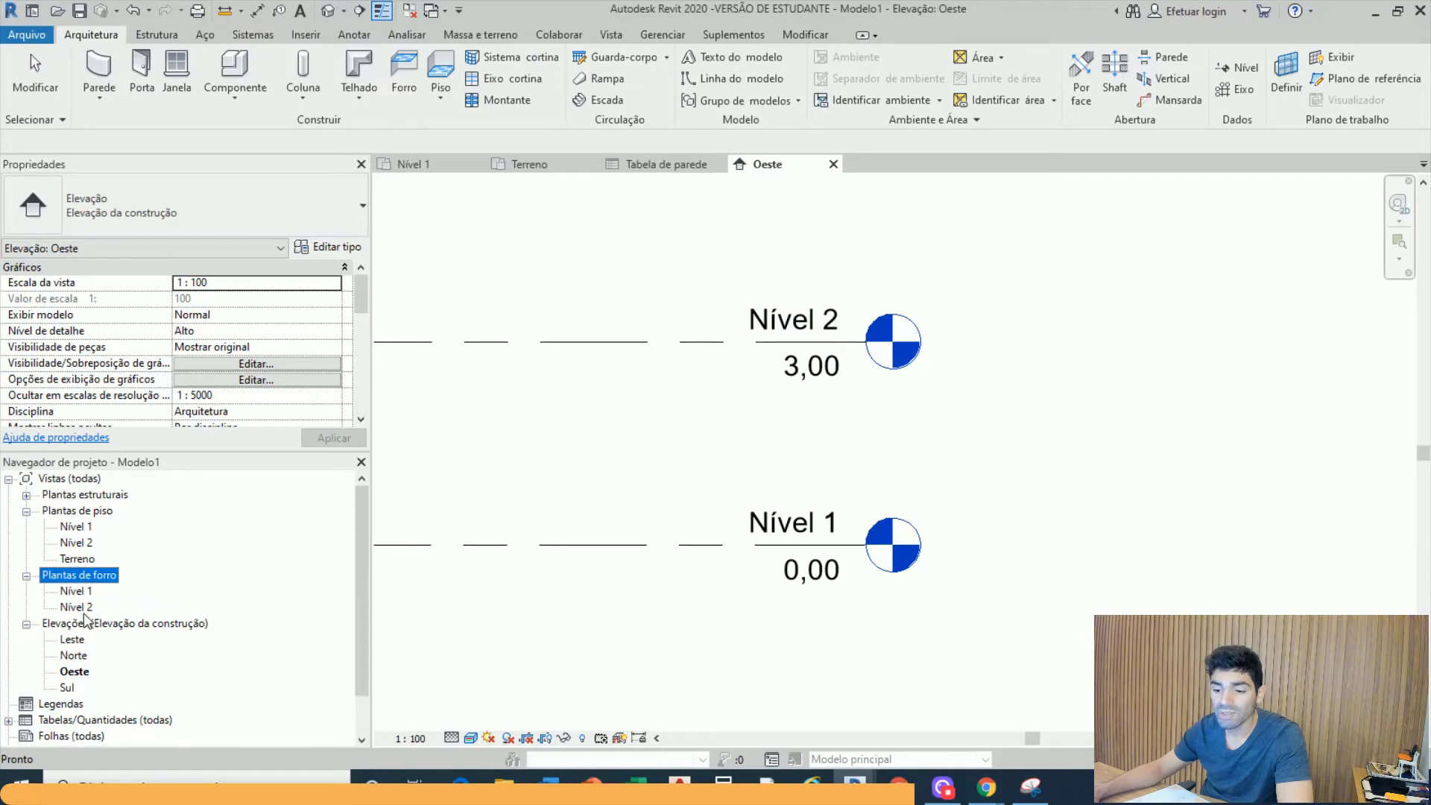
left_click(77, 606)
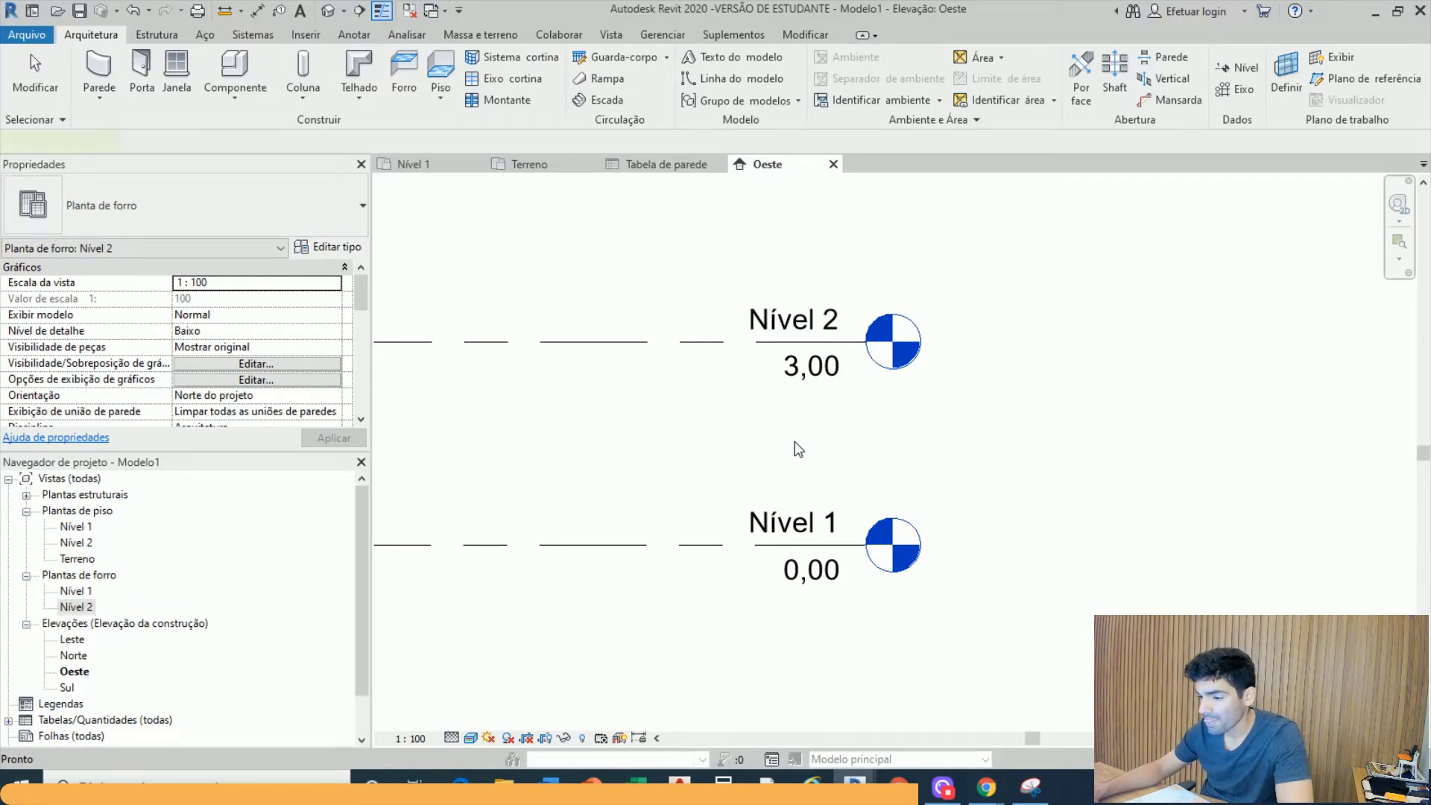
left_click(782, 342)
scroll(721, 441, "down", 5)
middle_click_drag(699, 429, 797, 514)
left_click(937, 600)
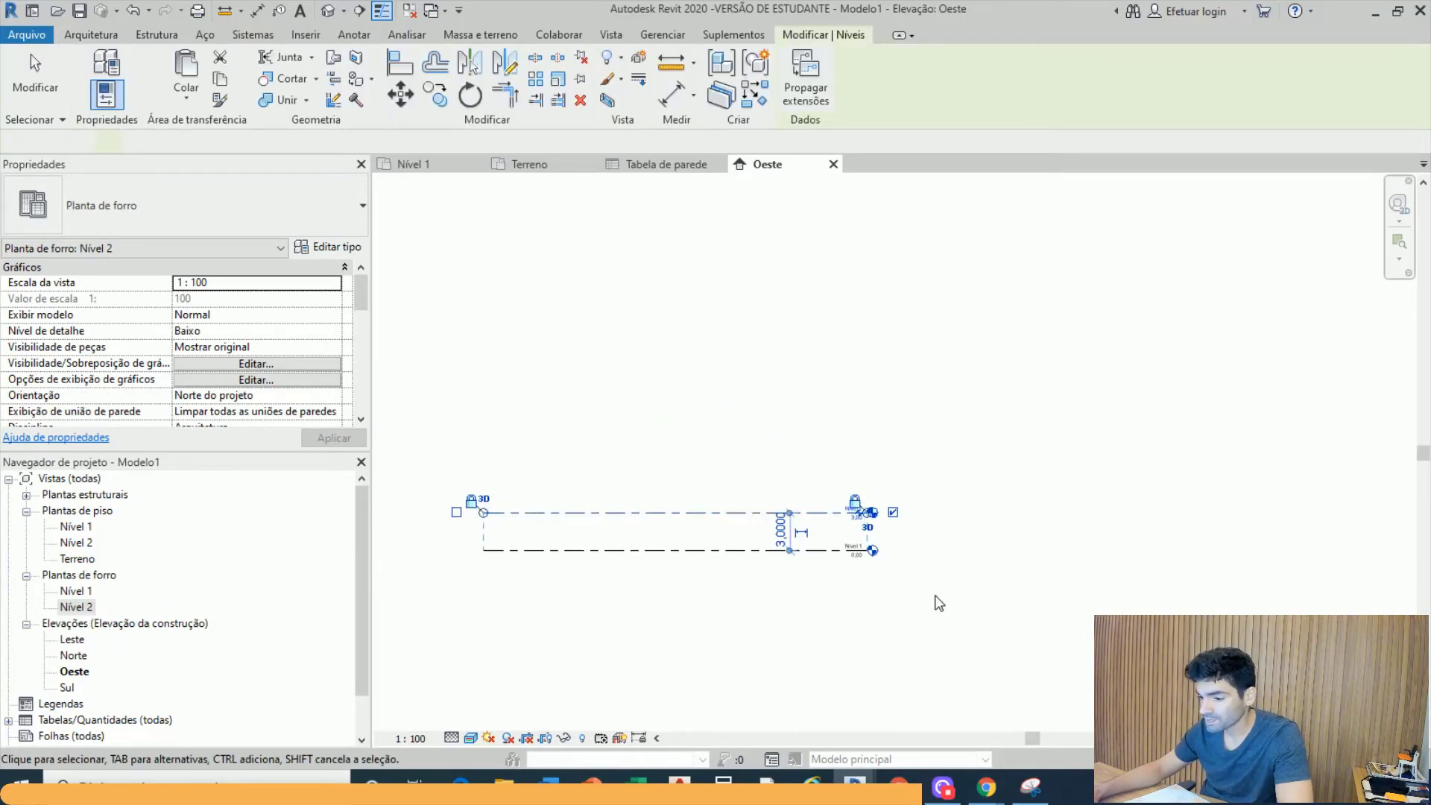
scroll(842, 548, "up", 5)
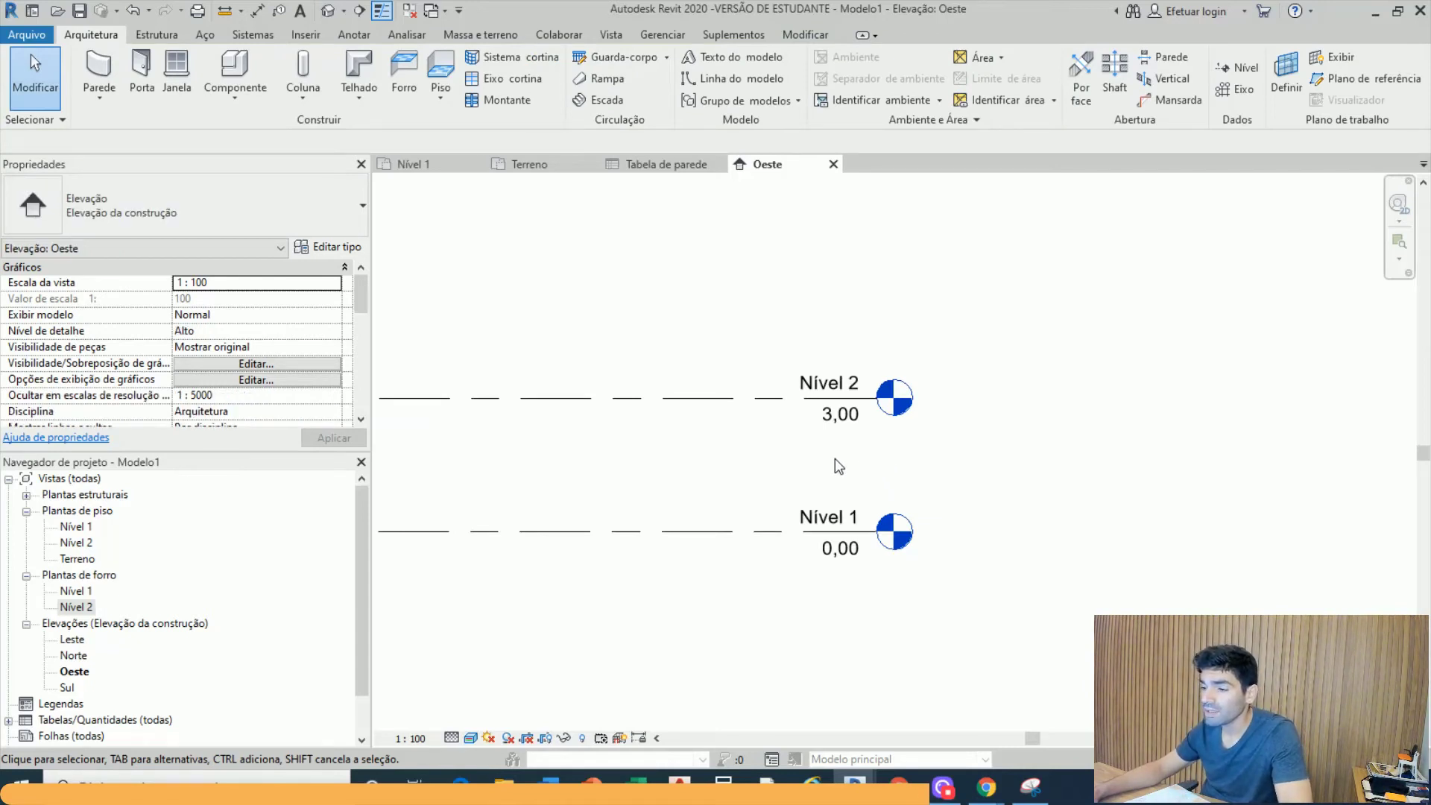
Start a new level created from picked lines, with an offset of 3 m
middle_click_drag(838, 465, 946, 628)
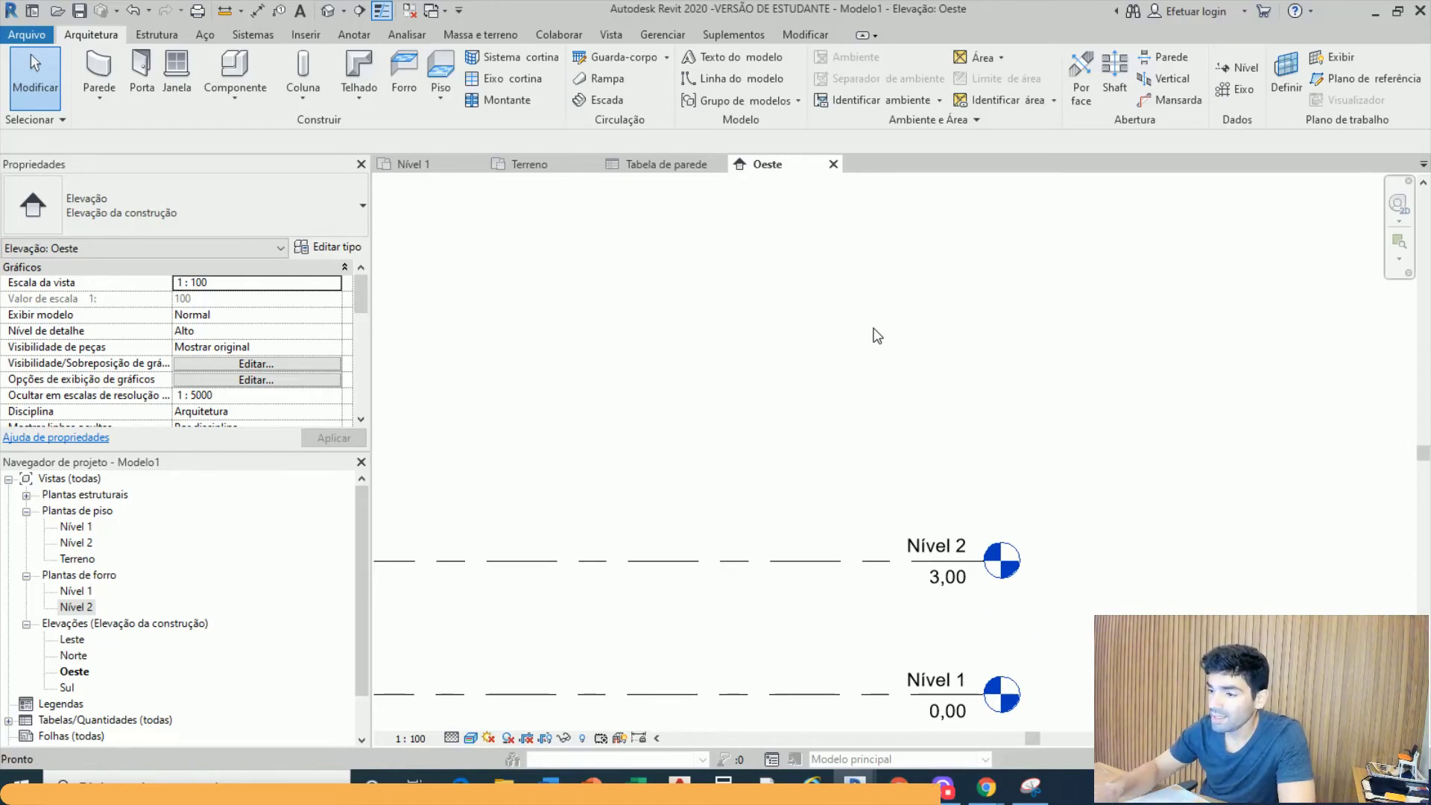
key("l")
key("l")
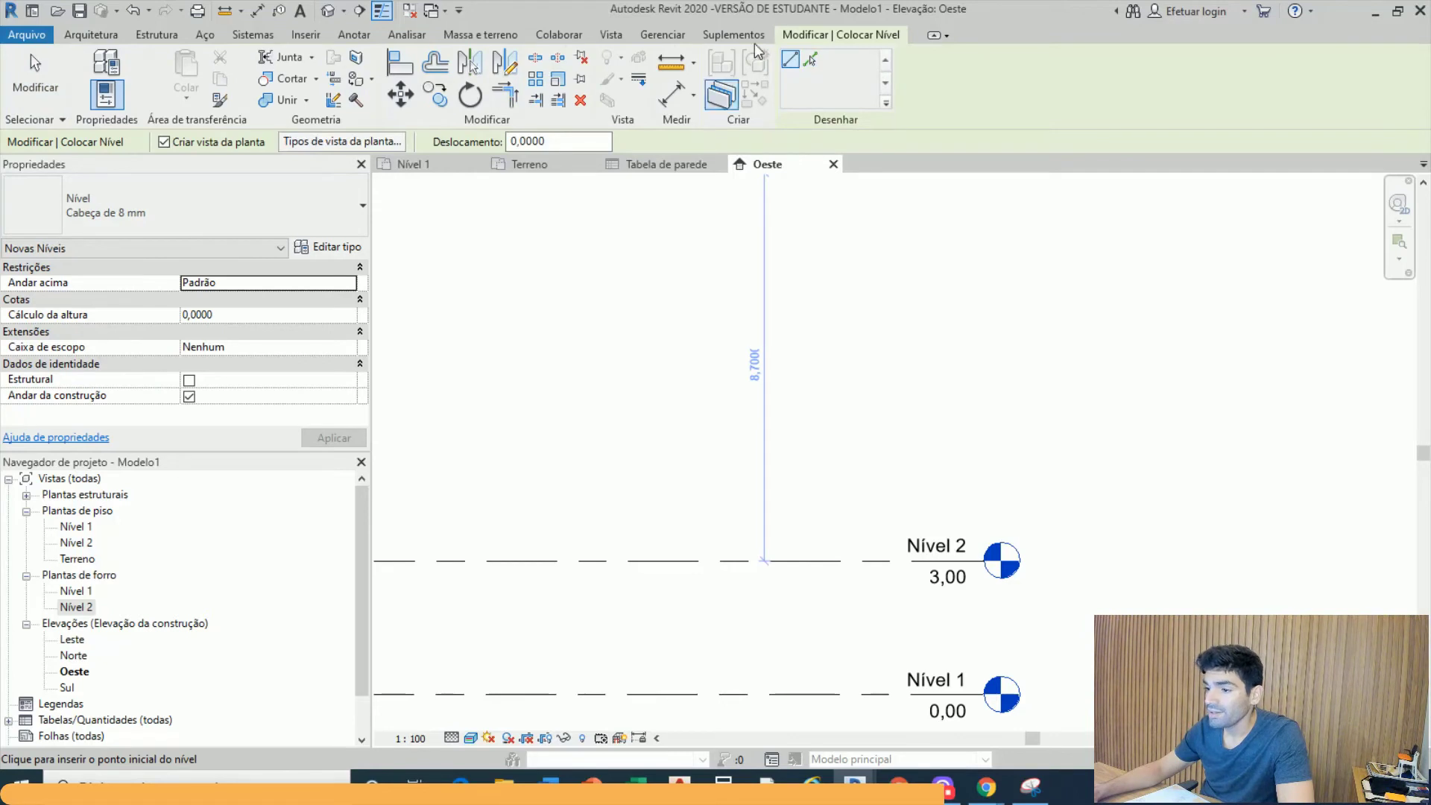
left_click(812, 60)
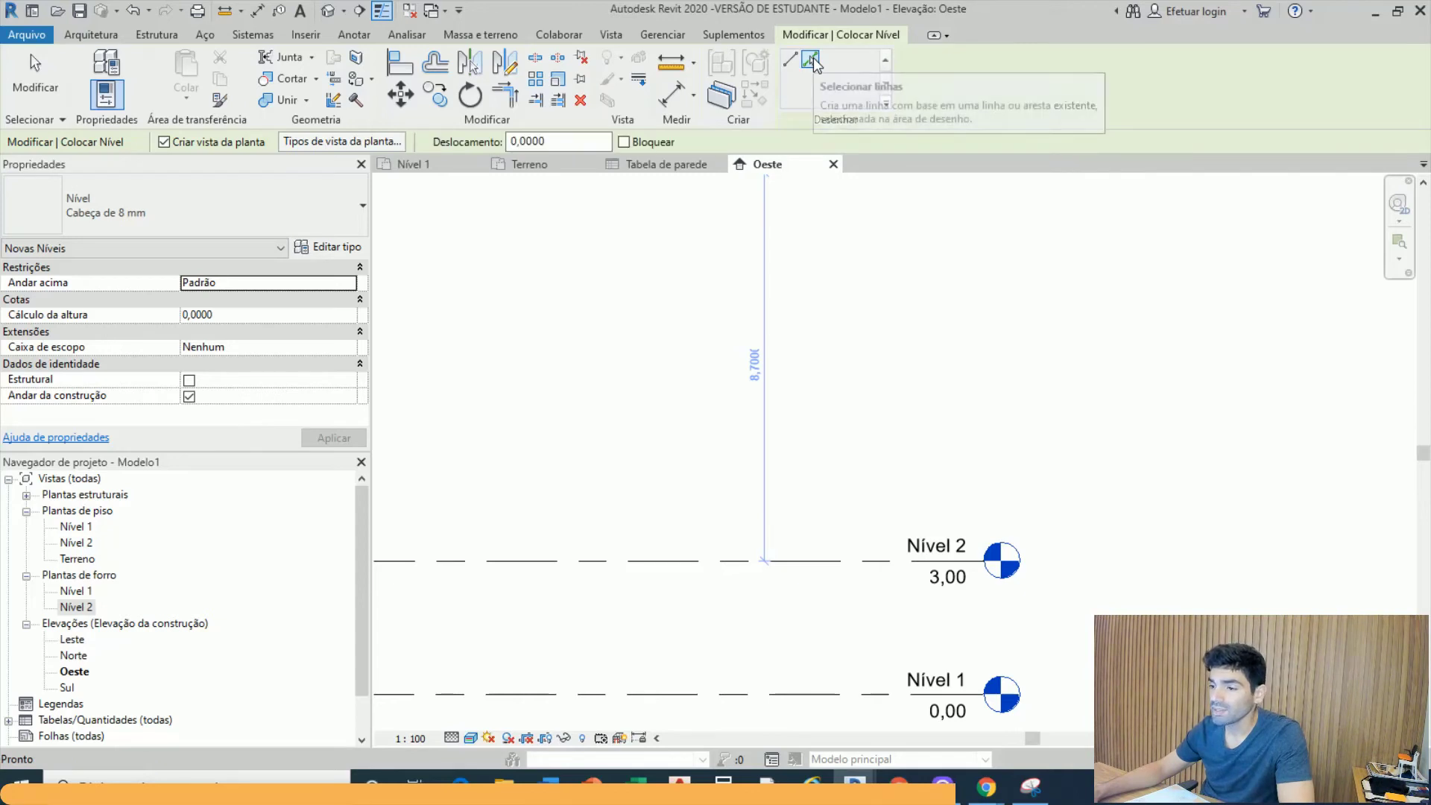
scroll(1176, 343, "down", 4)
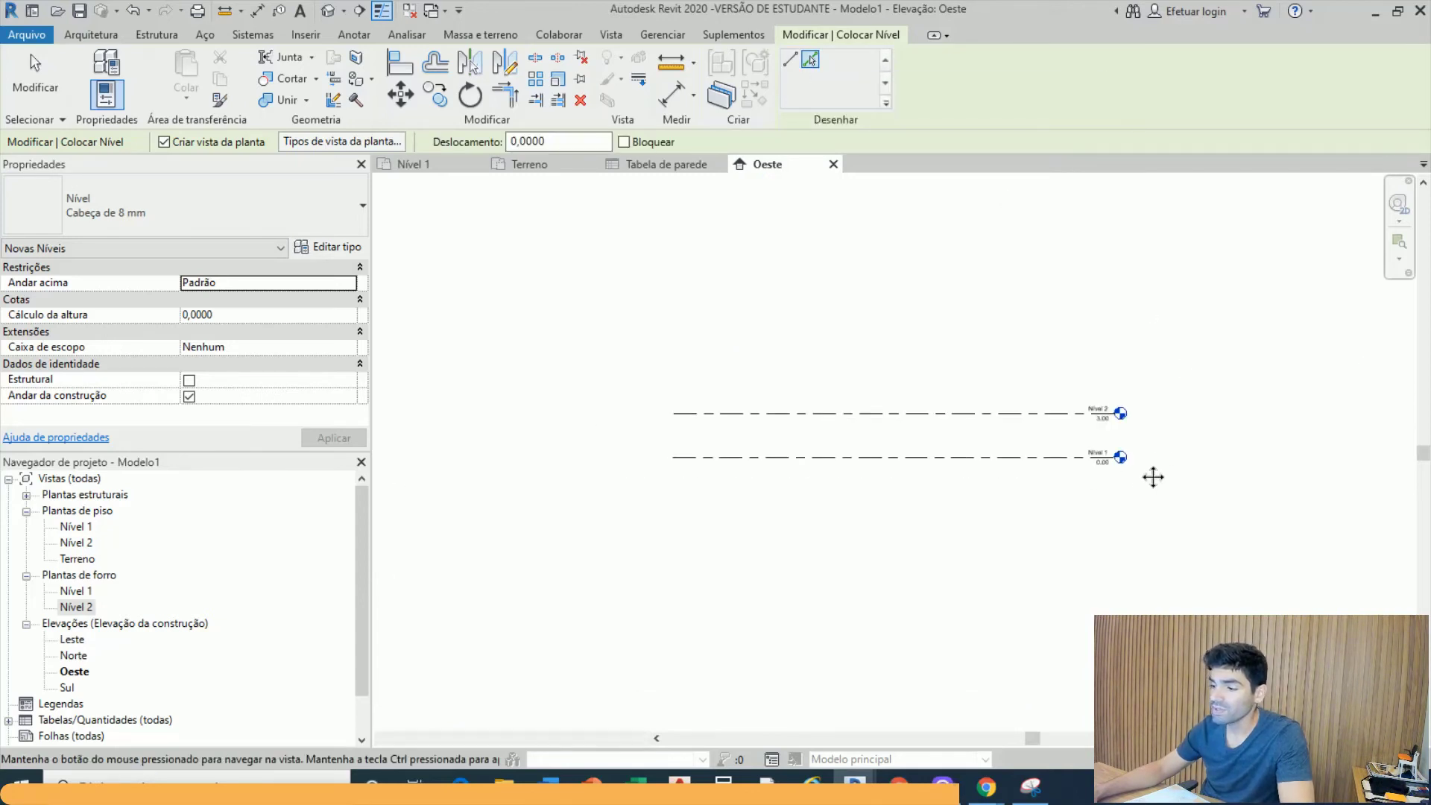
middle_click_drag(1153, 477, 1133, 479)
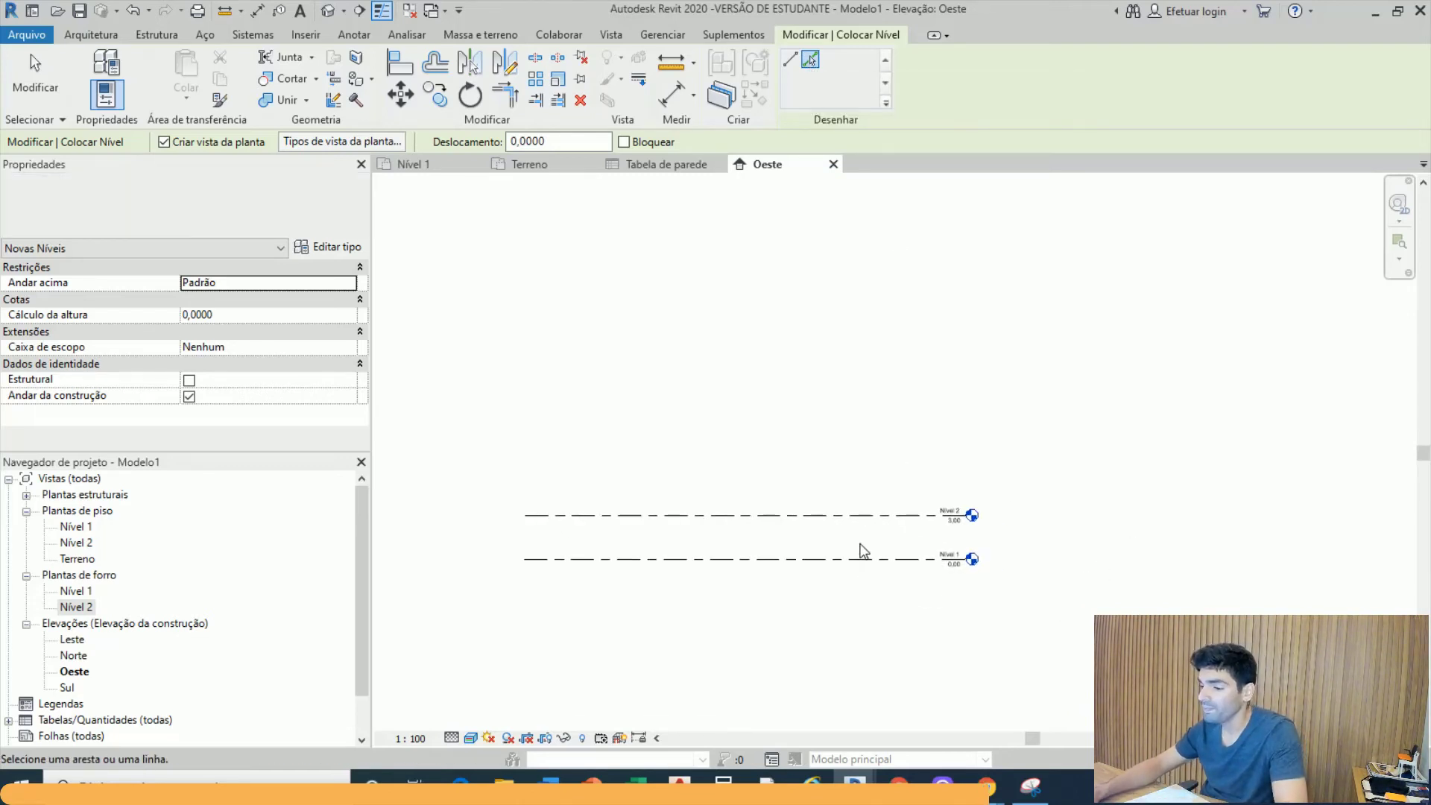
scroll(859, 549, "up", 3)
scroll(720, 628, "up", 2)
middle_click_drag(706, 448, 543, 358)
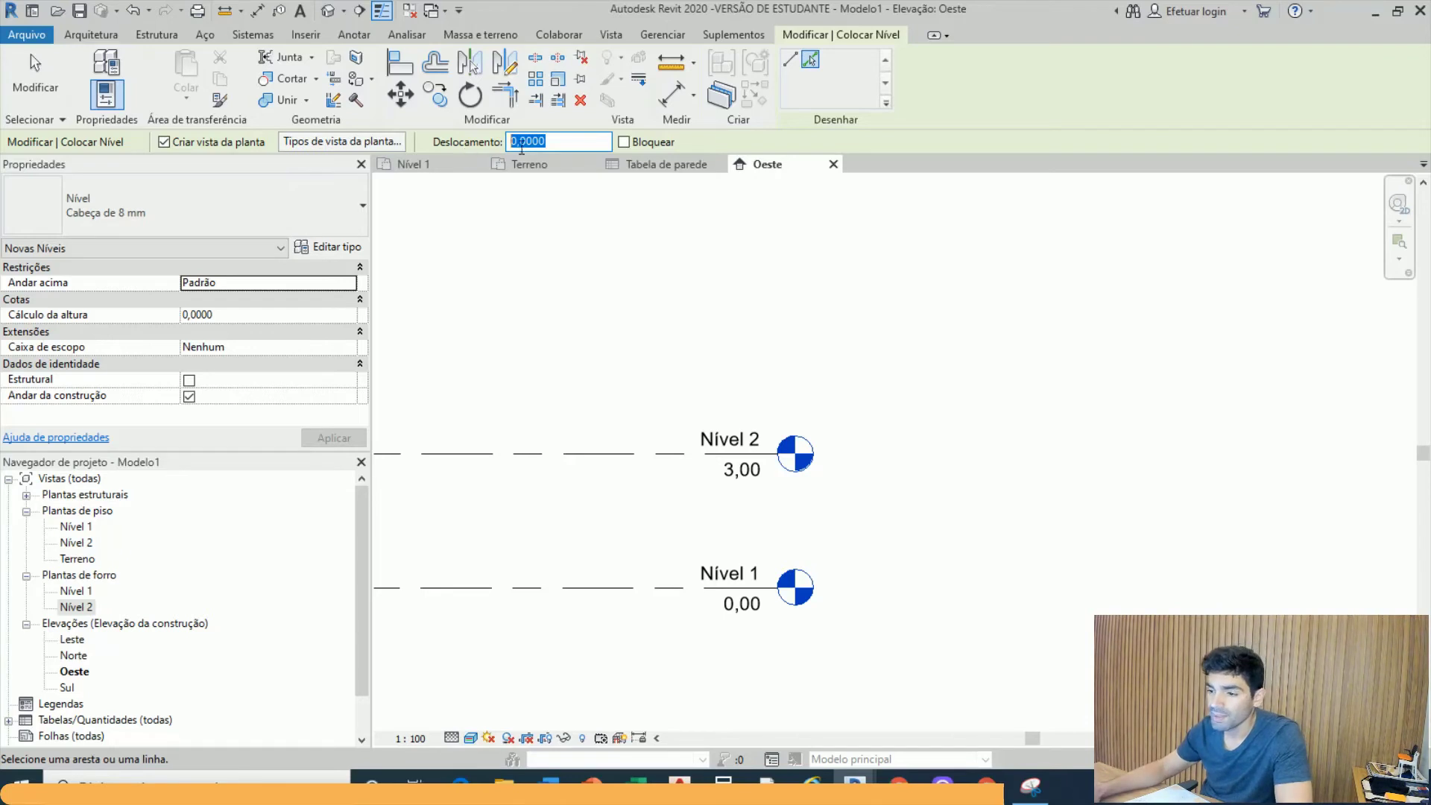
type("3")
key("Return")
Place a new level 3 m above Nível 2 by picking Nível 2's line, and end the command
scroll(815, 293, "down", 4)
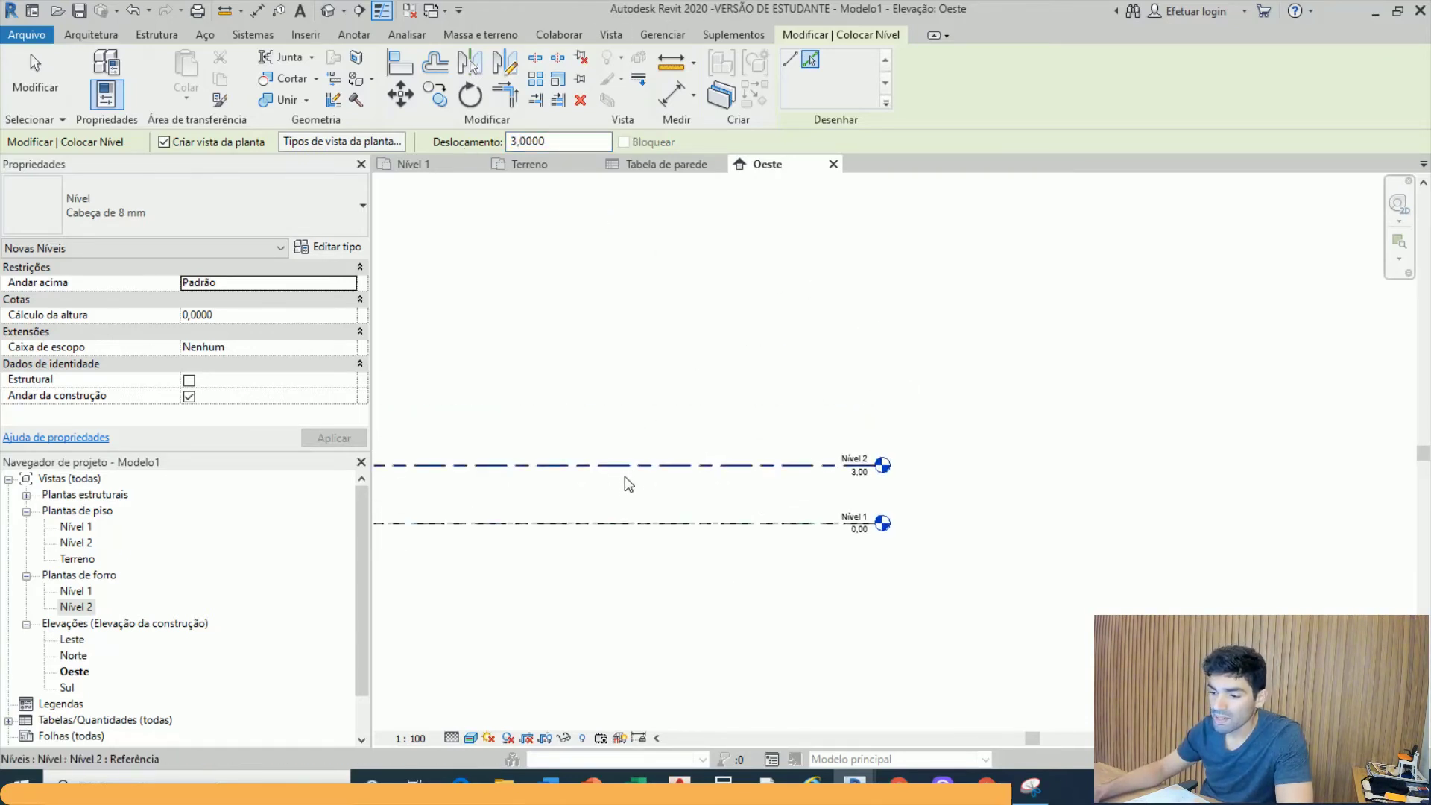
scroll(817, 476, "up", 6)
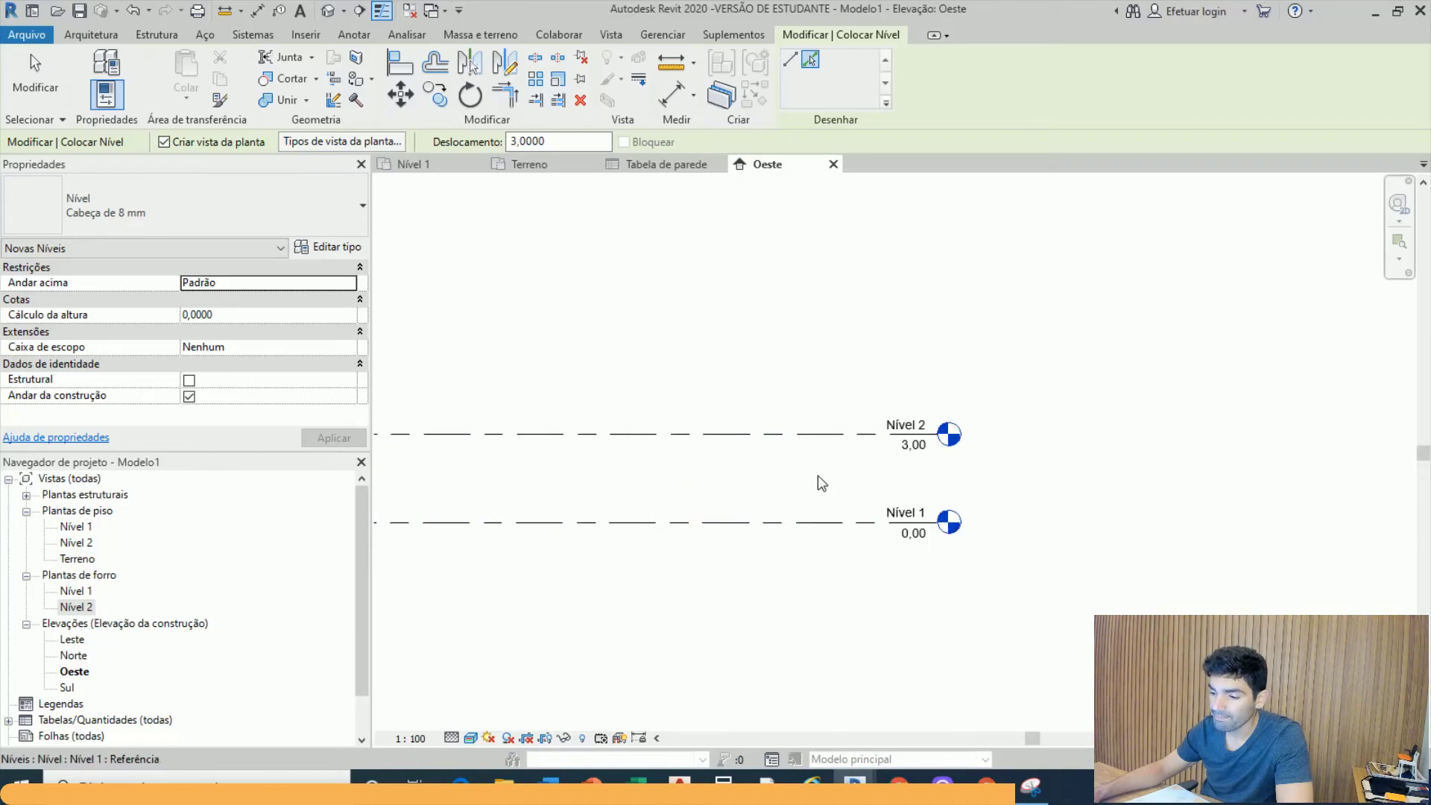
scroll(760, 552, "up", 1)
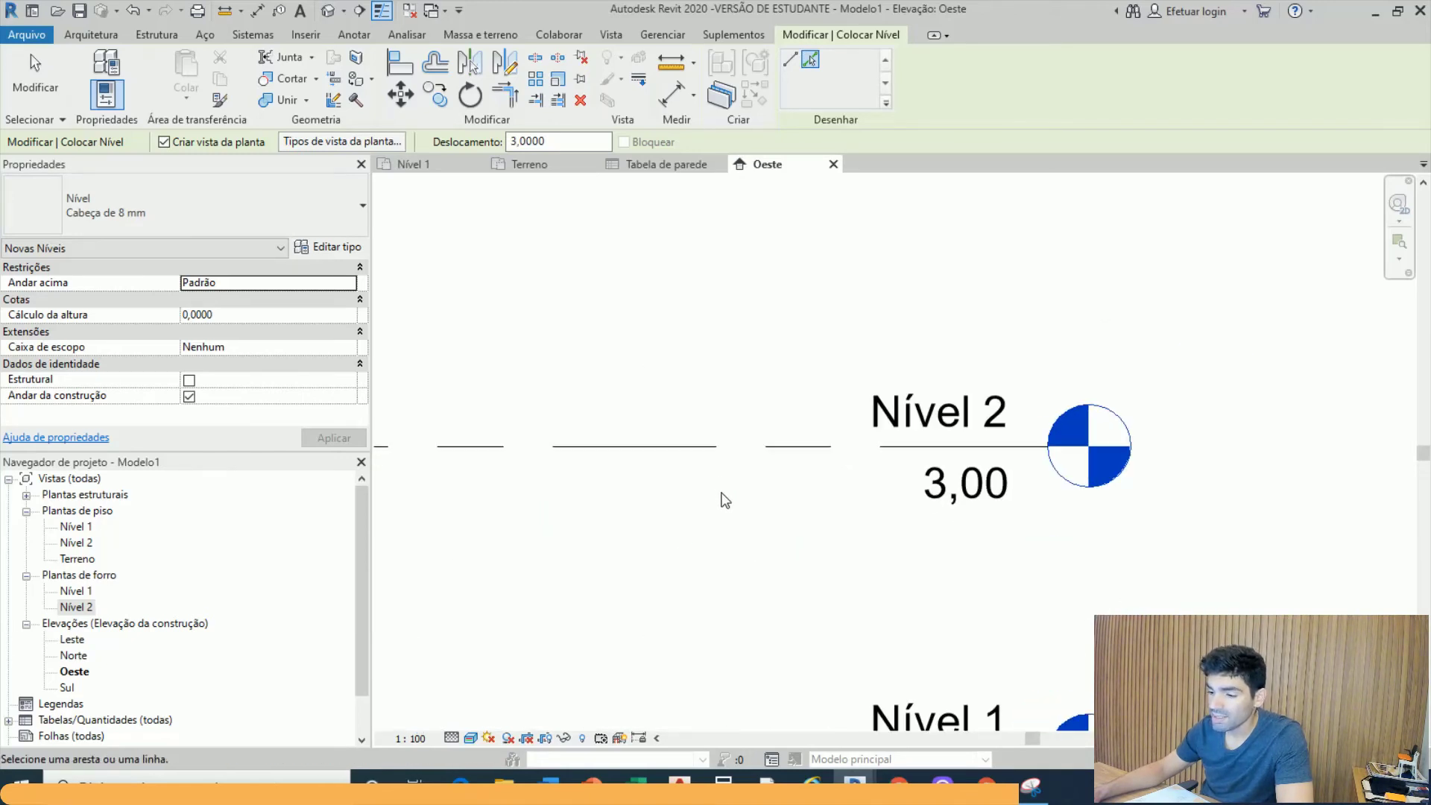
scroll(746, 440, "up", 3)
scroll(843, 334, "down", 4)
middle_click_drag(907, 463, 953, 550)
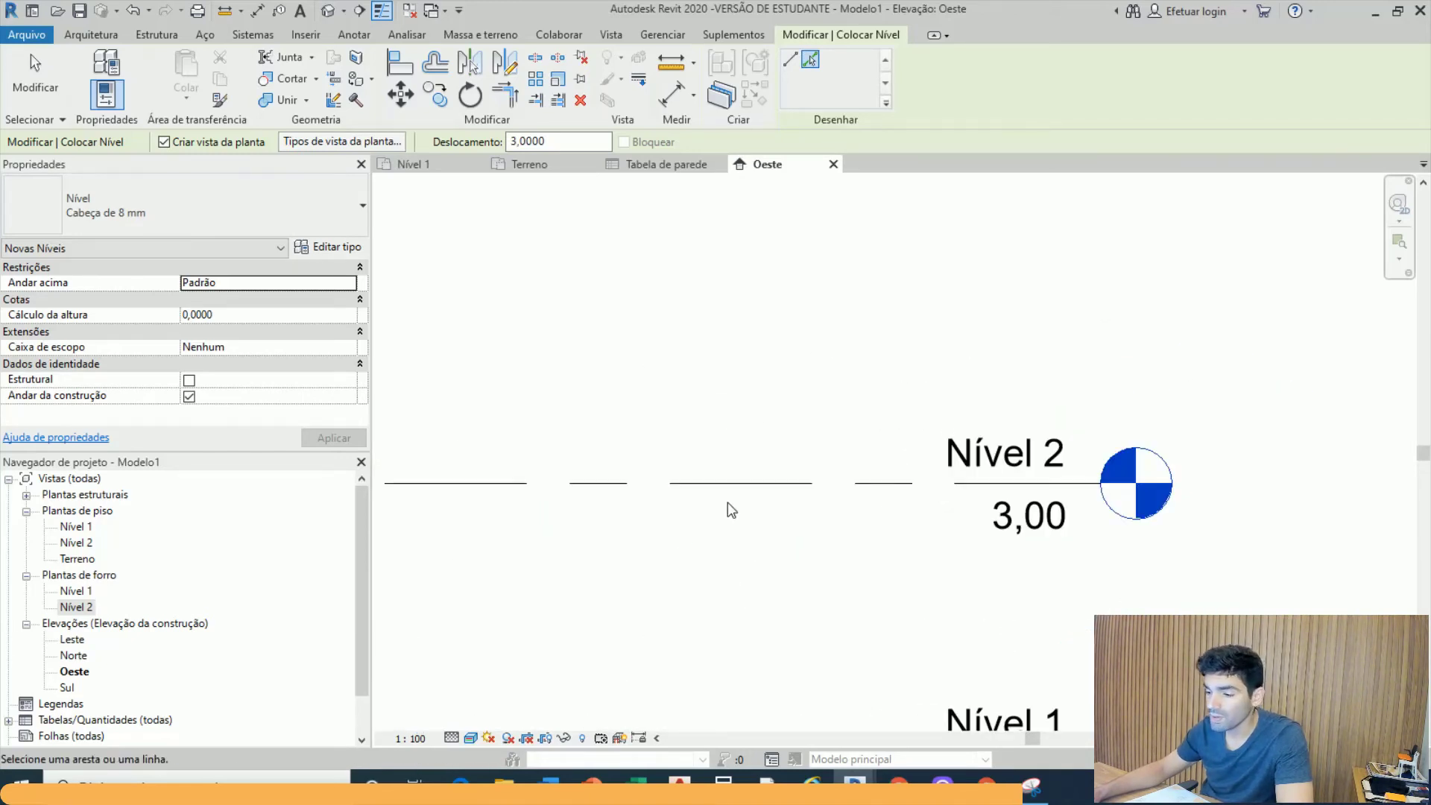
scroll(731, 486, "down", 3)
scroll(732, 486, "down", 2)
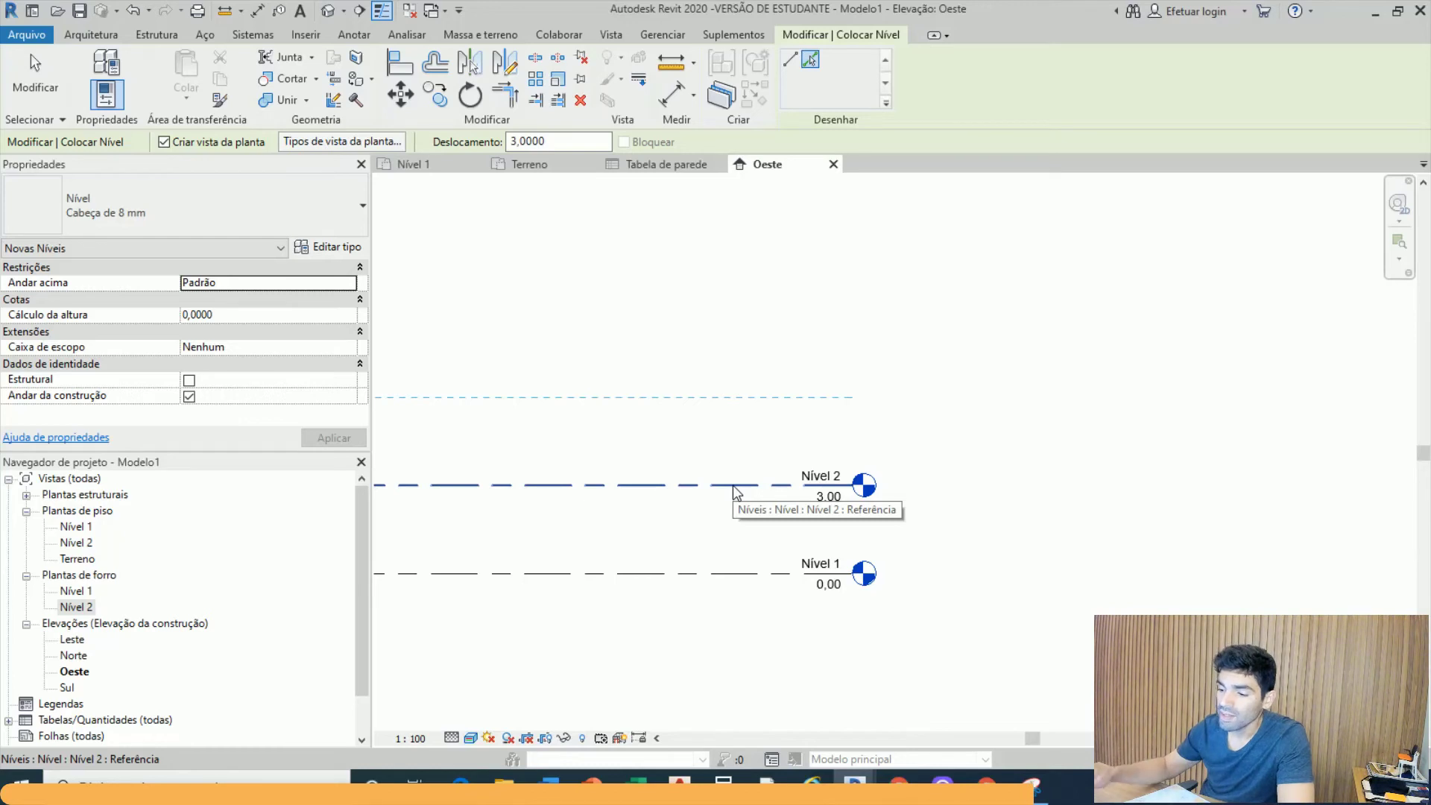
scroll(731, 486, "up", 4)
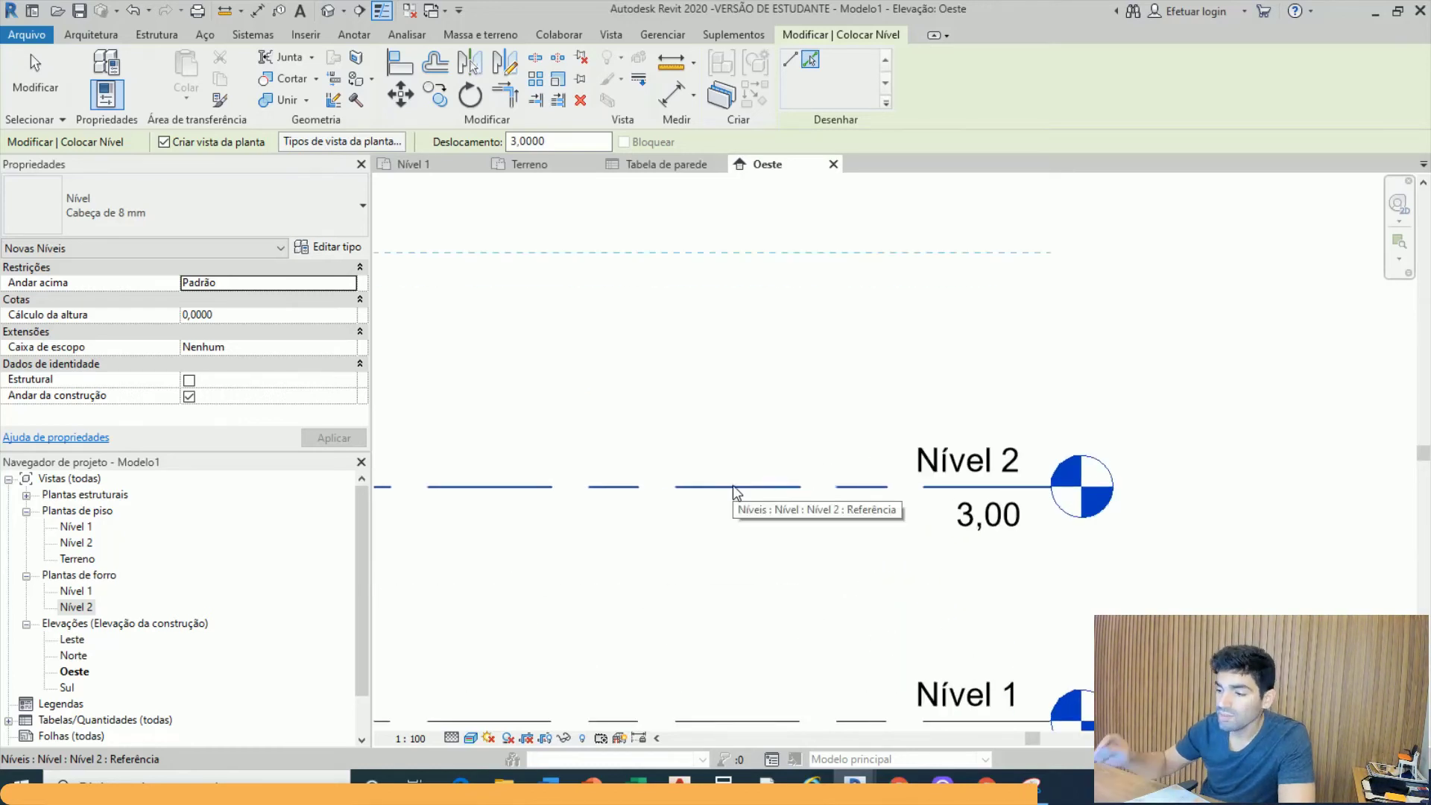
scroll(732, 486, "up", 1)
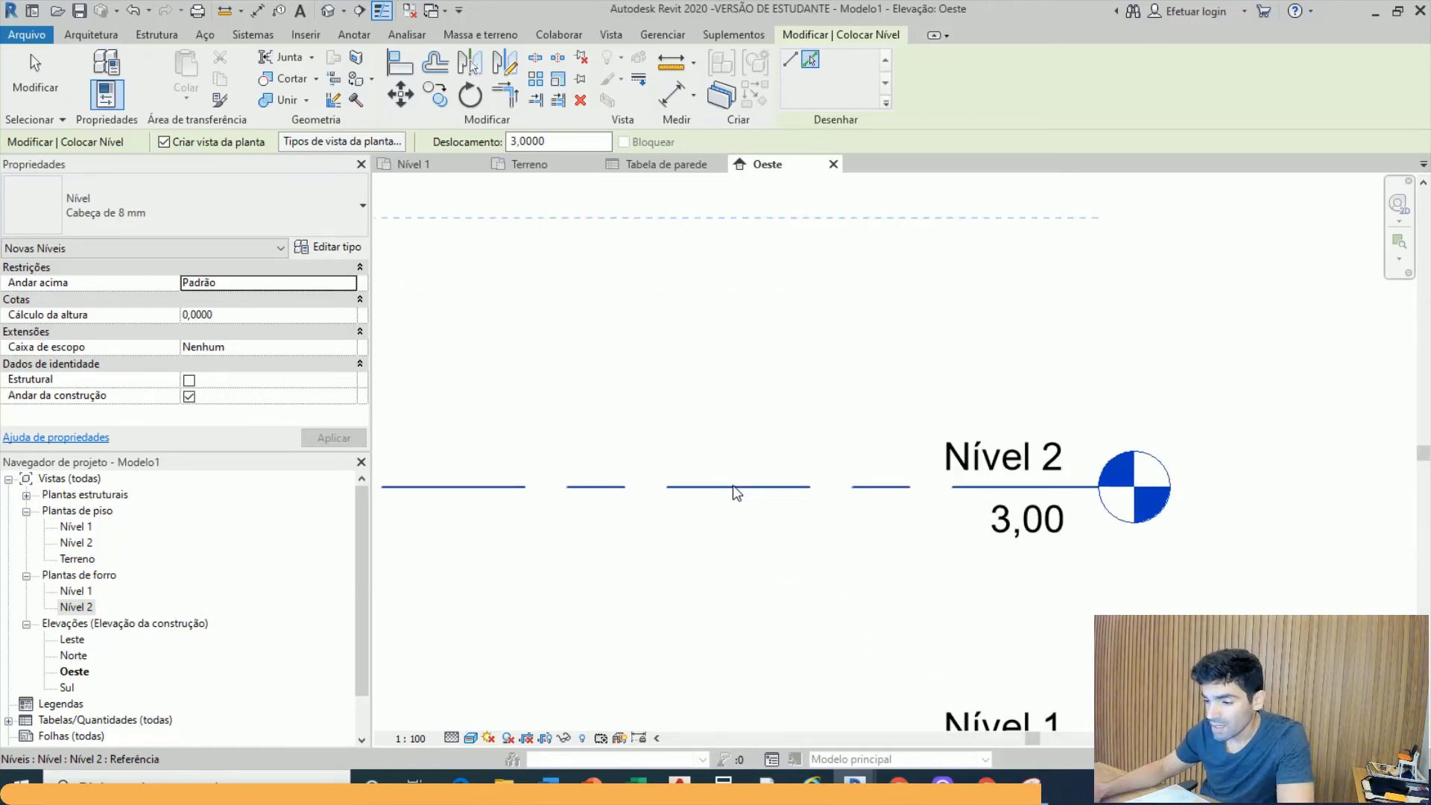
scroll(732, 488, "down", 2)
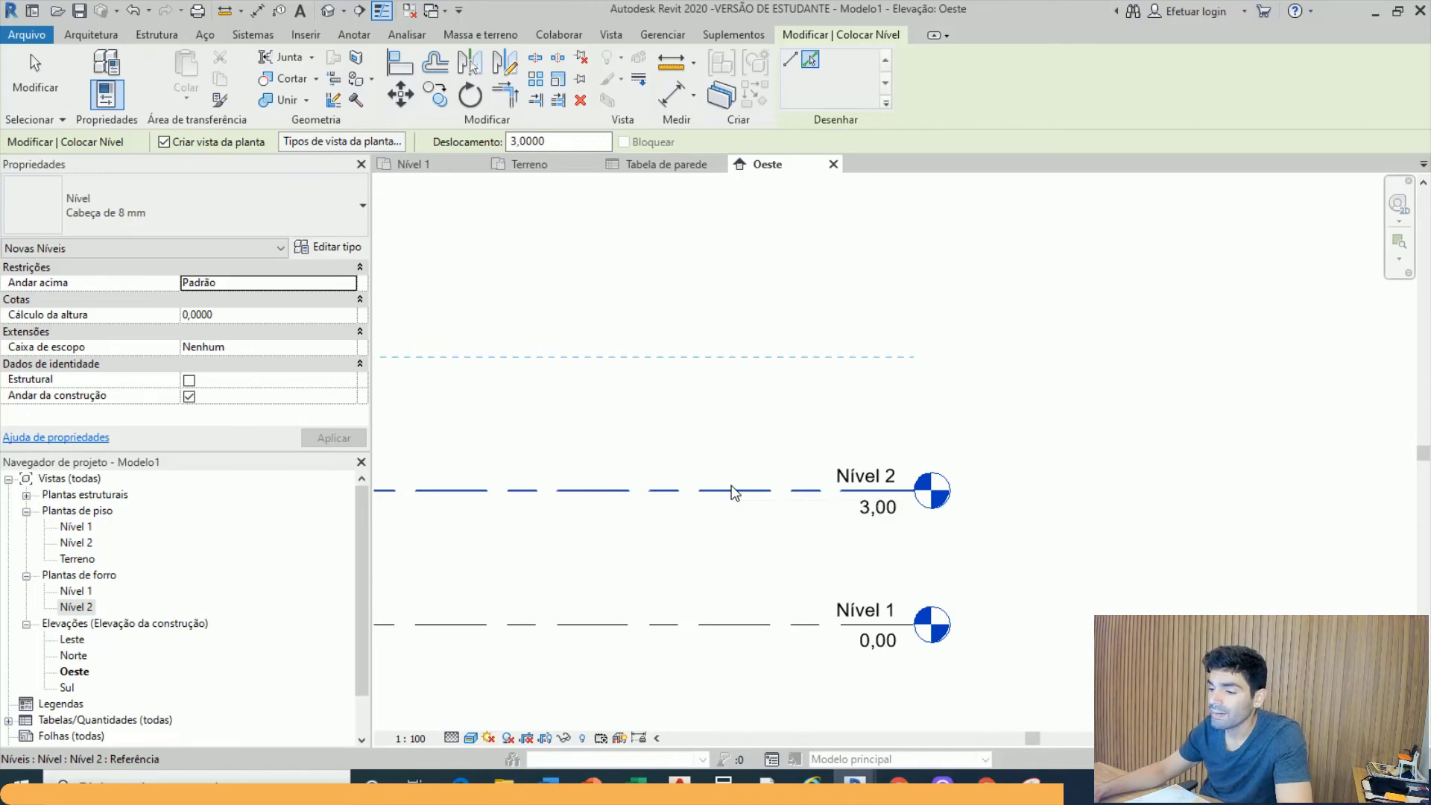
scroll(732, 495, "up", 3)
scroll(728, 498, "down", 2)
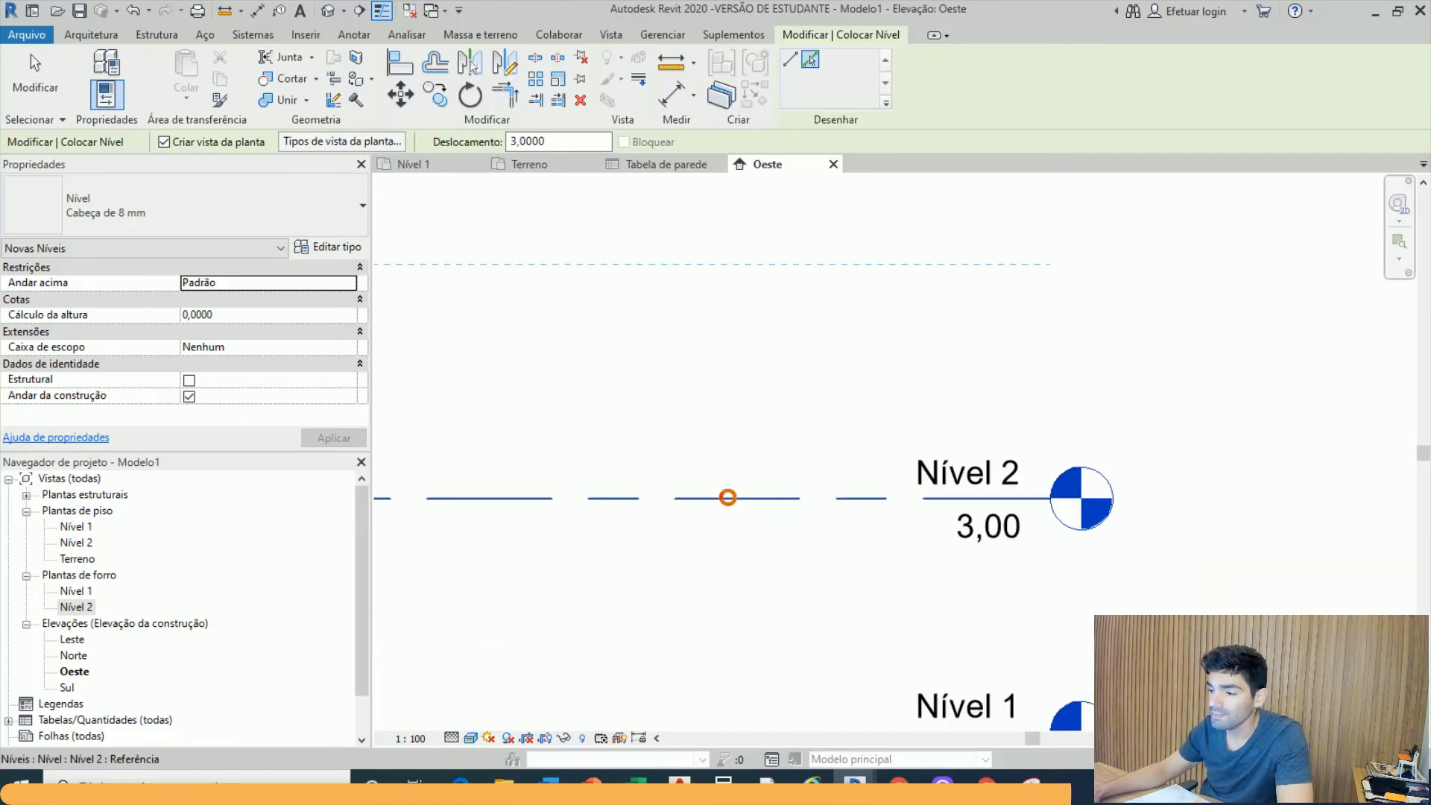
left_click(727, 498)
scroll(969, 395, "down", 4)
scroll(932, 404, "down", 1)
middle_click_drag(915, 412, 940, 459)
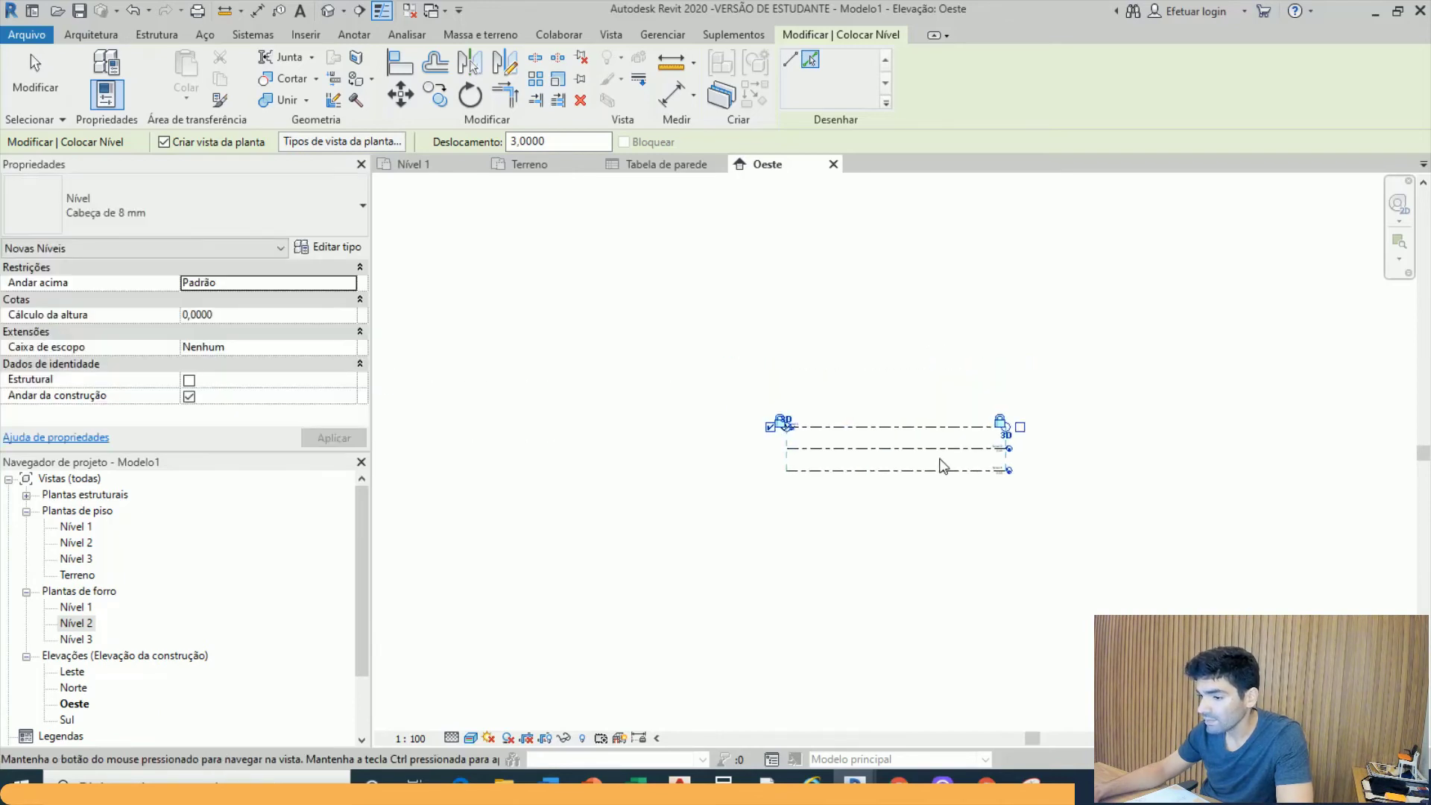
scroll(791, 446, "up", 6)
key("Escape")
key("Escape")
scroll(939, 432, "down", 2)
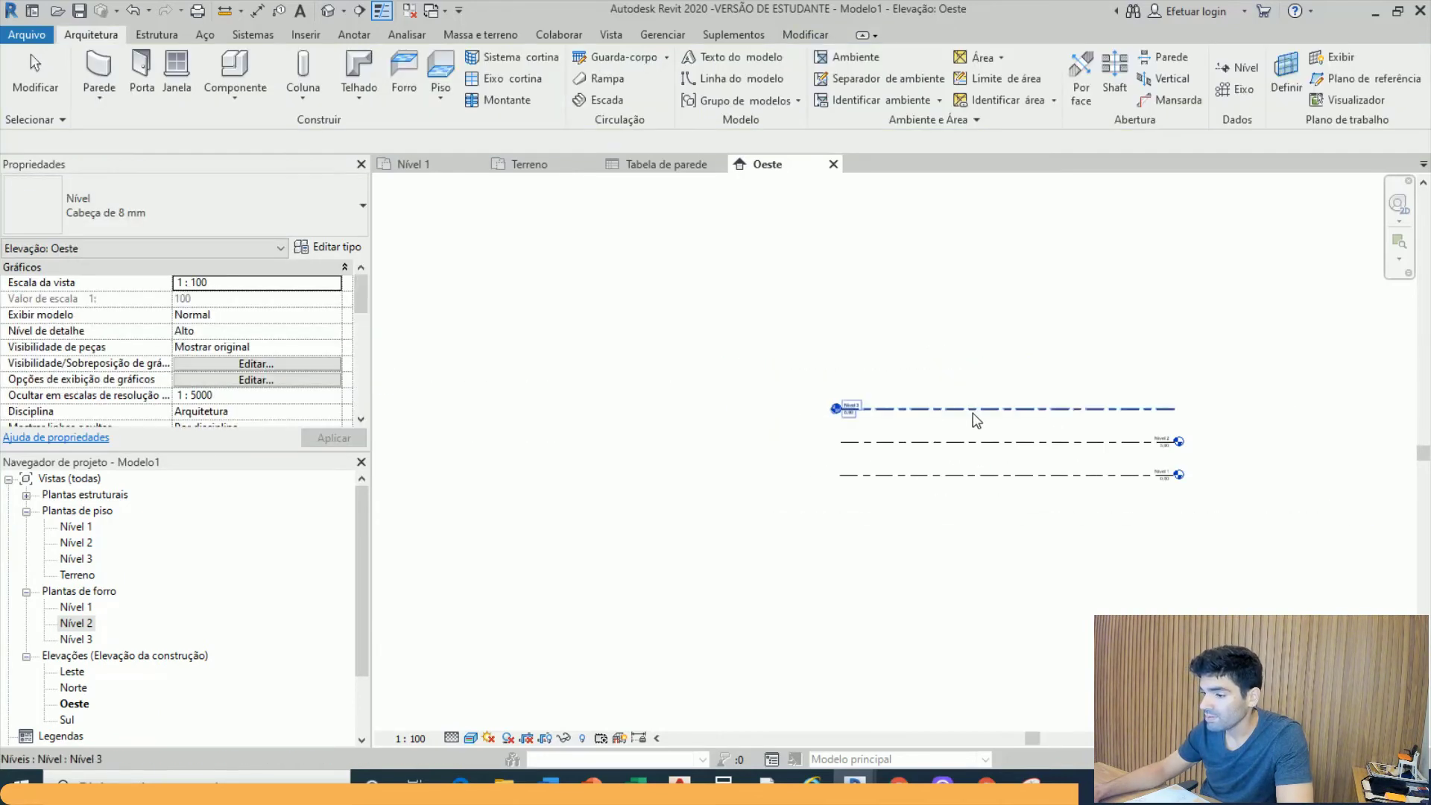
Hide the Nível 3 level's head at its left end and show it at the right end, above the other heads
left_click(883, 408)
key("Escape")
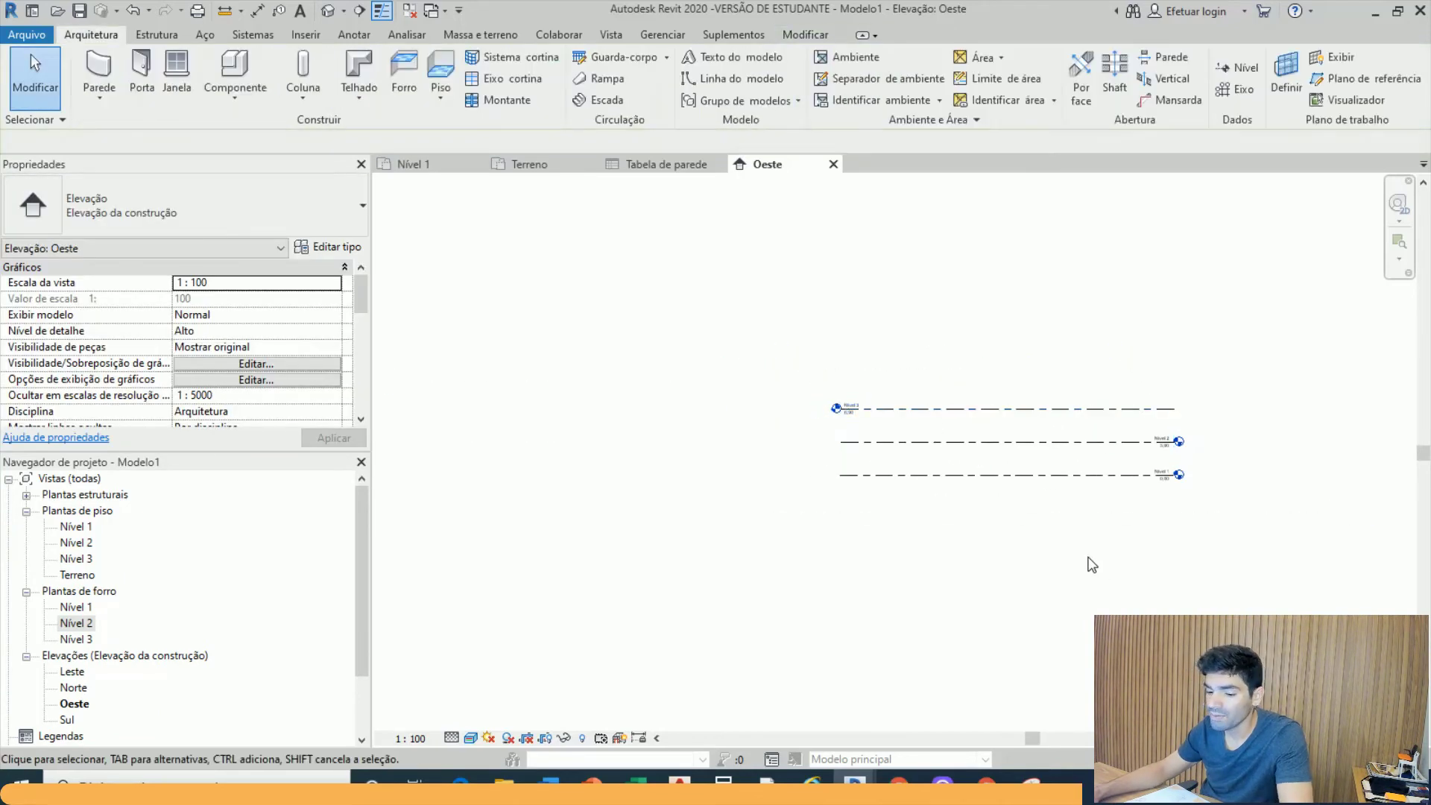
left_click(923, 412)
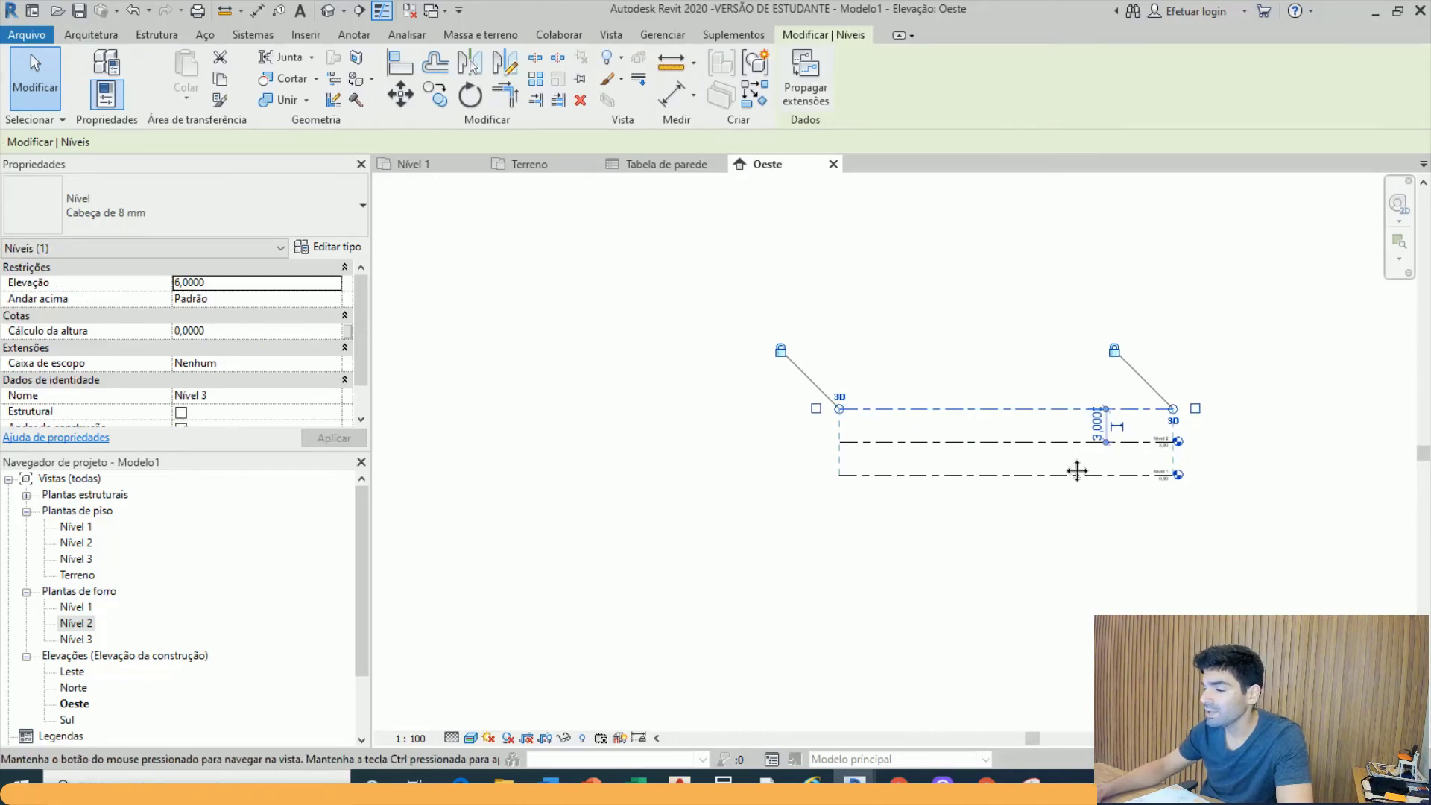
middle_click_drag(1076, 472, 852, 509)
left_click(975, 449)
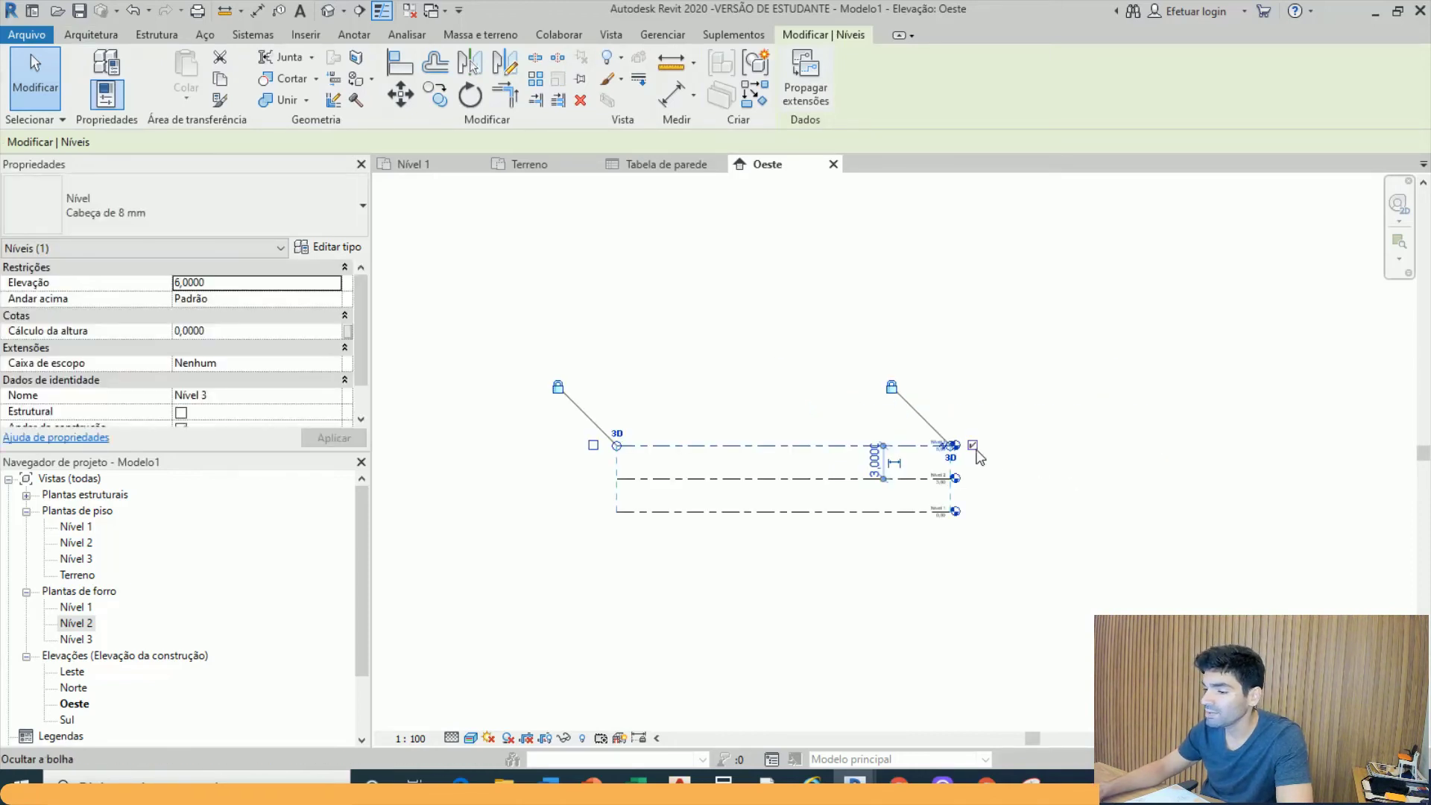
left_click(1047, 469)
scroll(971, 488, "up", 3)
scroll(906, 410, "up", 3)
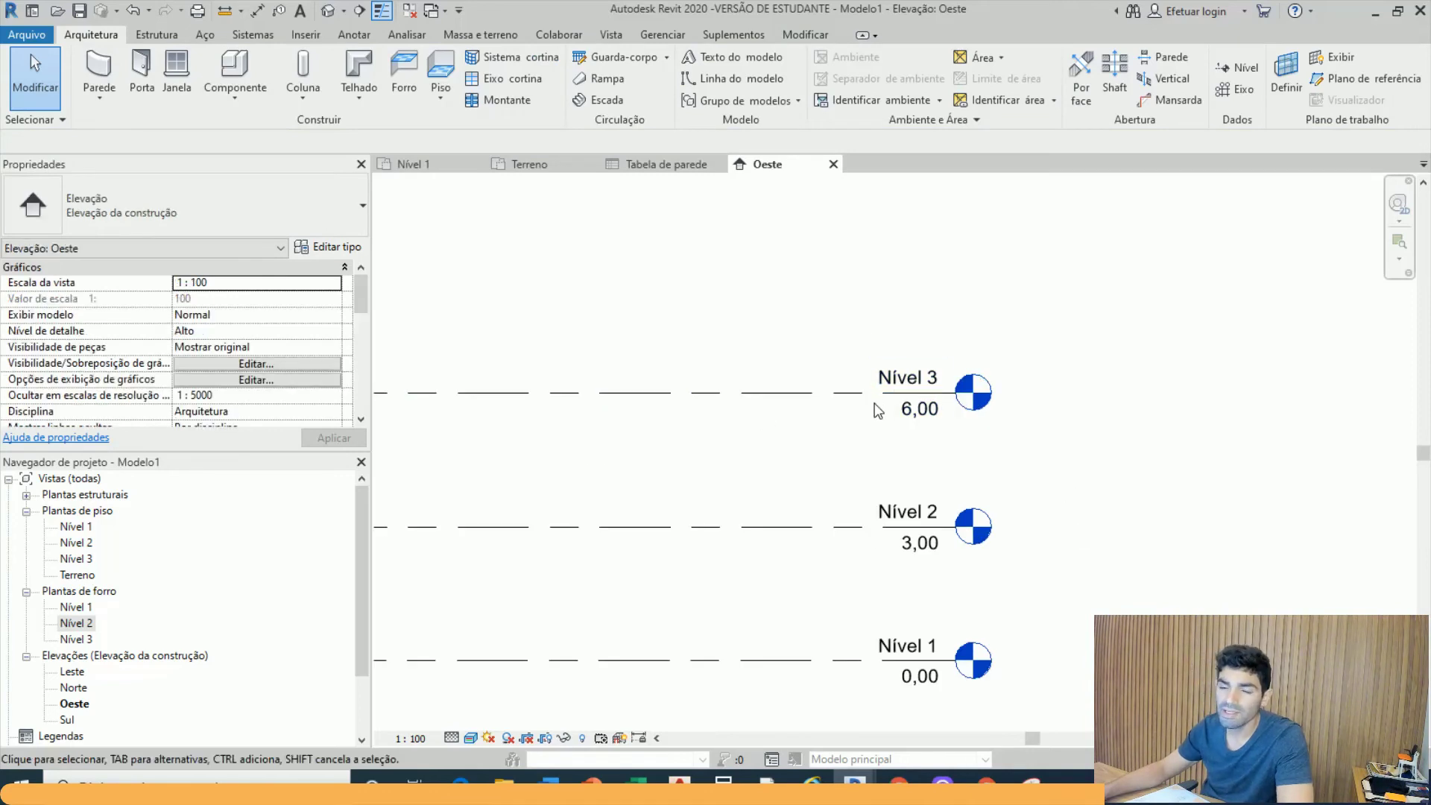
scroll(900, 419, "down", 3)
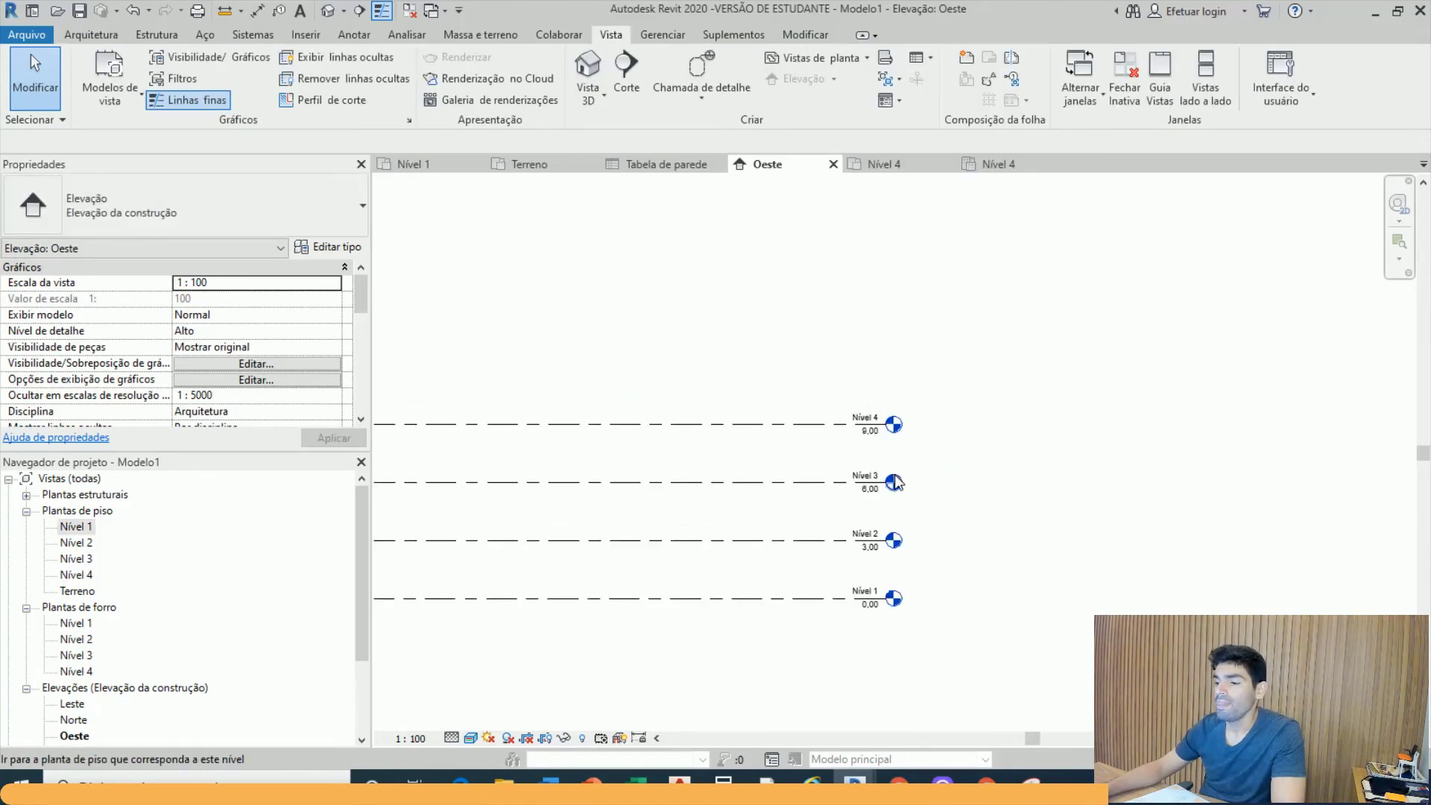
Select the Nível 4 level and examine its head, name, elevation value and spacing to the levels below
left_click(787, 424)
scroll(769, 444, "down", 2)
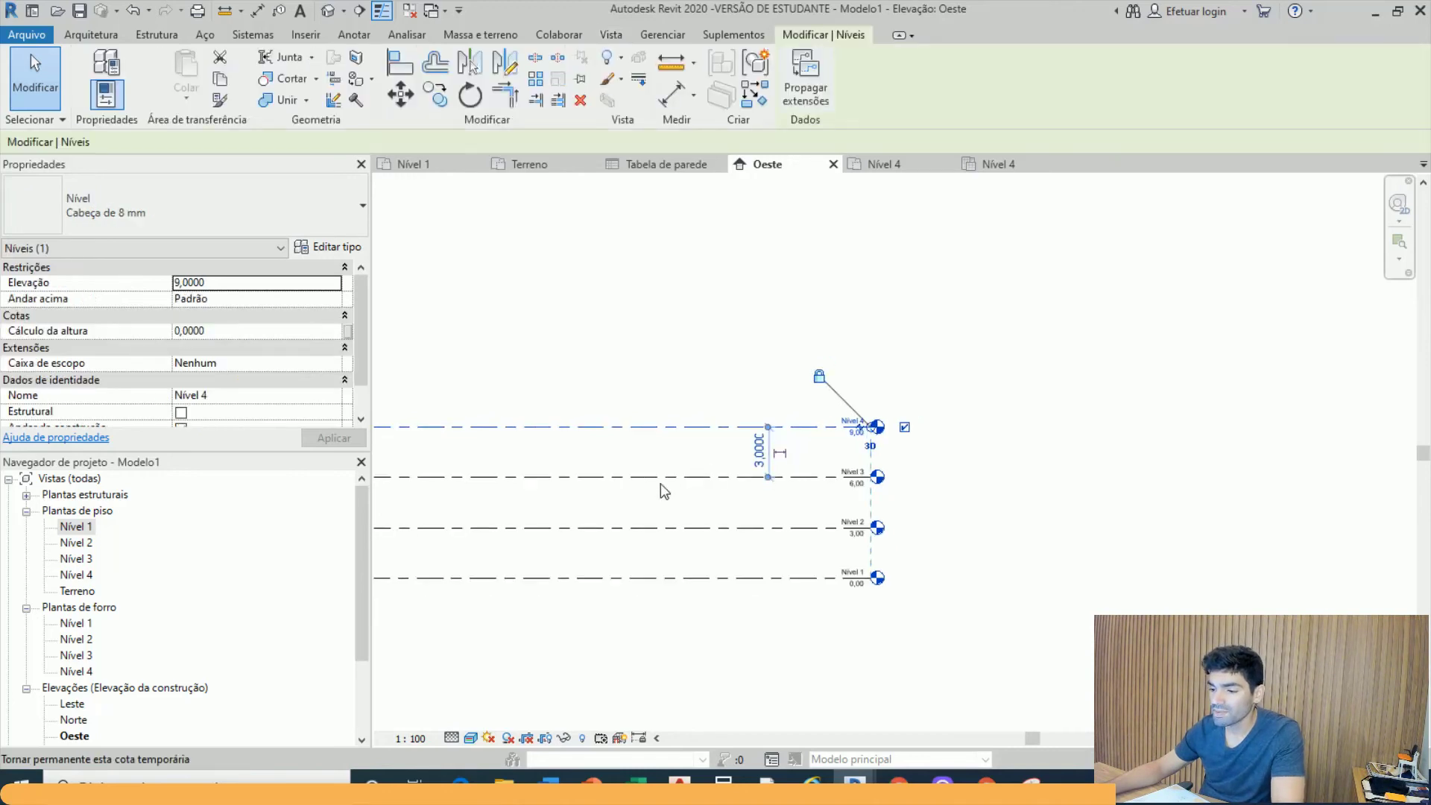
middle_click_drag(650, 390, 804, 445)
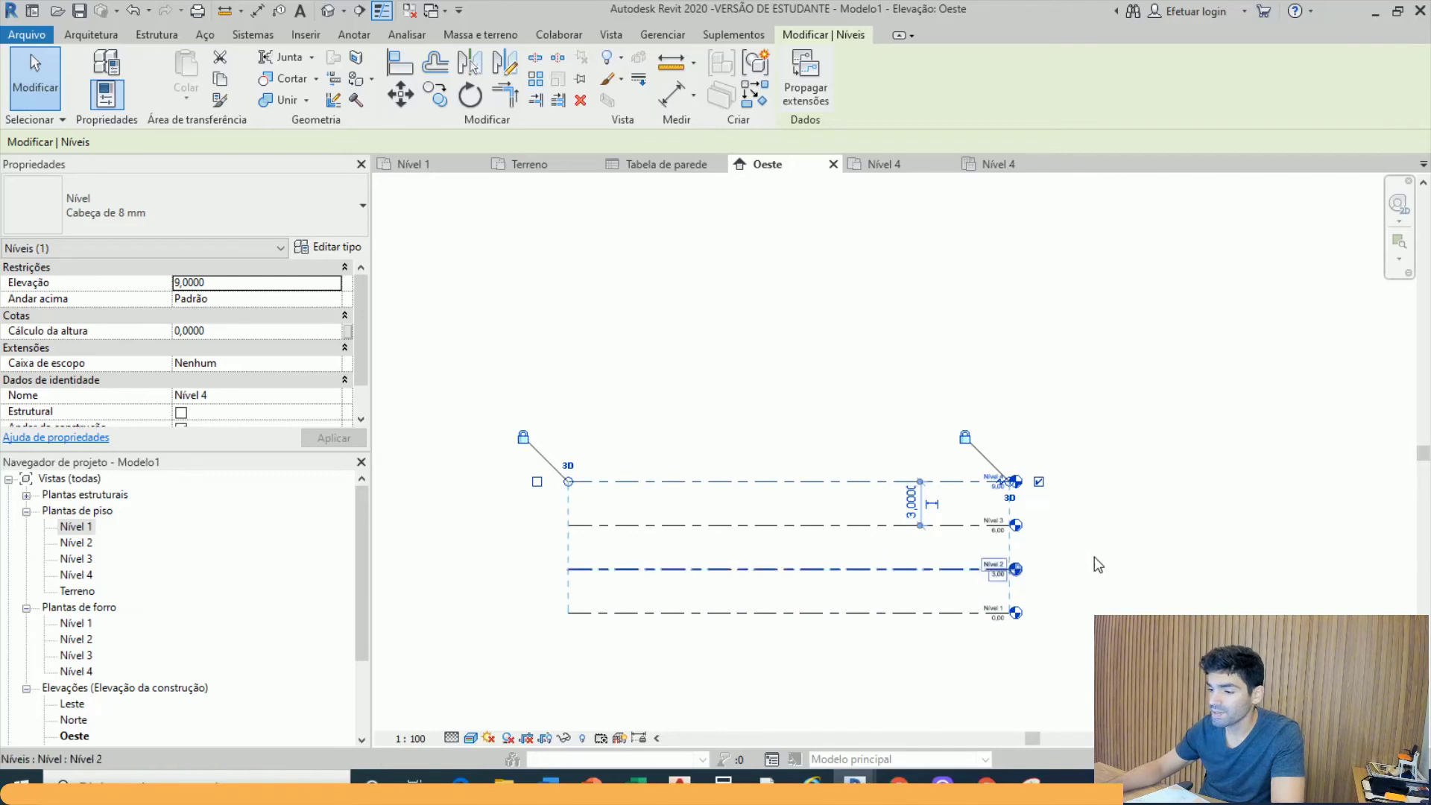
middle_click_drag(900, 536, 719, 387)
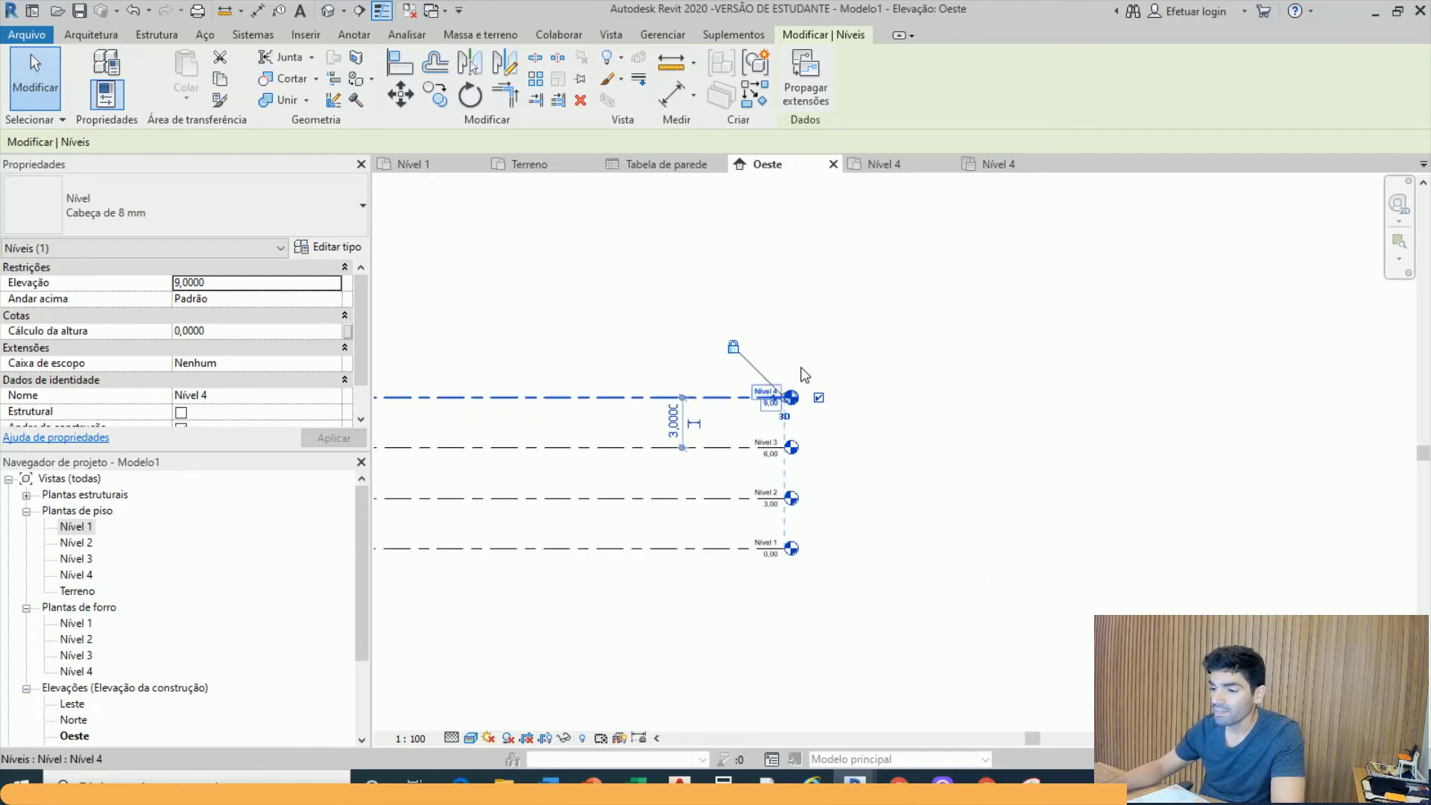
scroll(802, 368, "up", 1)
middle_click_drag(860, 397, 1062, 415)
scroll(926, 415, "up", 5)
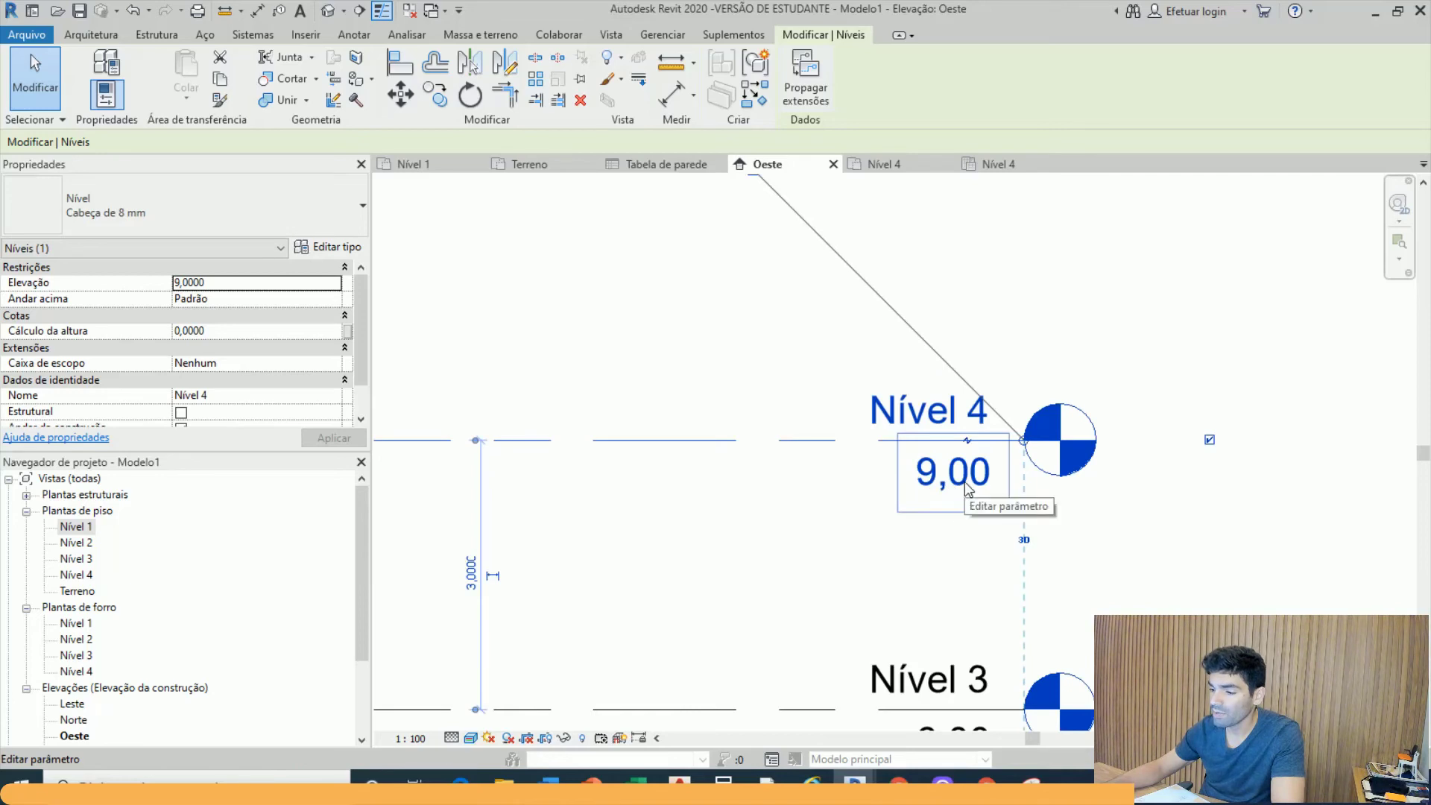
scroll(969, 488, "down", 4)
scroll(946, 476, "down", 2)
middle_click_drag(957, 516, 935, 300)
scroll(938, 261, "up", 3)
scroll(842, 275, "up", 1)
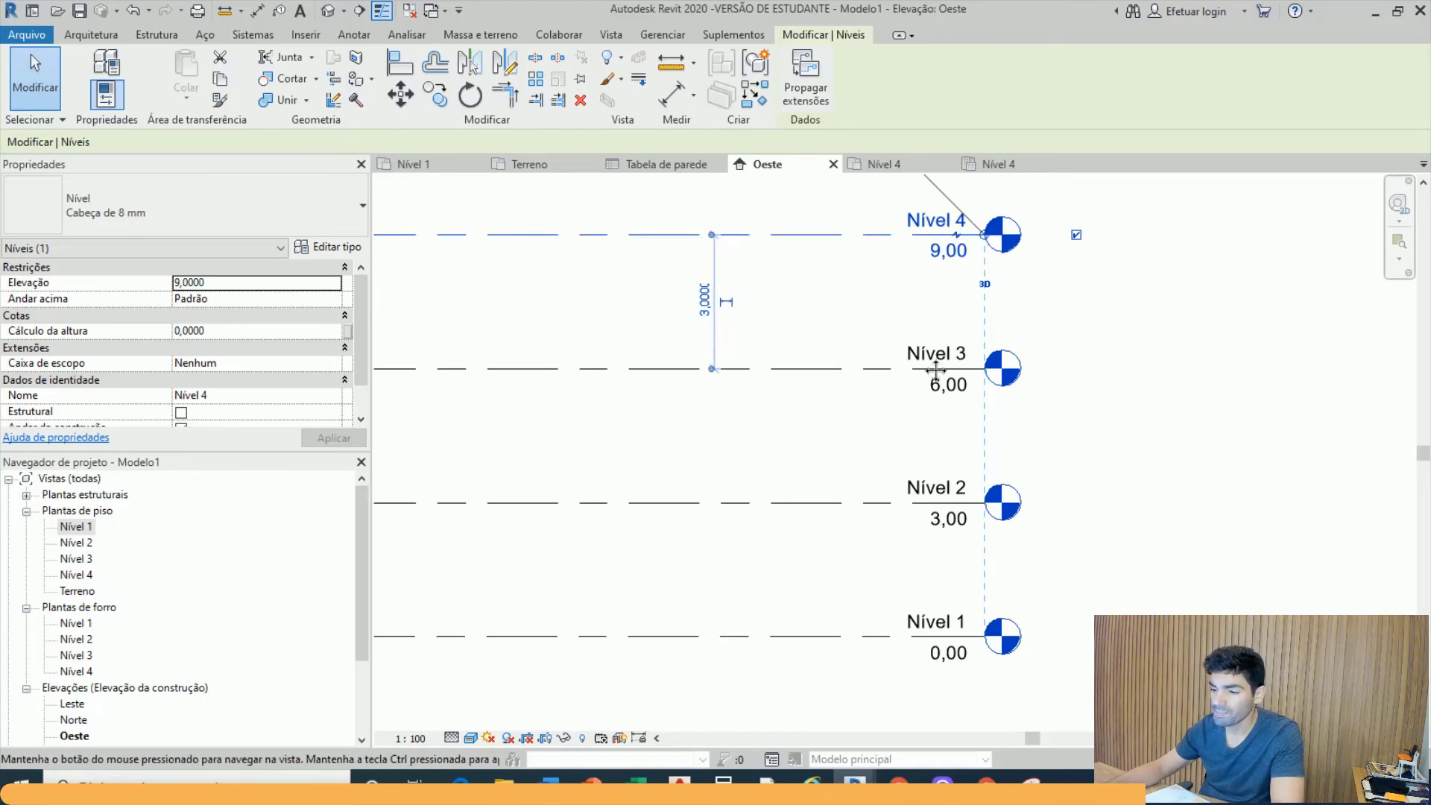
Try distances of 4 m and 5 m between Nível 3 and Nível 4, and return the distance to 3 m
middle_click_drag(704, 320, 872, 384)
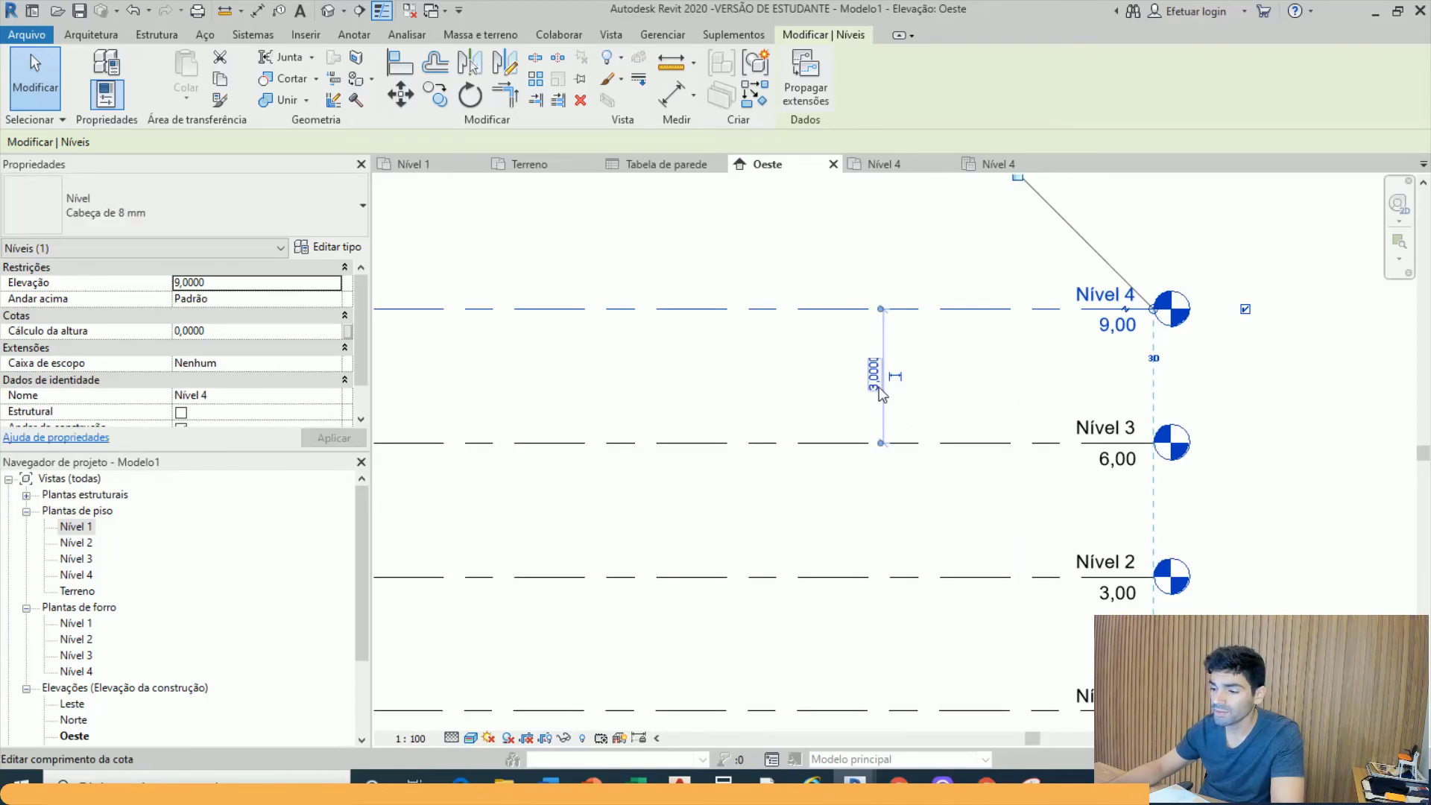
left_click(874, 374)
type("4")
key("Return")
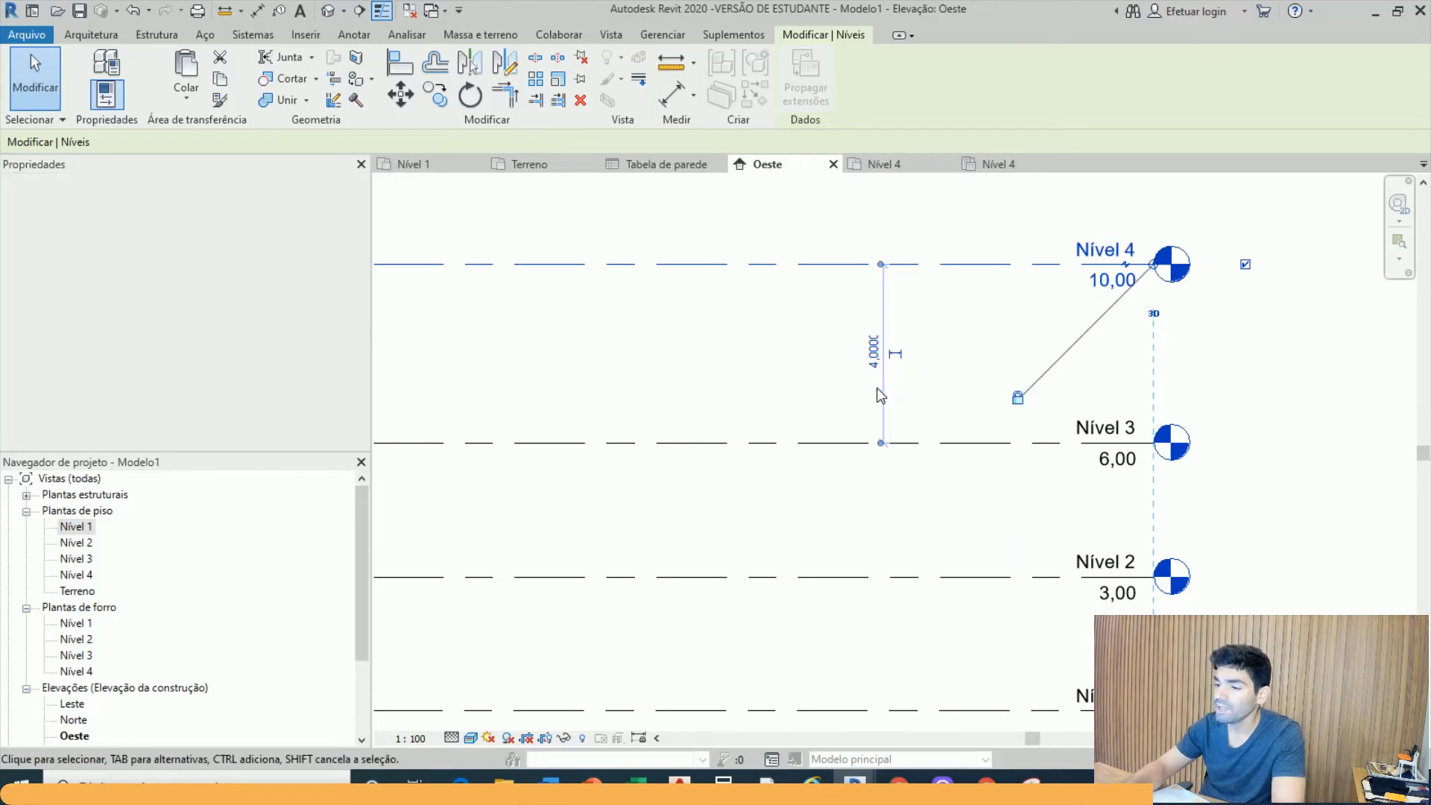
left_click(875, 352)
type("5")
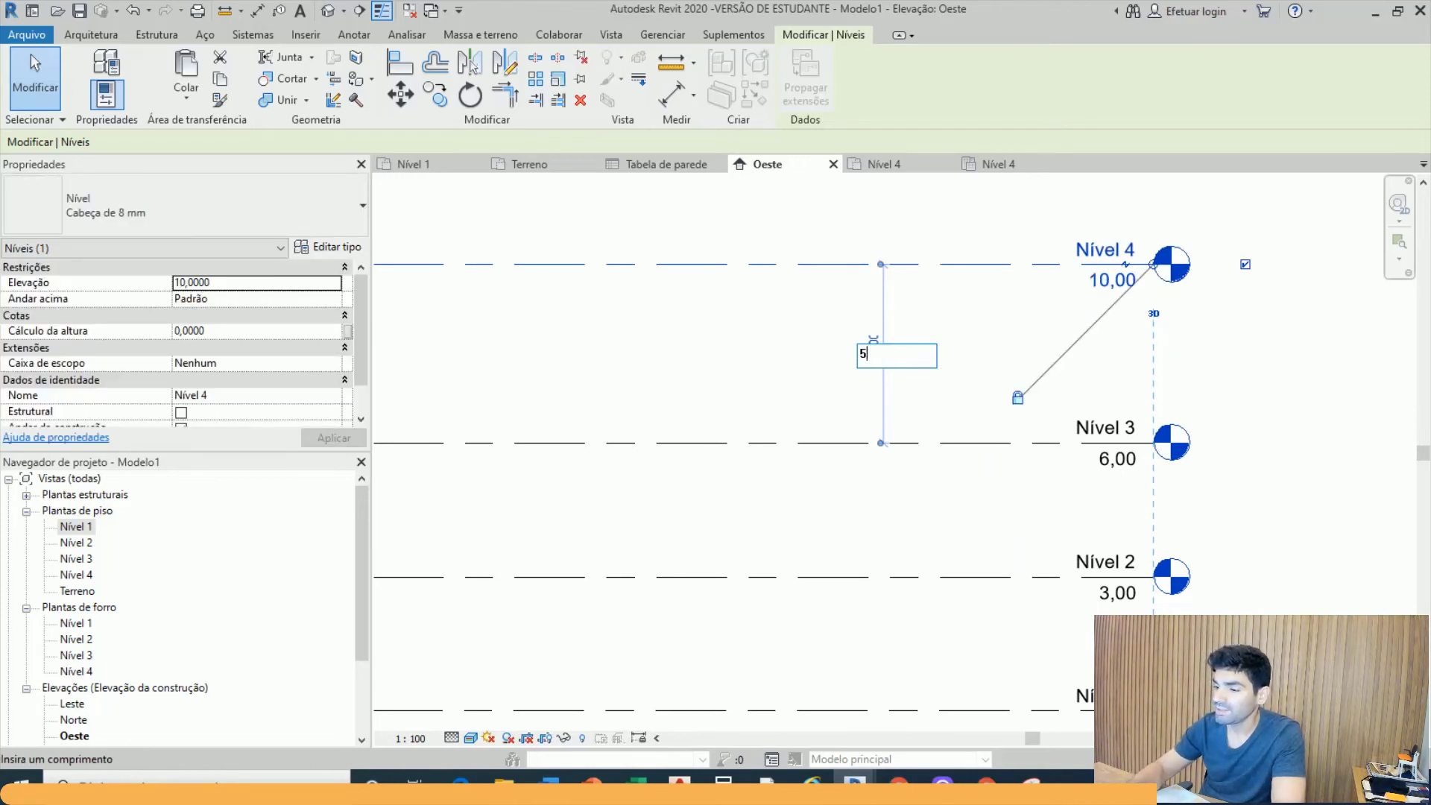
key("Return")
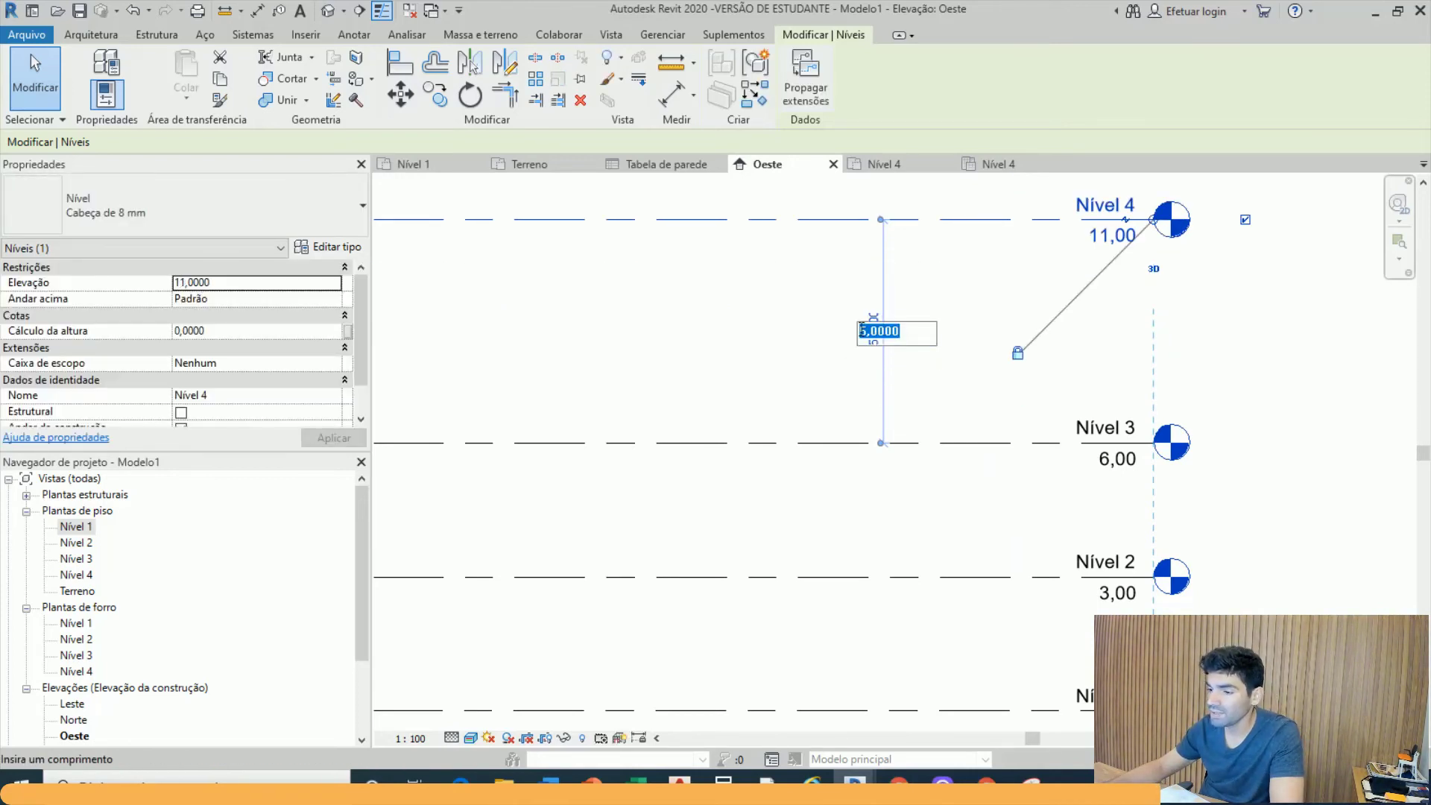
type("3")
key("Return")
Stretch the aligned levels' right ends outward using Nível 4's end grip and bring them back to where they were
middle_click_drag(1217, 265, 1043, 453)
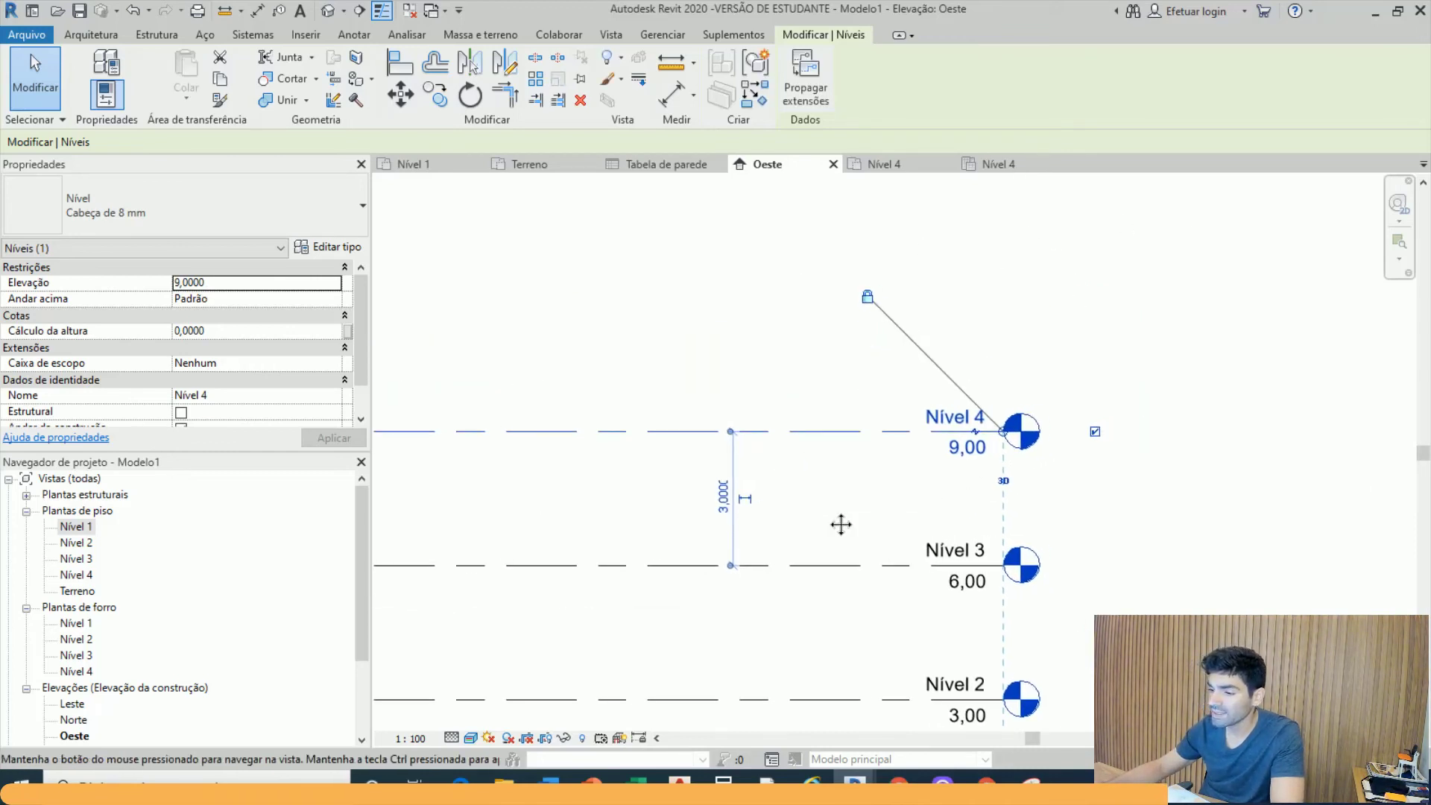
scroll(872, 462, "up", 5)
scroll(872, 460, "up", 2)
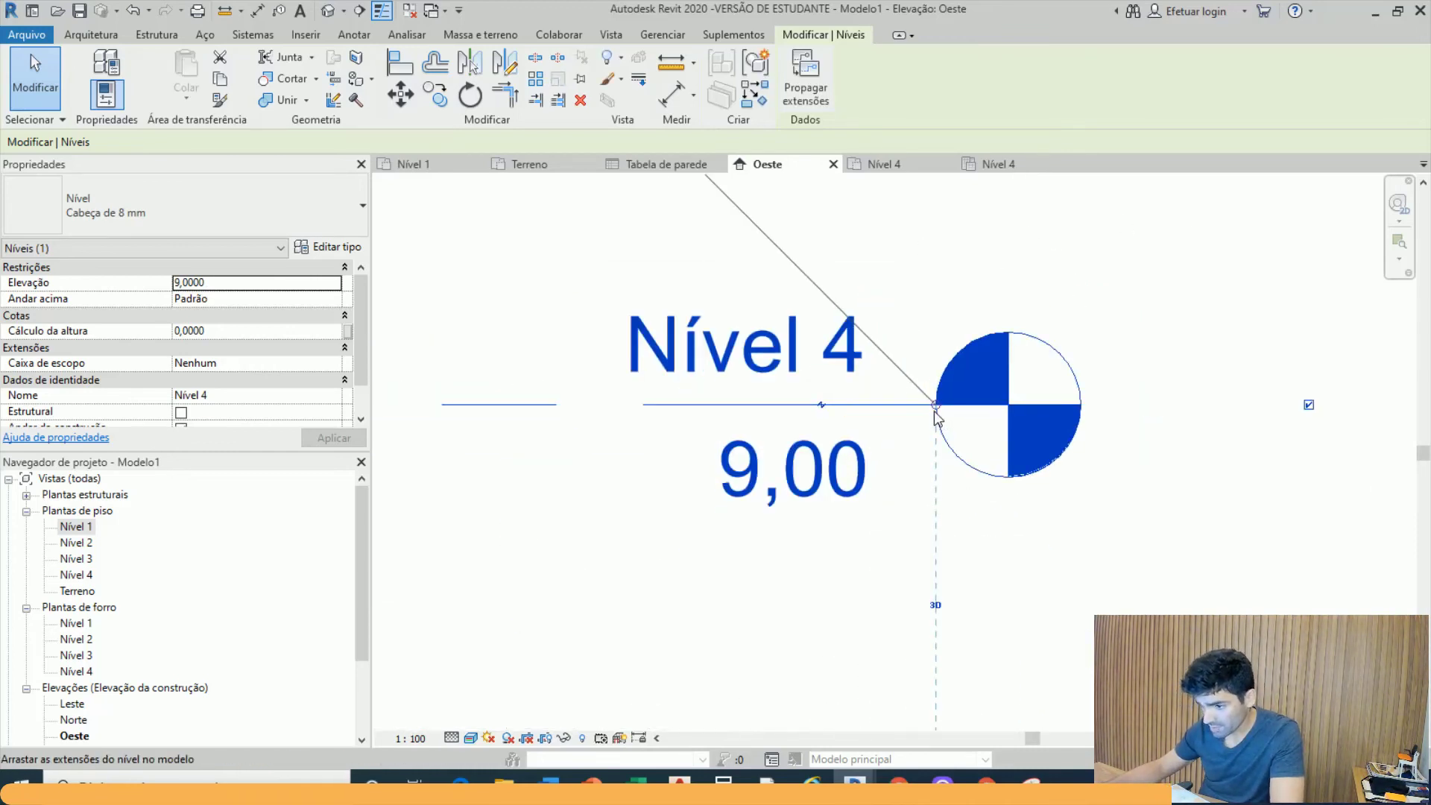
left_click_drag(934, 410, 933, 407)
scroll(934, 407, "down", 2)
scroll(1236, 425, "down", 3)
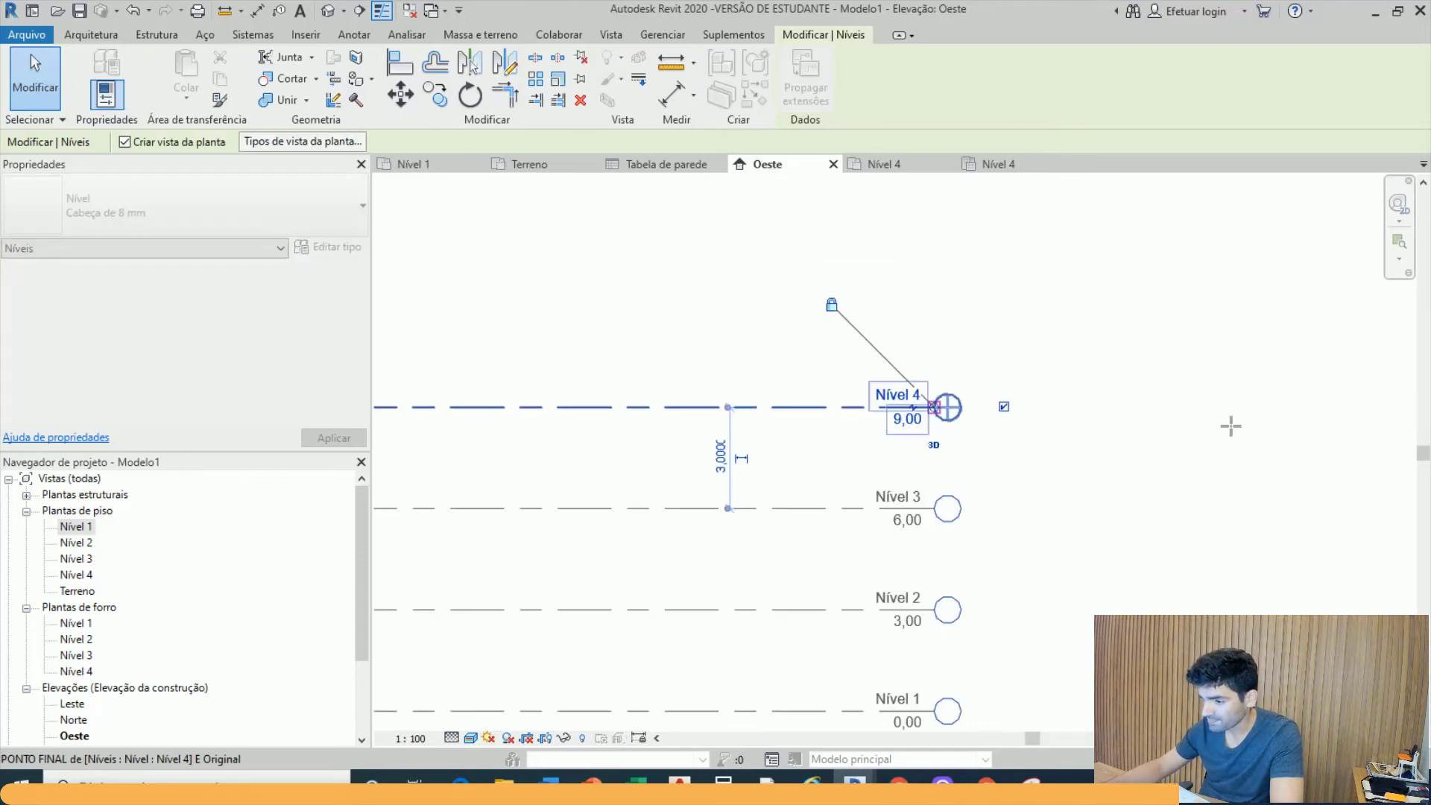
left_click_drag(1251, 427, 1252, 427)
left_click_drag(1148, 420, 943, 411)
scroll(948, 428, "up", 3)
scroll(948, 428, "up", 2)
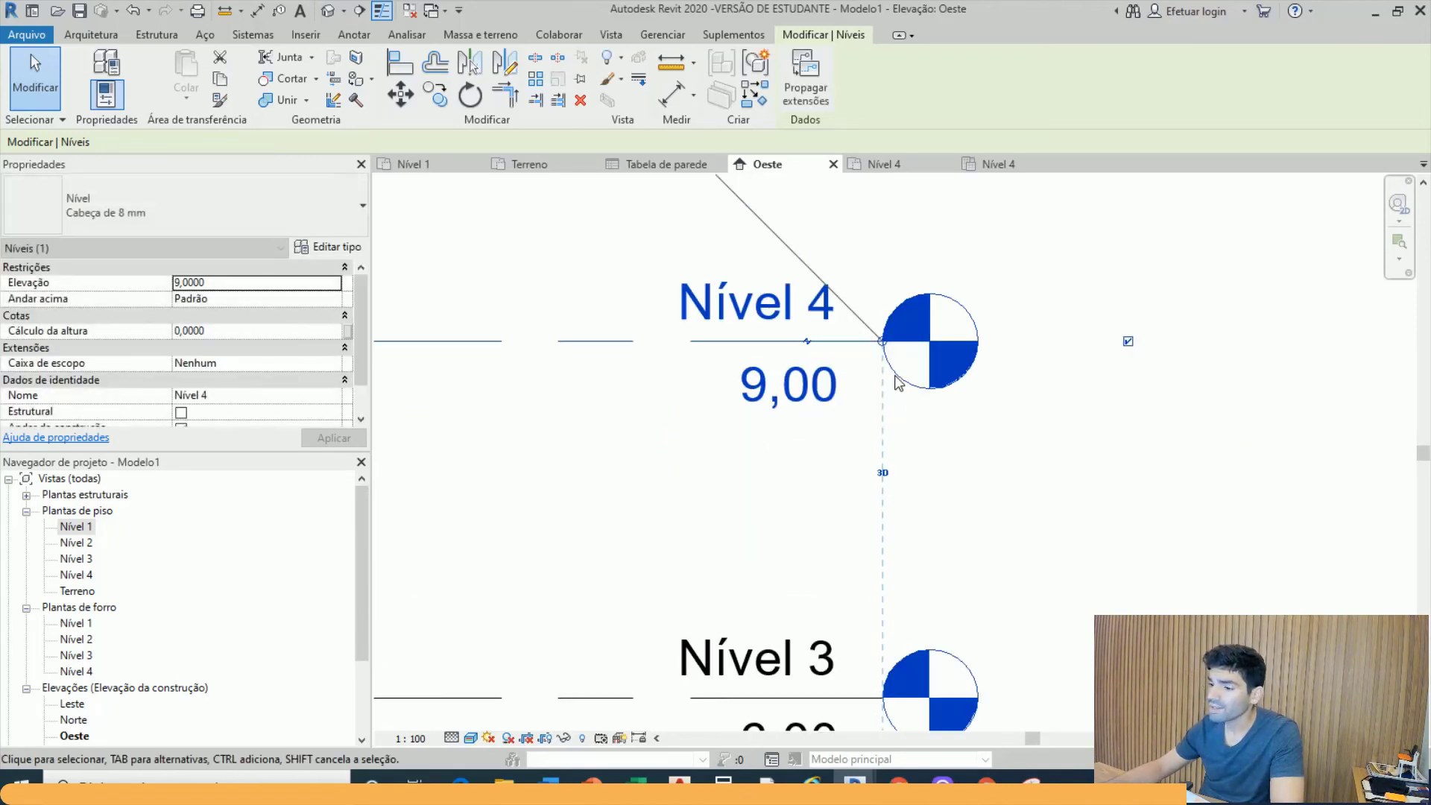
Unlock Nível 4's right-end alignment, stretch that end outward on its own, and bring it back in line with the other levels
middle_click_drag(1115, 432, 1268, 549)
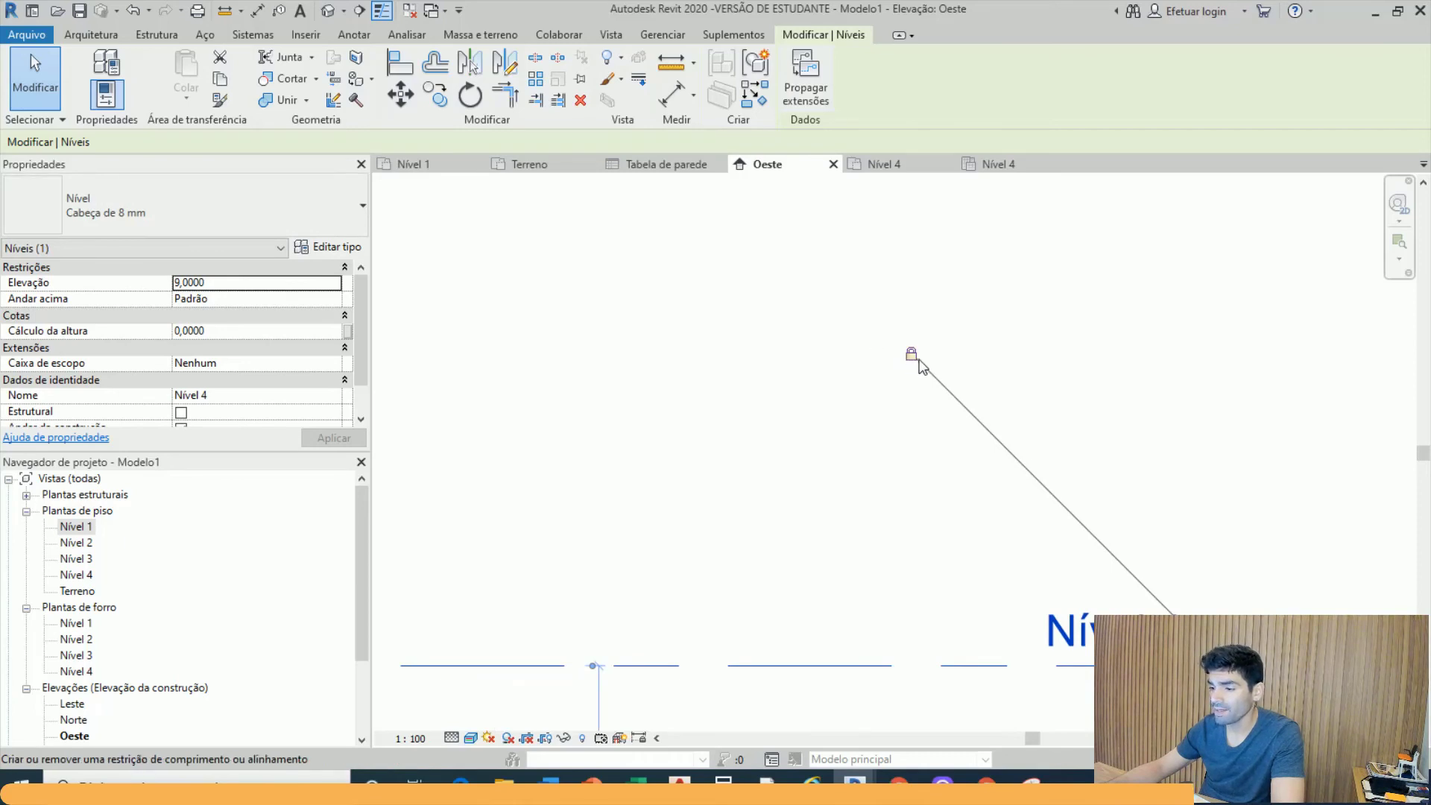
scroll(1017, 437, "down", 5)
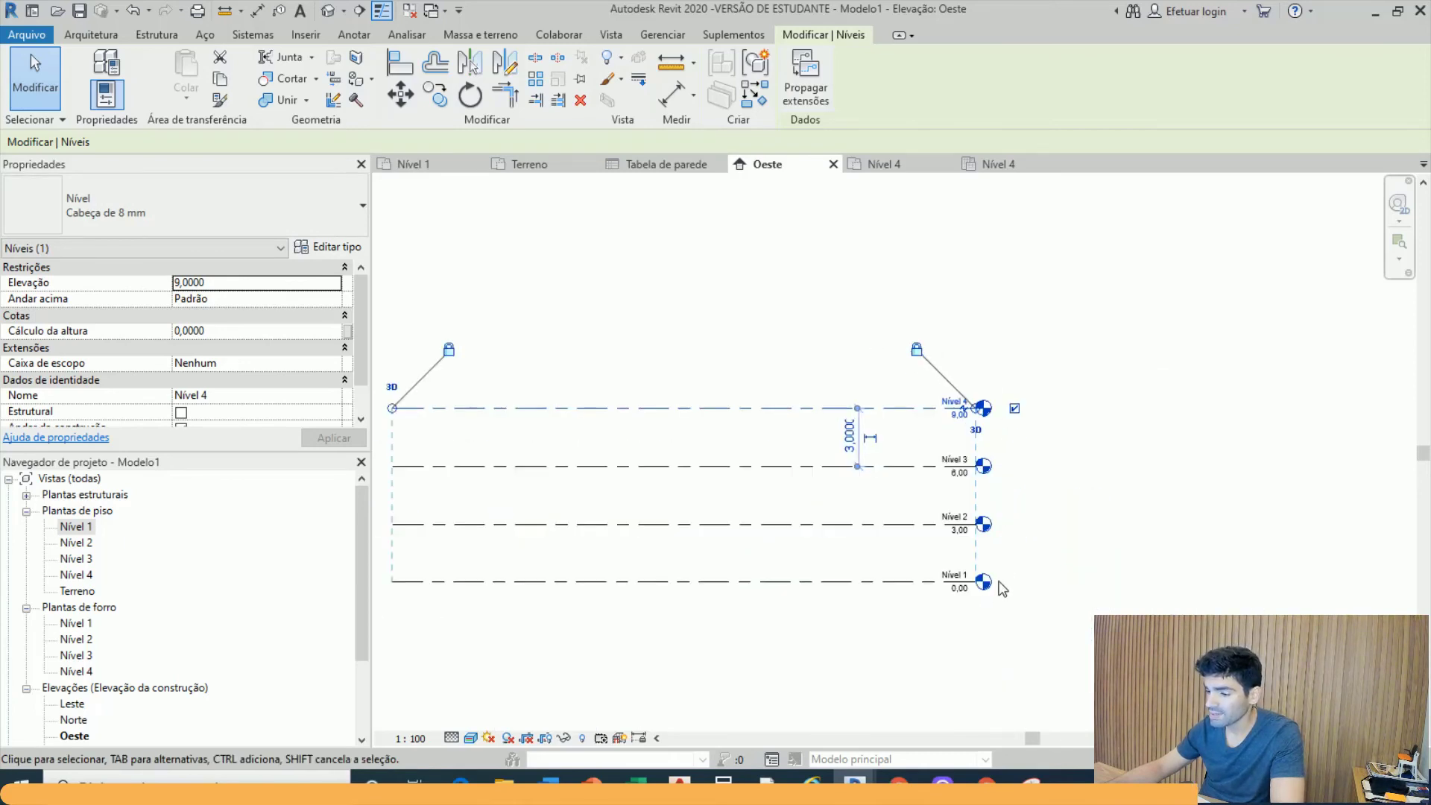
scroll(1006, 418, "up", 4)
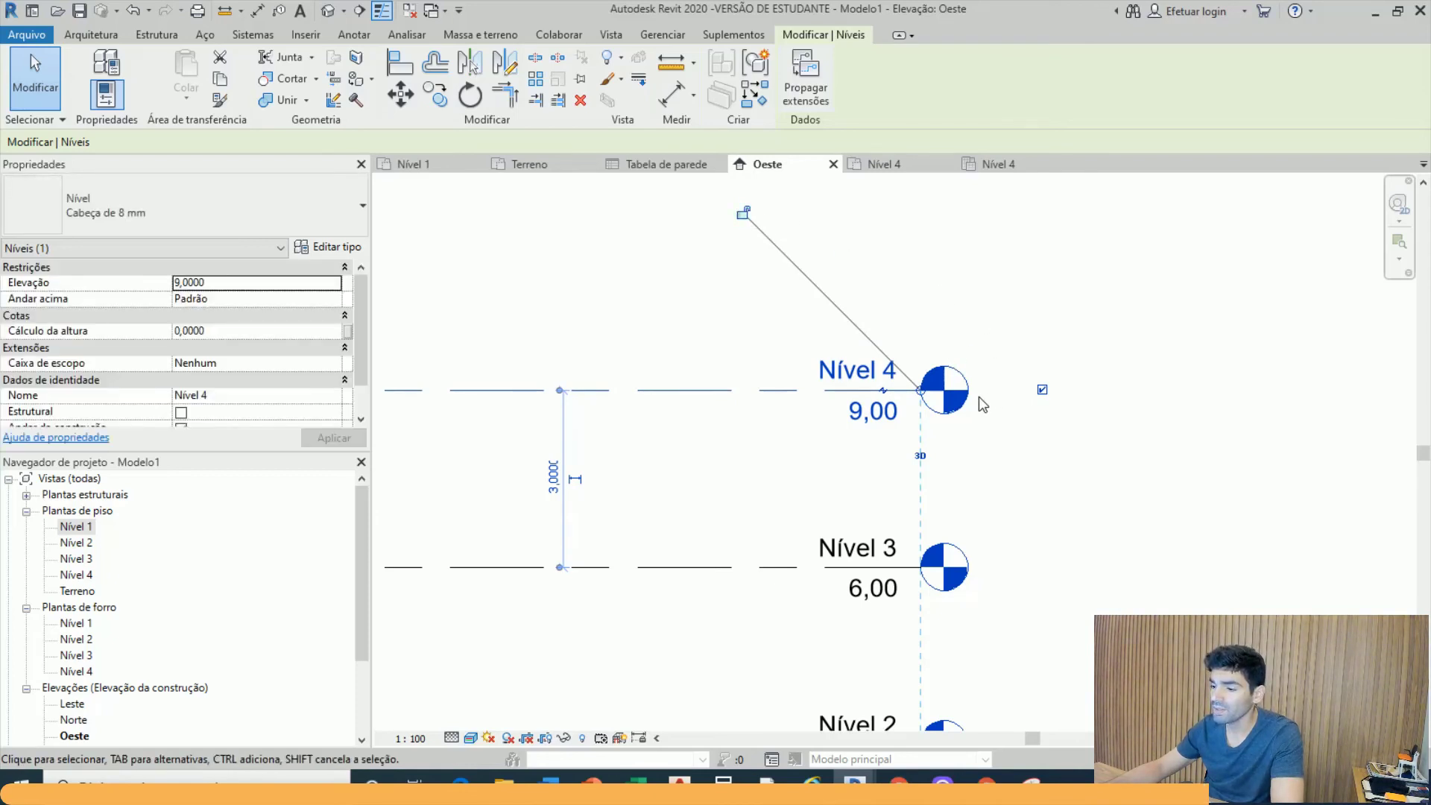
left_click_drag(921, 390, 1196, 414)
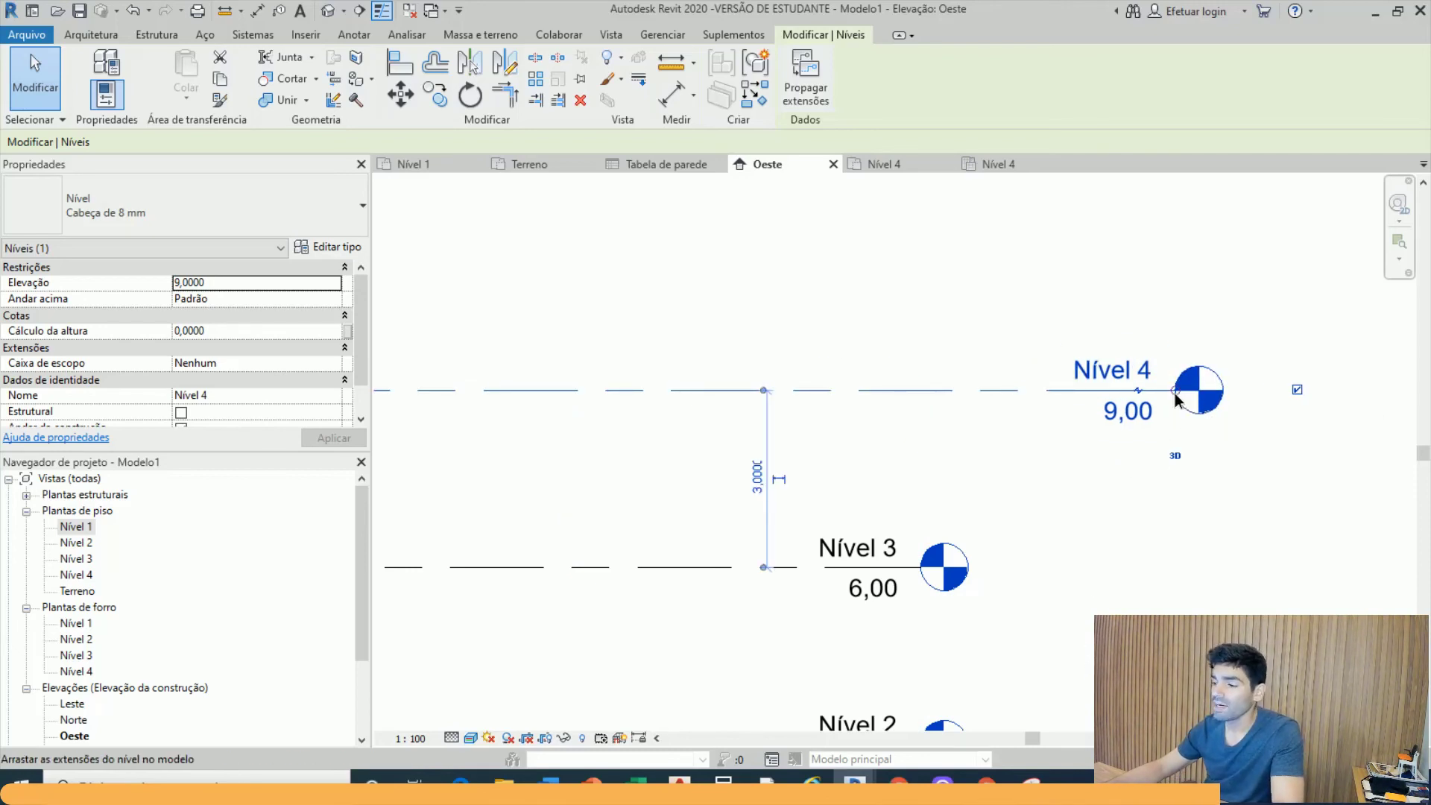
left_click_drag(1176, 395, 920, 389)
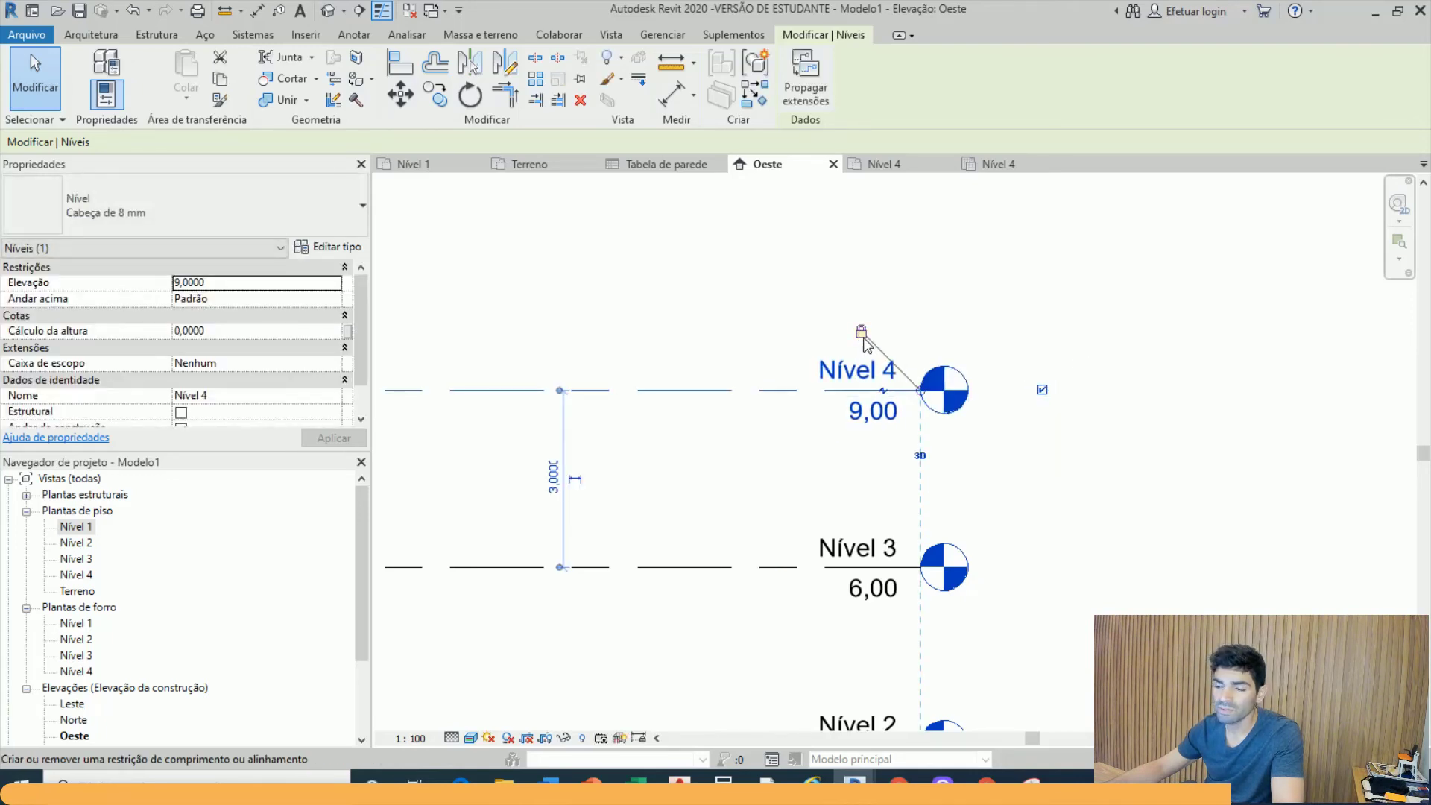
left_click(1157, 307)
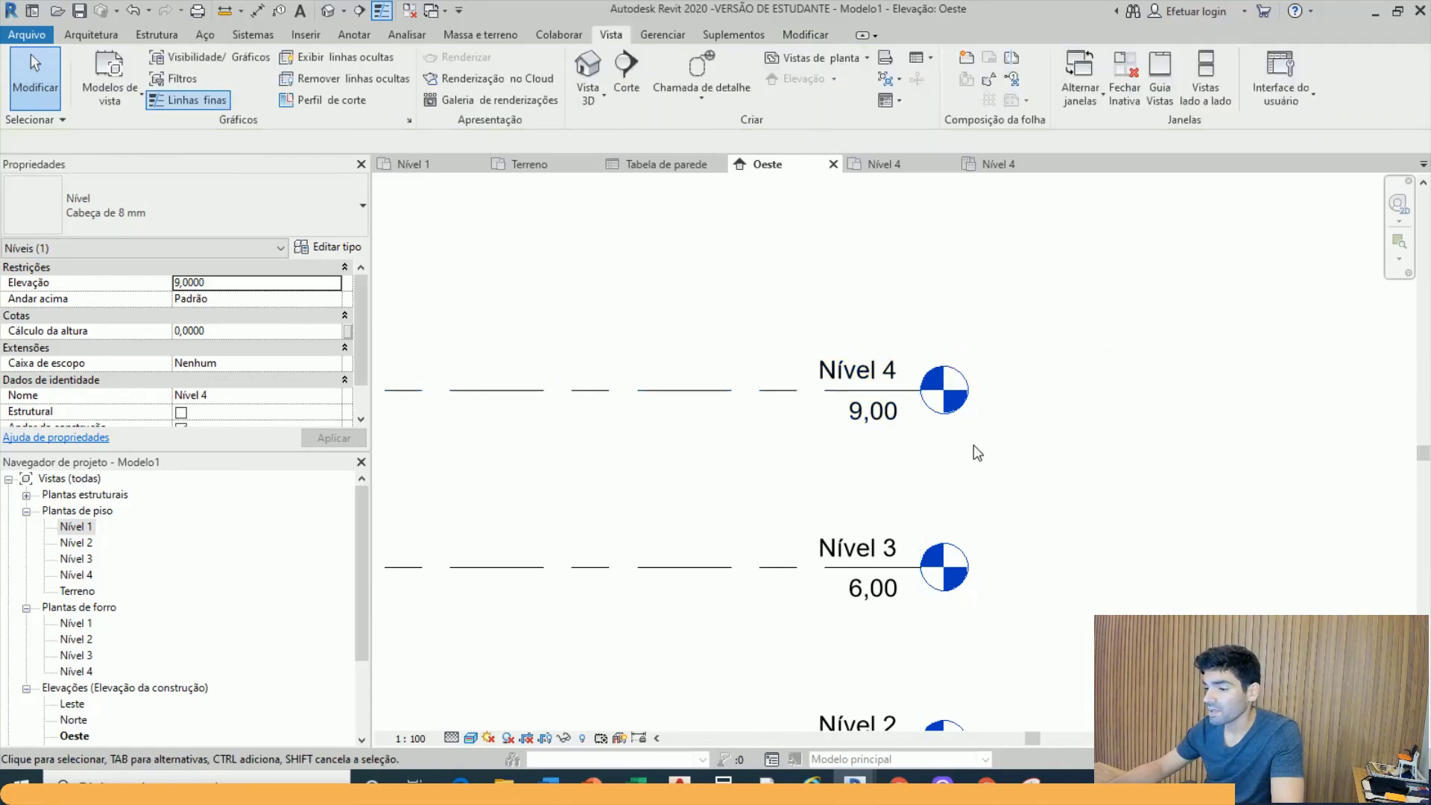
Draw a level between Nível 3 and Nível 4, about 1.6 m above Nível 3, with its right end aligned to theirs
scroll(906, 414, "down", 2)
left_click(782, 395)
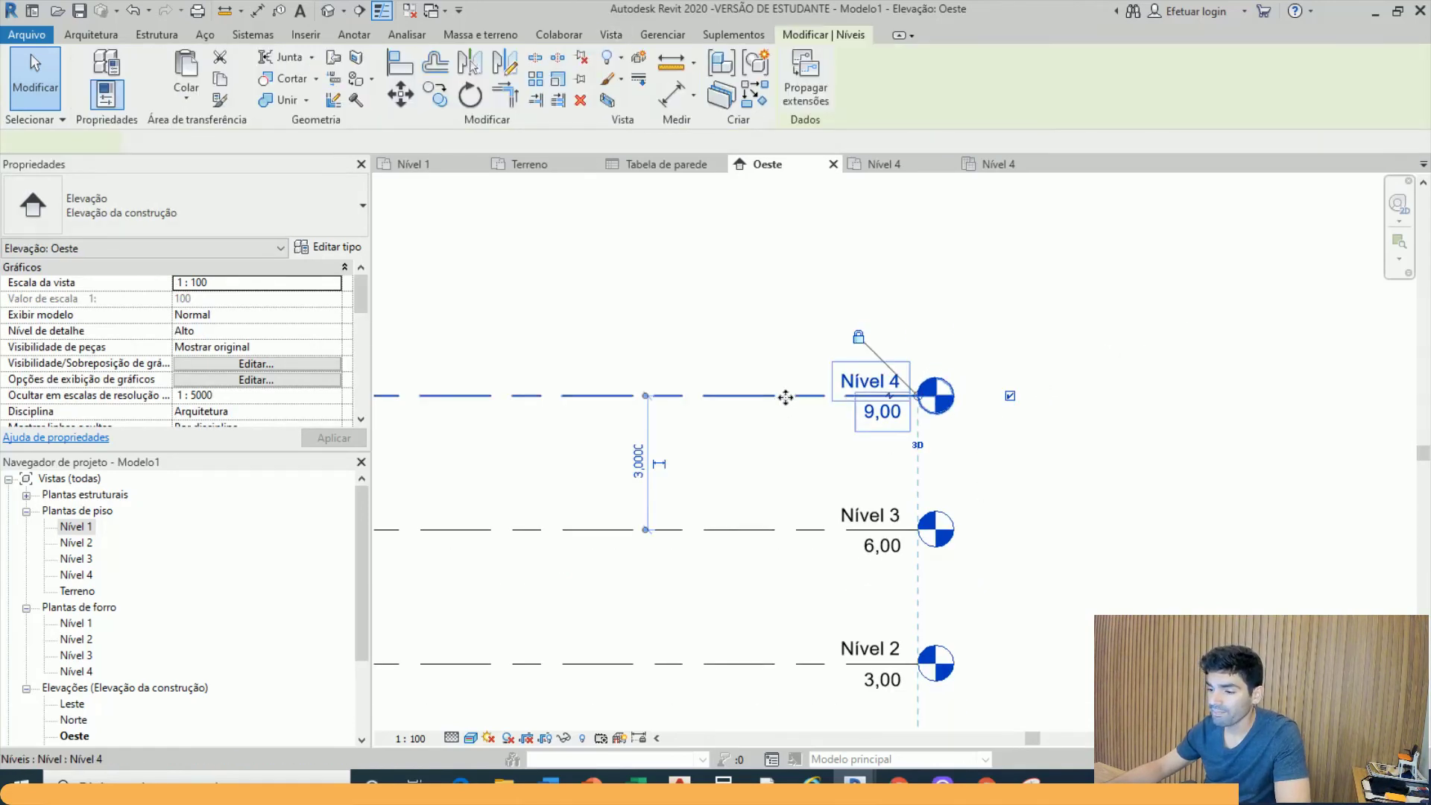
scroll(785, 397, "up", 1)
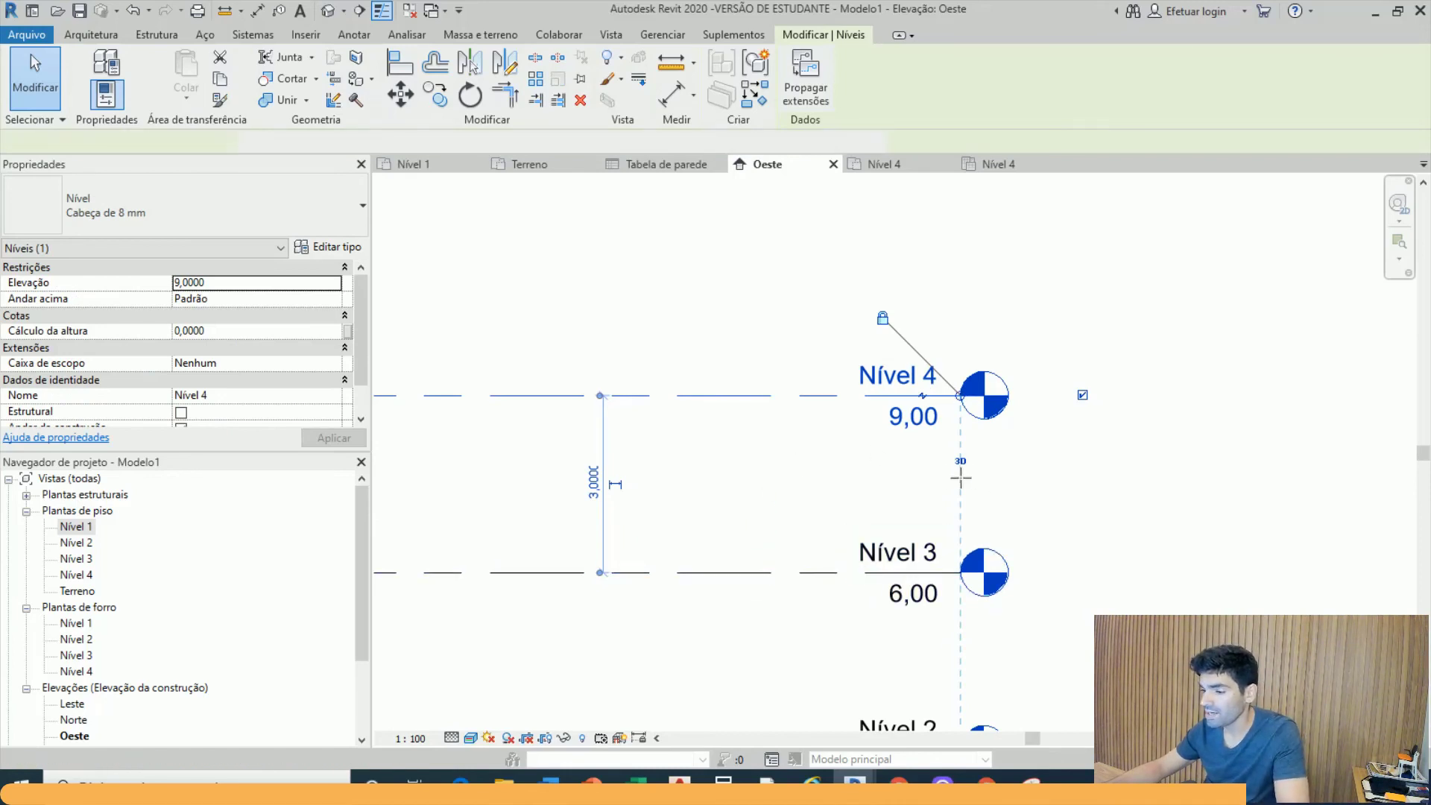
key("l")
key("l")
left_click(389, 477)
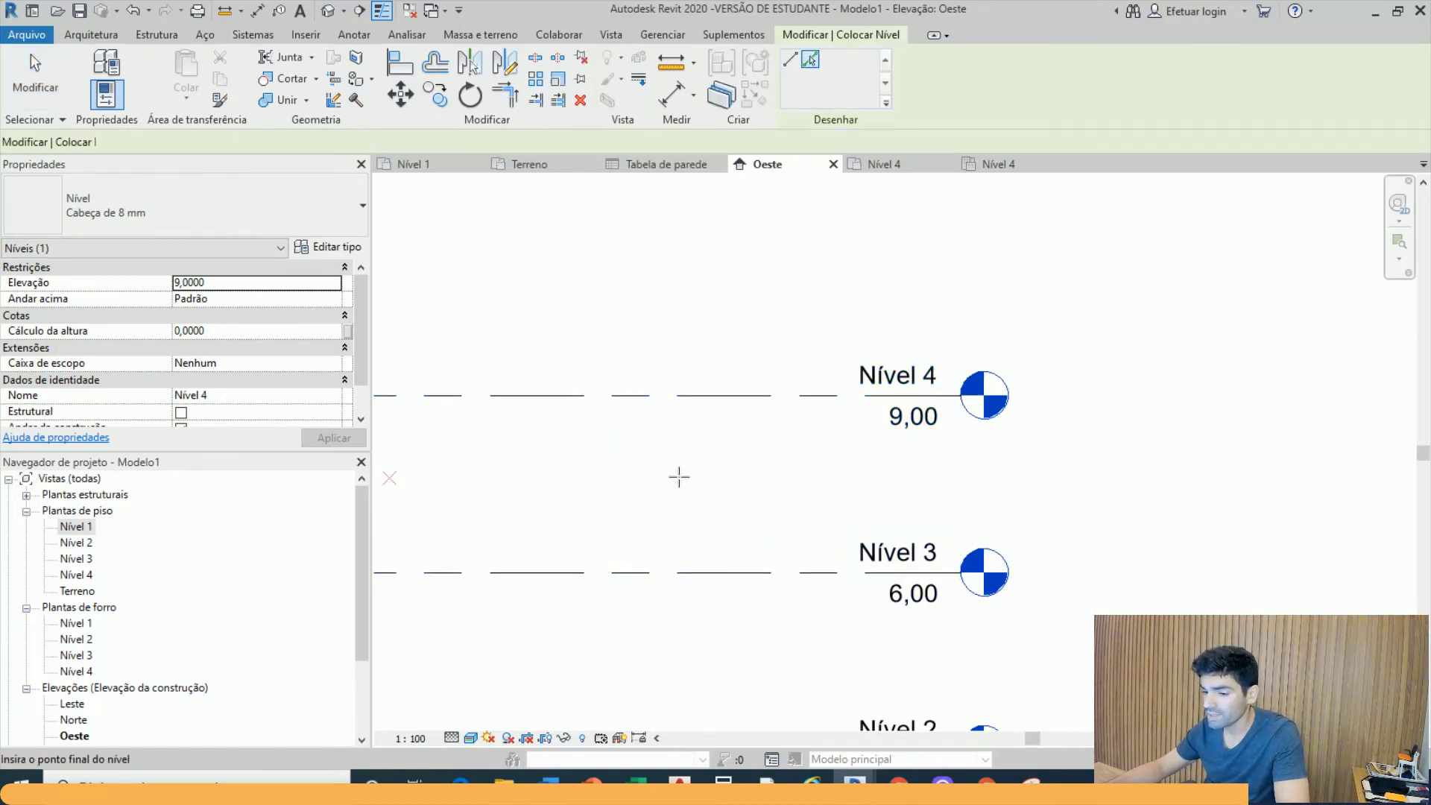
left_click(959, 477)
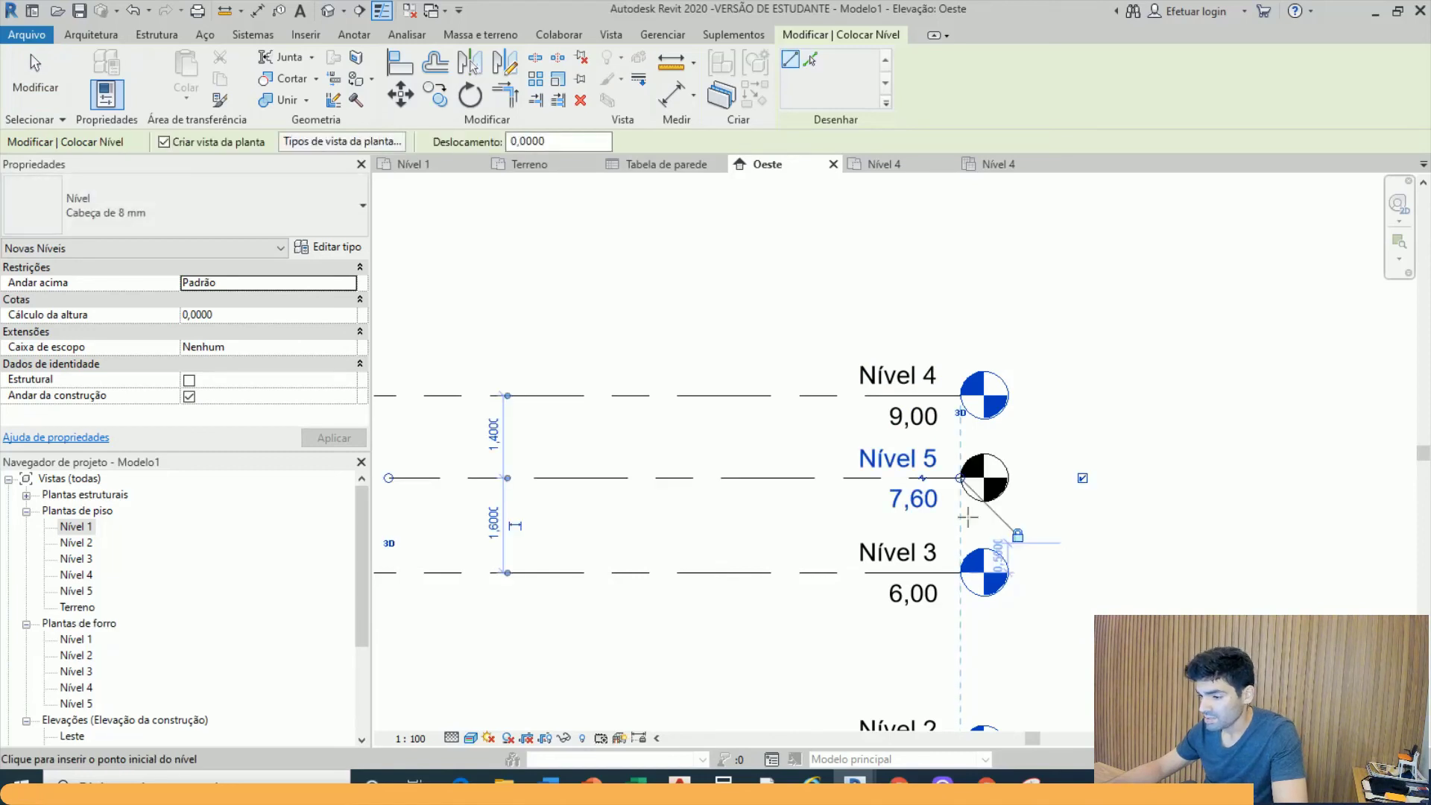
key("Escape")
key("Escape")
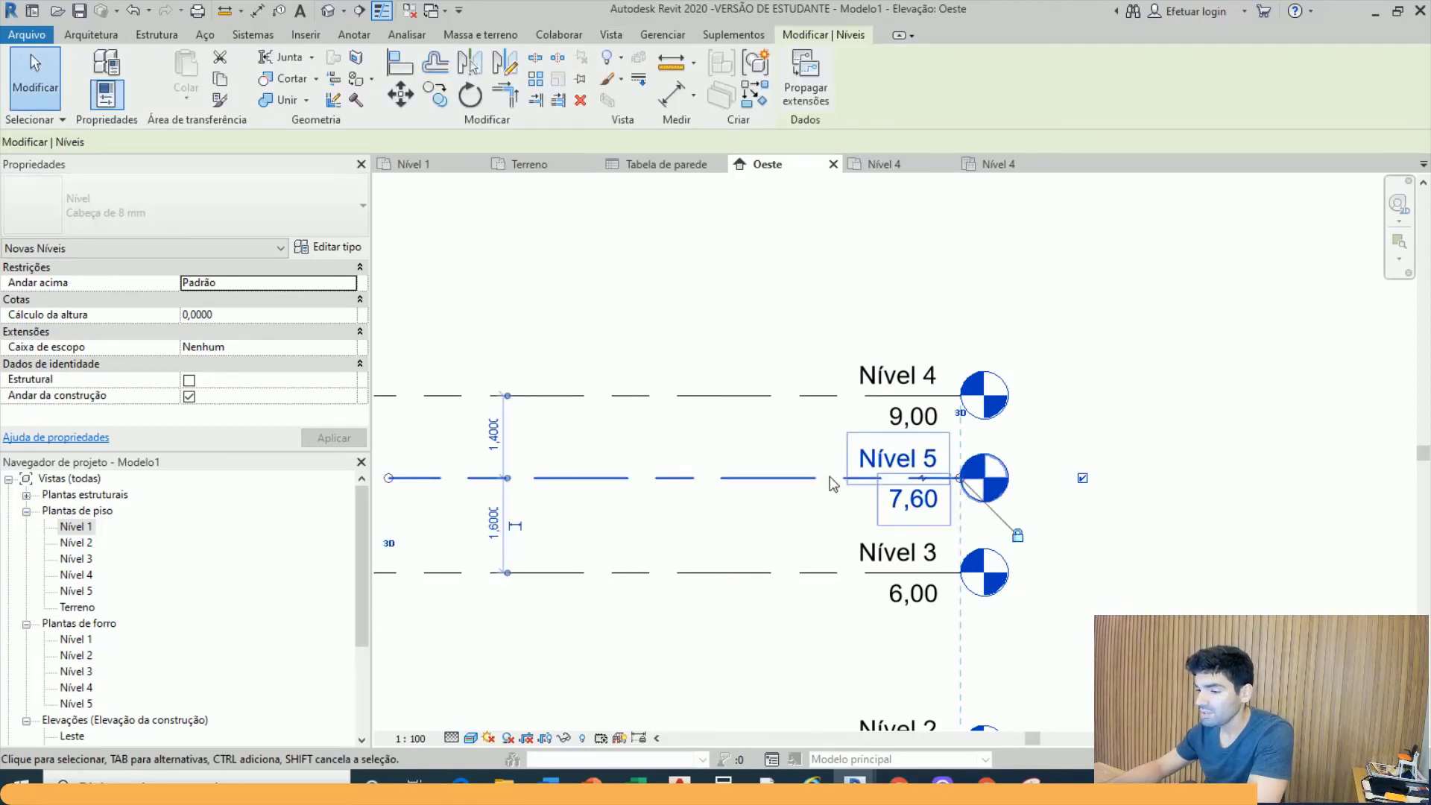
Nudge the new level upward toward Nível 4 until its elevation is about 8,20
key("Up")
key("Up")
key("Up")
key("Up")
key("Up")
key("Up")
key("Up")
key("Up")
key("Up")
key("Up")
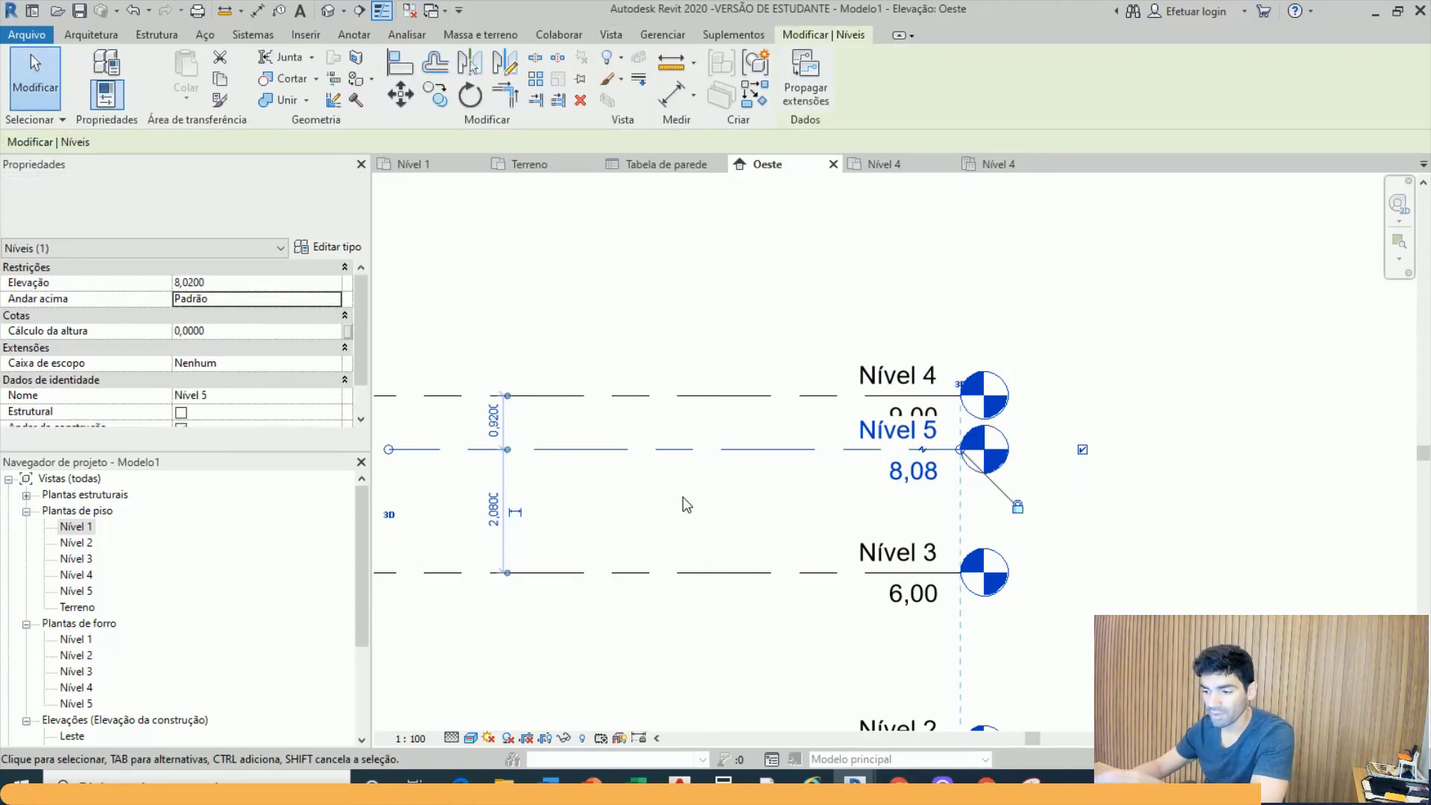
key("Escape")
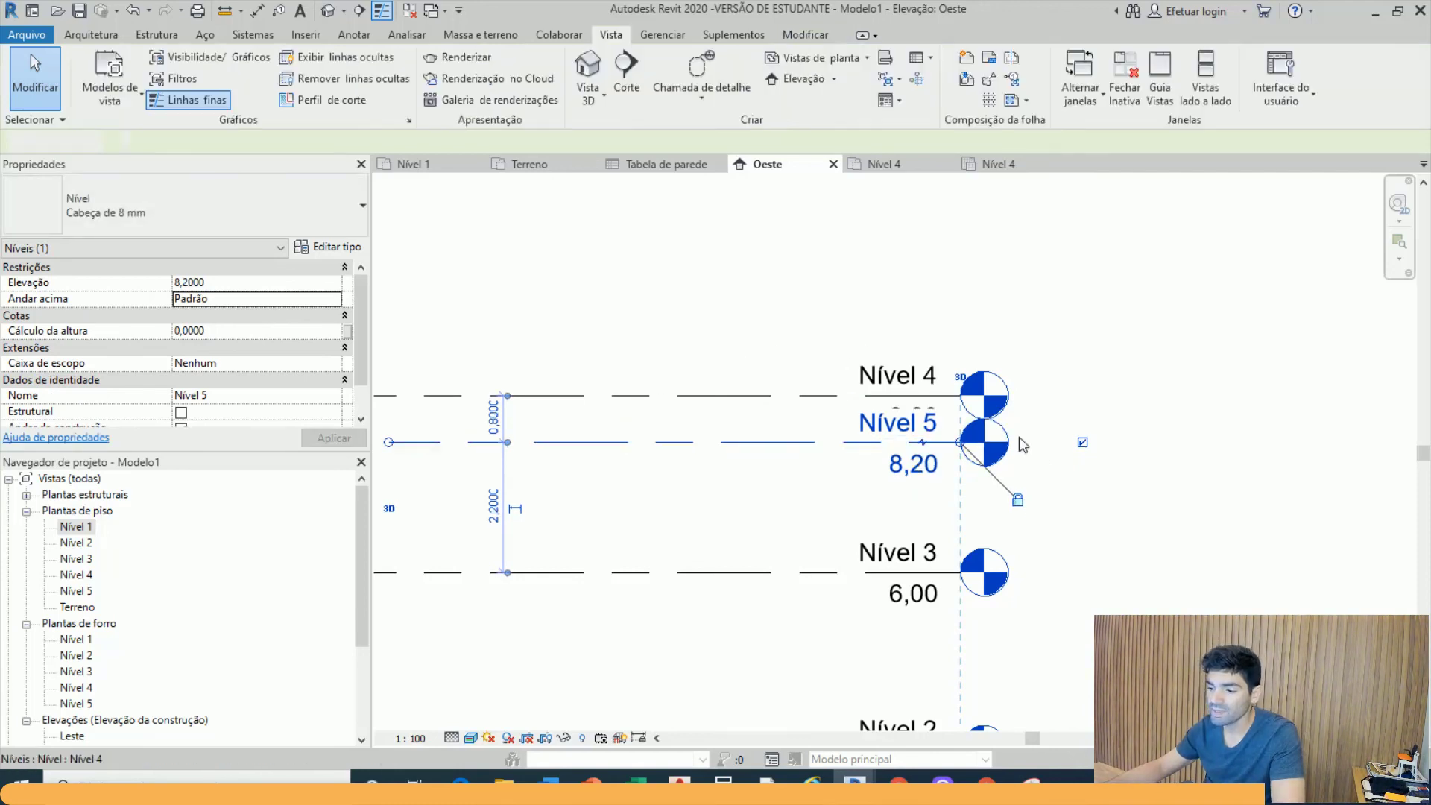
Add an elbow to the Nível 5 level's head and adjust both bend points so its label clears Nível 4's
left_click(574, 440)
scroll(976, 457, "up", 5)
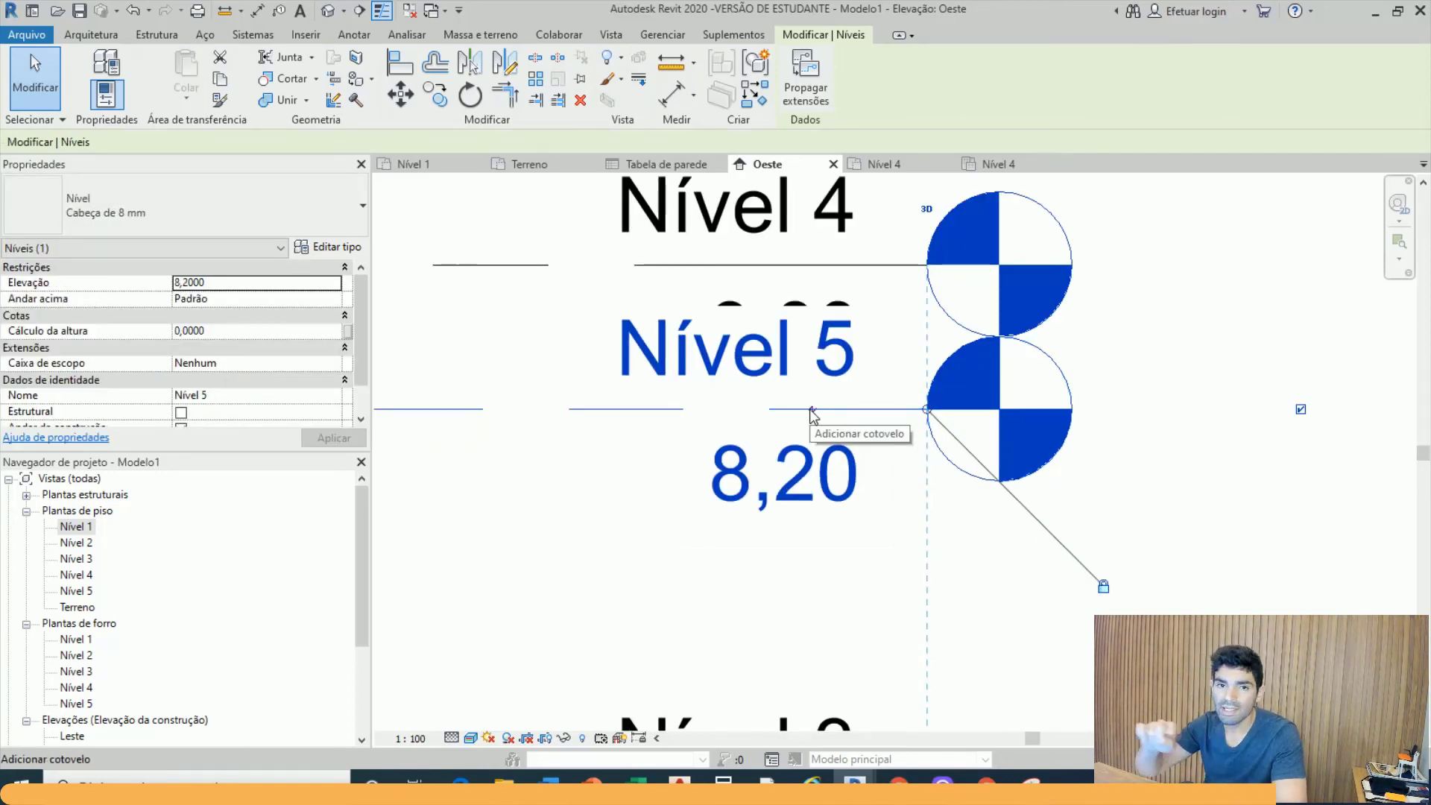
scroll(812, 417, "down", 3)
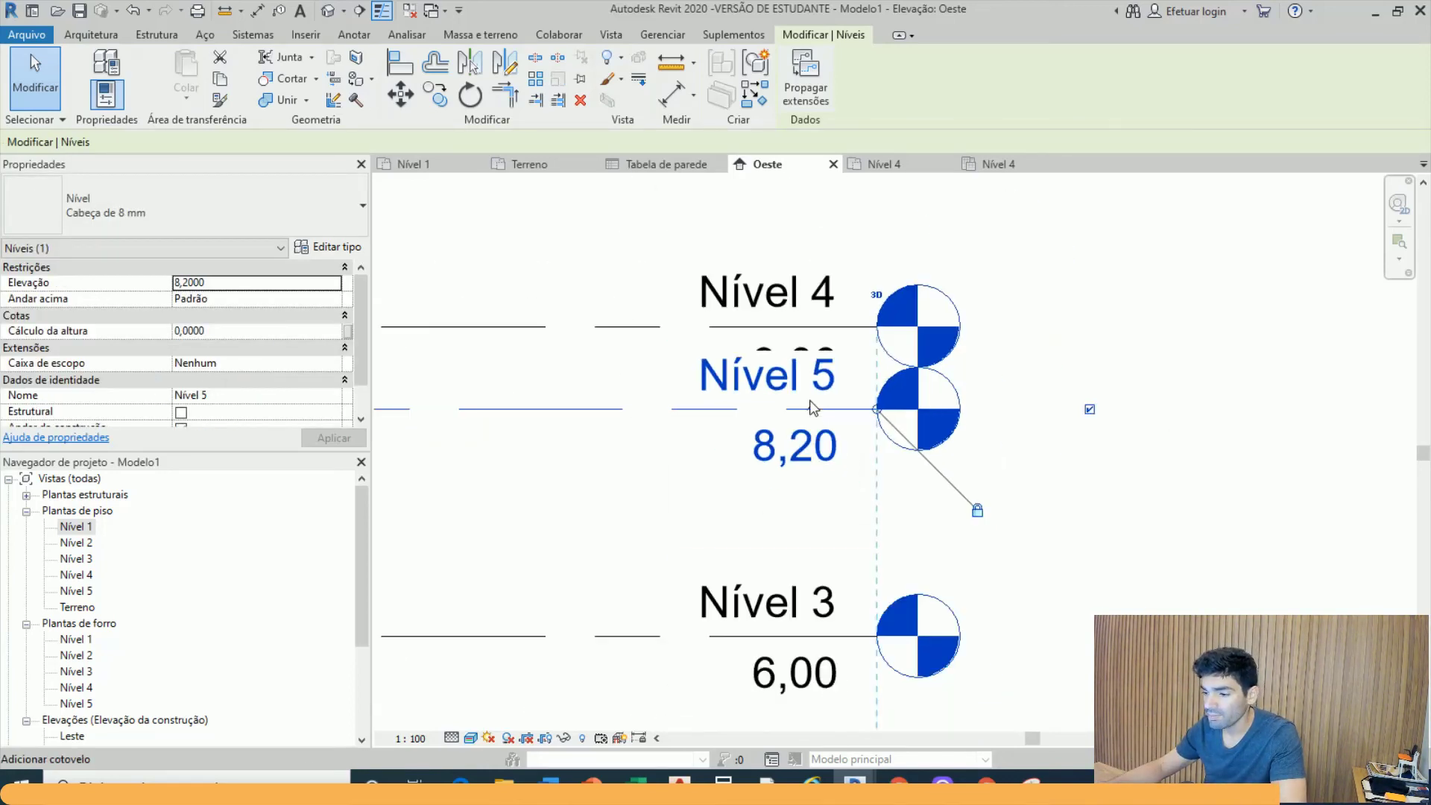
left_click(816, 410)
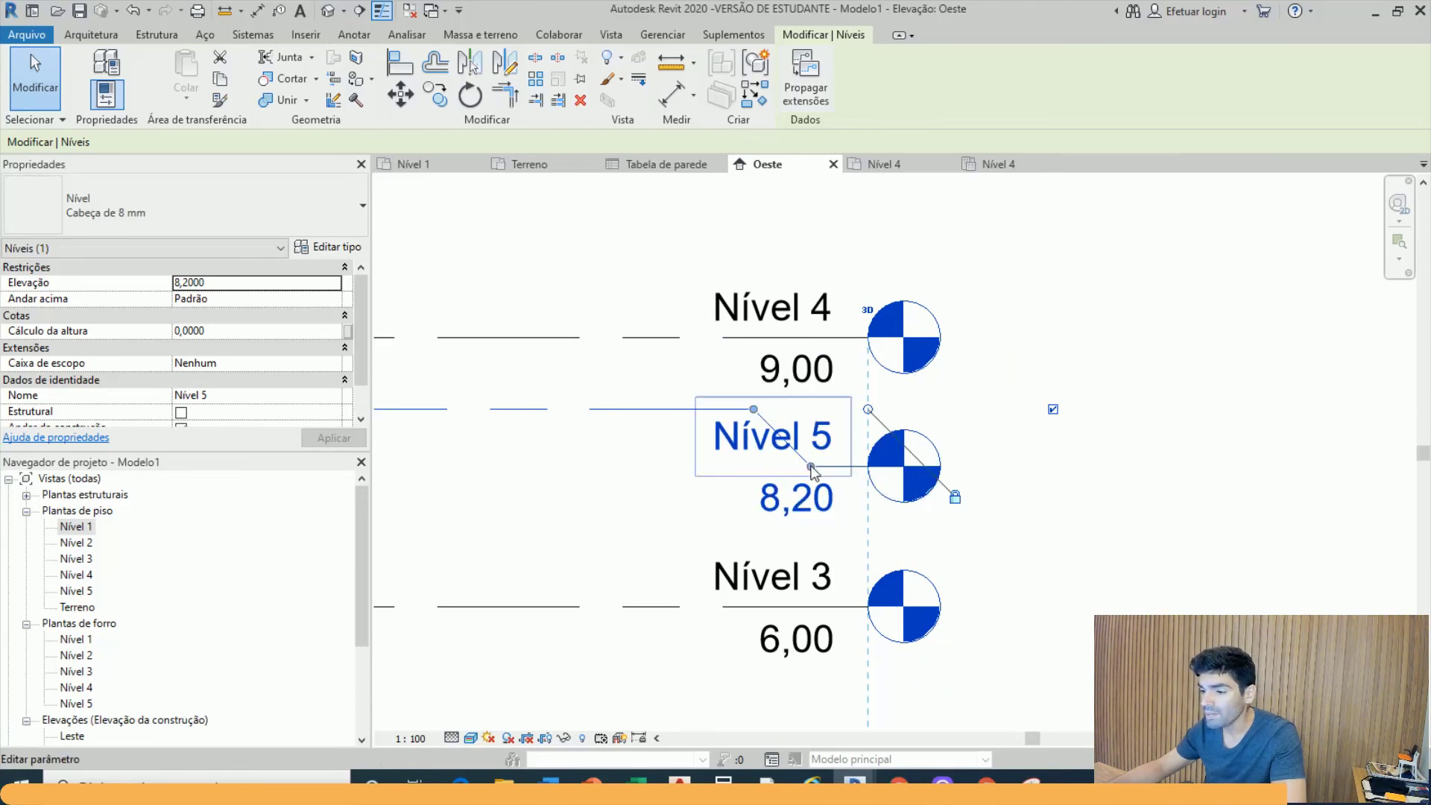
mouse_move(812, 468)
left_mouse_down()
mouse_move(812, 514)
mouse_move(809, 480)
left_mouse_up()
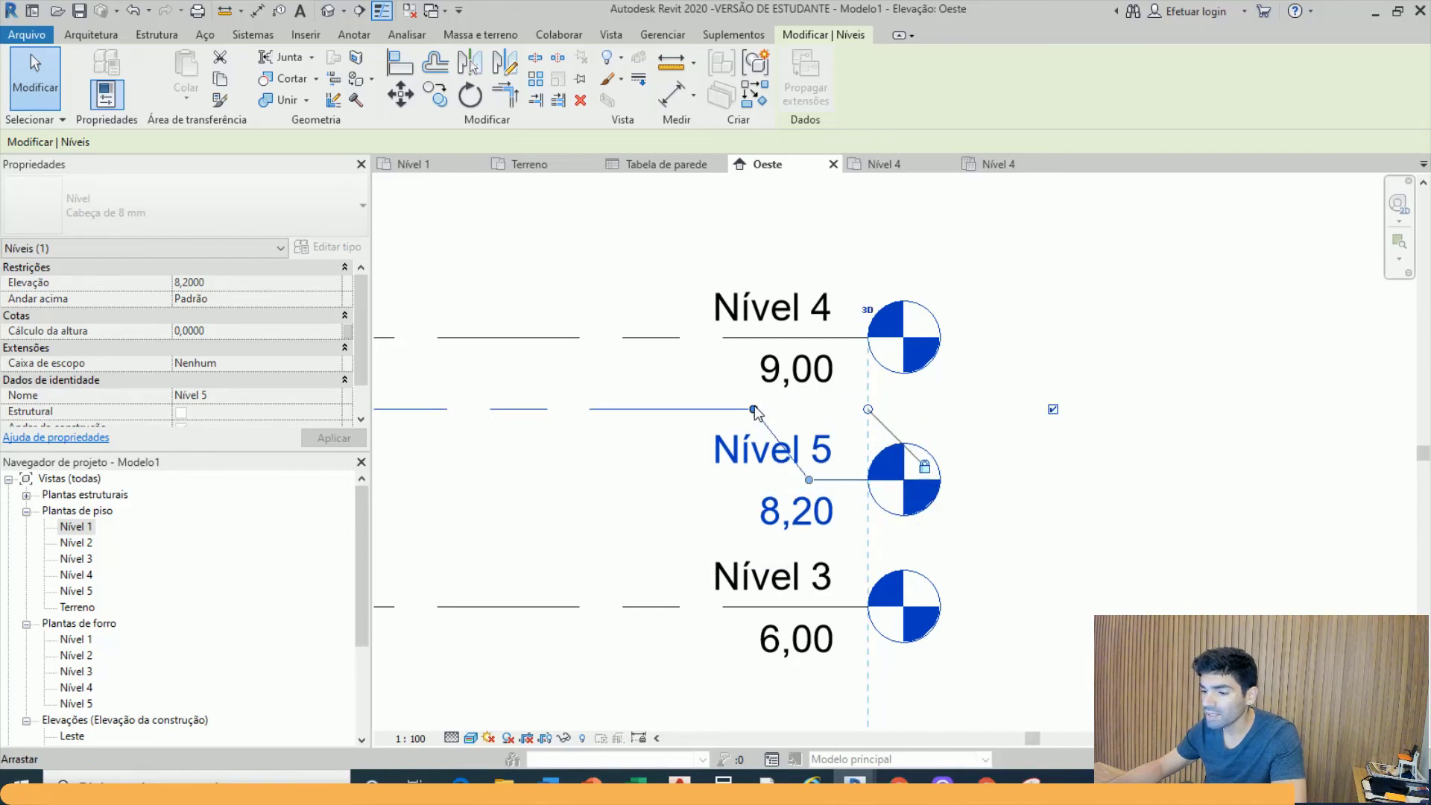
left_click_drag(697, 404, 697, 407)
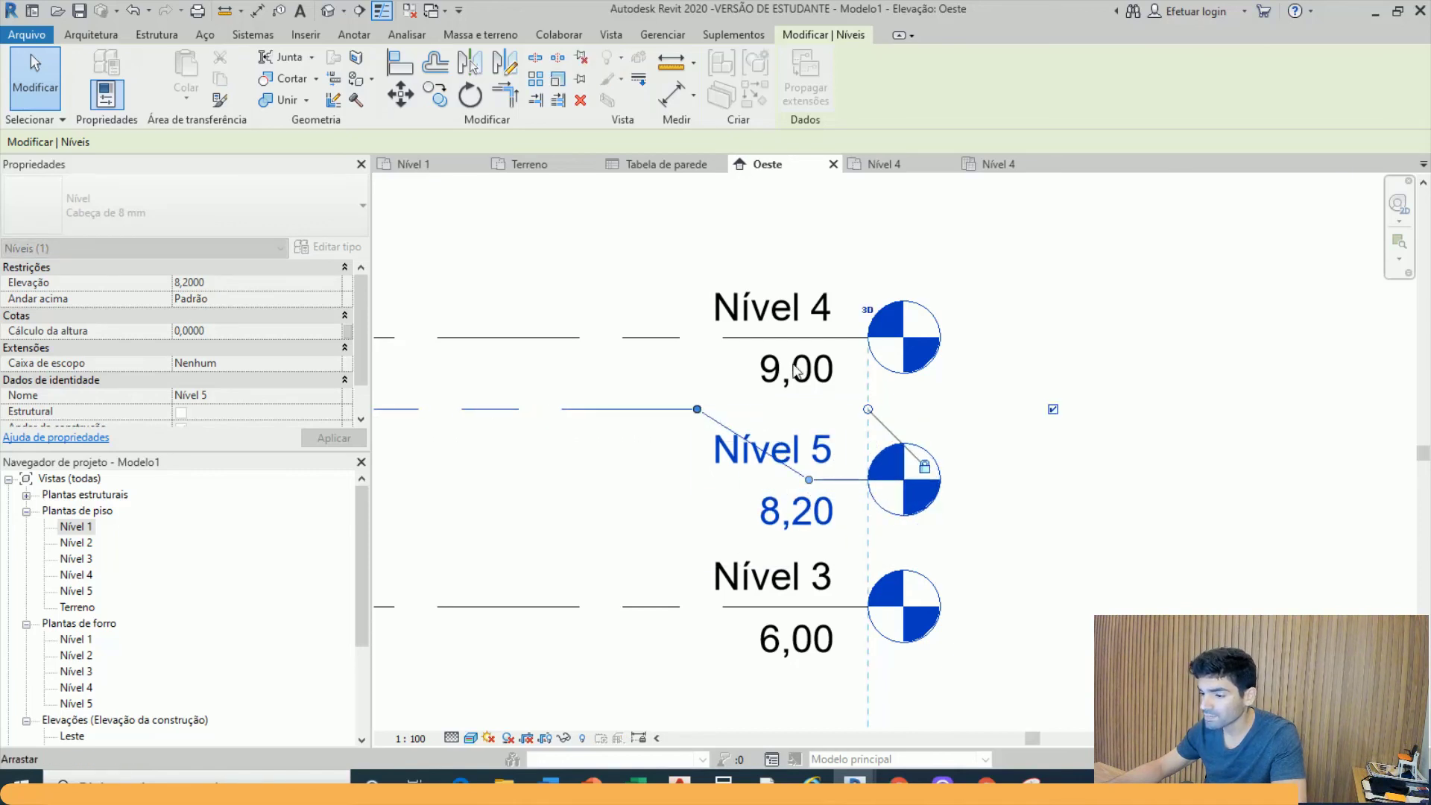
scroll(849, 397, "down", 5)
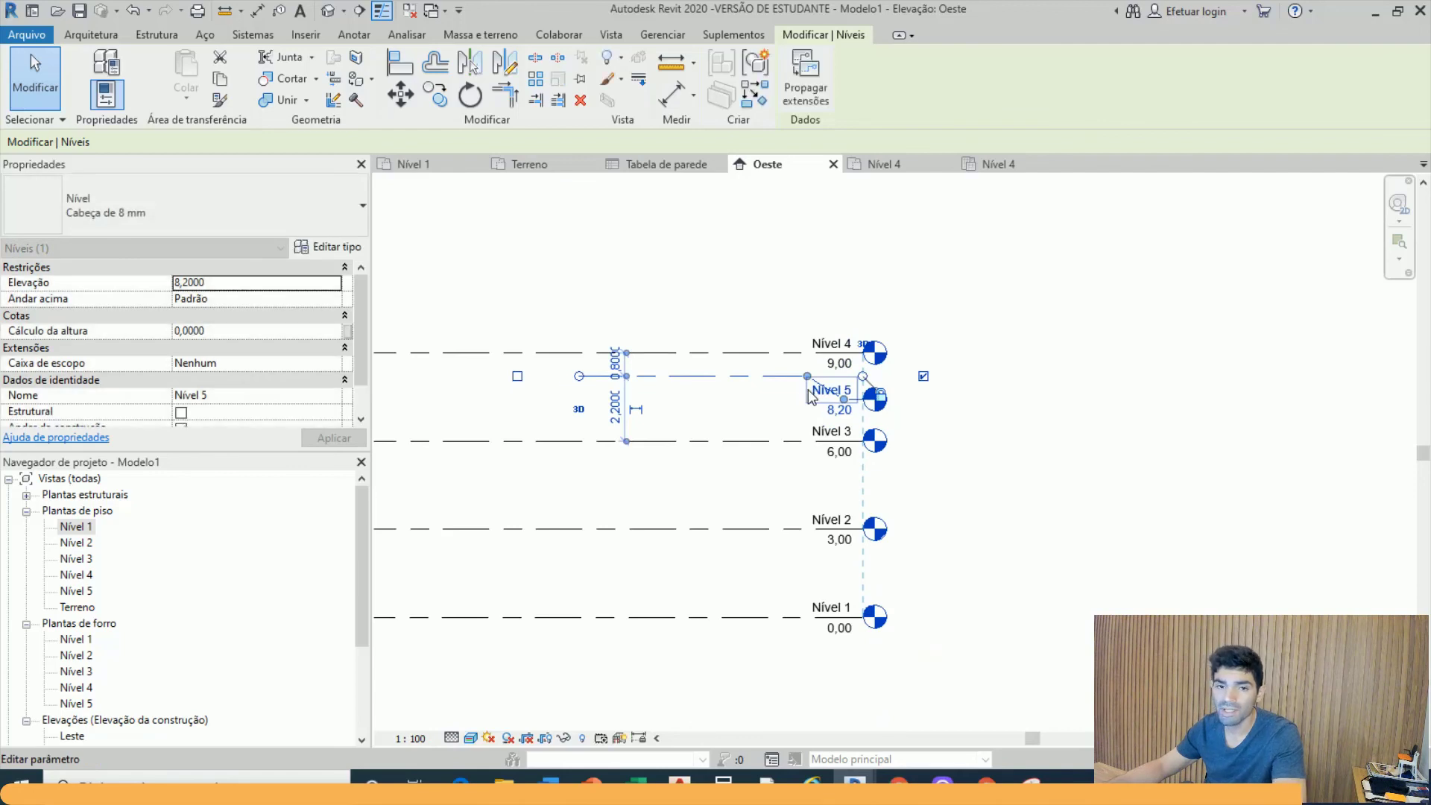
left_click(1068, 528)
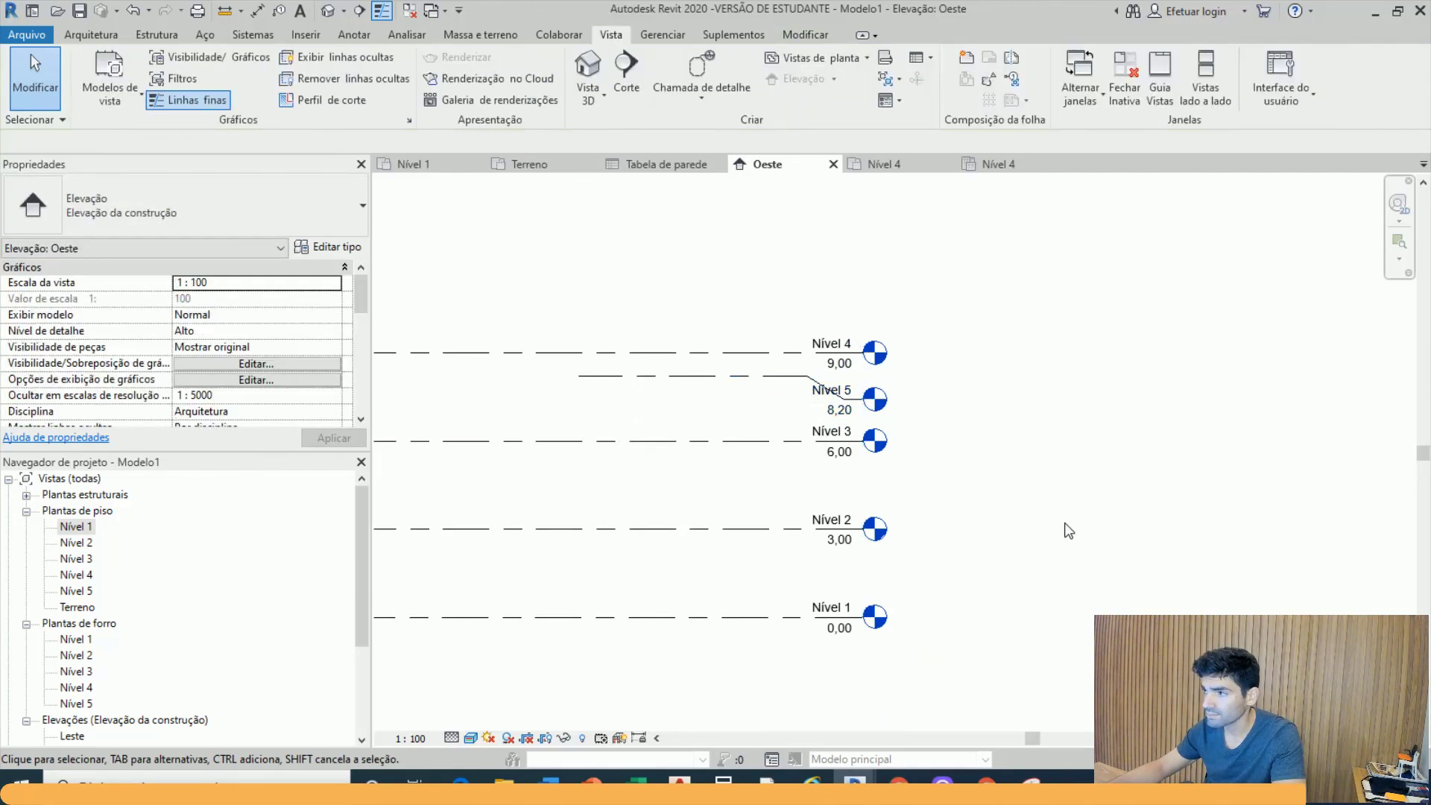
scroll(815, 377, "up", 4)
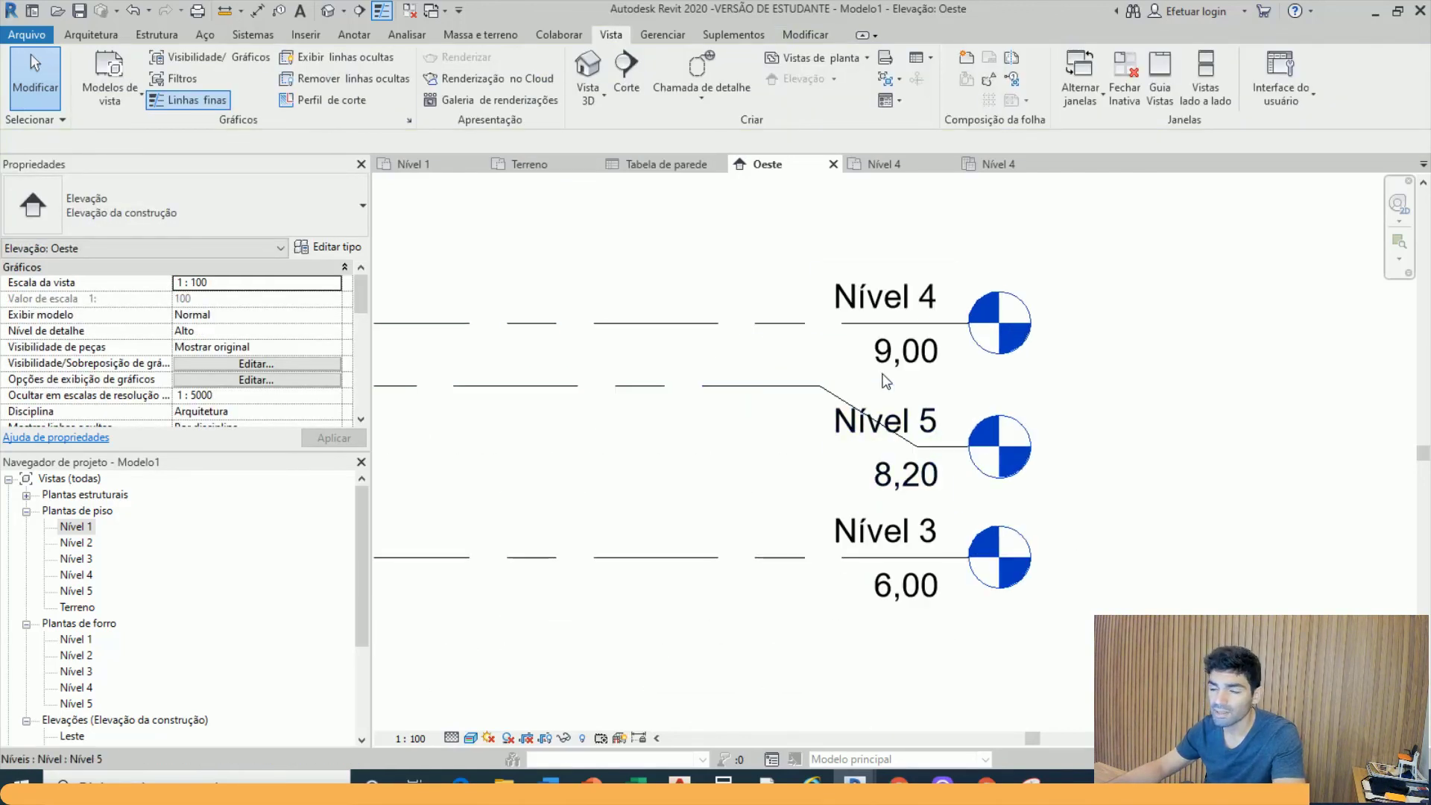
Delete the Nível 5 level together with its associated views
scroll(1134, 354, "down", 3)
scroll(1134, 355, "down", 2)
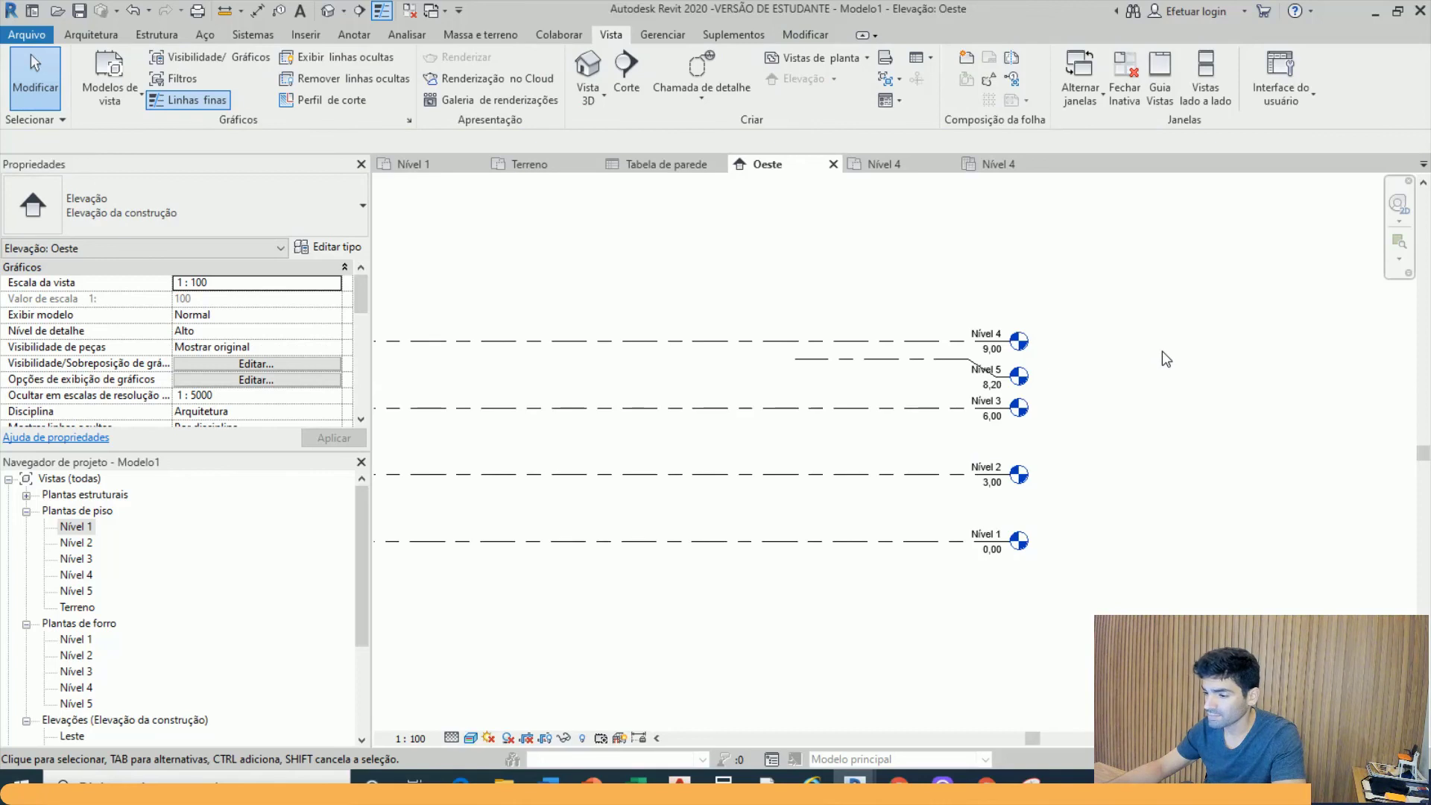
left_click(910, 361)
key("Delete")
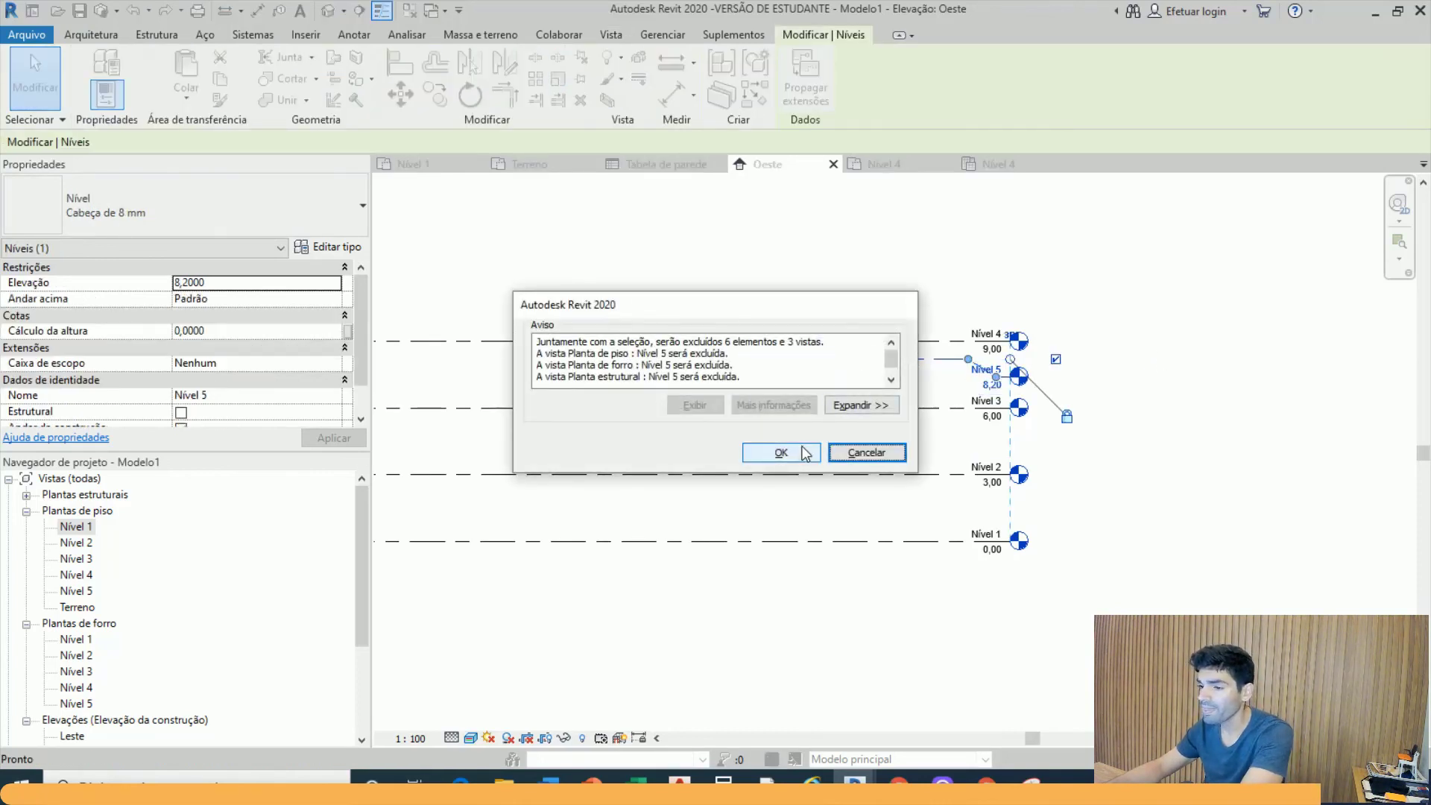
left_click(781, 452)
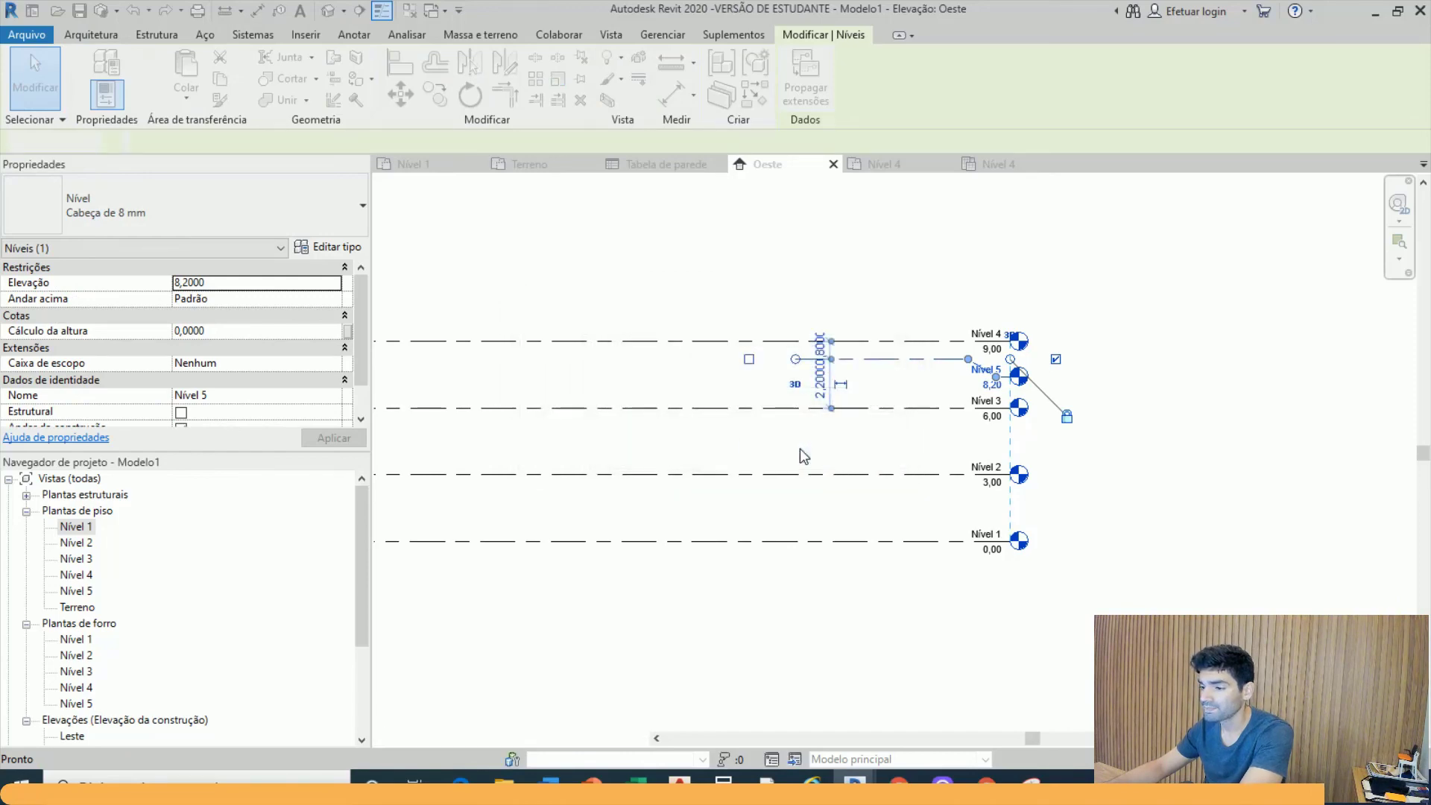
Rename the Nível 1 level as Terreo and rename its corresponding views too
middle_click_drag(1095, 415, 850, 457)
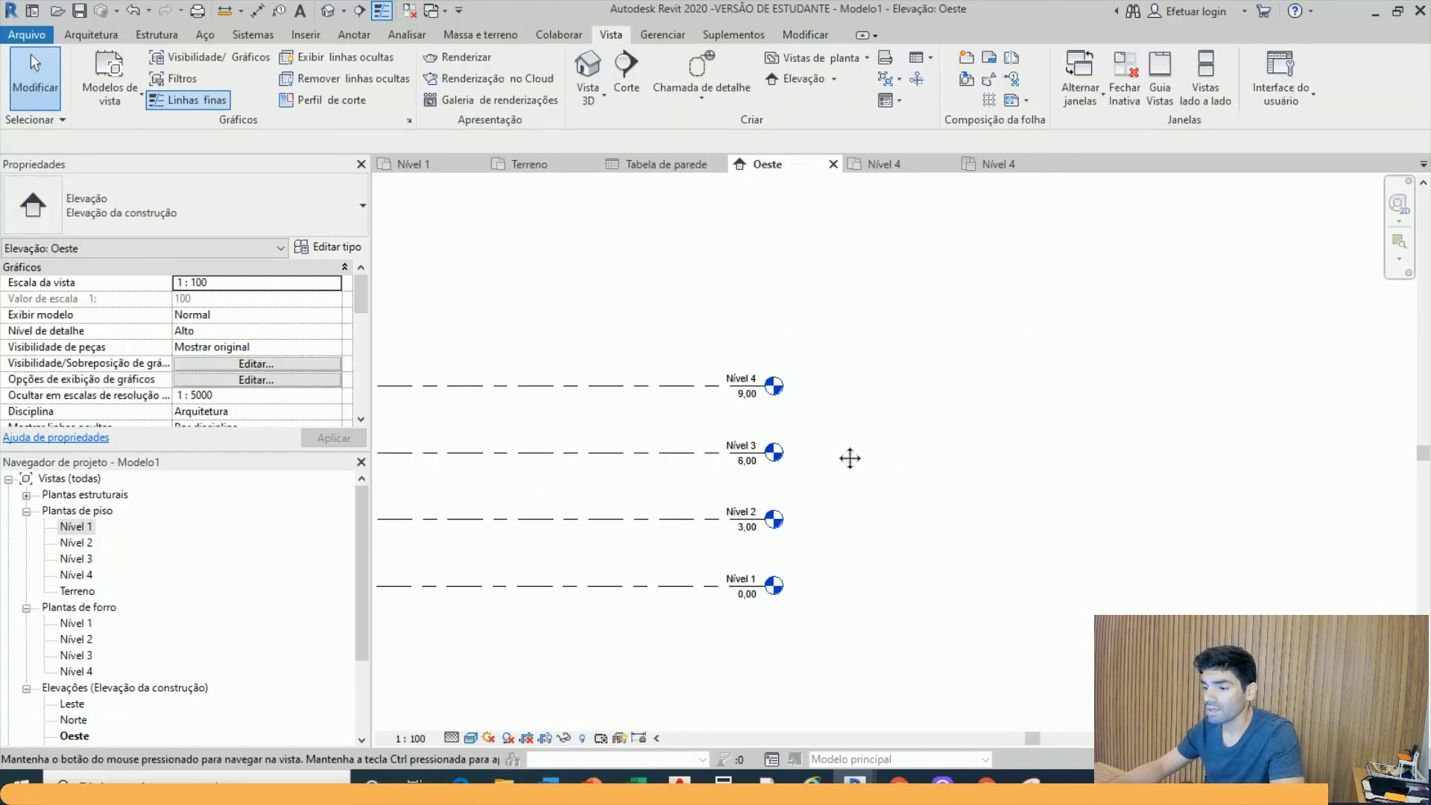
middle_click_drag(686, 549, 755, 449)
scroll(904, 454, "up", 5)
middle_click_drag(896, 402, 805, 650)
scroll(804, 649, "down", 4)
middle_click_drag(861, 502, 923, 404)
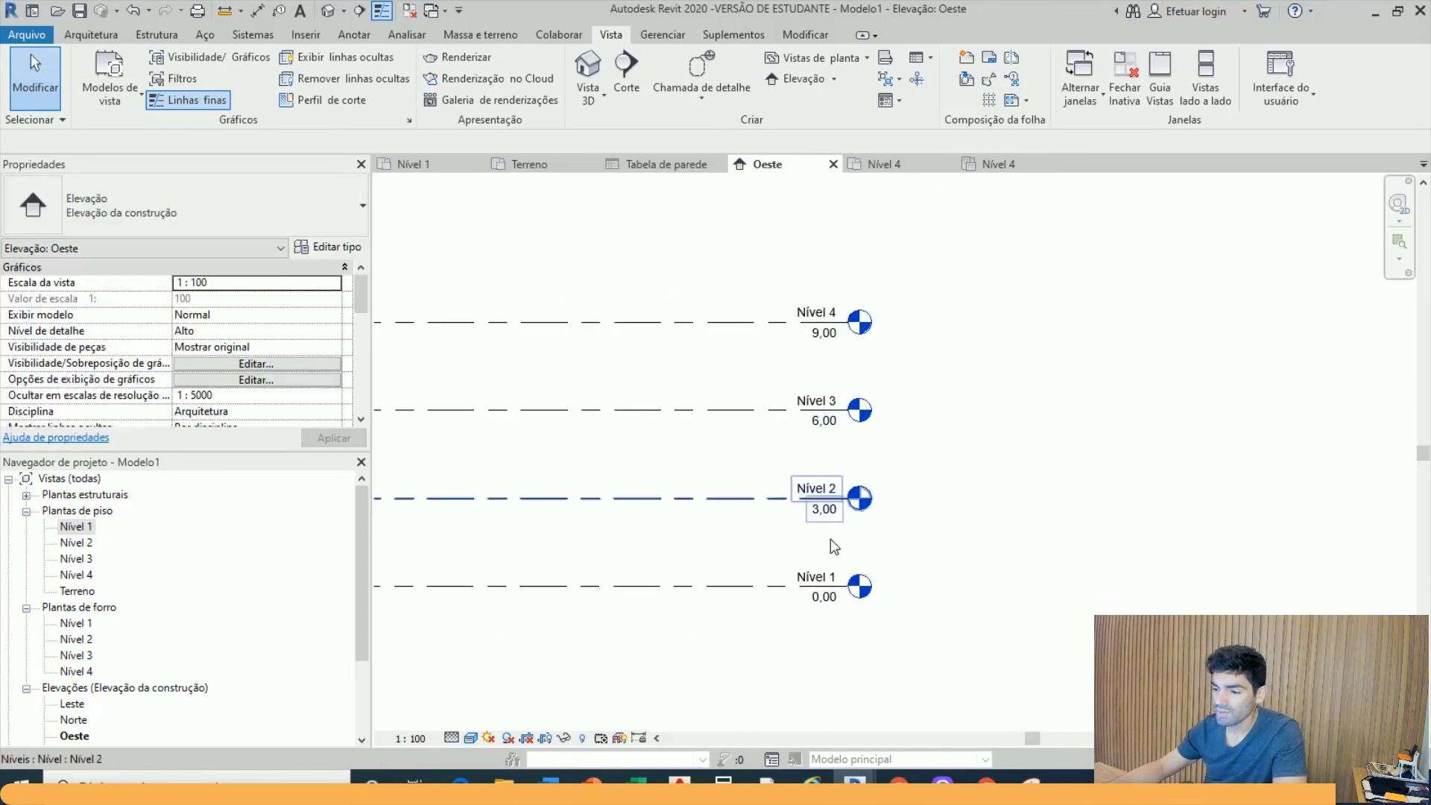
scroll(817, 596, "up", 4)
double_click(830, 600)
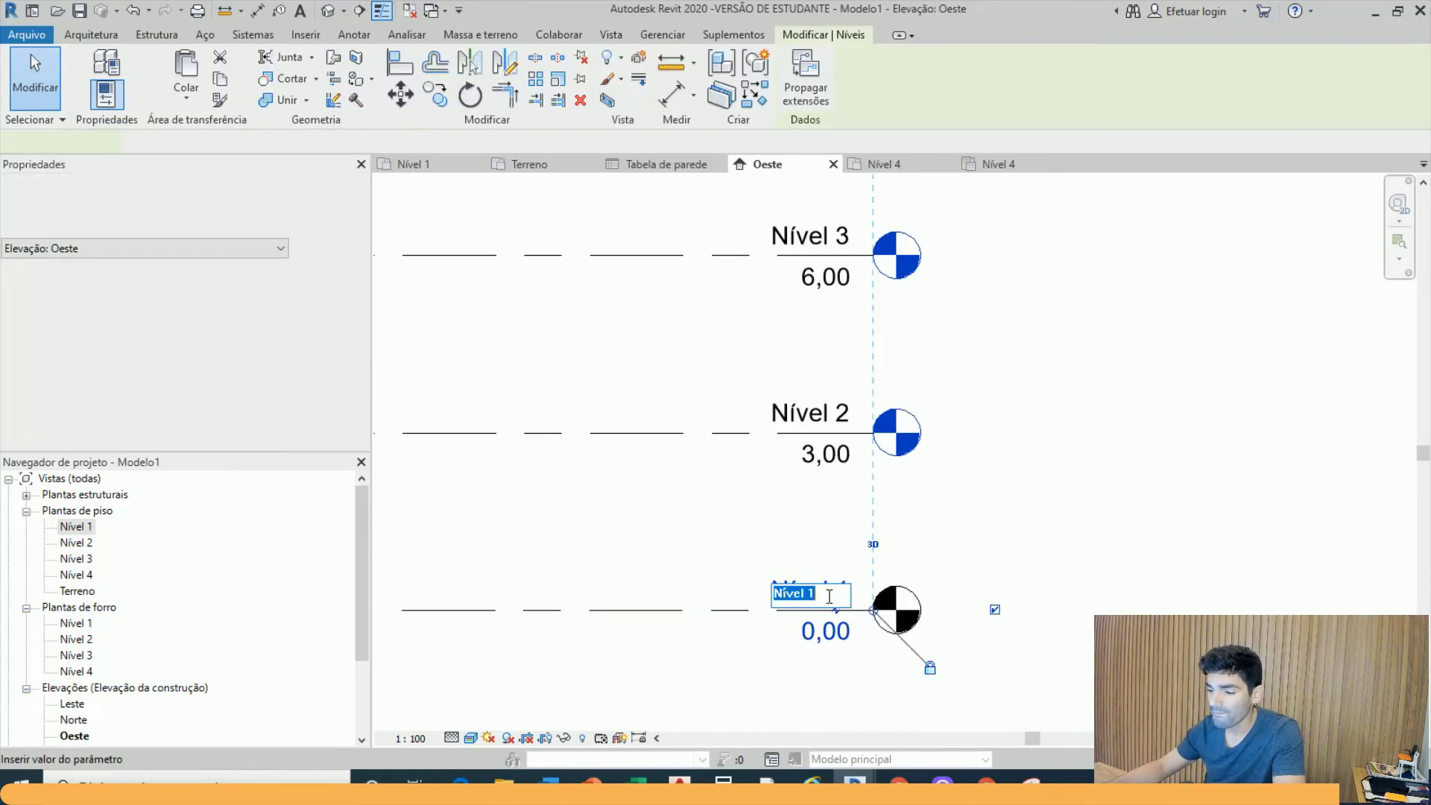
type("Terreo")
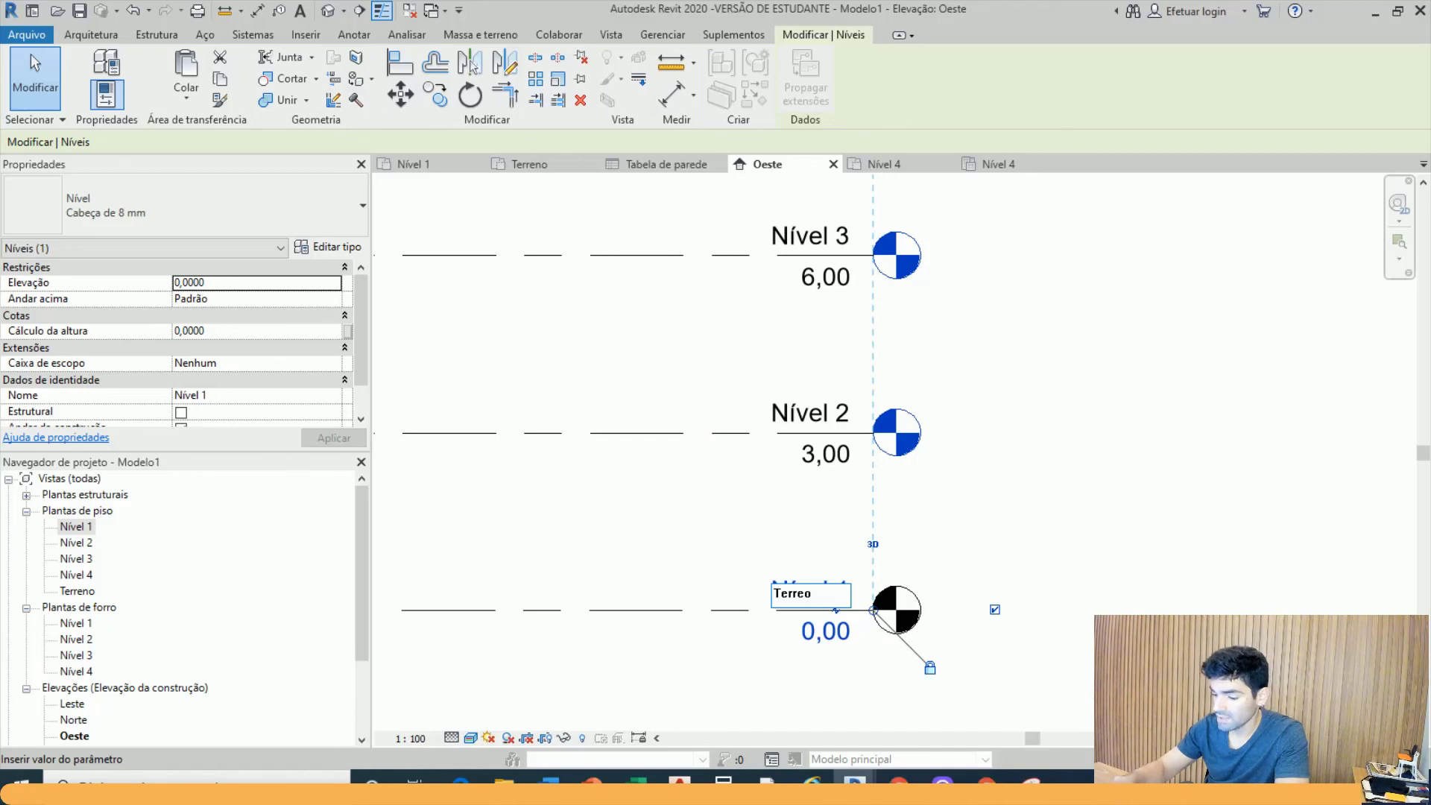
key("Return")
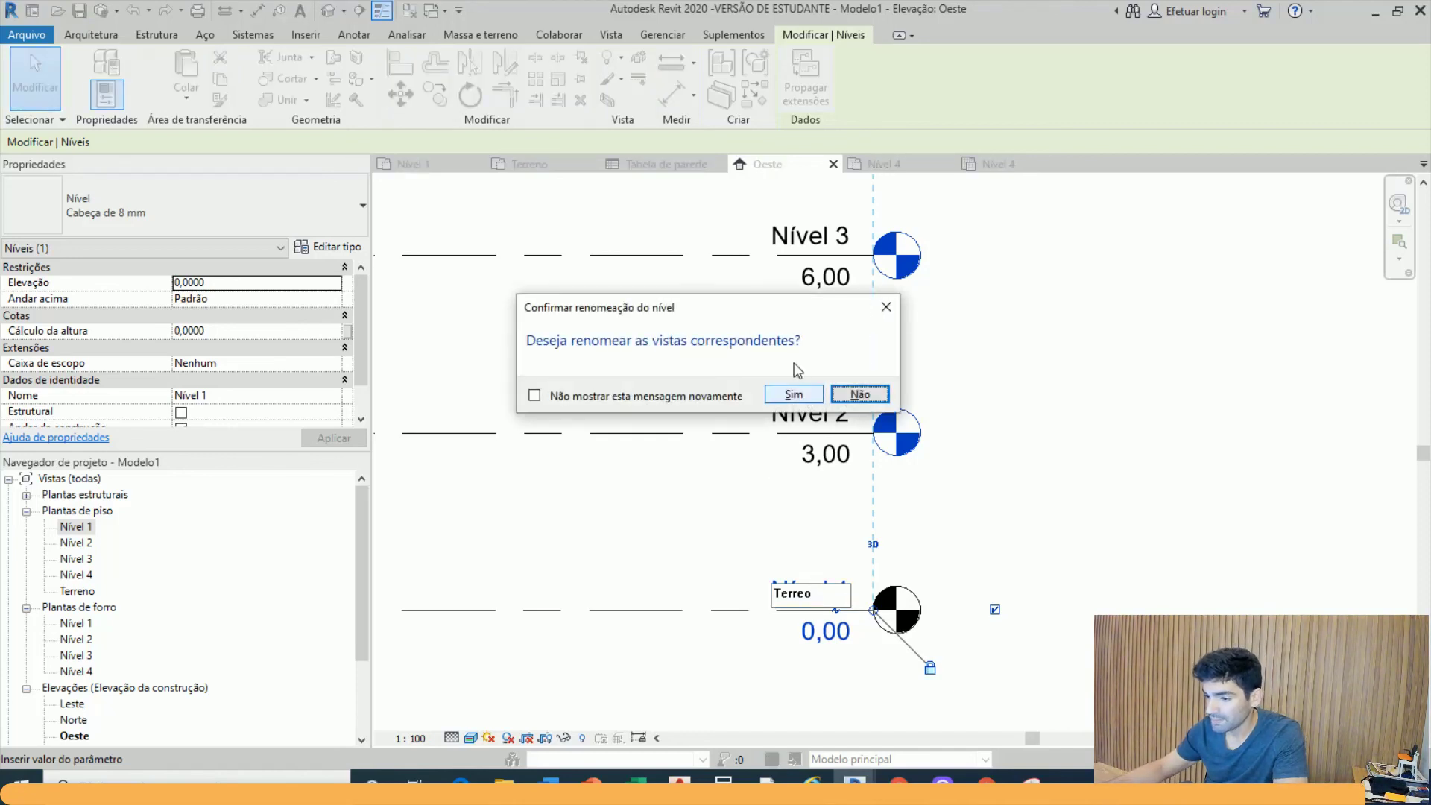
left_click(792, 394)
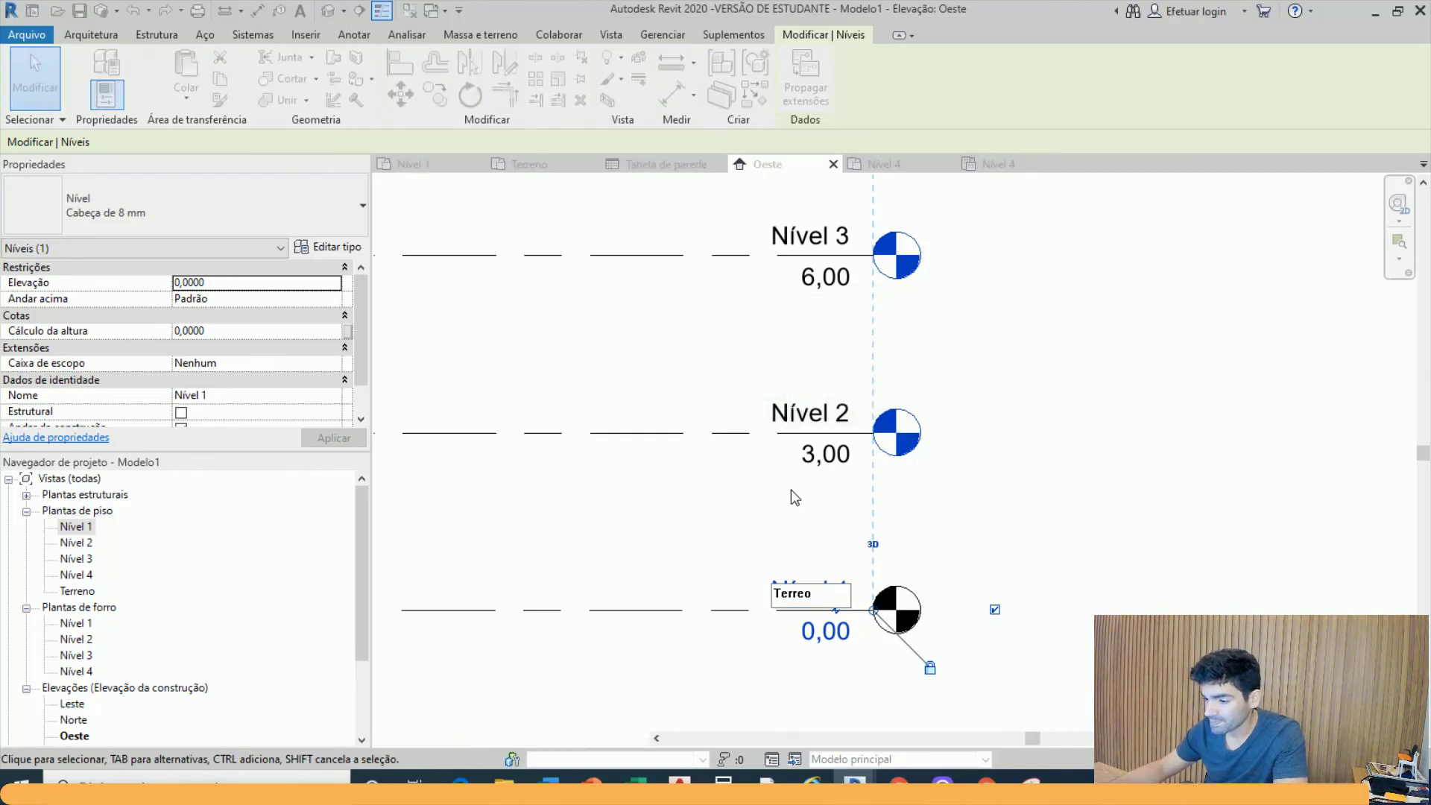
Rename the Nível 2 level as "Primeiro pav." and rename its corresponding views too
middle_click_drag(810, 514, 838, 639)
left_click(850, 540)
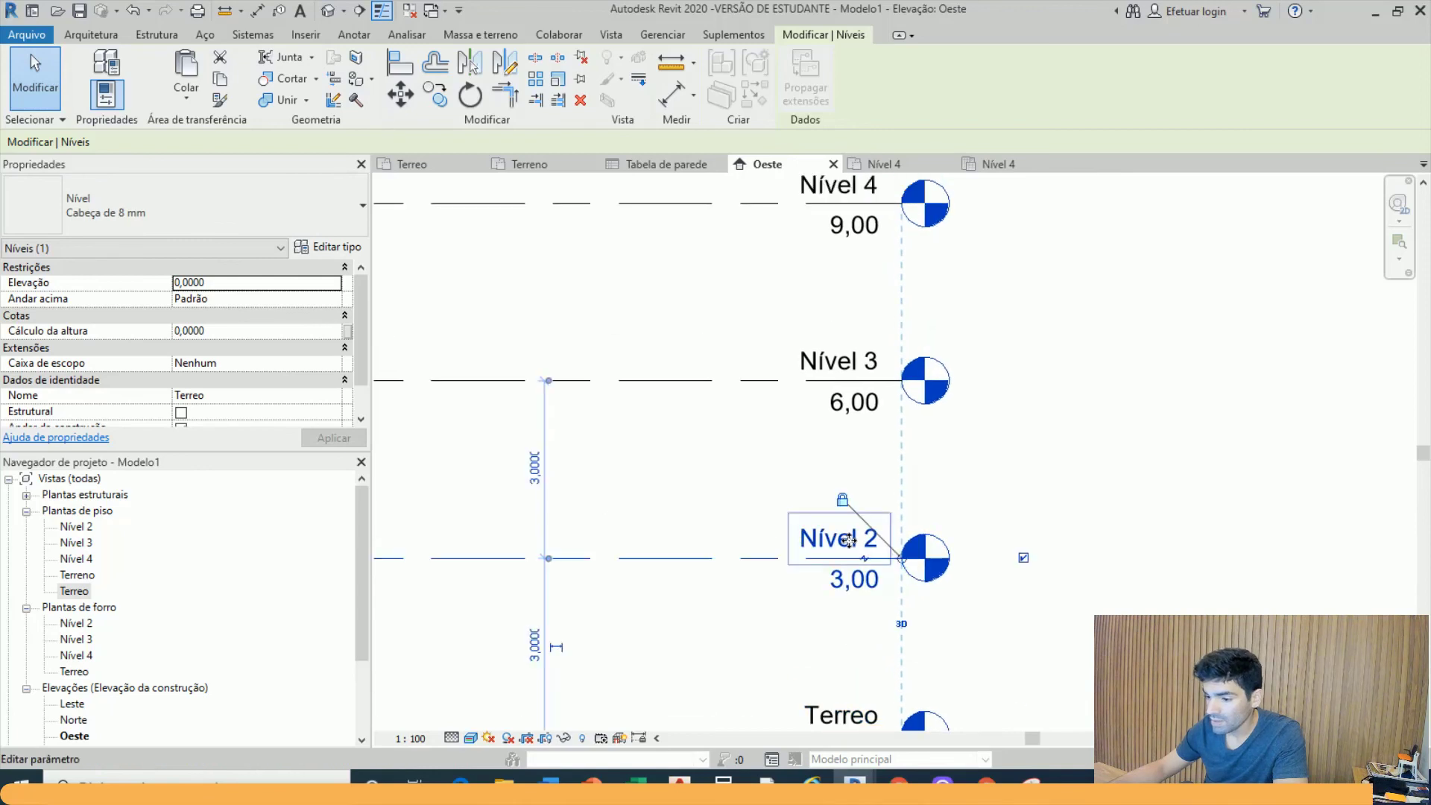
left_click(855, 537)
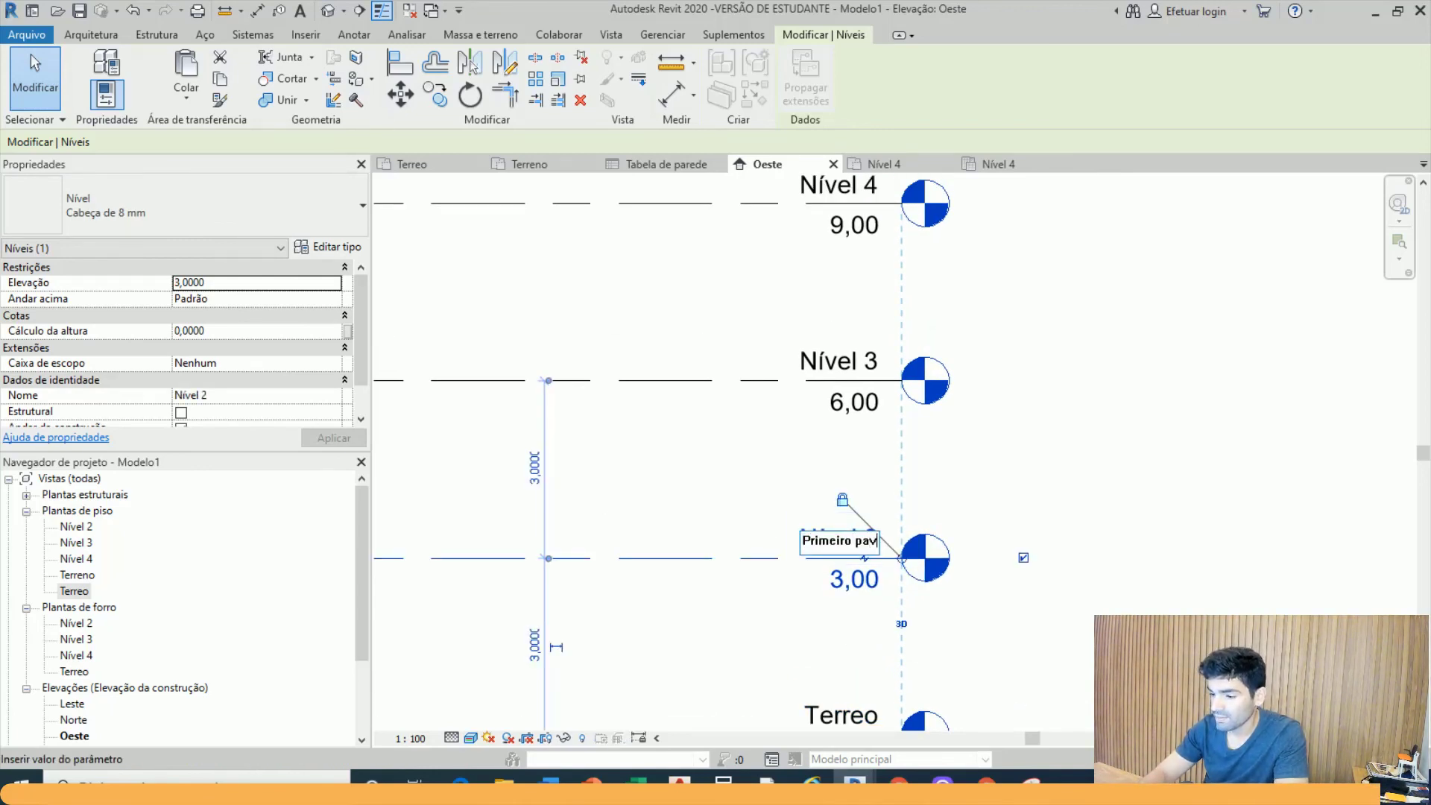
key("Return")
left_click(791, 394)
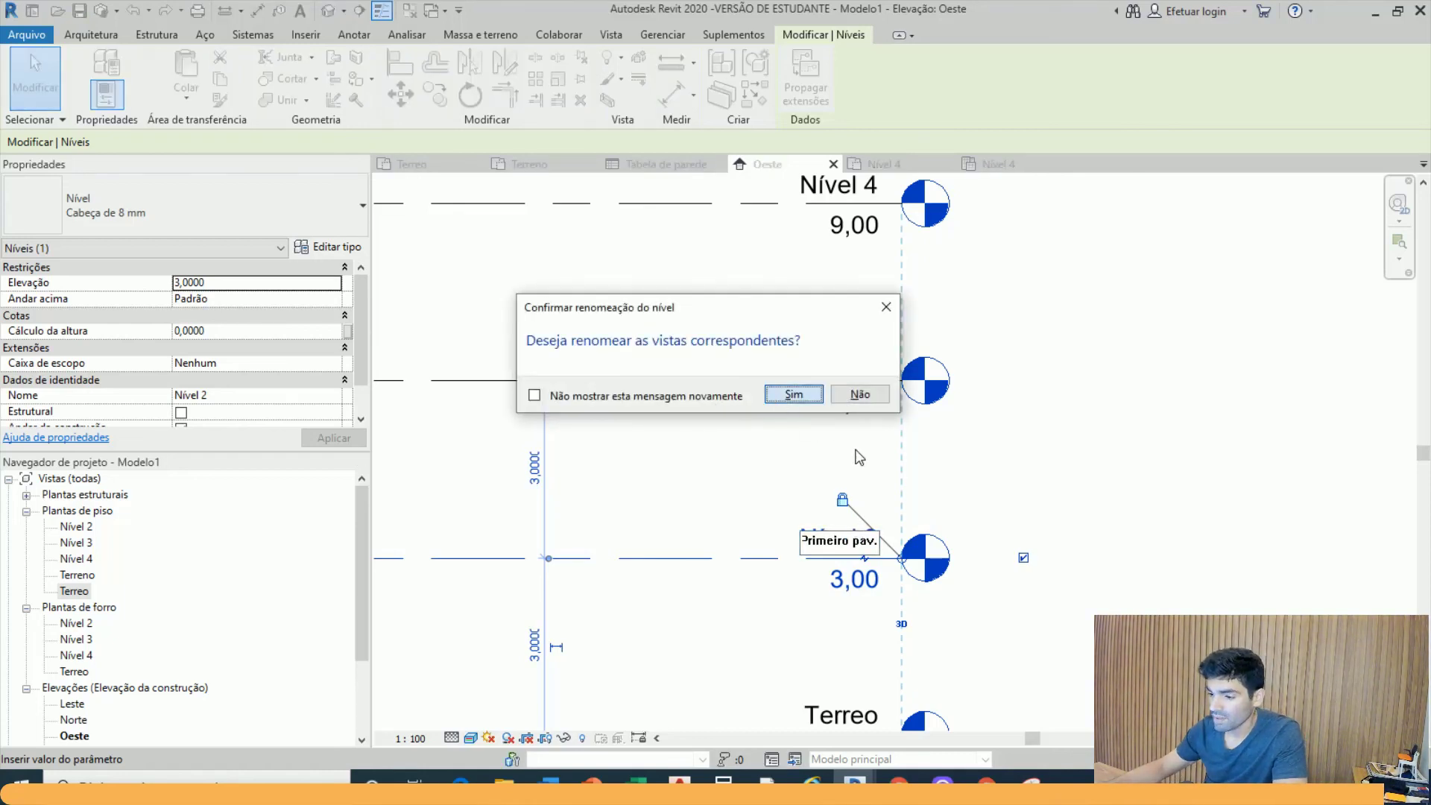
Rename the Nível 3 level as "Segundo Pav." and rename its corresponding views too
middle_click_drag(892, 454, 954, 718)
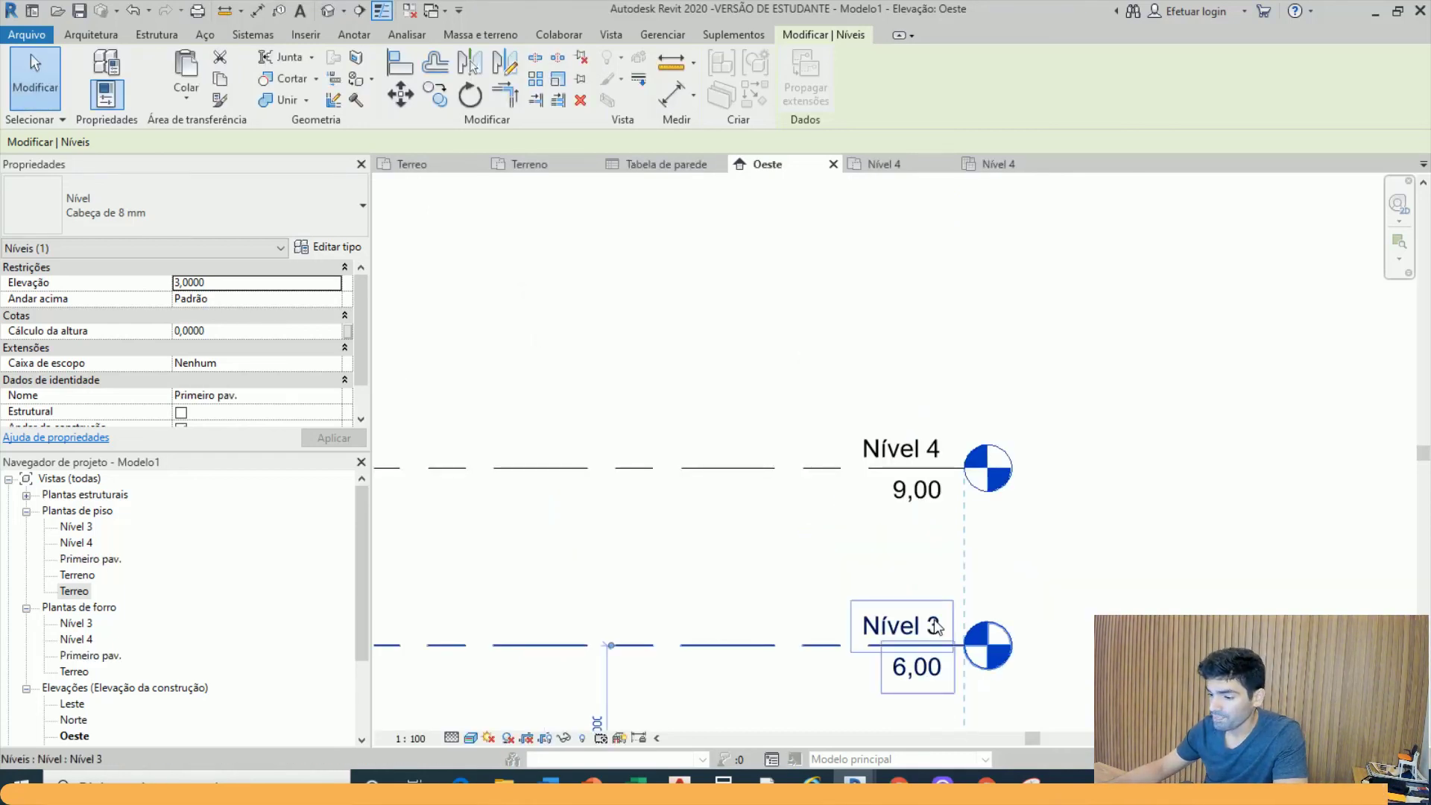
double_click(935, 623)
type("2")
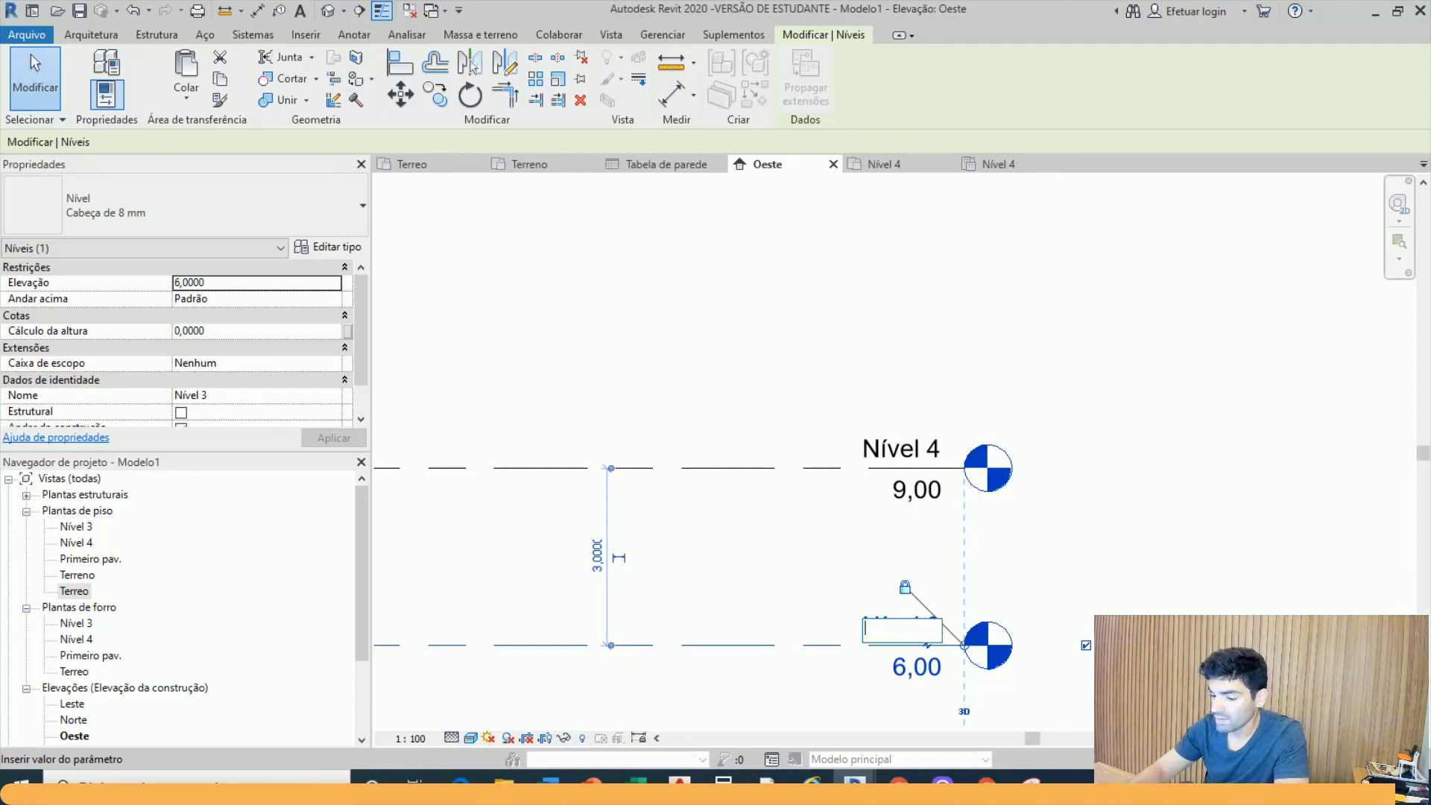
type("Segundo Pav.")
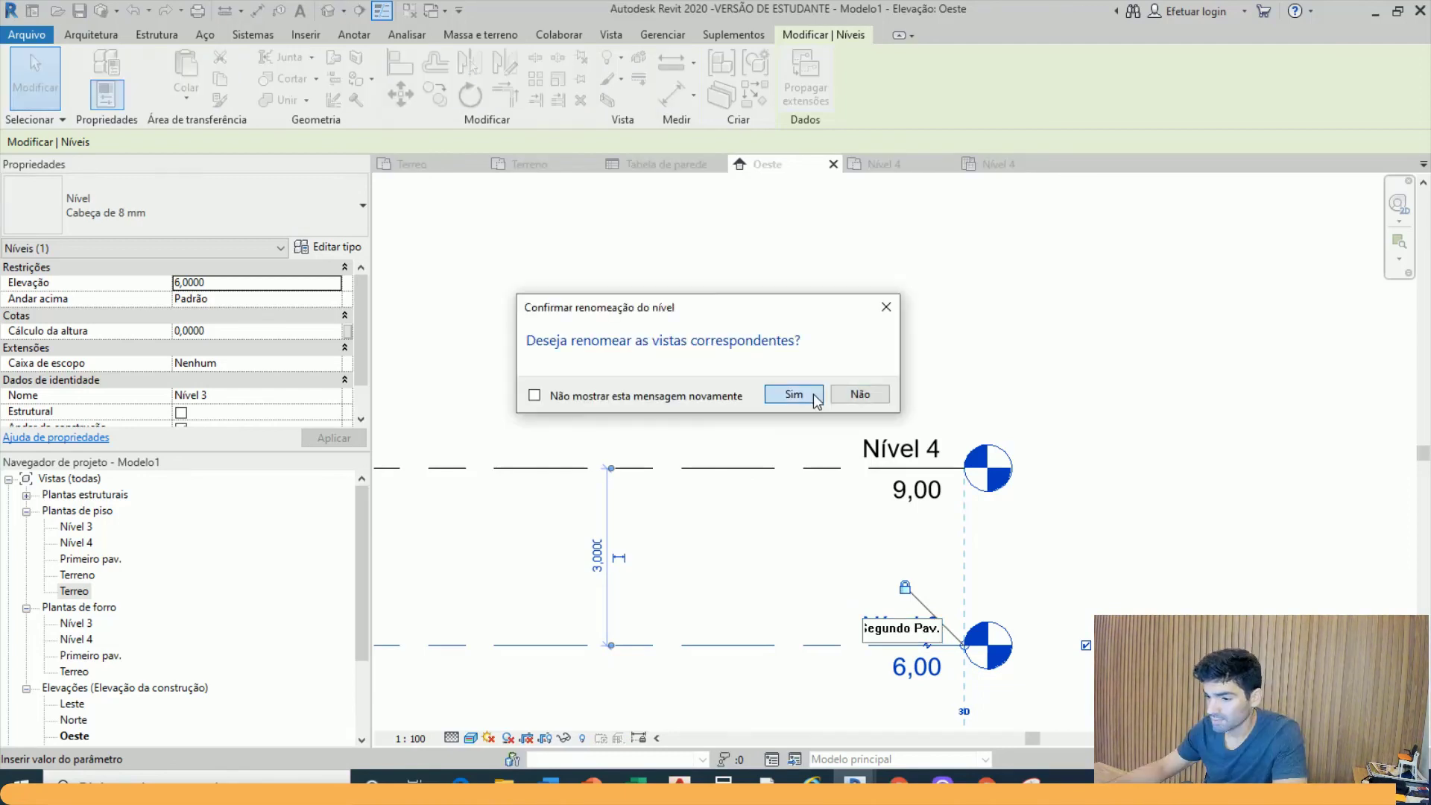
left_click(811, 394)
Rename the Nível 4 level as Cobertura and rename its corresponding views too
scroll(984, 546, "down", 3)
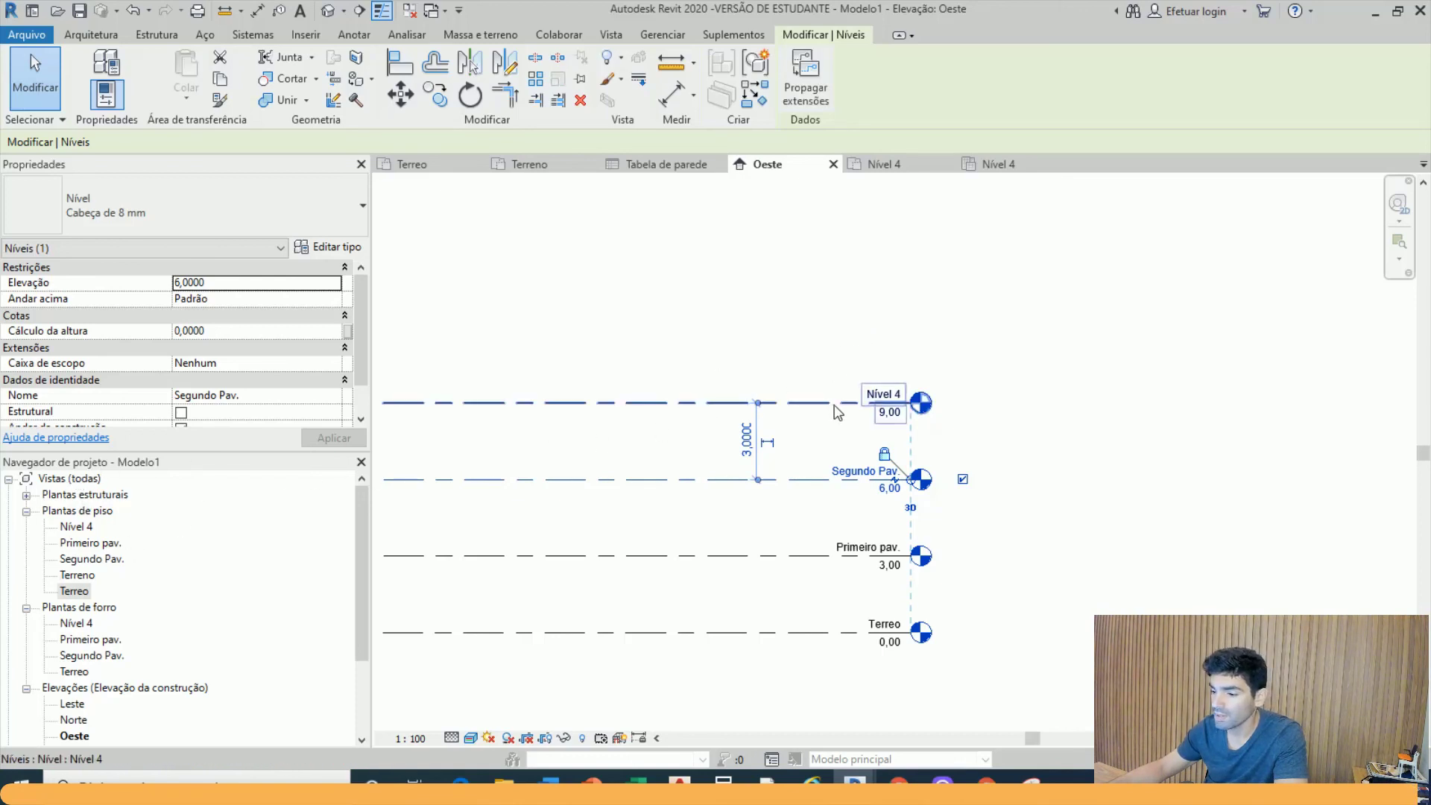
left_click(893, 397)
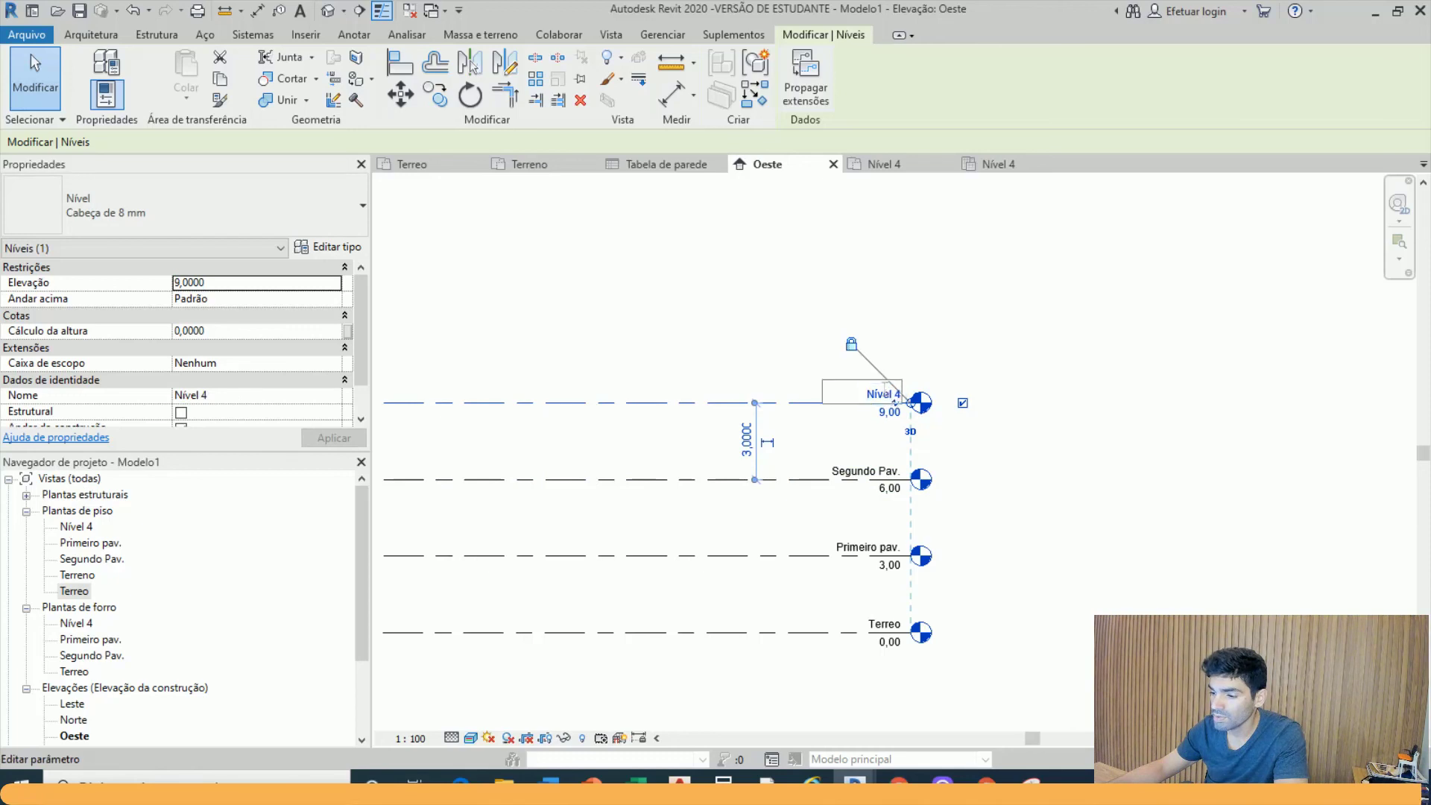
left_click(884, 393)
type("Cobertura")
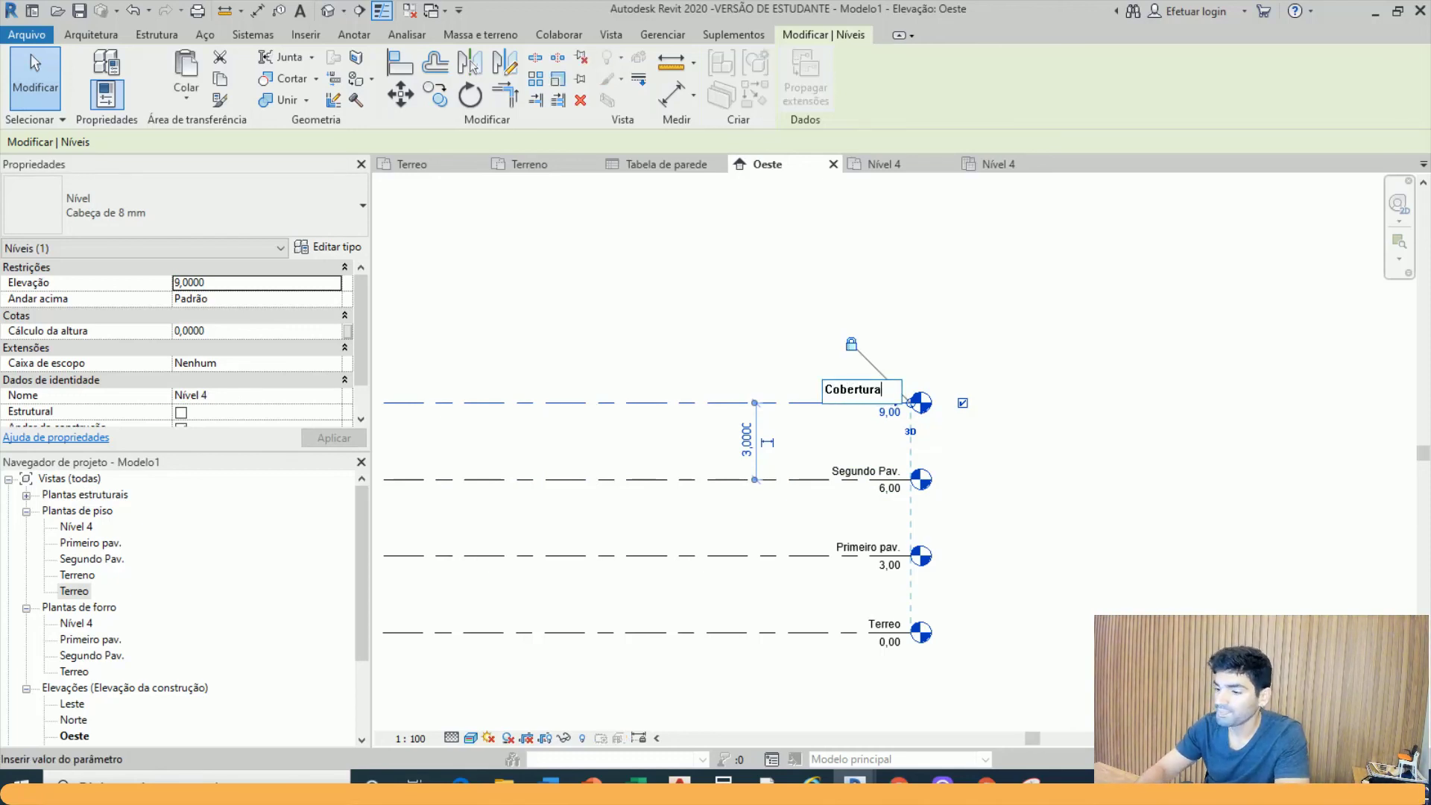
key("Return")
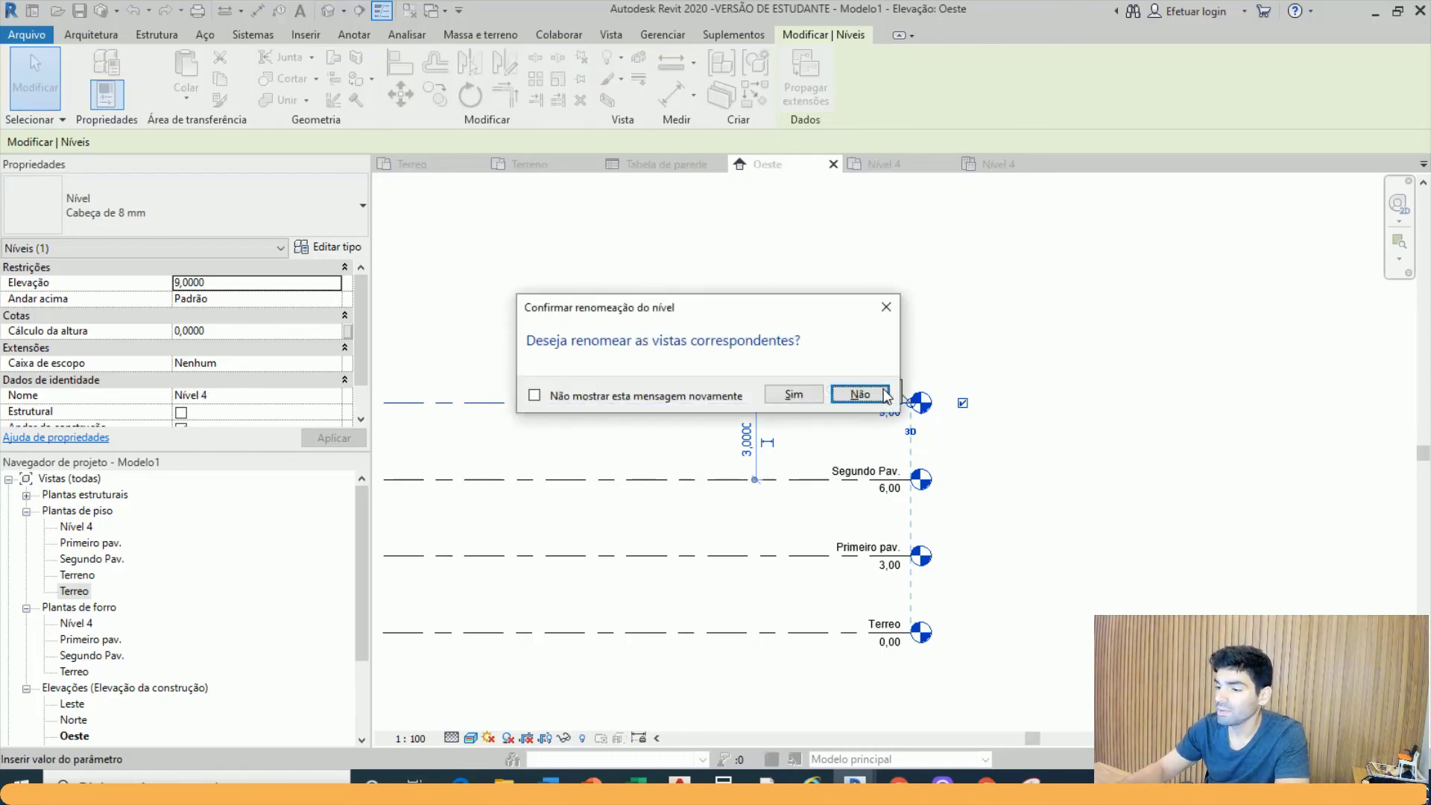
left_click(797, 400)
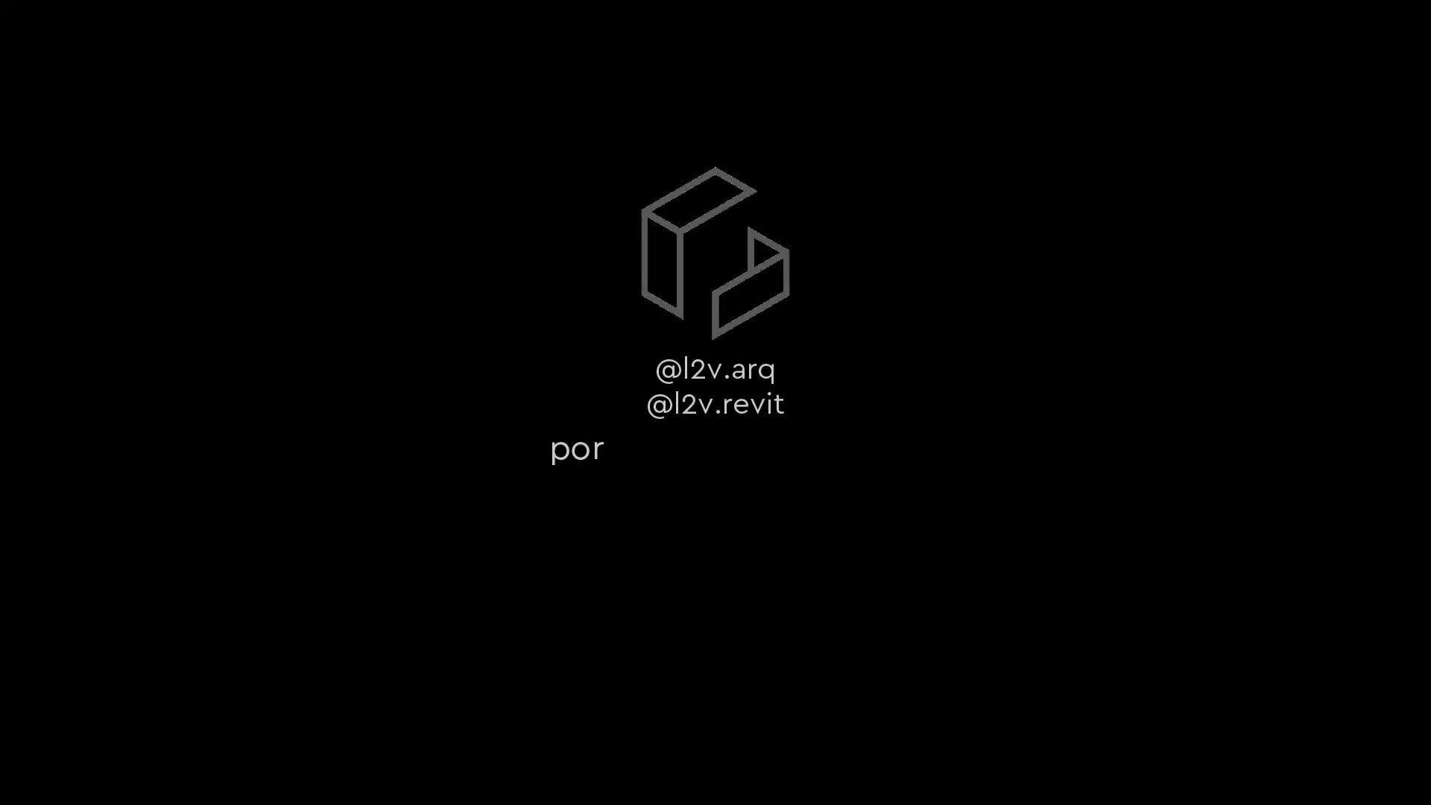